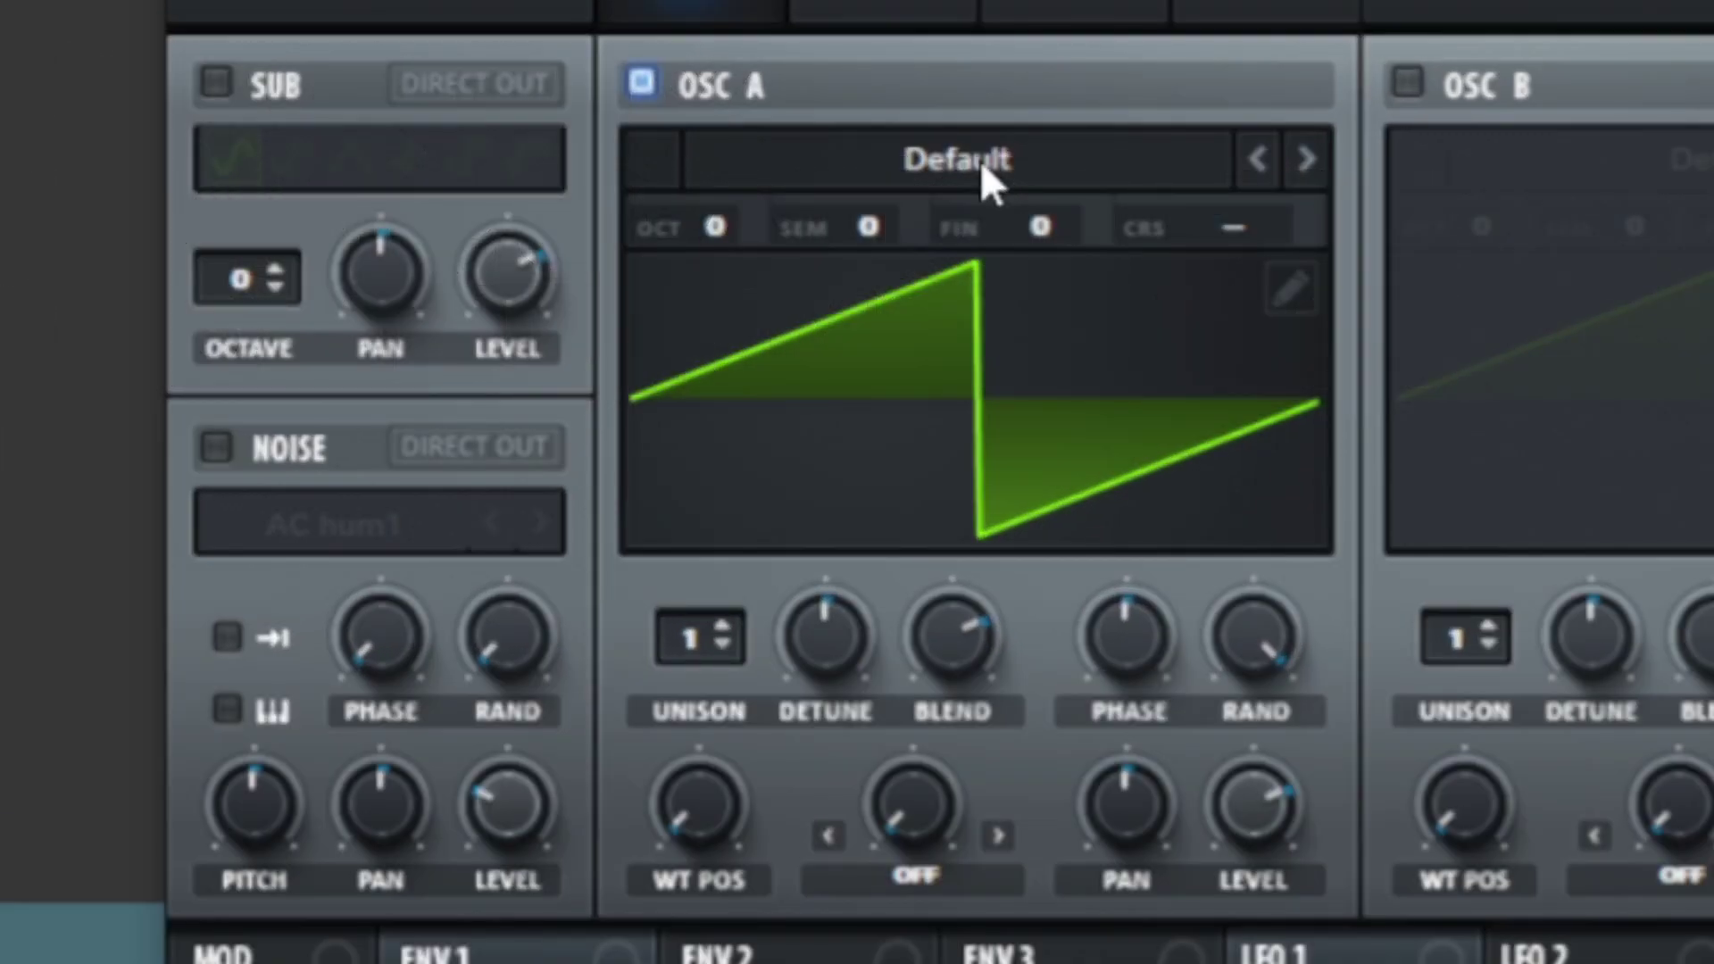
# Step: Load Analog > Basic Shapes into oscillator A and move WT POS to the saw shape
pyautogui.click(734, 230)
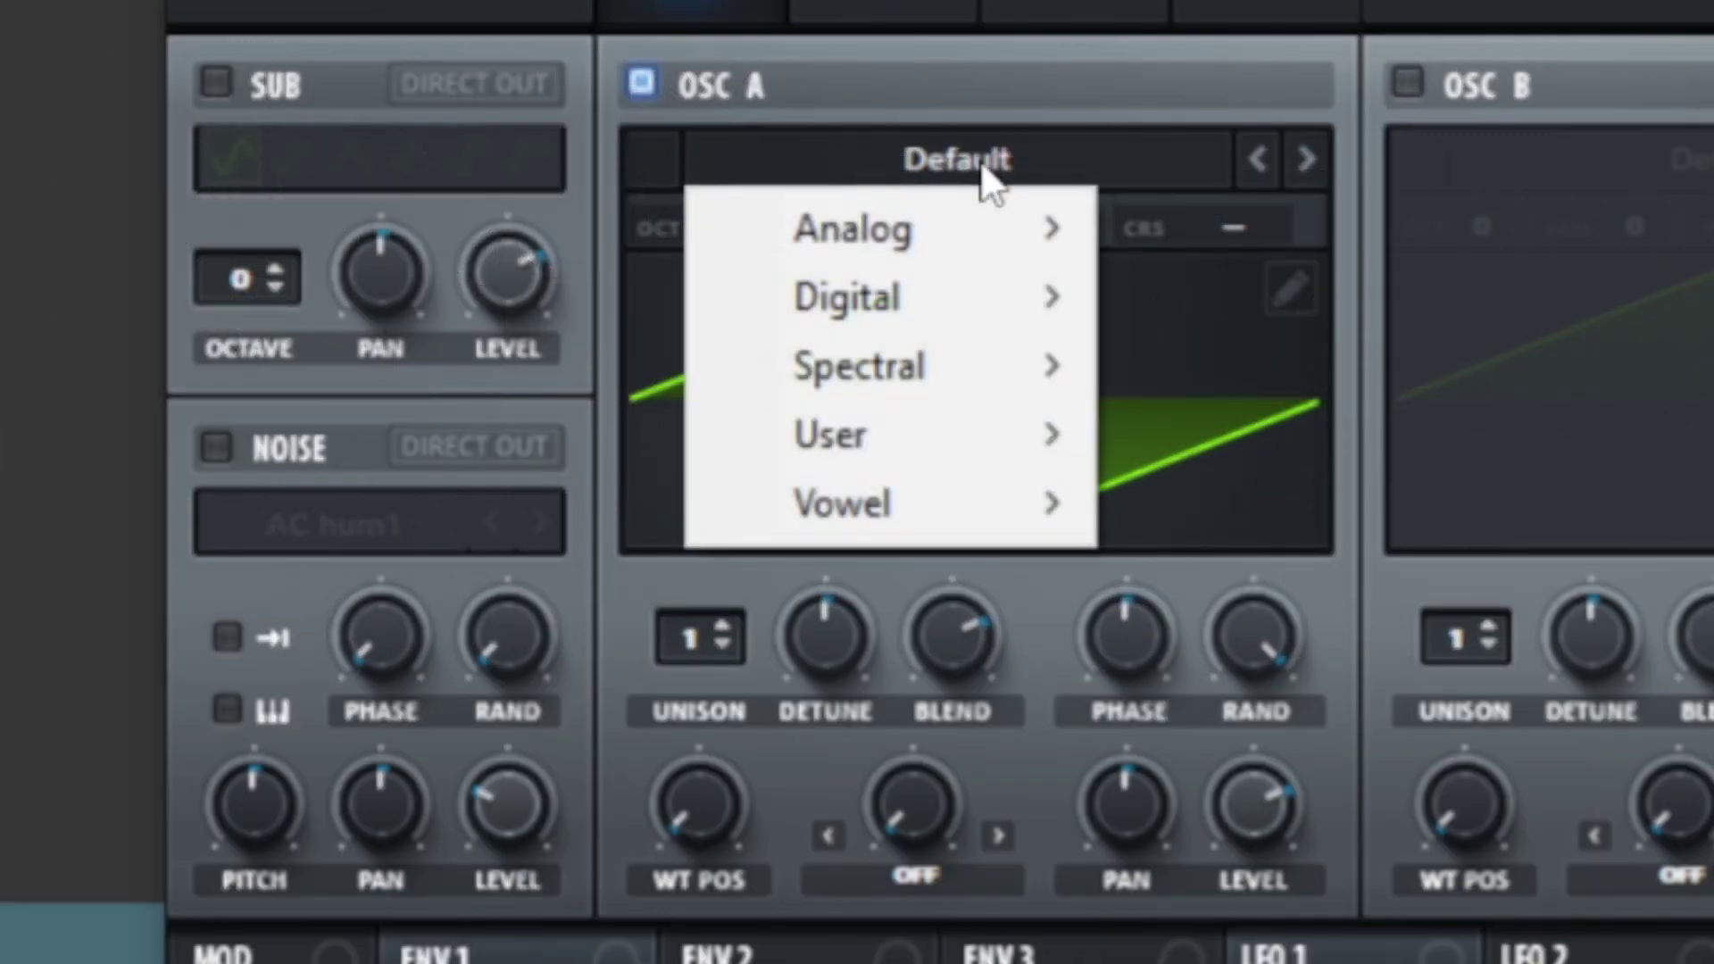
pyautogui.moveTo(946, 230)
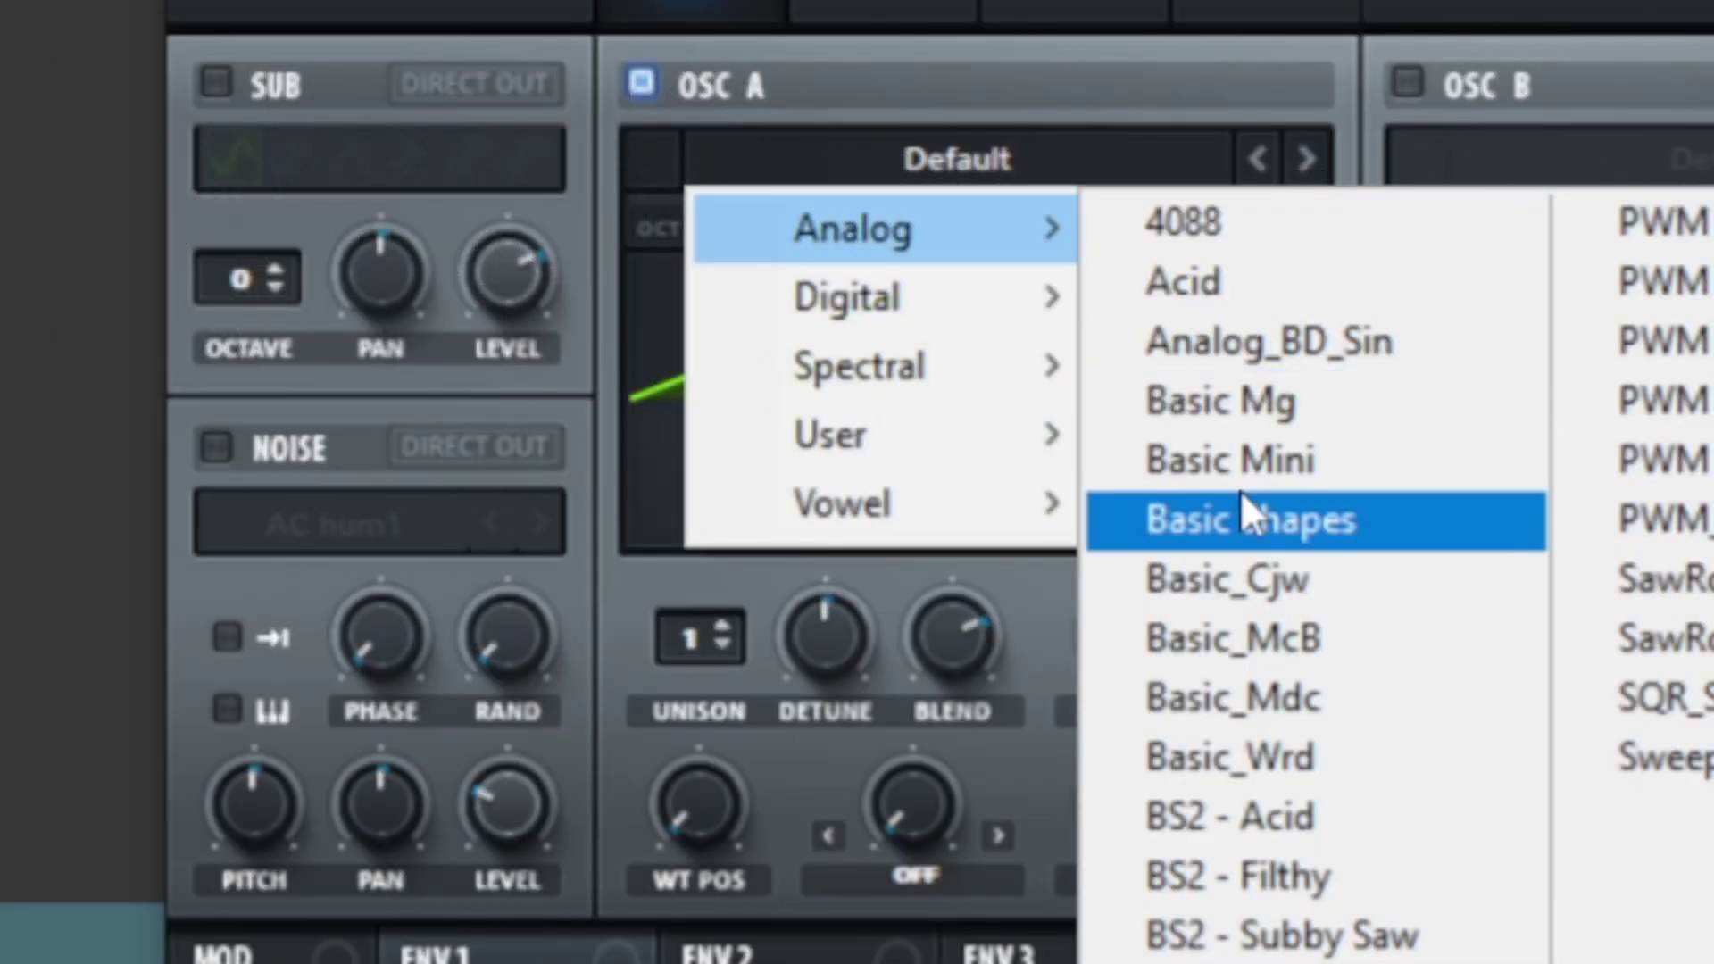
pyautogui.click(1242, 519)
pyautogui.moveTo(699, 799); pyautogui.dragTo(759, 479)
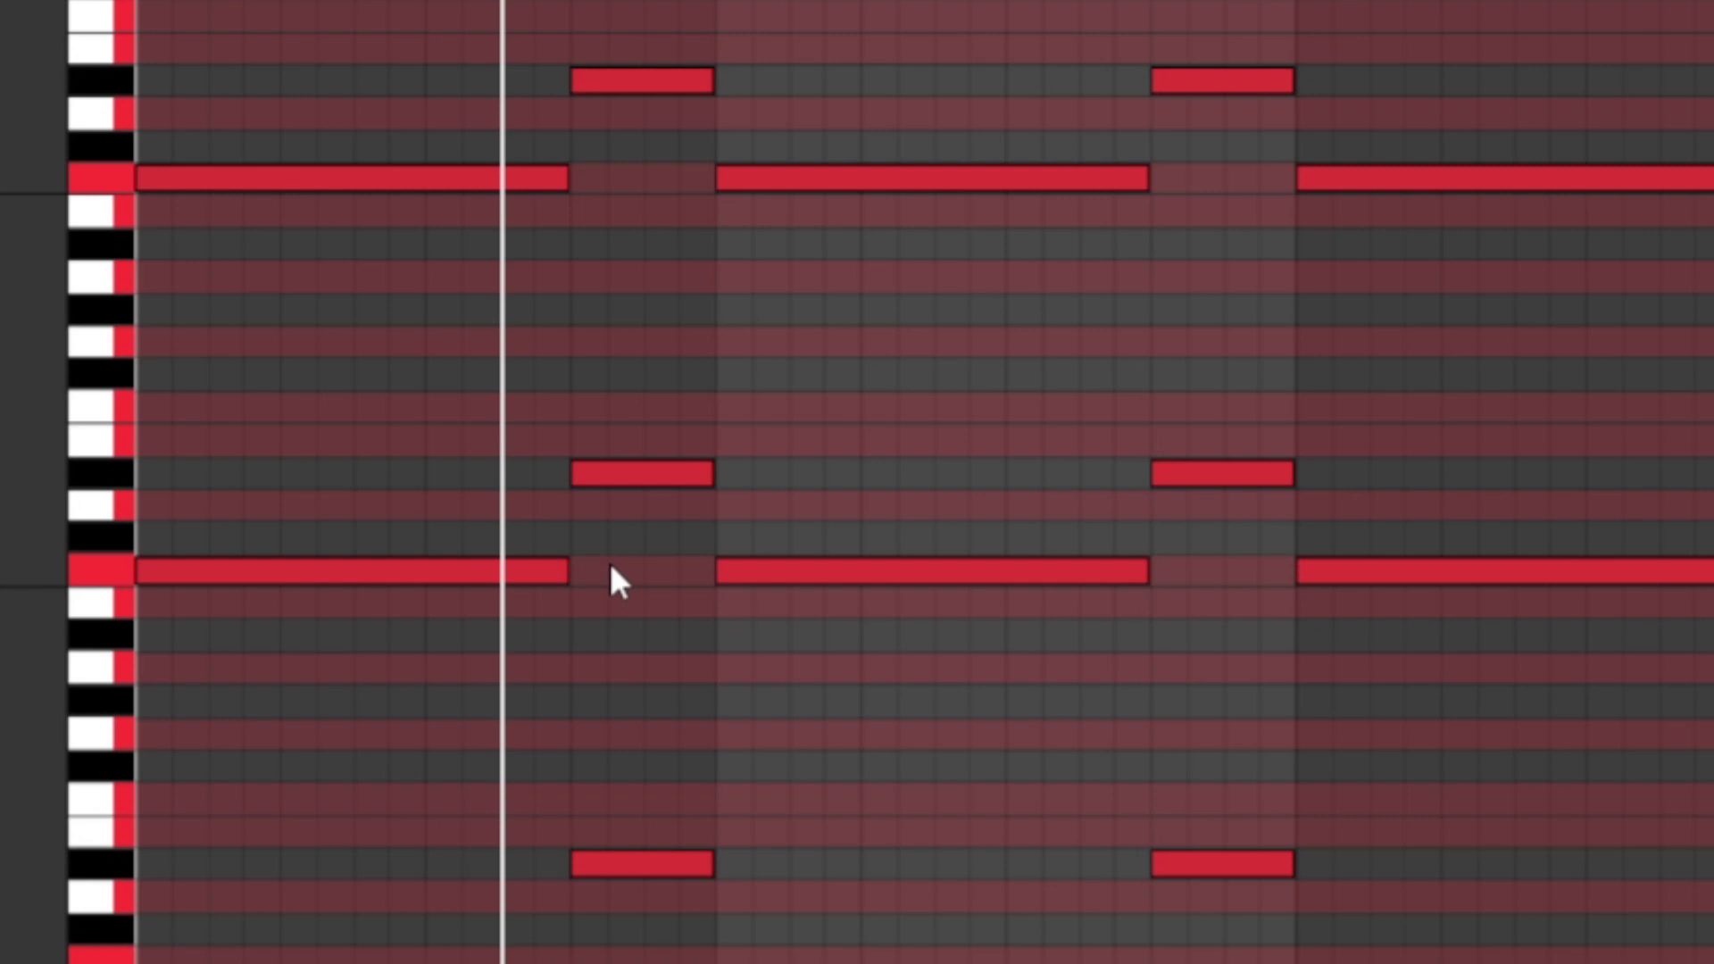
# Step: Select the clip's first two notes and drag their velocity markers up to 127
pyautogui.click(611, 566)
pyautogui.click(662, 484)
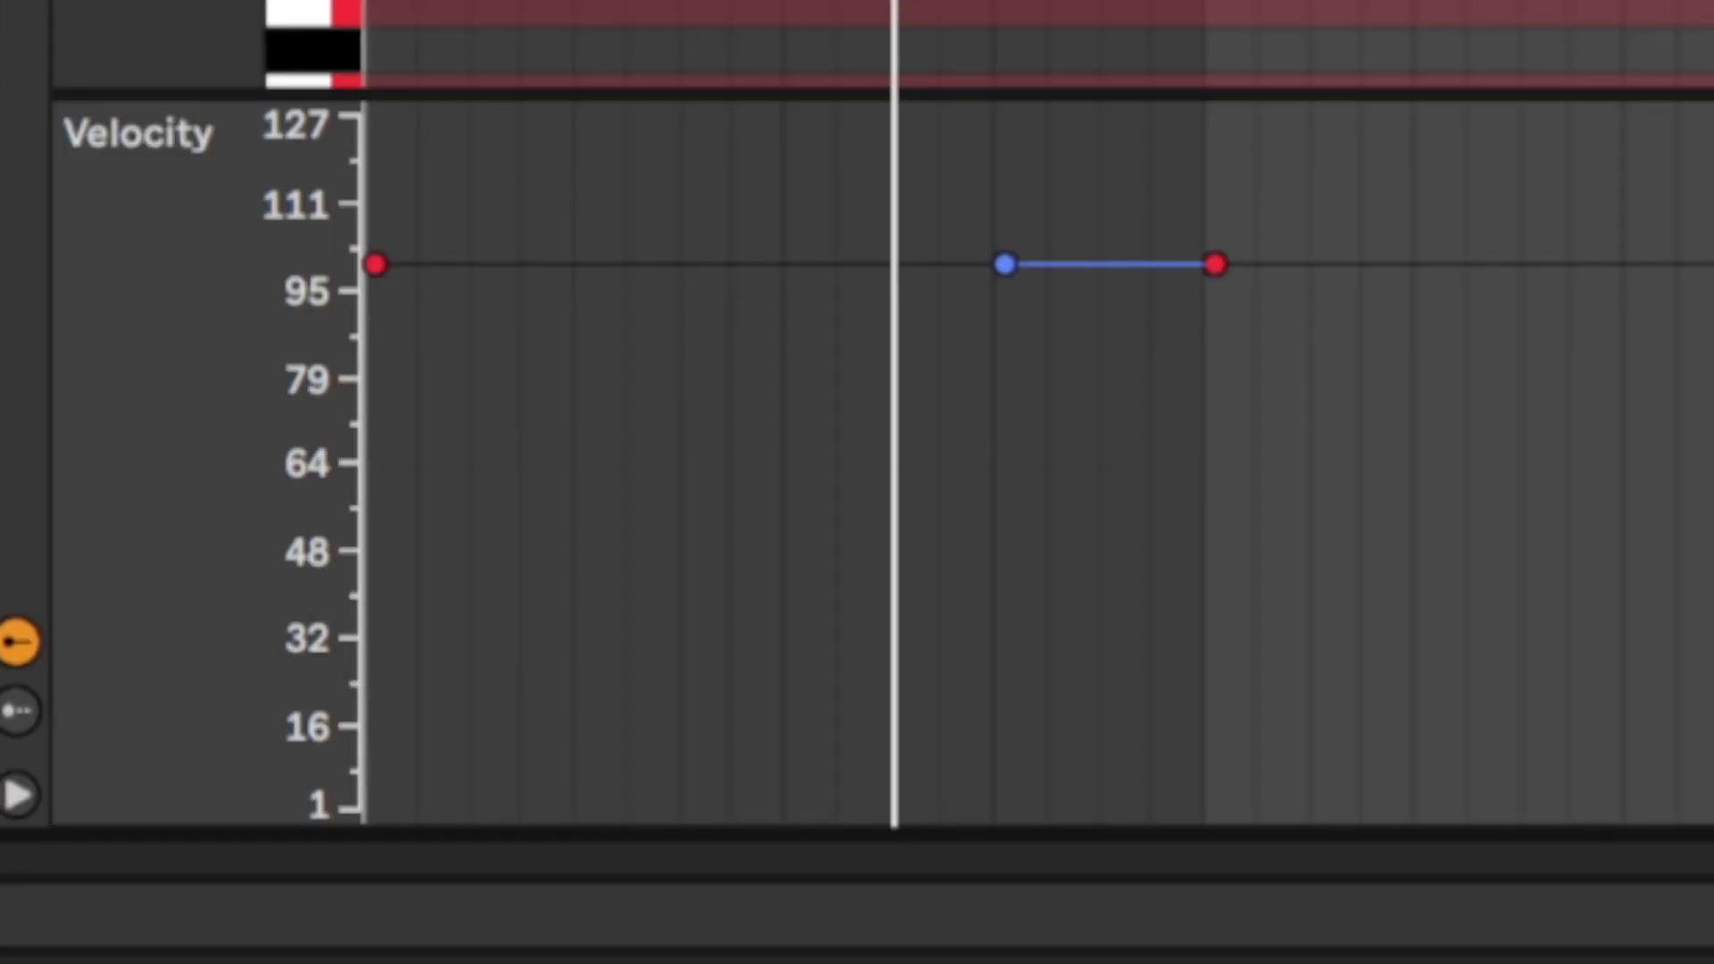
pyautogui.click(517, 84)
pyautogui.click(299, 256)
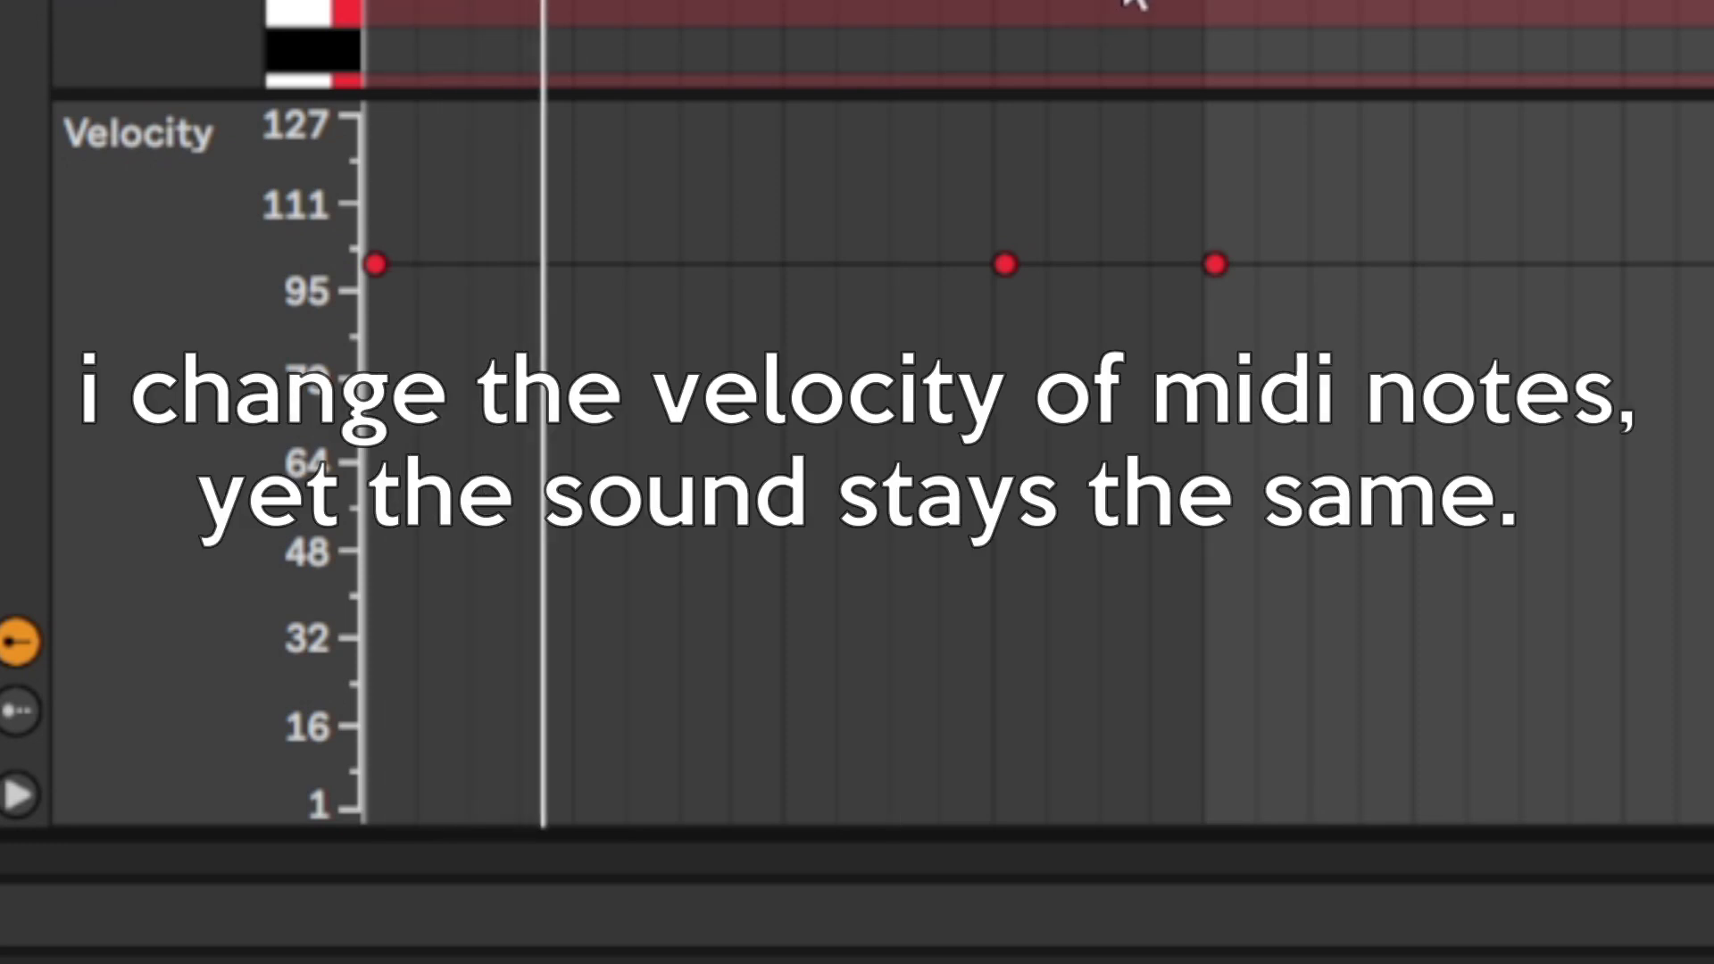
pyautogui.click(974, 13)
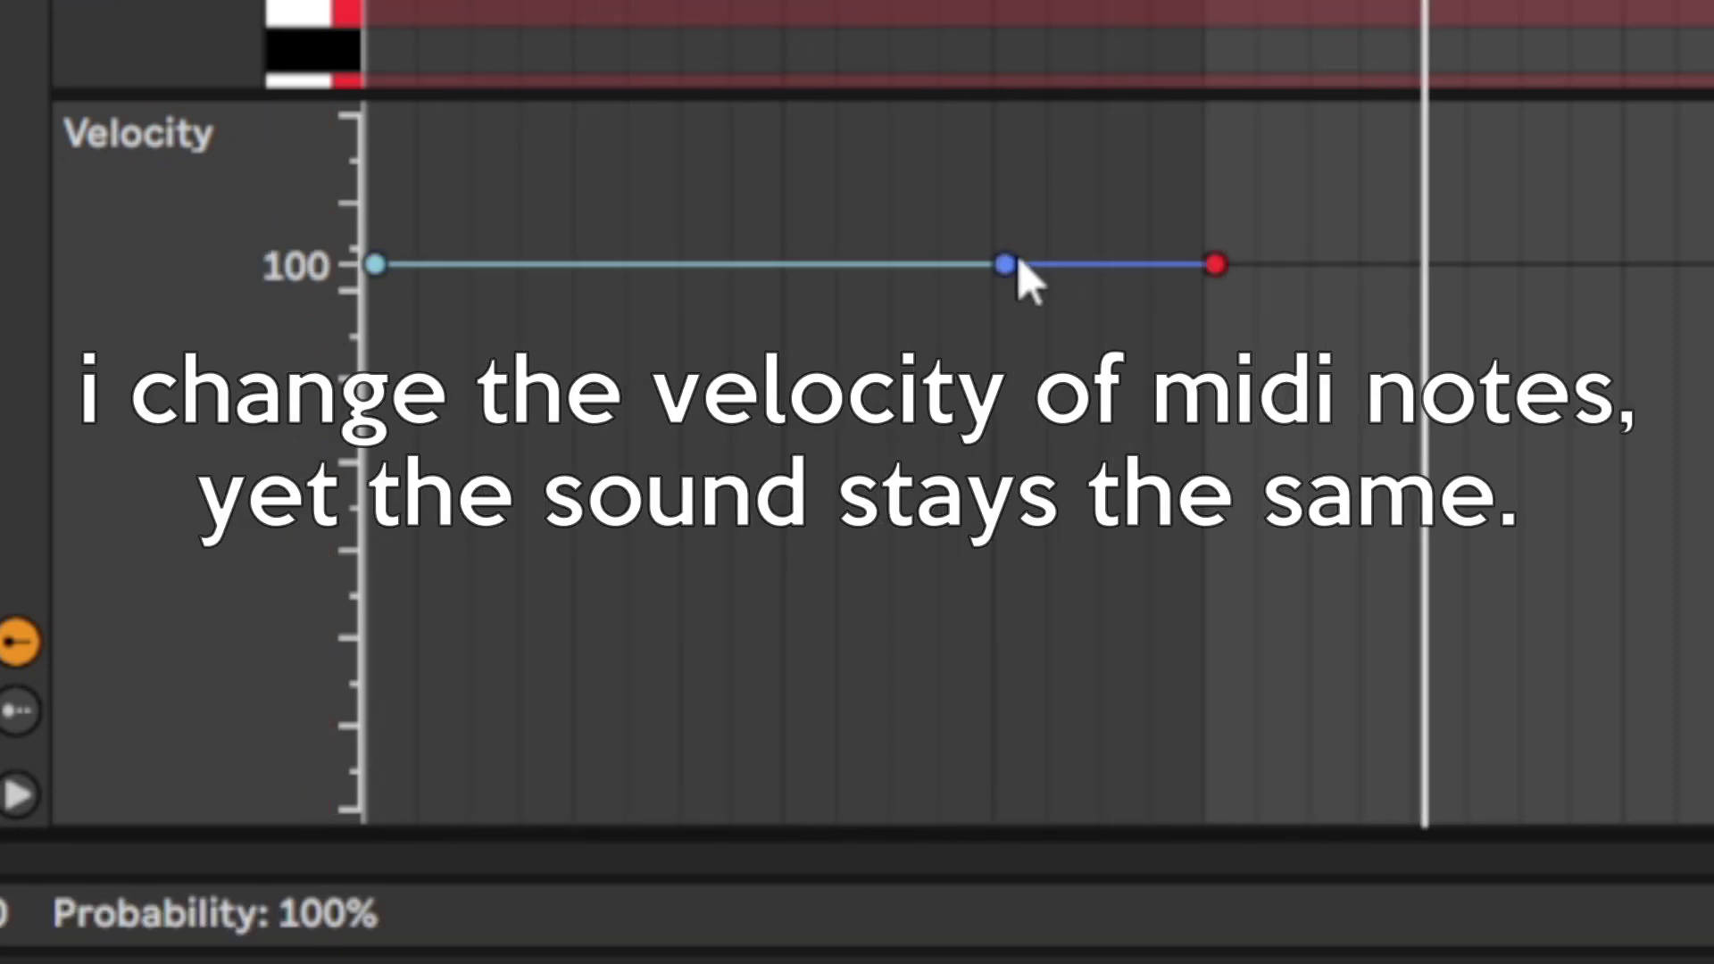
pyautogui.moveTo(1008, 264); pyautogui.dragTo(988, 586)
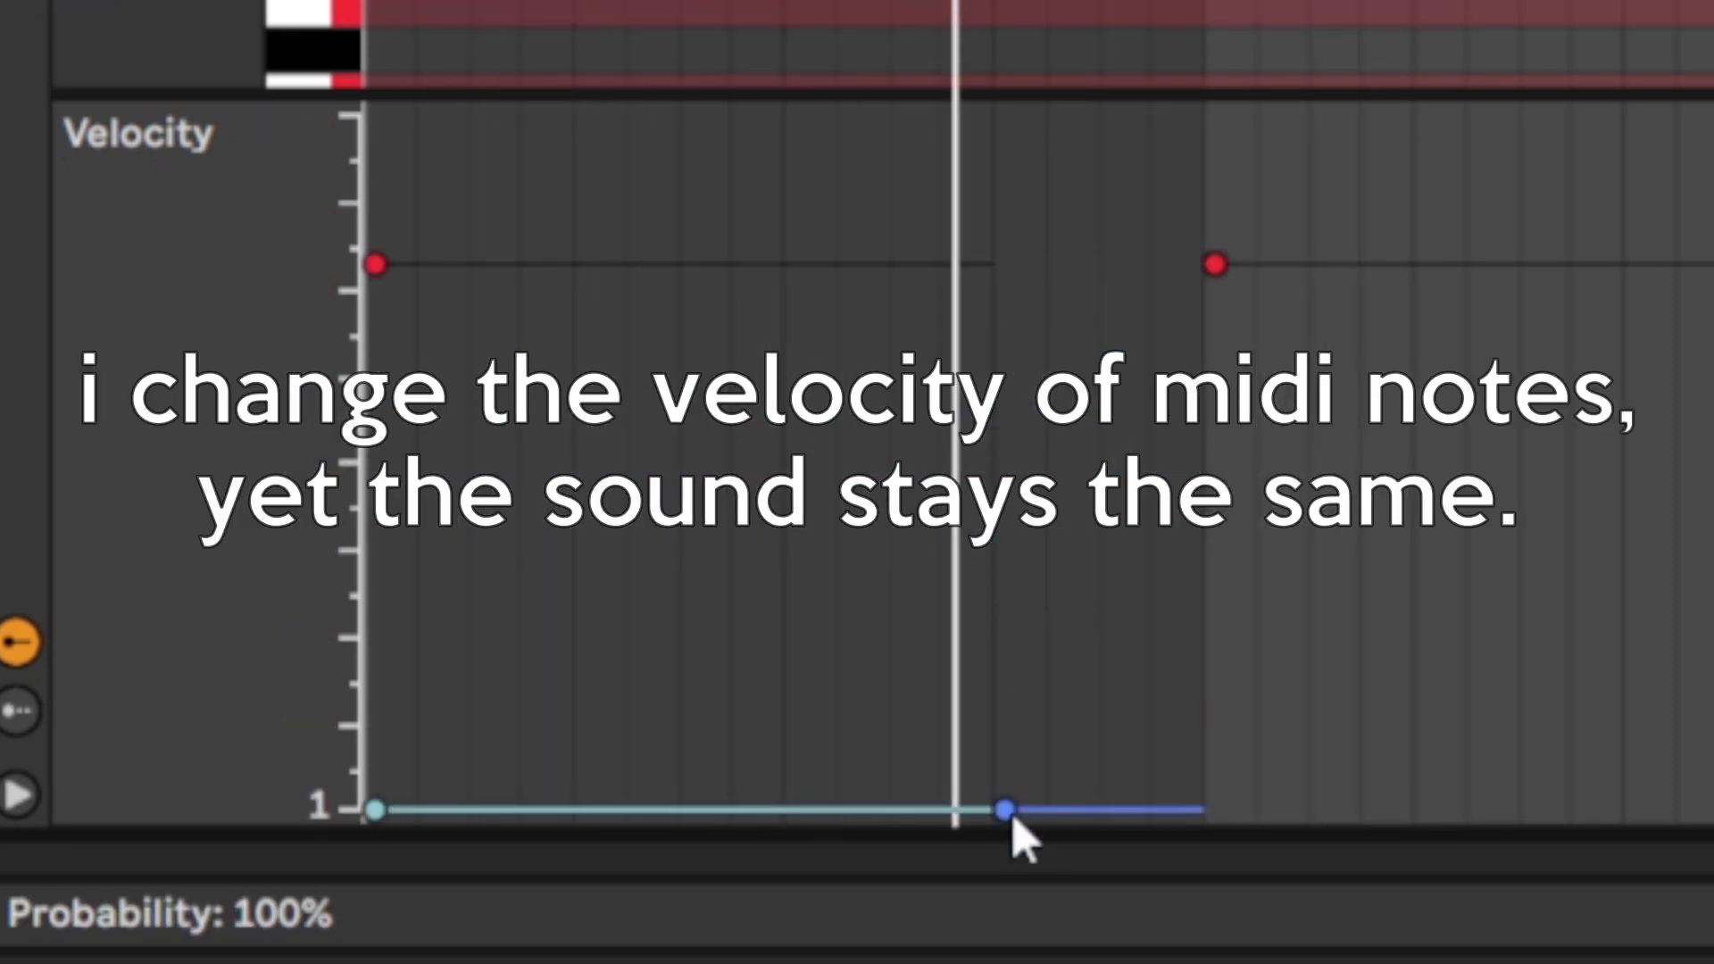
pyautogui.moveTo(1007, 810); pyautogui.dragTo(1026, 172)
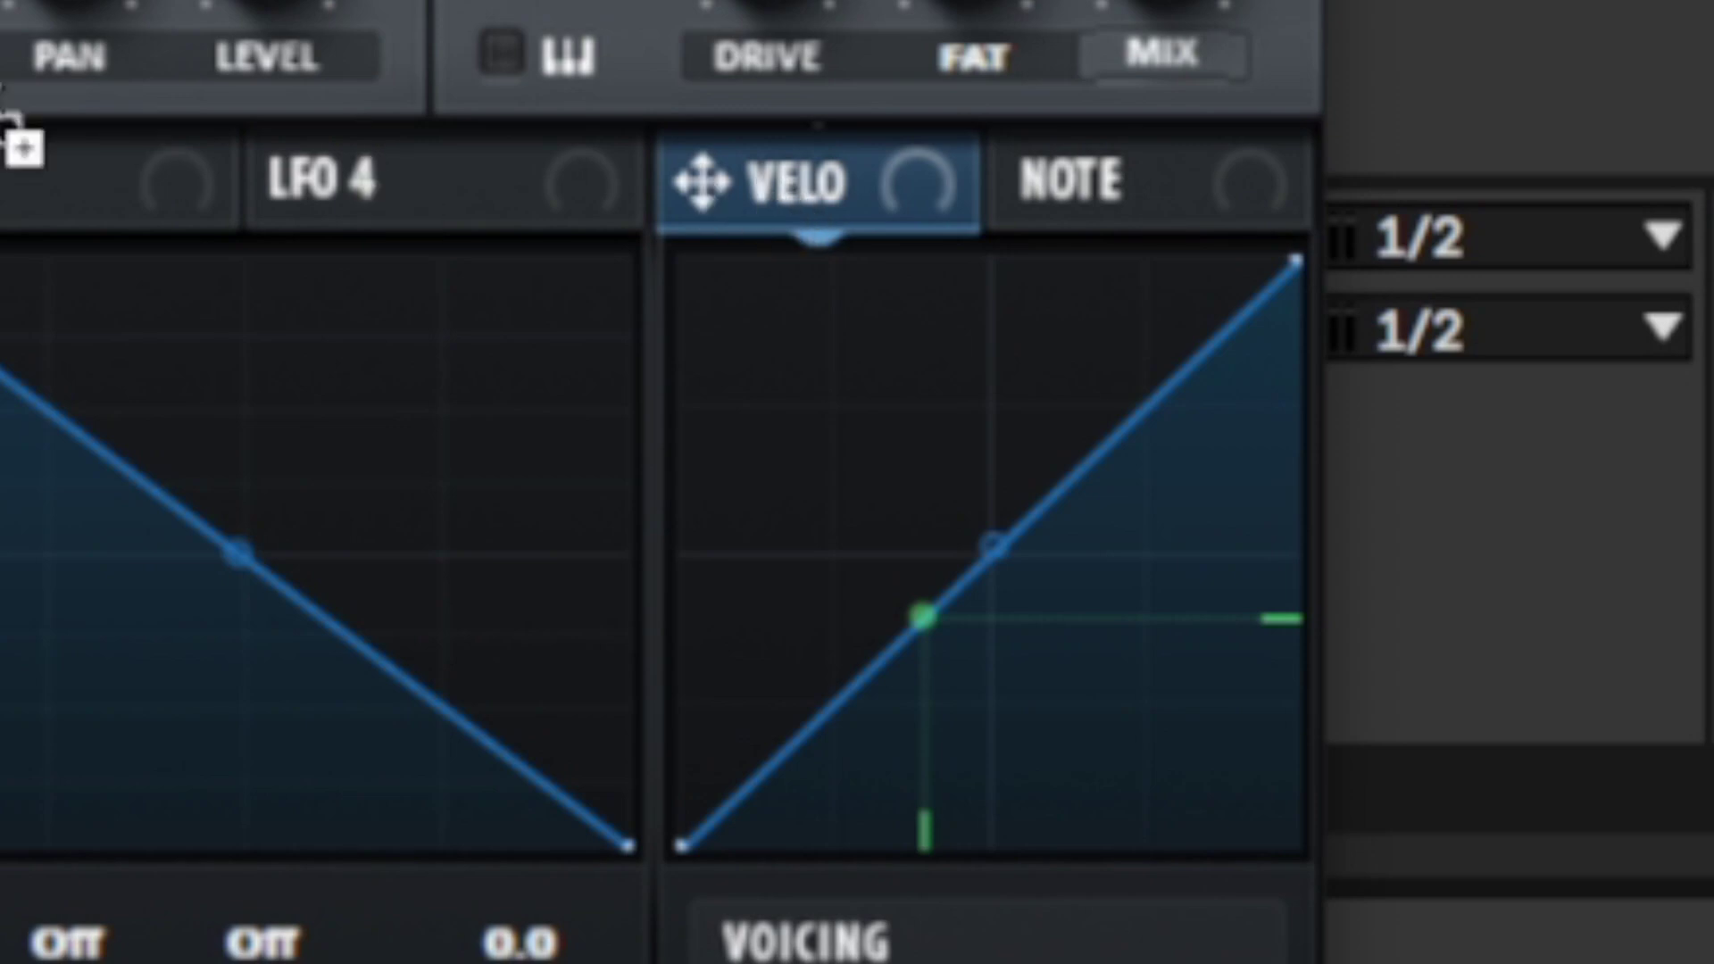
# Step: Route VELO to OSC A LEVEL, drop LEVEL to 2%, and raise the velocity modulation amount
pyautogui.moveTo(7, 116); pyautogui.dragTo(253, 2)
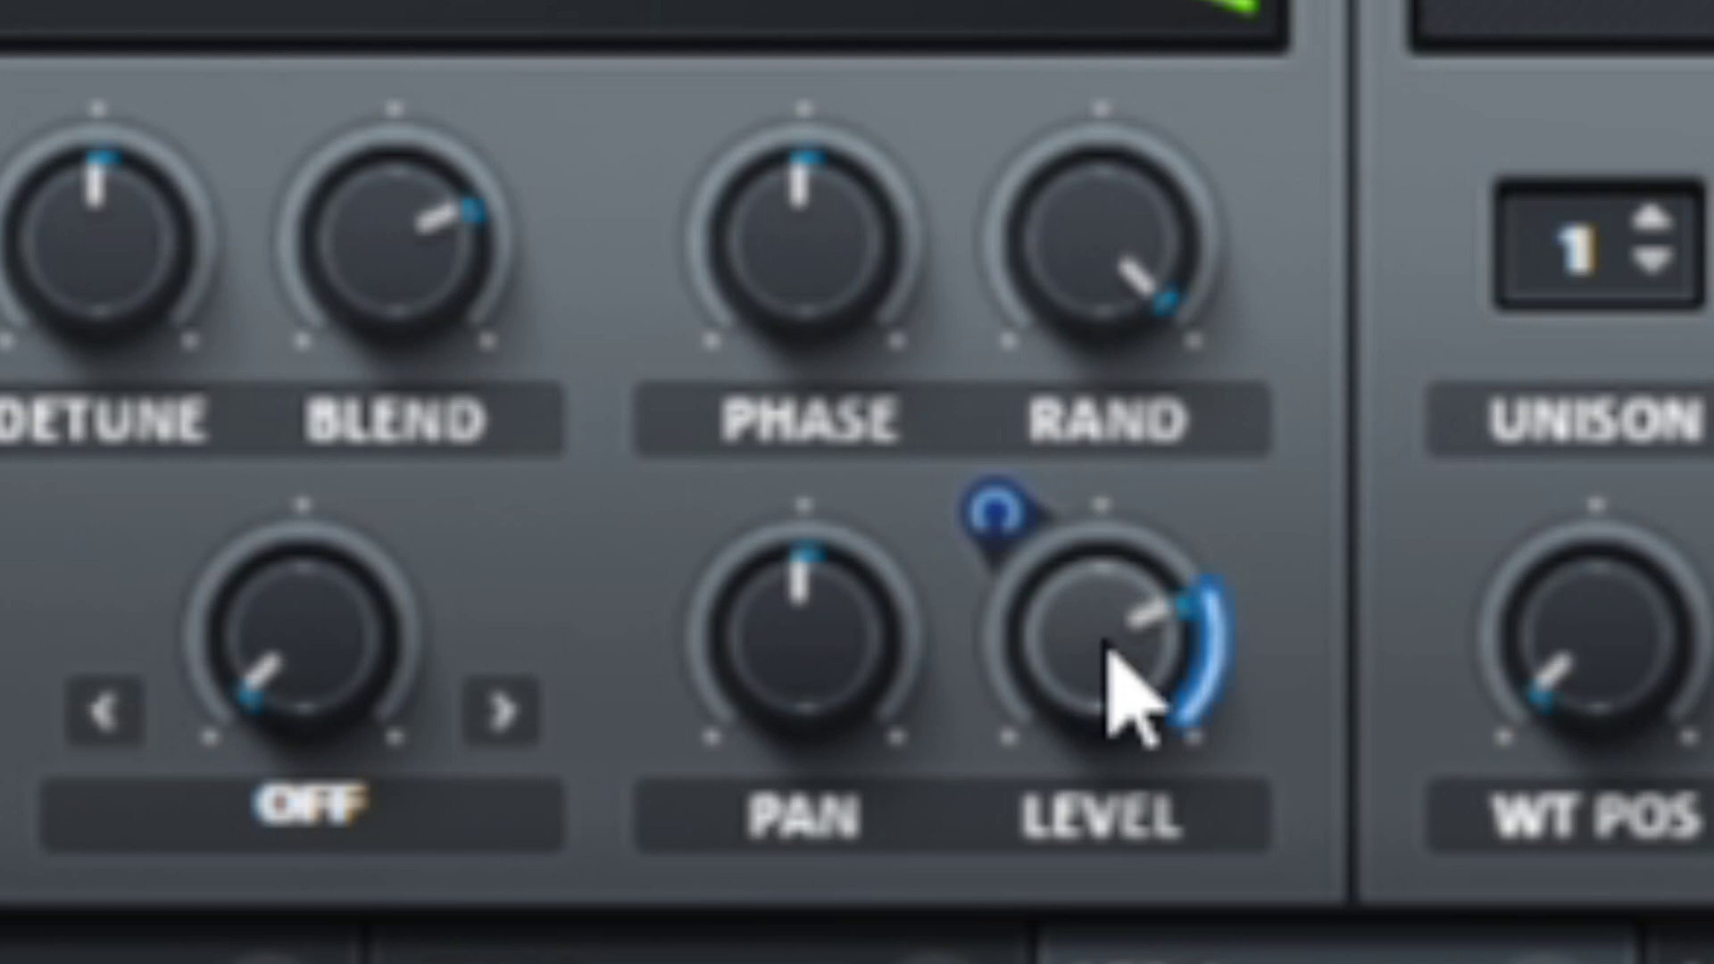
pyautogui.click(1096, 665)
pyautogui.moveTo(1096, 668); pyautogui.dragTo(1096, 766)
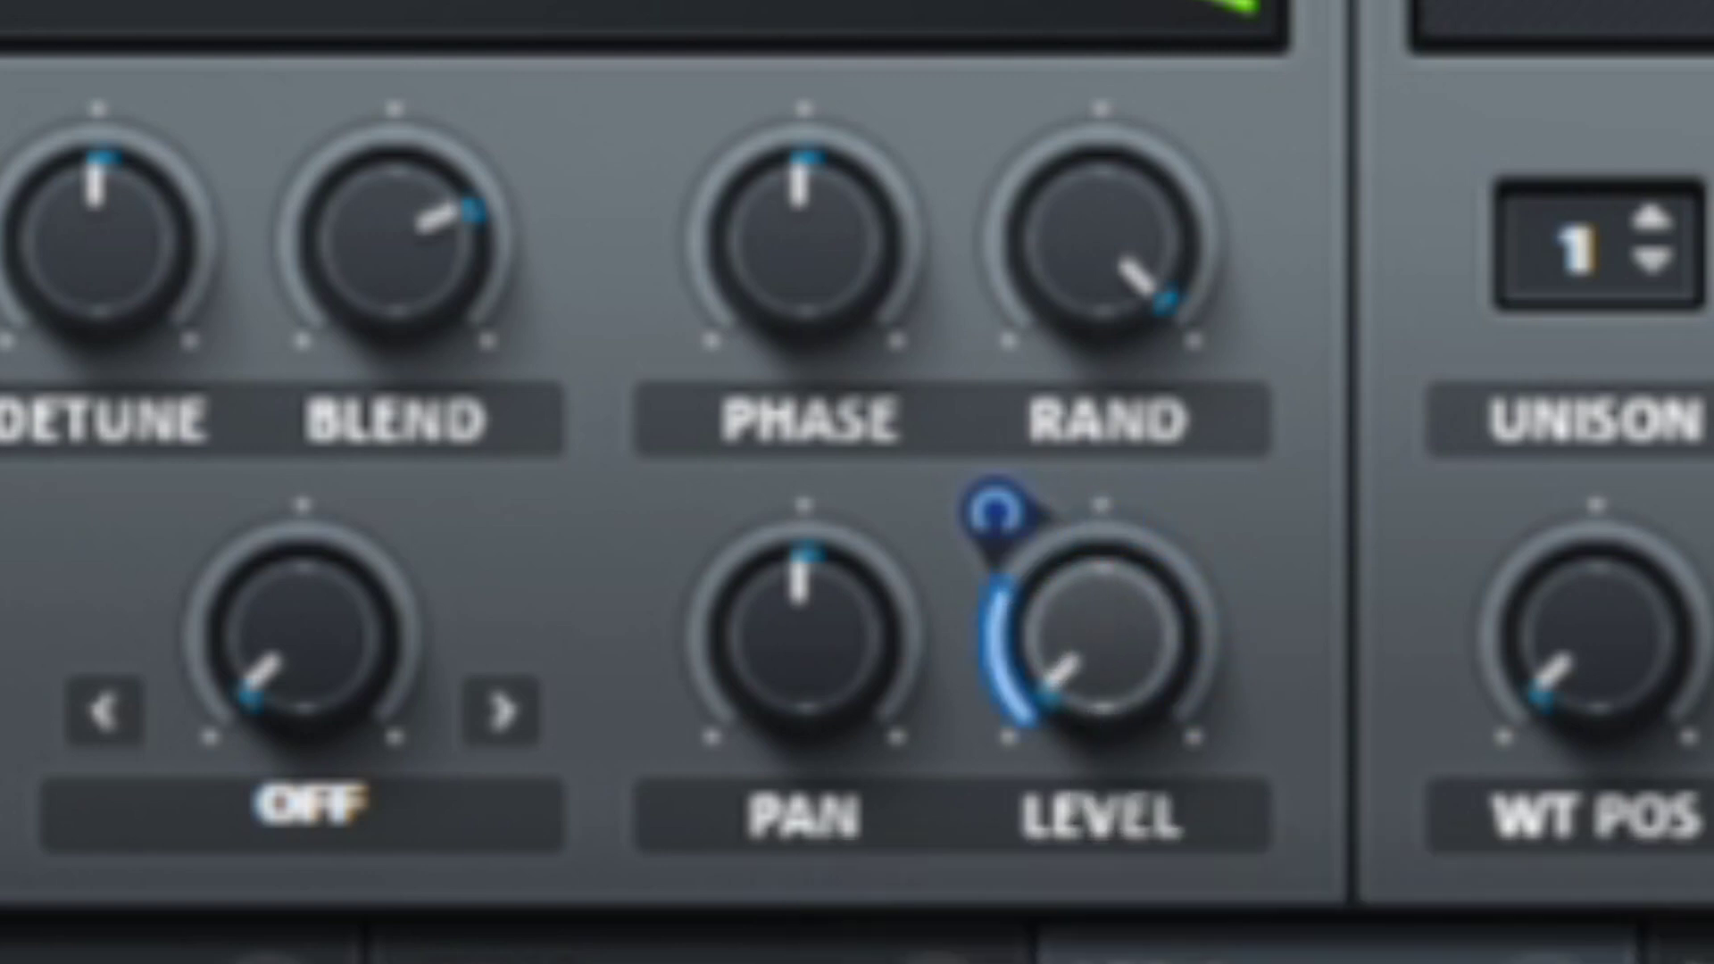
pyautogui.click(1000, 516)
pyautogui.moveTo(1000, 516); pyautogui.dragTo(1025, 452)
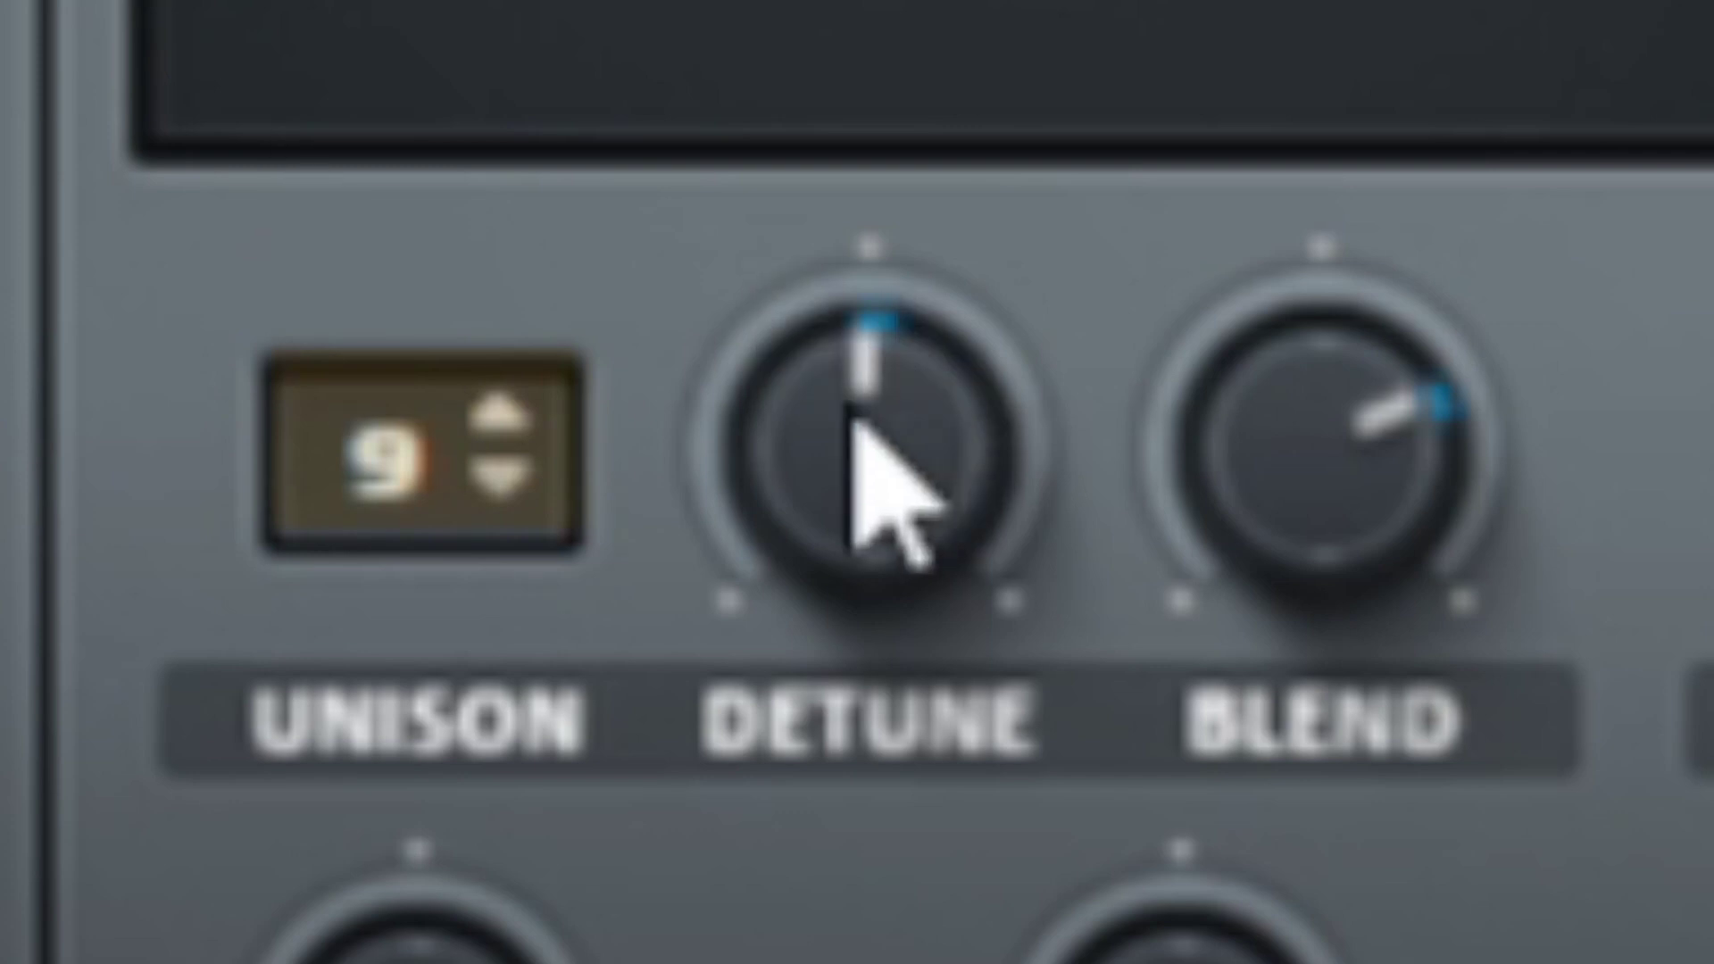
# Step: Drag oscillator A's unison DETUNE to 0.25
pyautogui.moveTo(888, 482); pyautogui.dragTo(872, 487)
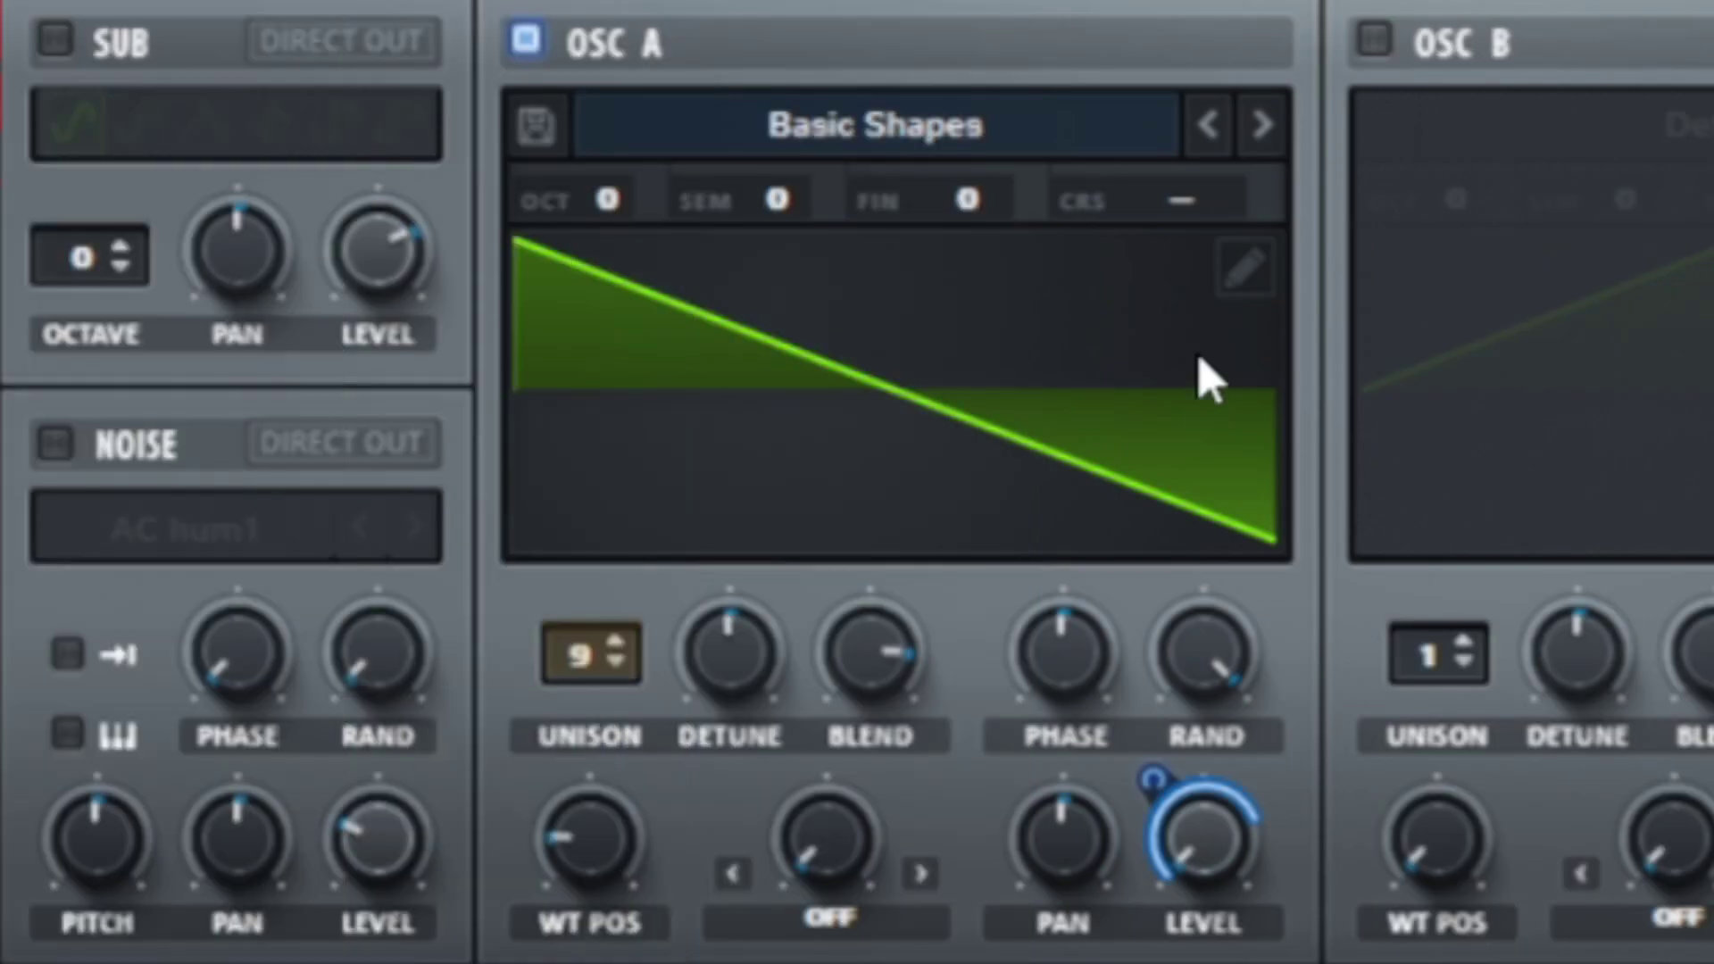
# Step: In oscillator A's Table Edit, drag Bin 1 down to 0%
pyautogui.click(1244, 267)
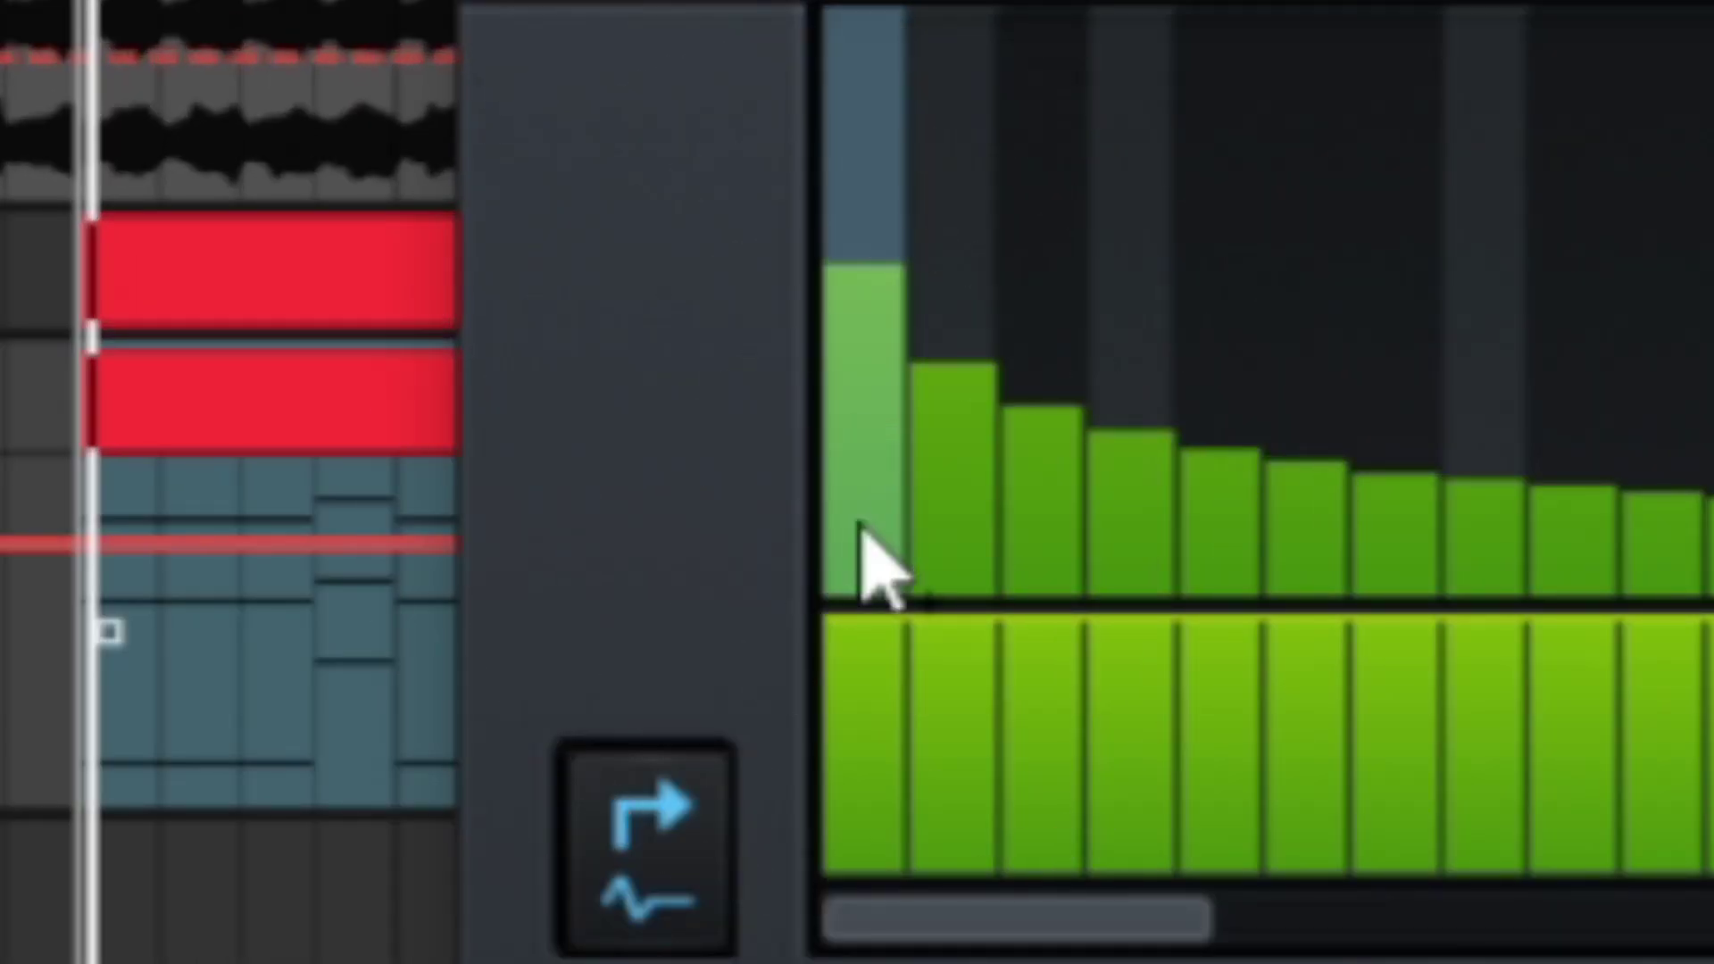
pyautogui.moveTo(353, 244); pyautogui.dragTo(354, 289)
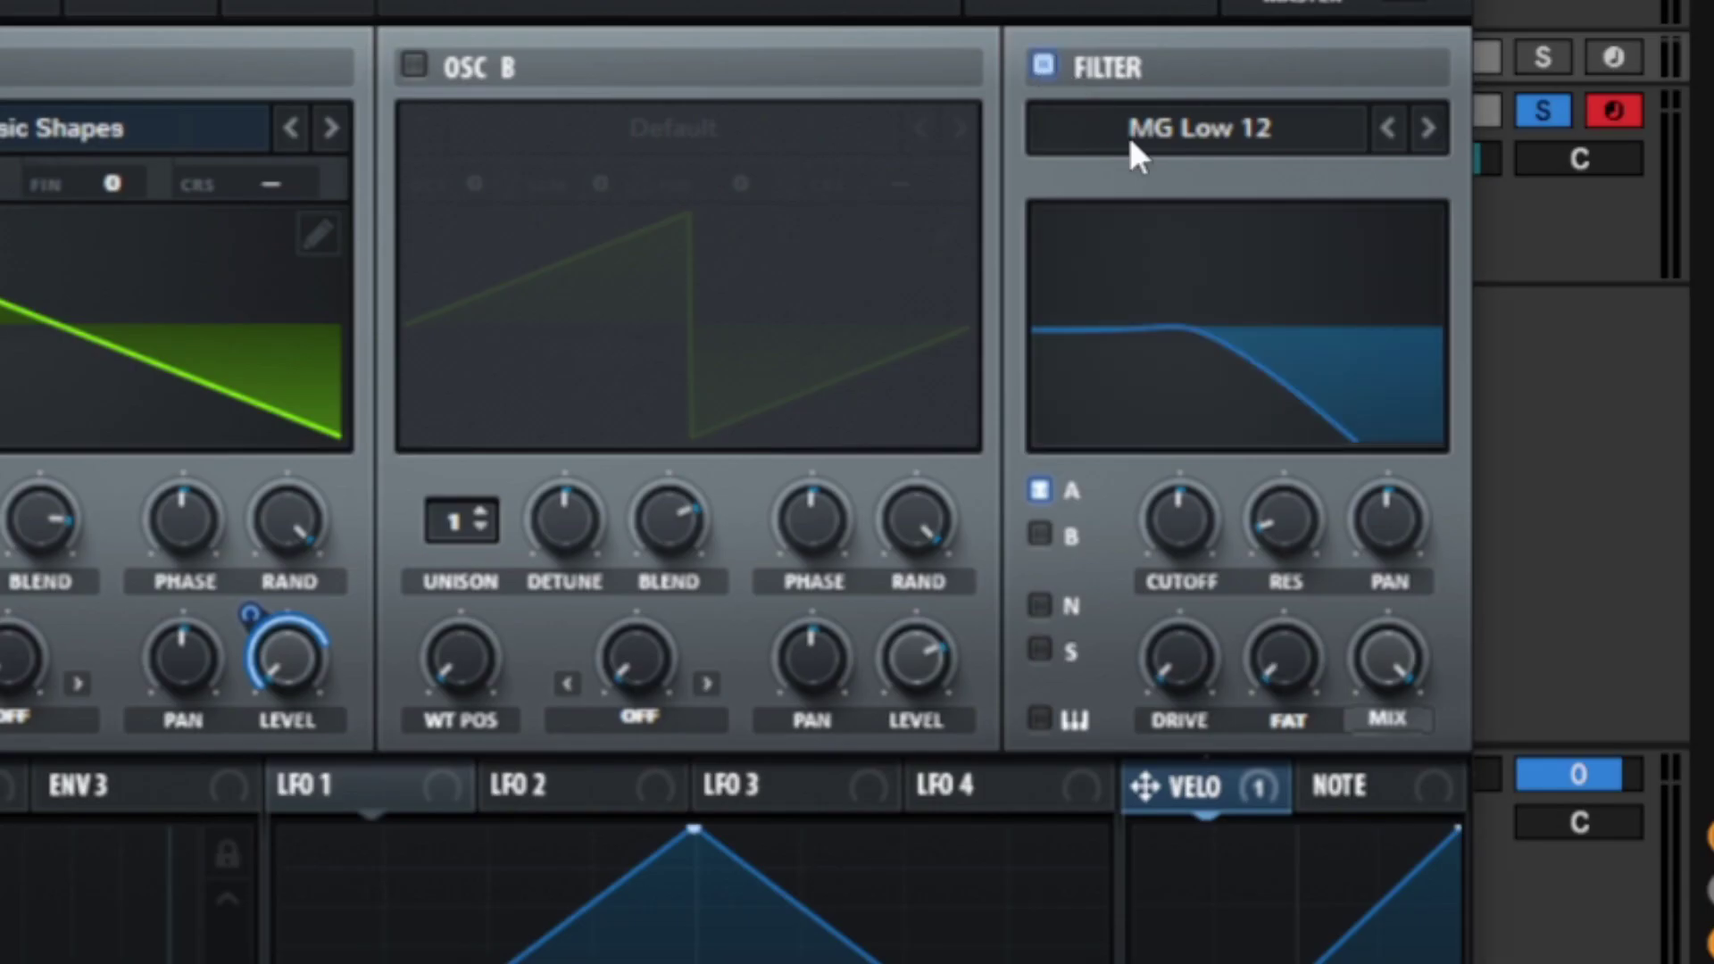
# Step: Switch the filter type to Normal > High 24 and sweep CUTOFF to minimum
pyautogui.click(1130, 134)
pyautogui.moveTo(1127, 189)
pyautogui.click(1460, 808)
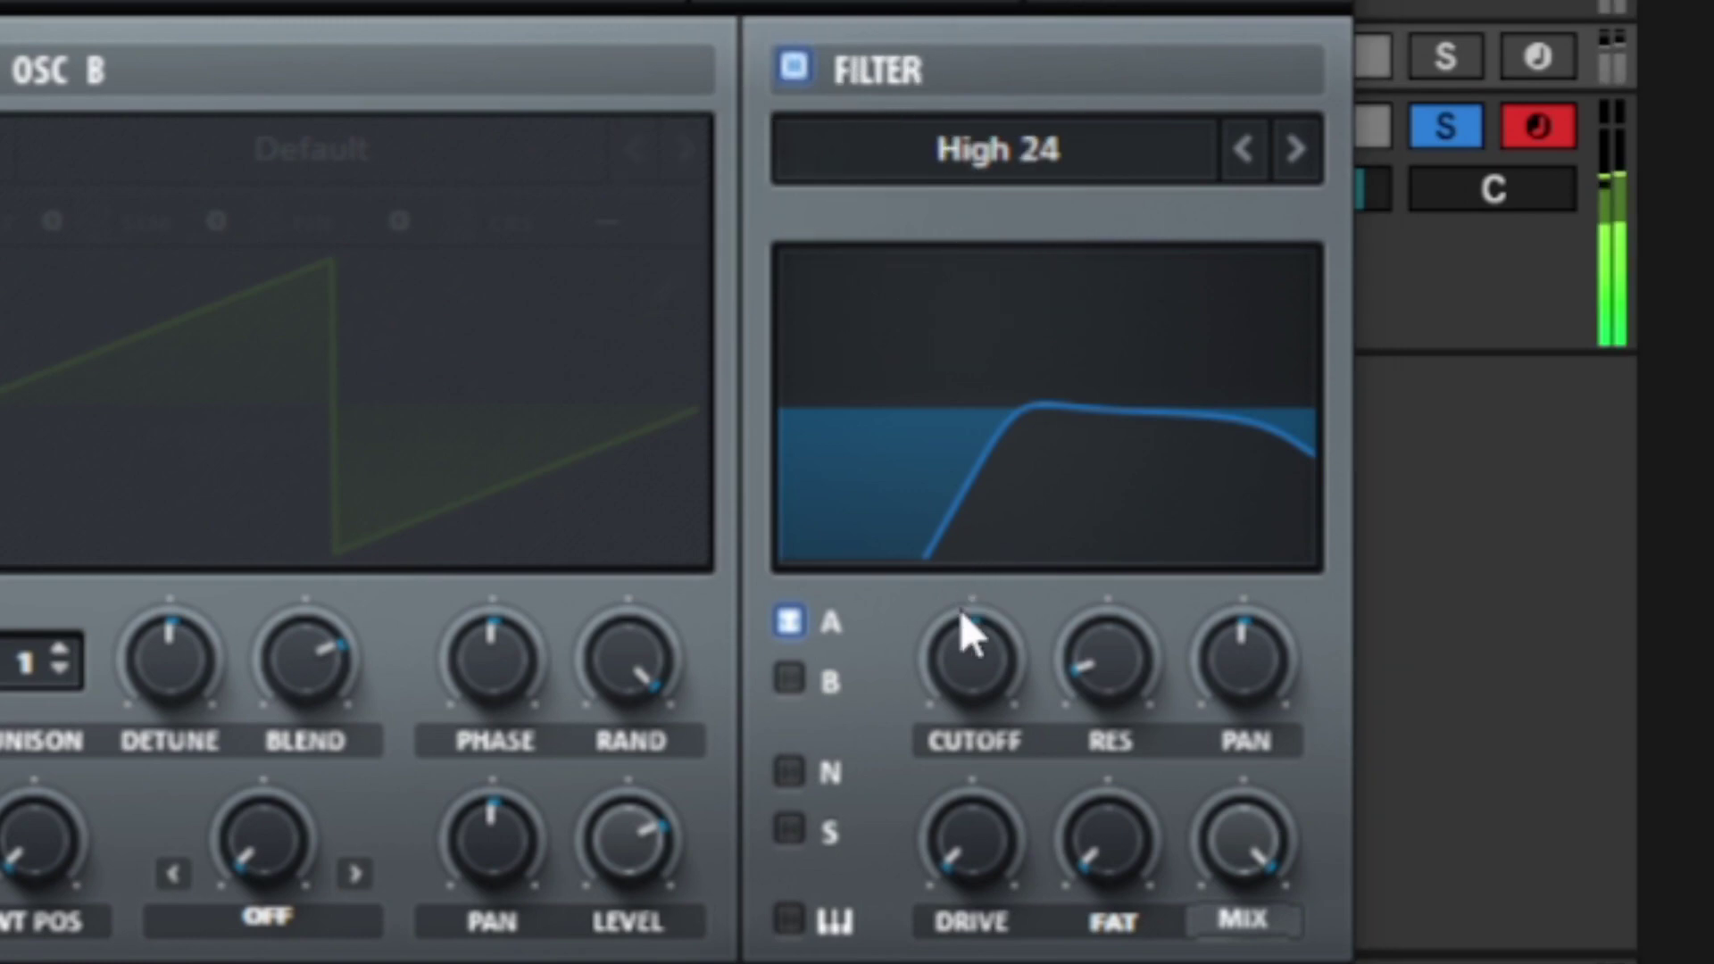
pyautogui.moveTo(979, 697); pyautogui.dragTo(902, 960)
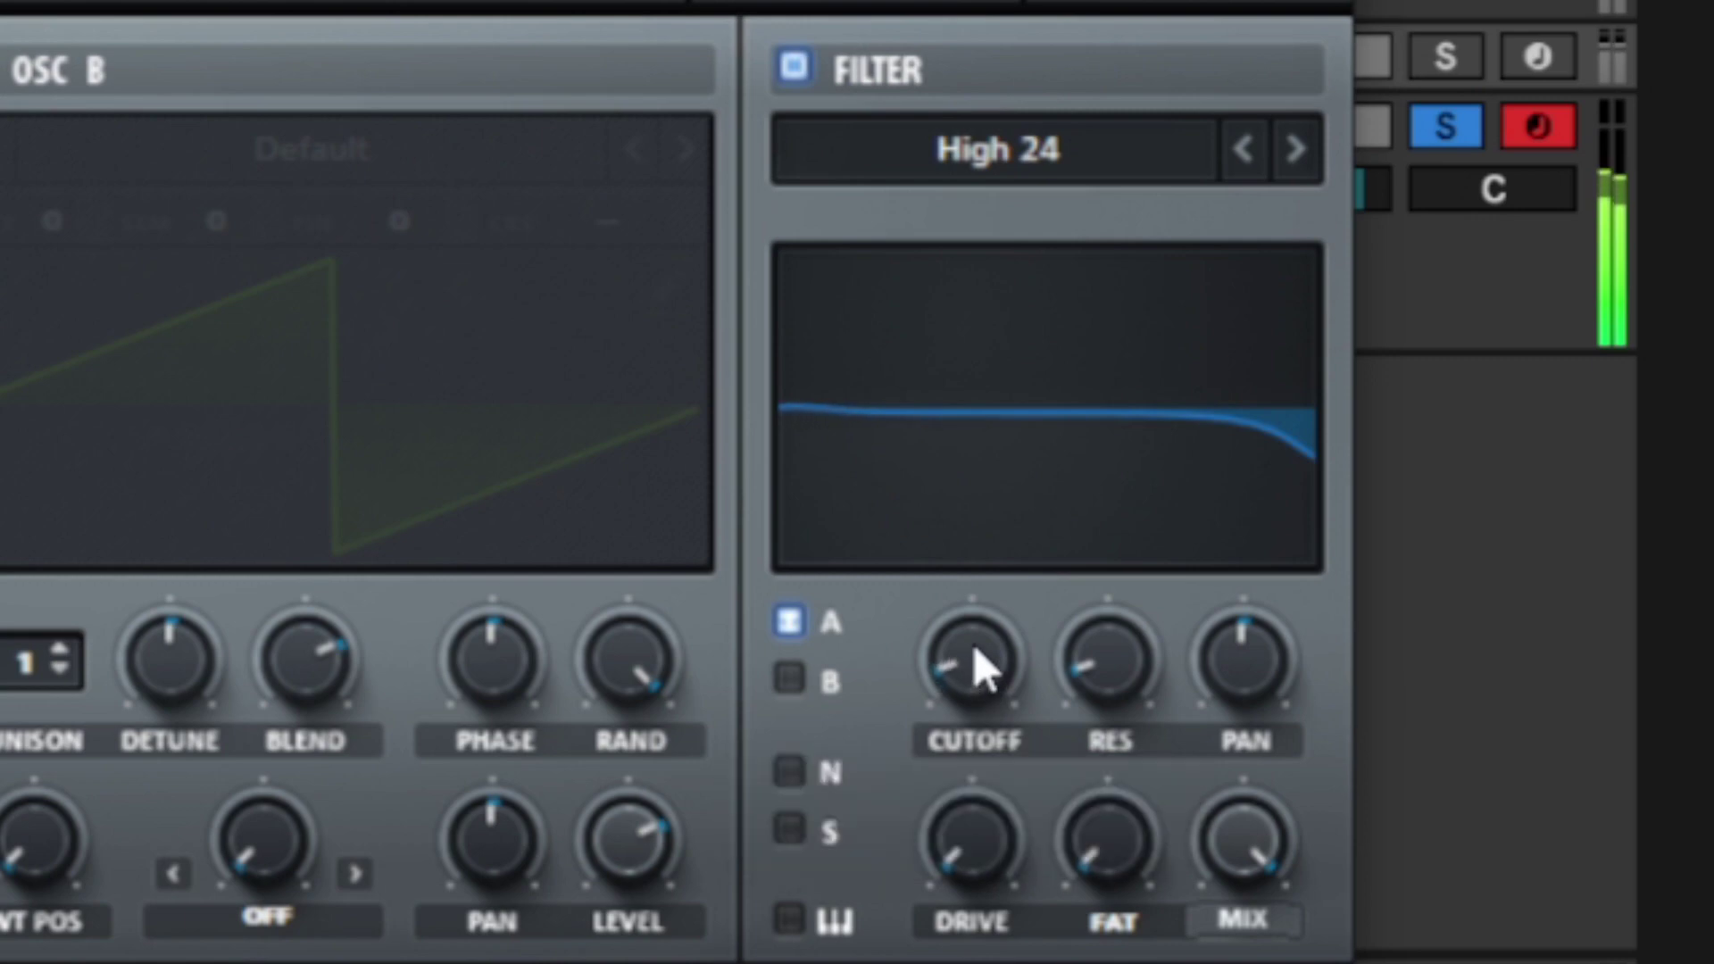
# Step: Bring filter resonance down to near 0%, settling around 1%
pyautogui.scroll(4, 982, 670)
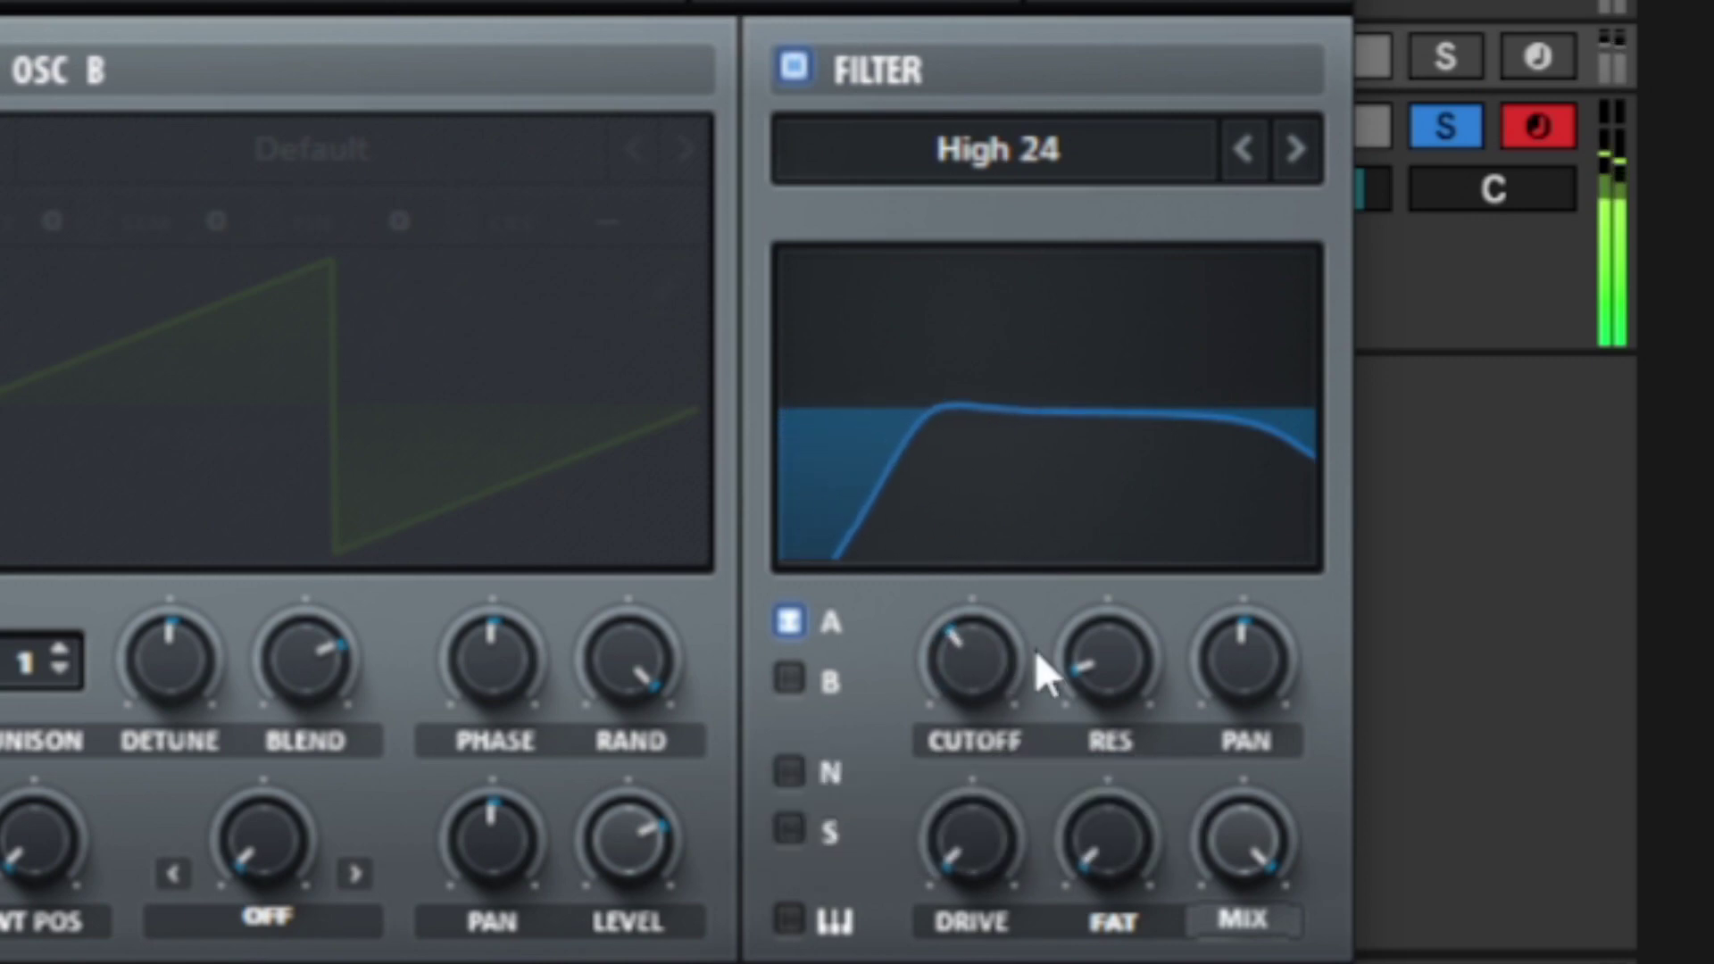
pyautogui.scroll(-2, 1118, 677)
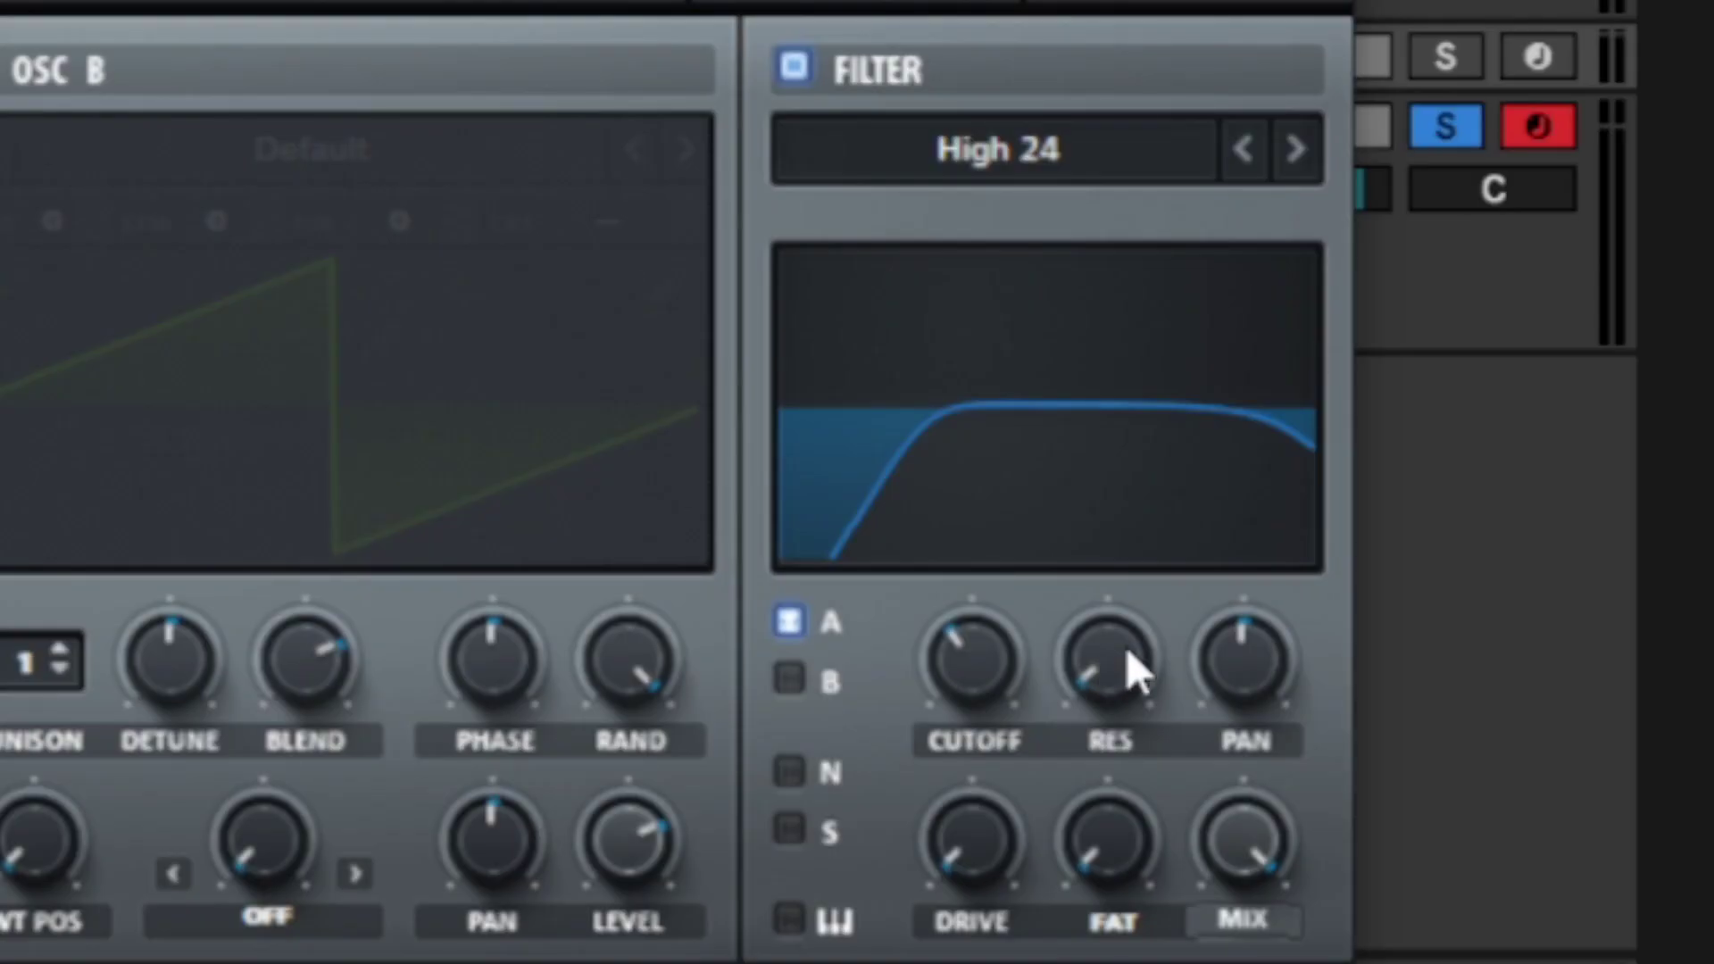
pyautogui.click(1125, 650)
pyautogui.moveTo(1108, 650); pyautogui.dragTo(1050, 303)
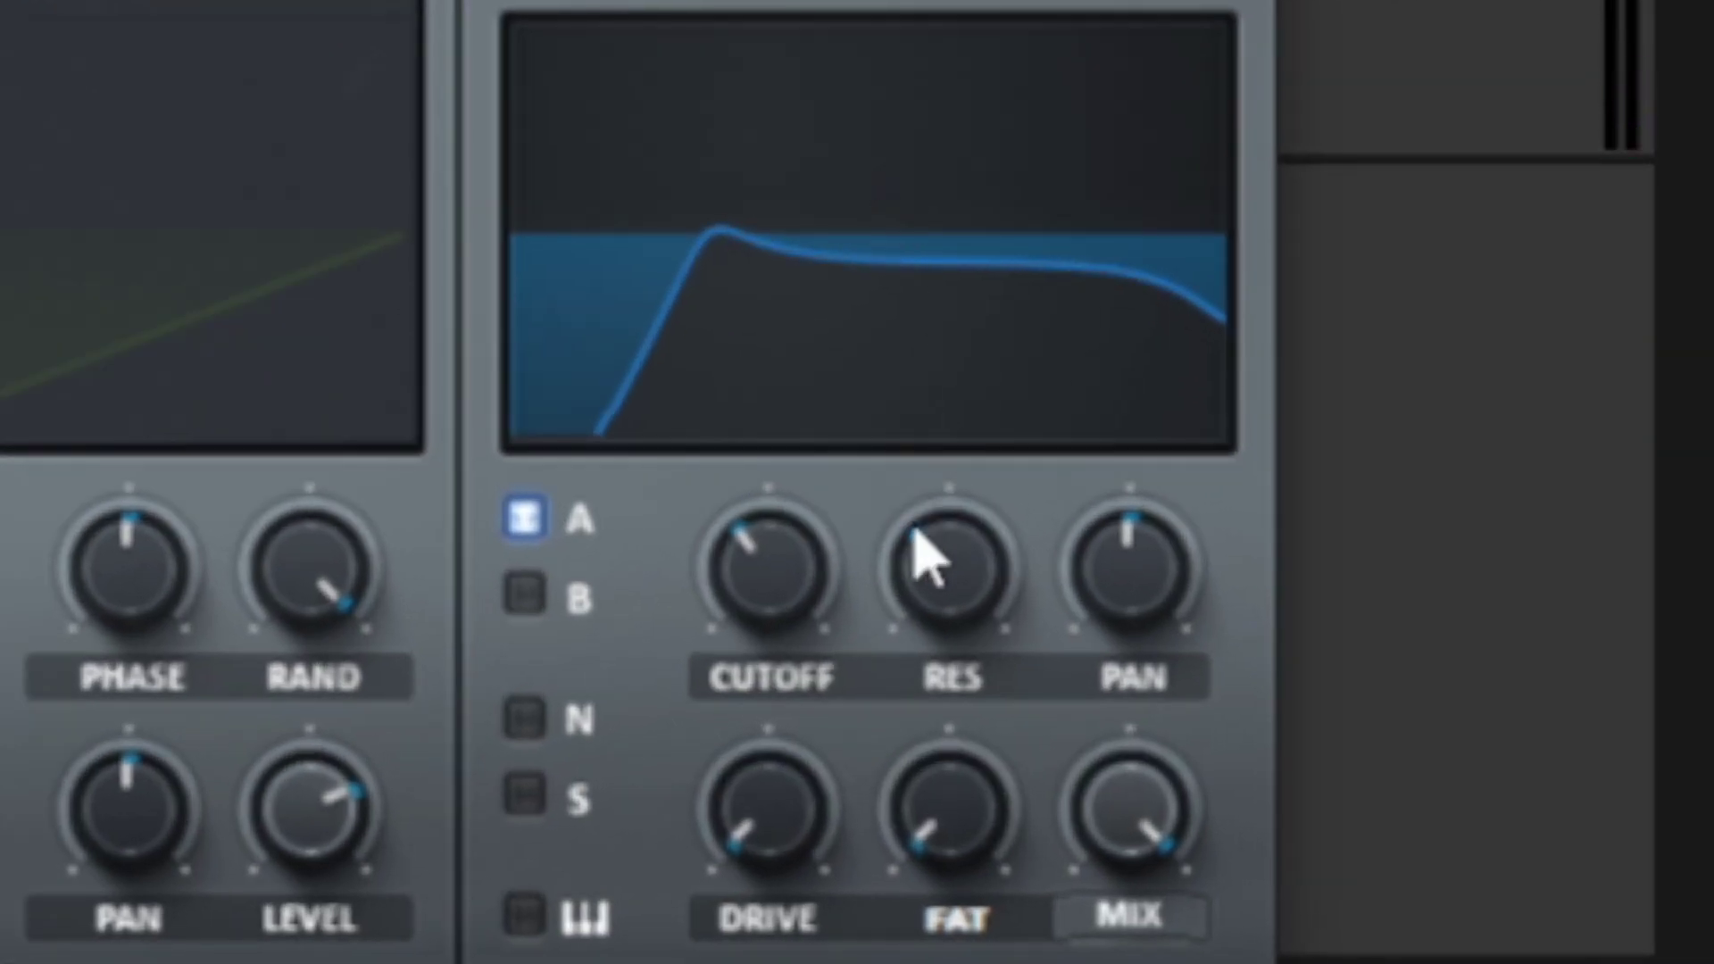
pyautogui.click(1076, 287)
pyautogui.moveTo(929, 581); pyautogui.dragTo(930, 661)
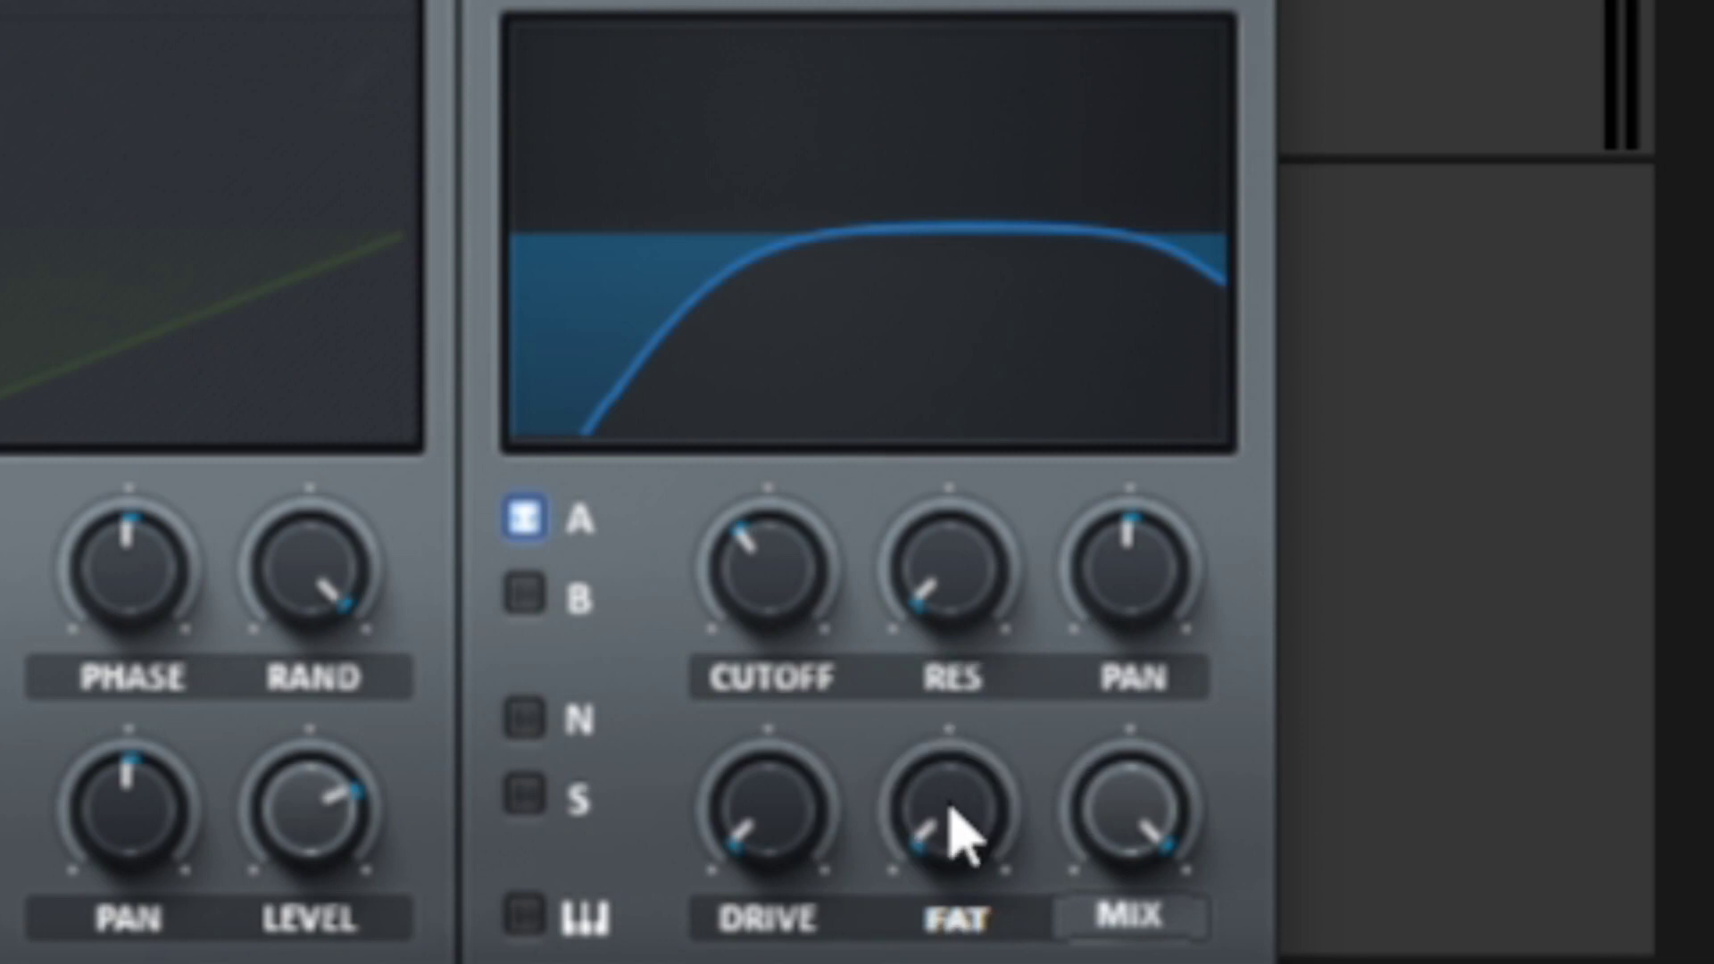
pyautogui.scroll(10, 969, 829)
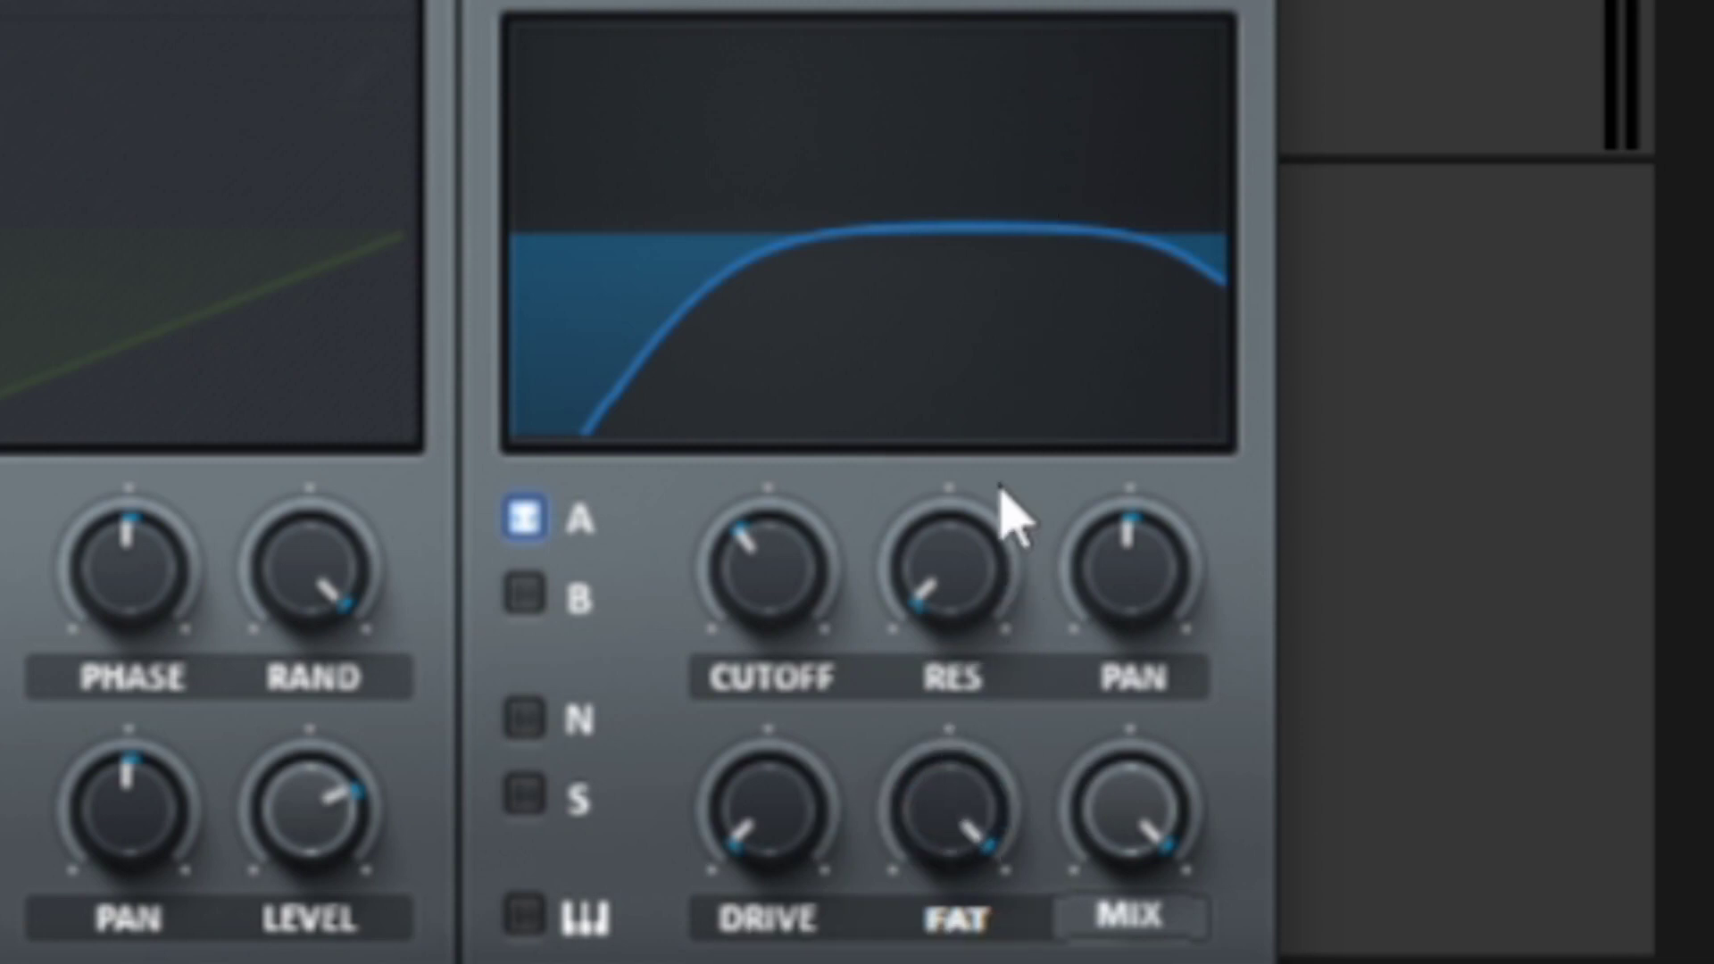
pyautogui.moveTo(956, 613)
pyautogui.mouseDown()
pyautogui.moveTo(937, 211)
pyautogui.moveTo(817, 464)
pyautogui.moveTo(700, 229)
pyautogui.mouseUp()
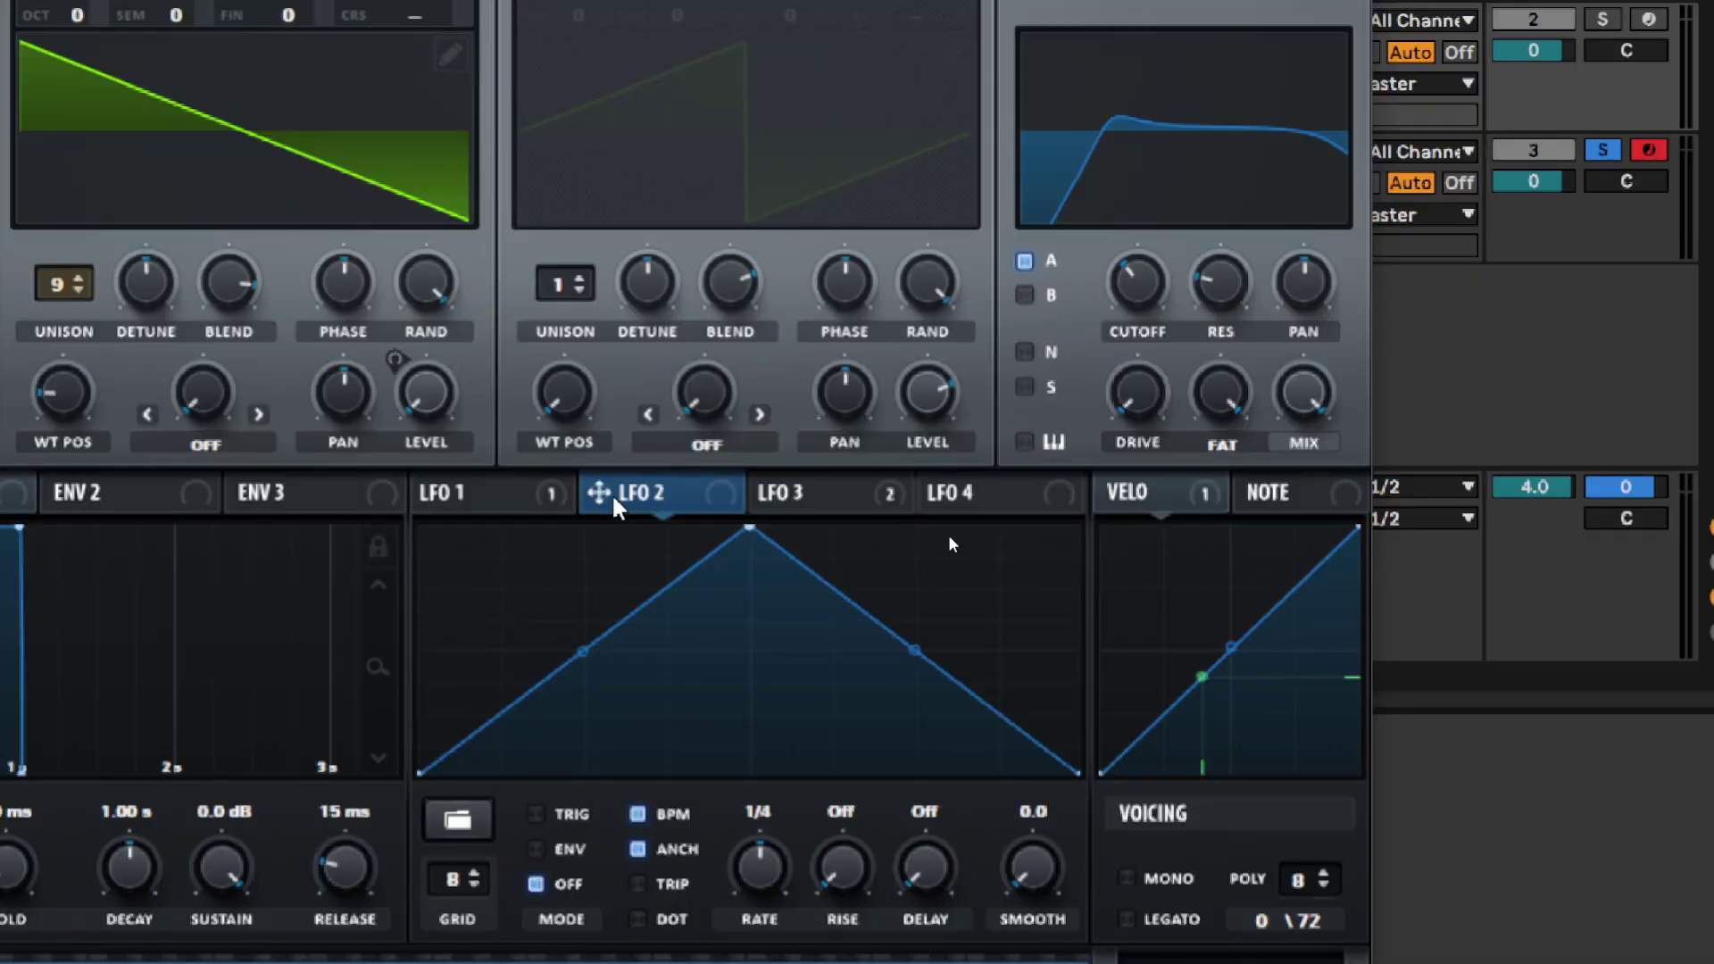
# Step: Route LFO 2 to resonance and redraw its shape: zero at start, then high hold
pyautogui.moveTo(614, 505); pyautogui.dragTo(1232, 286)
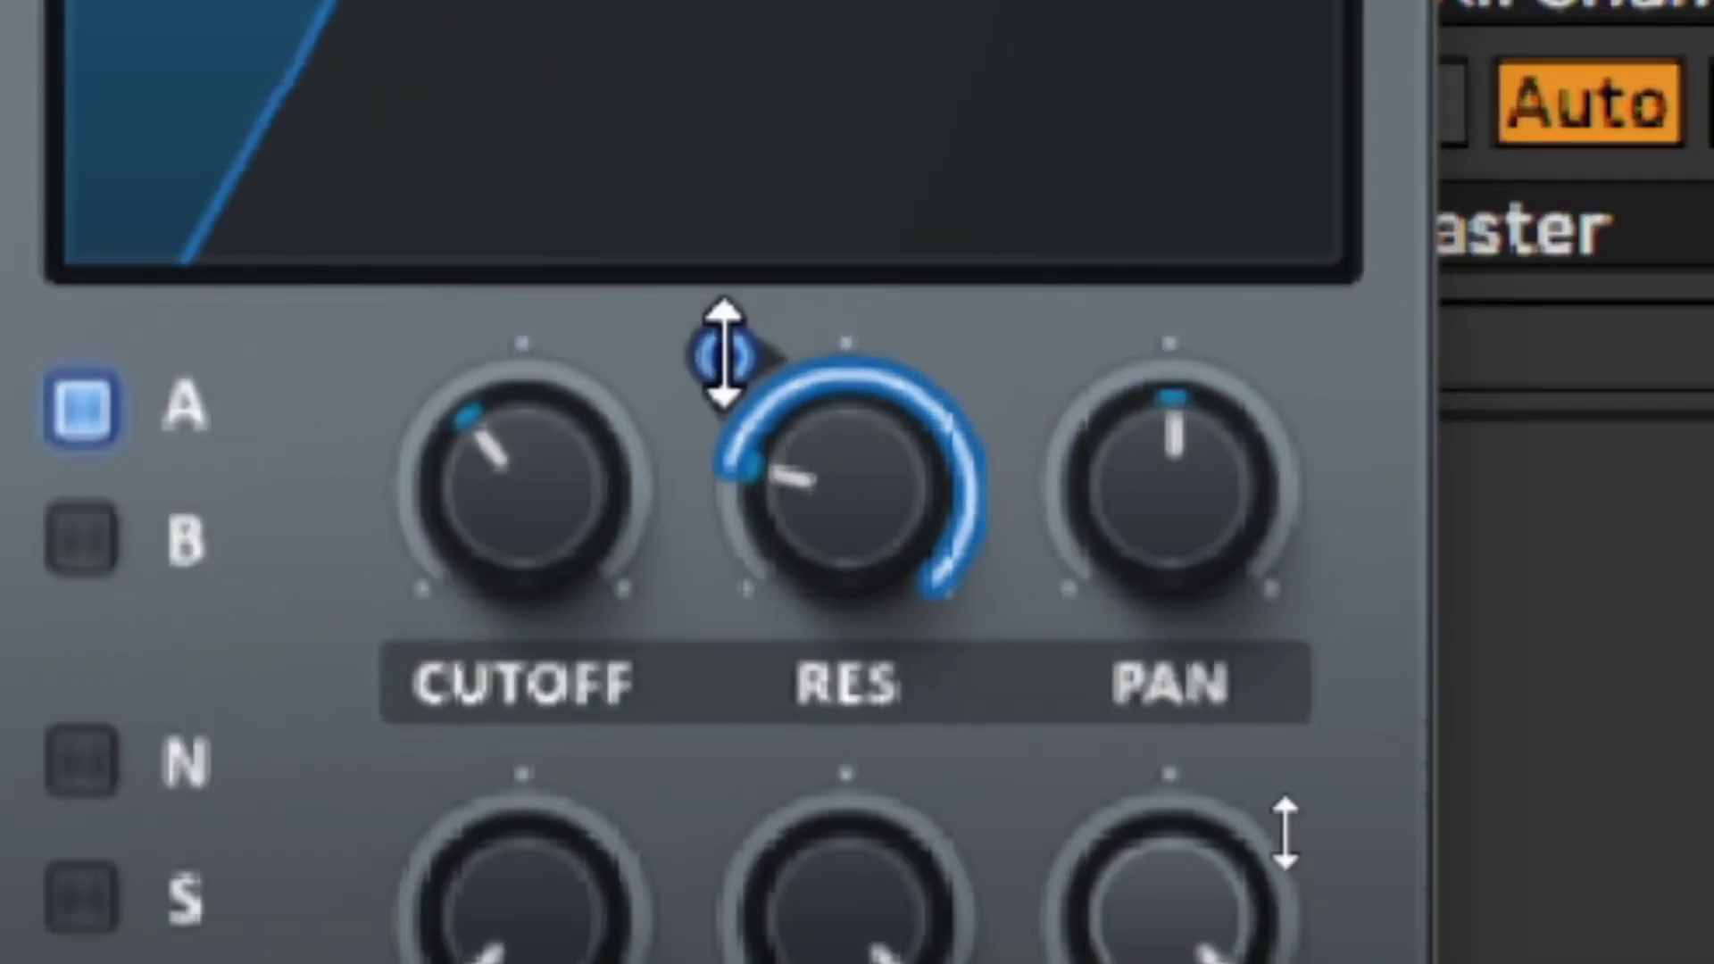
pyautogui.moveTo(724, 356); pyautogui.dragTo(589, 489)
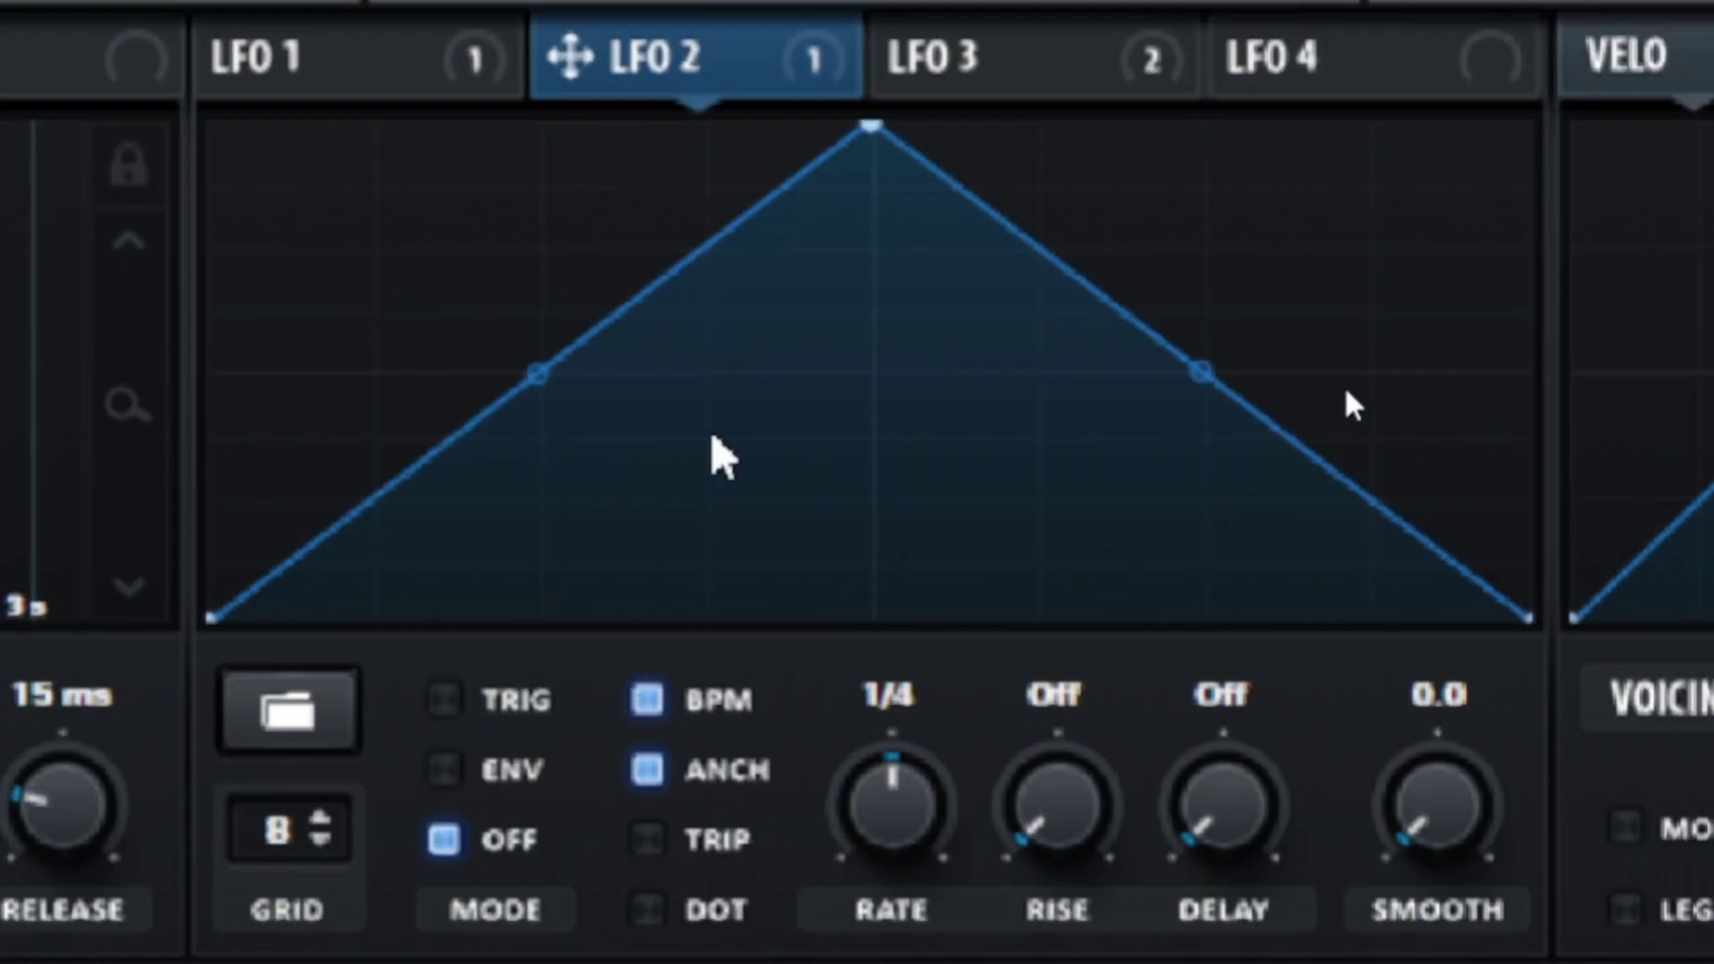
pyautogui.click(710, 424)
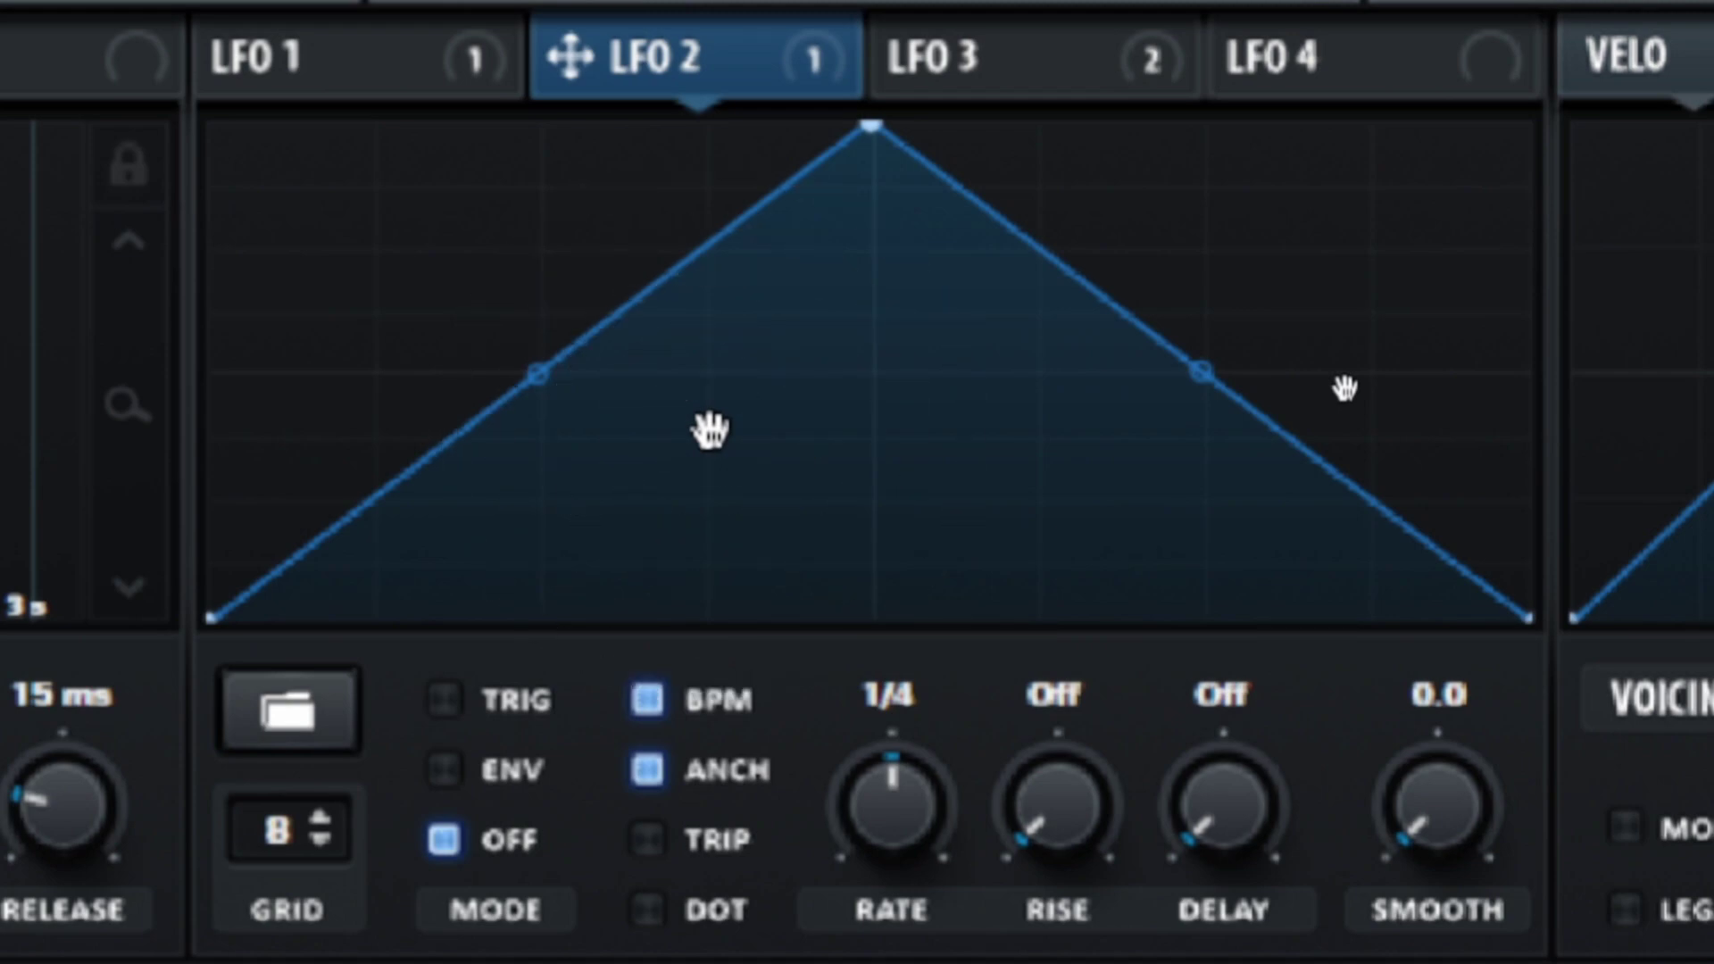
pyautogui.moveTo(440, 444)
pyautogui.mouseDown()
pyautogui.moveTo(365, 484)
pyautogui.moveTo(383, 674)
pyautogui.mouseUp()
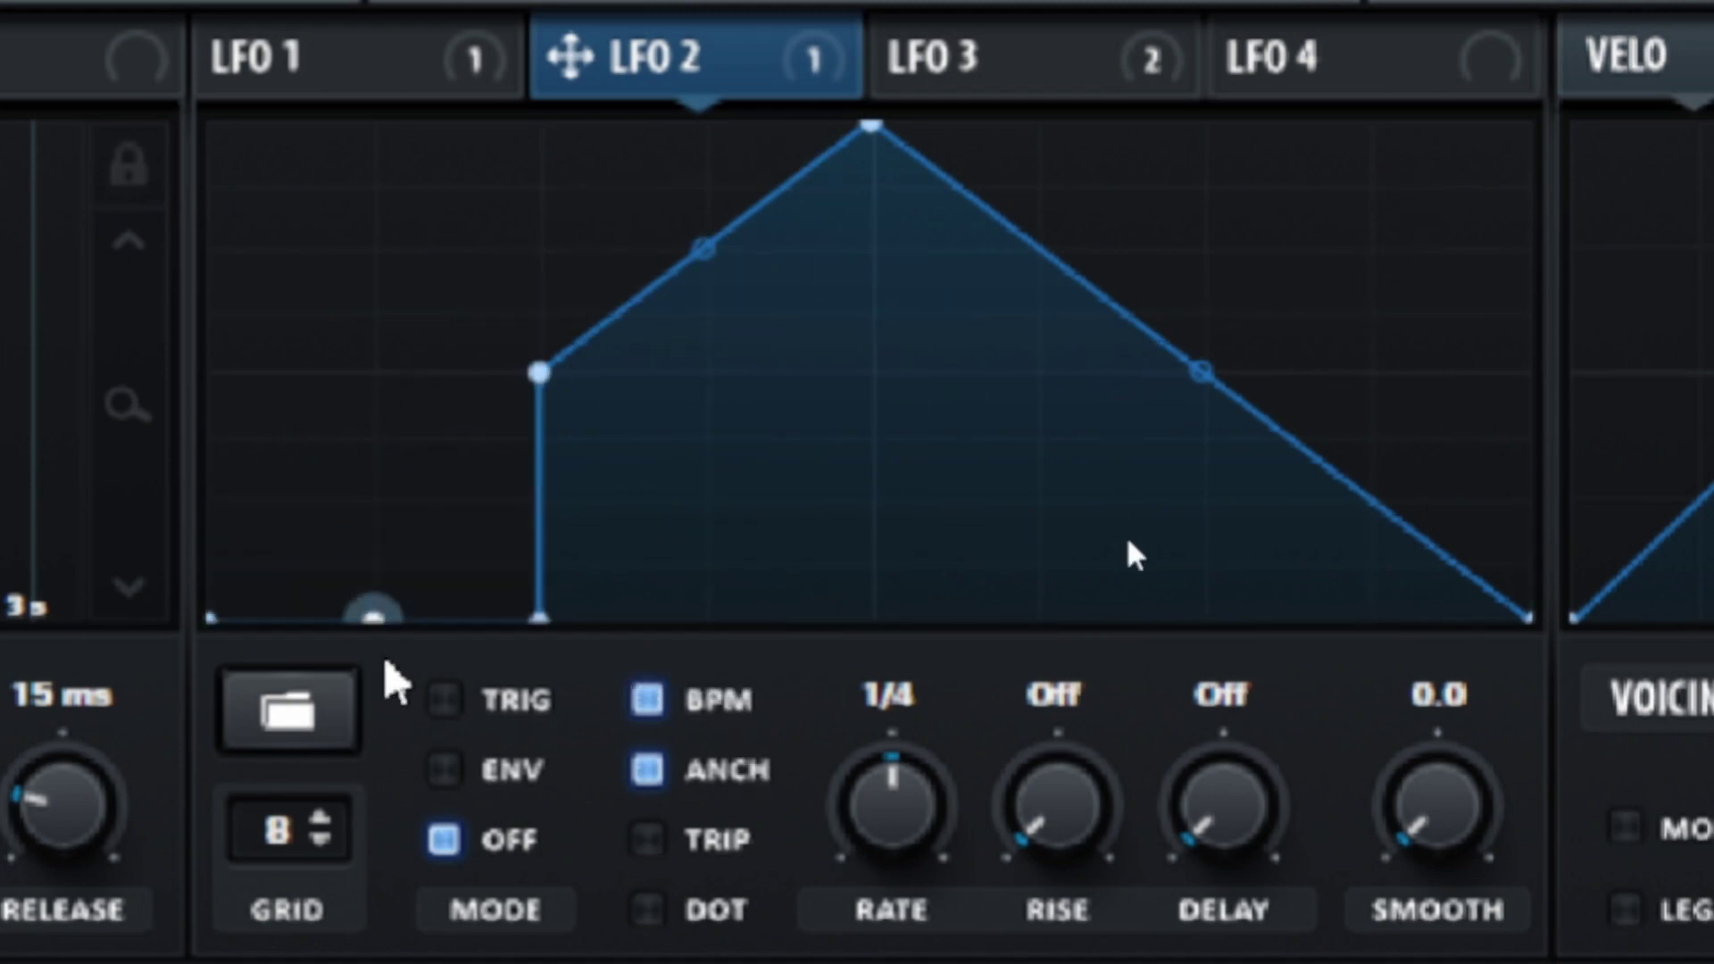
pyautogui.moveTo(956, 345)
pyautogui.mouseDown()
pyautogui.moveTo(964, 106)
pyautogui.moveTo(1460, 80)
pyautogui.mouseUp()
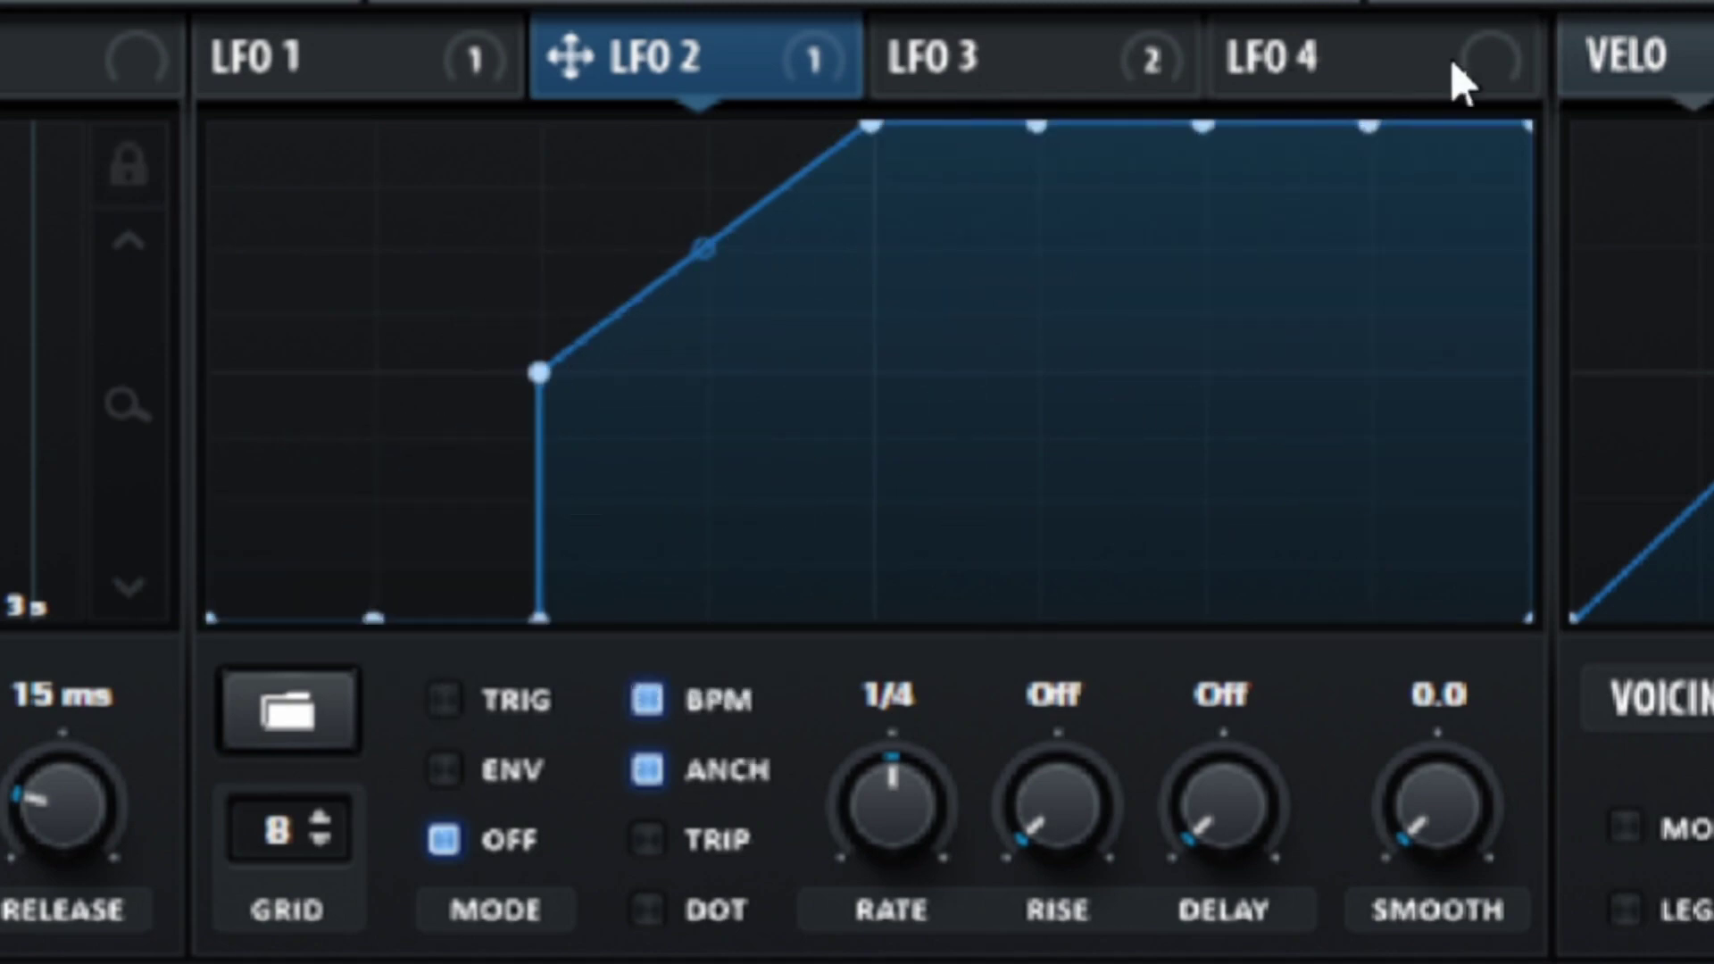
pyautogui.doubleClick(539, 373)
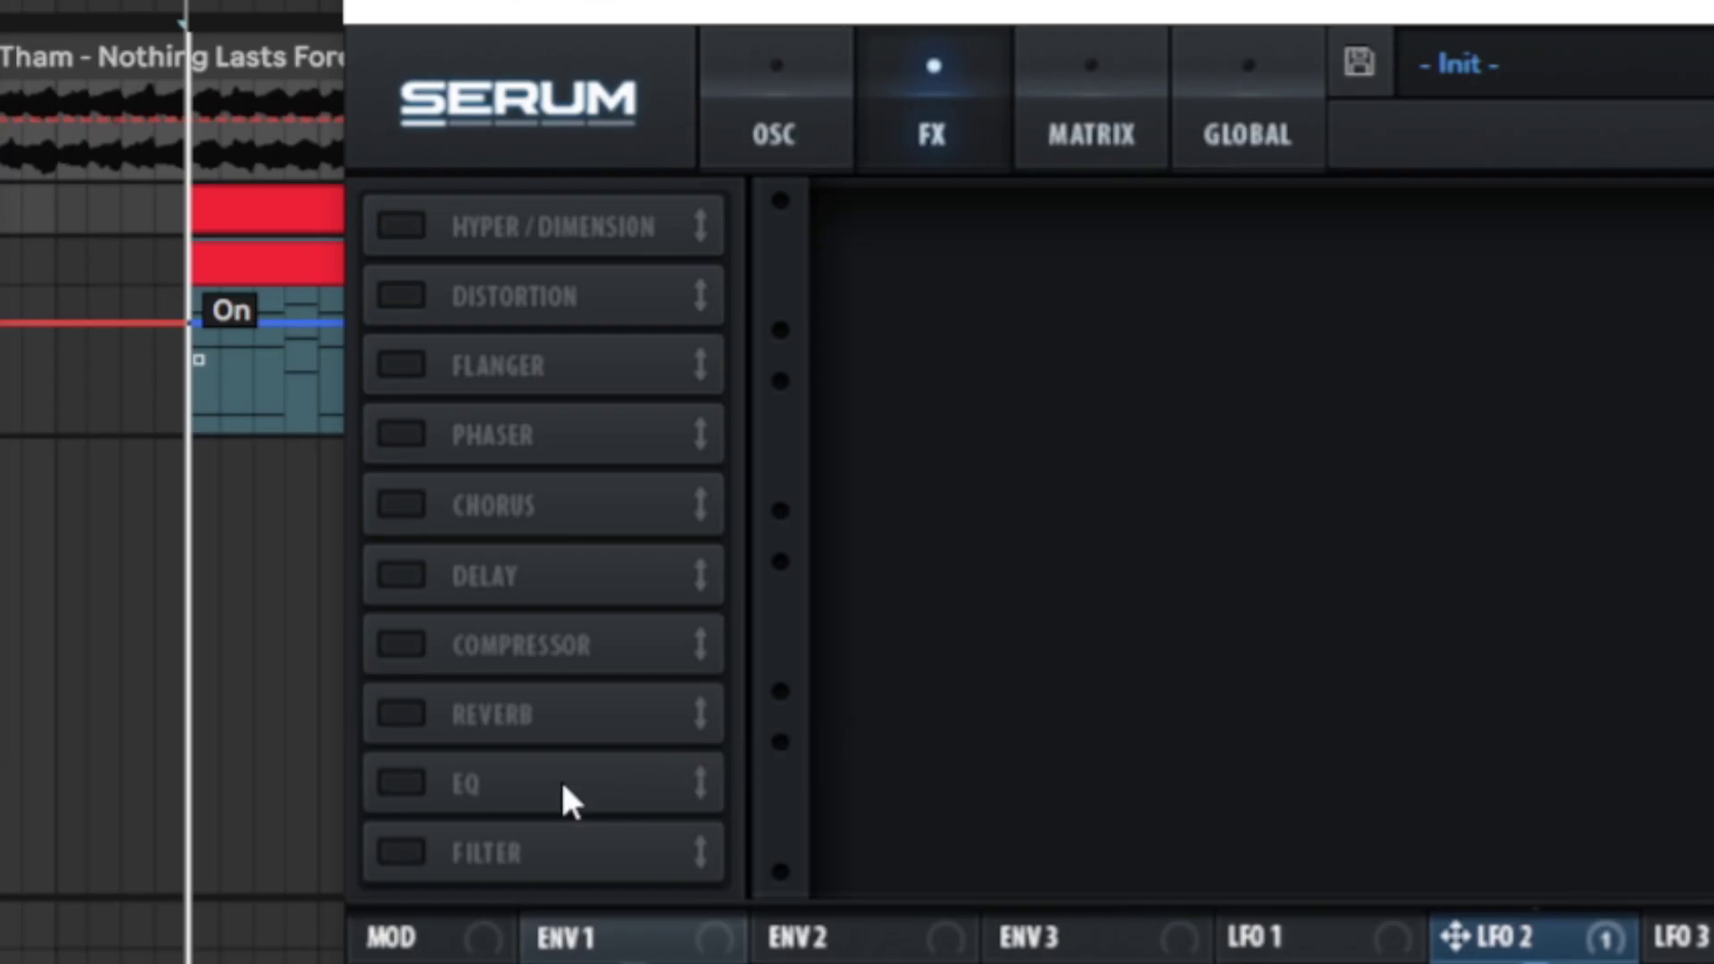
pyautogui.click(401, 852)
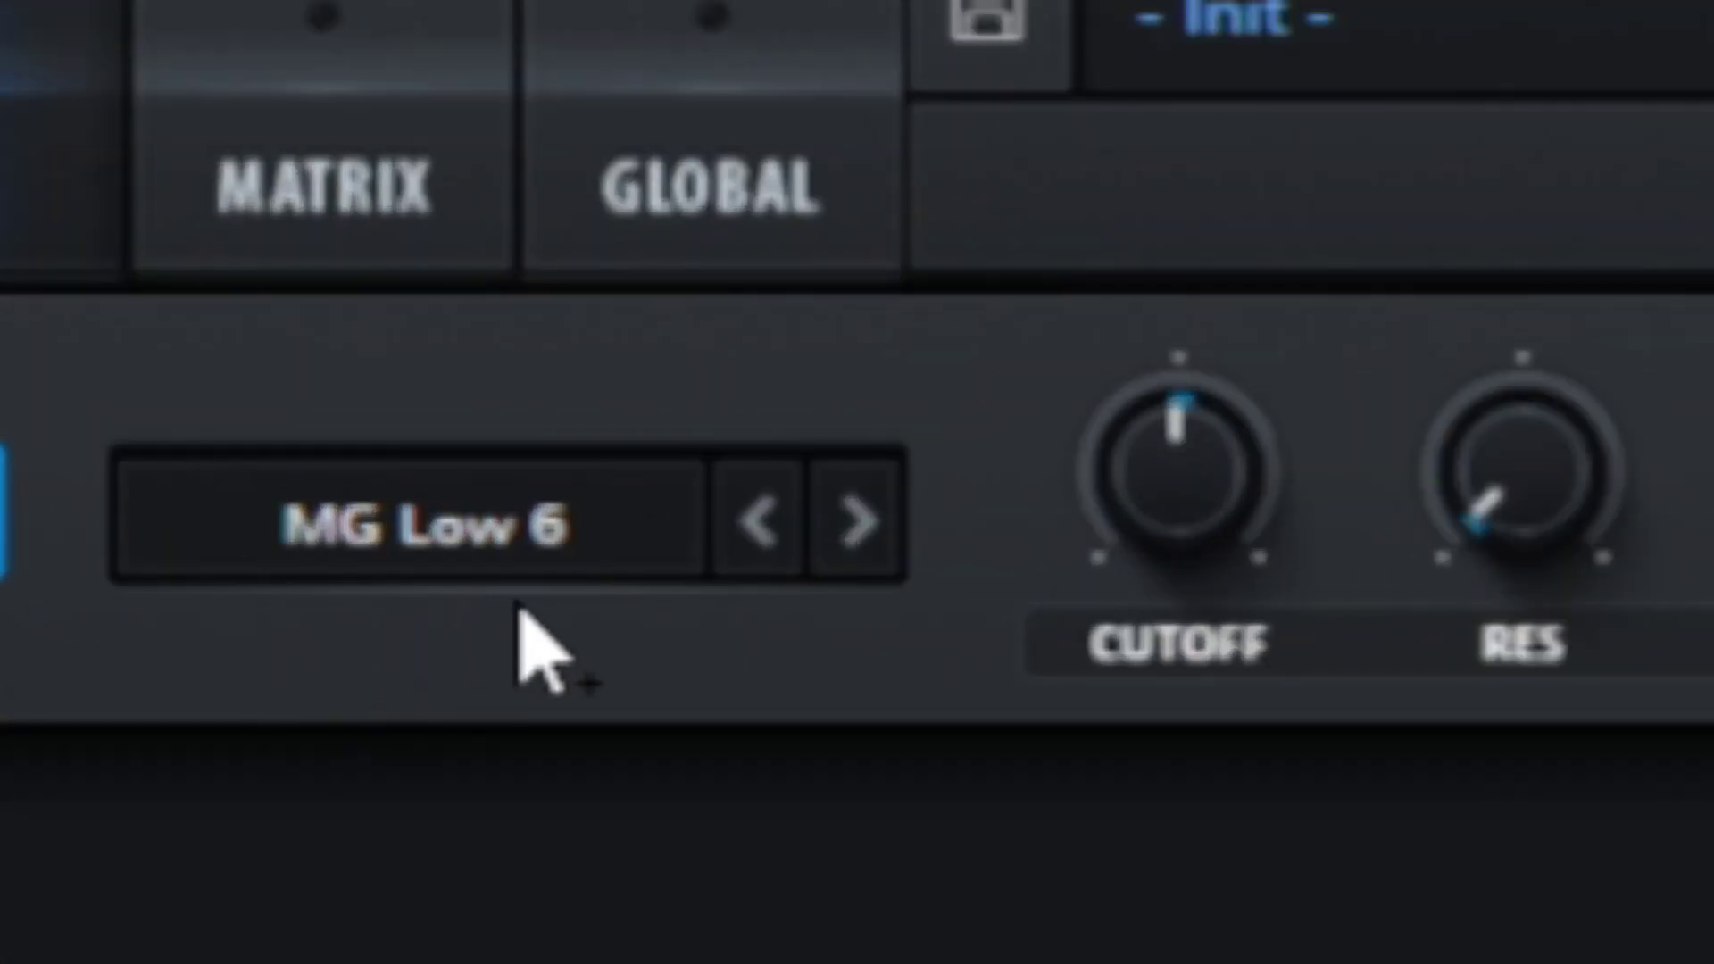
pyautogui.click(834, 555)
pyautogui.click(841, 565)
pyautogui.click(841, 564)
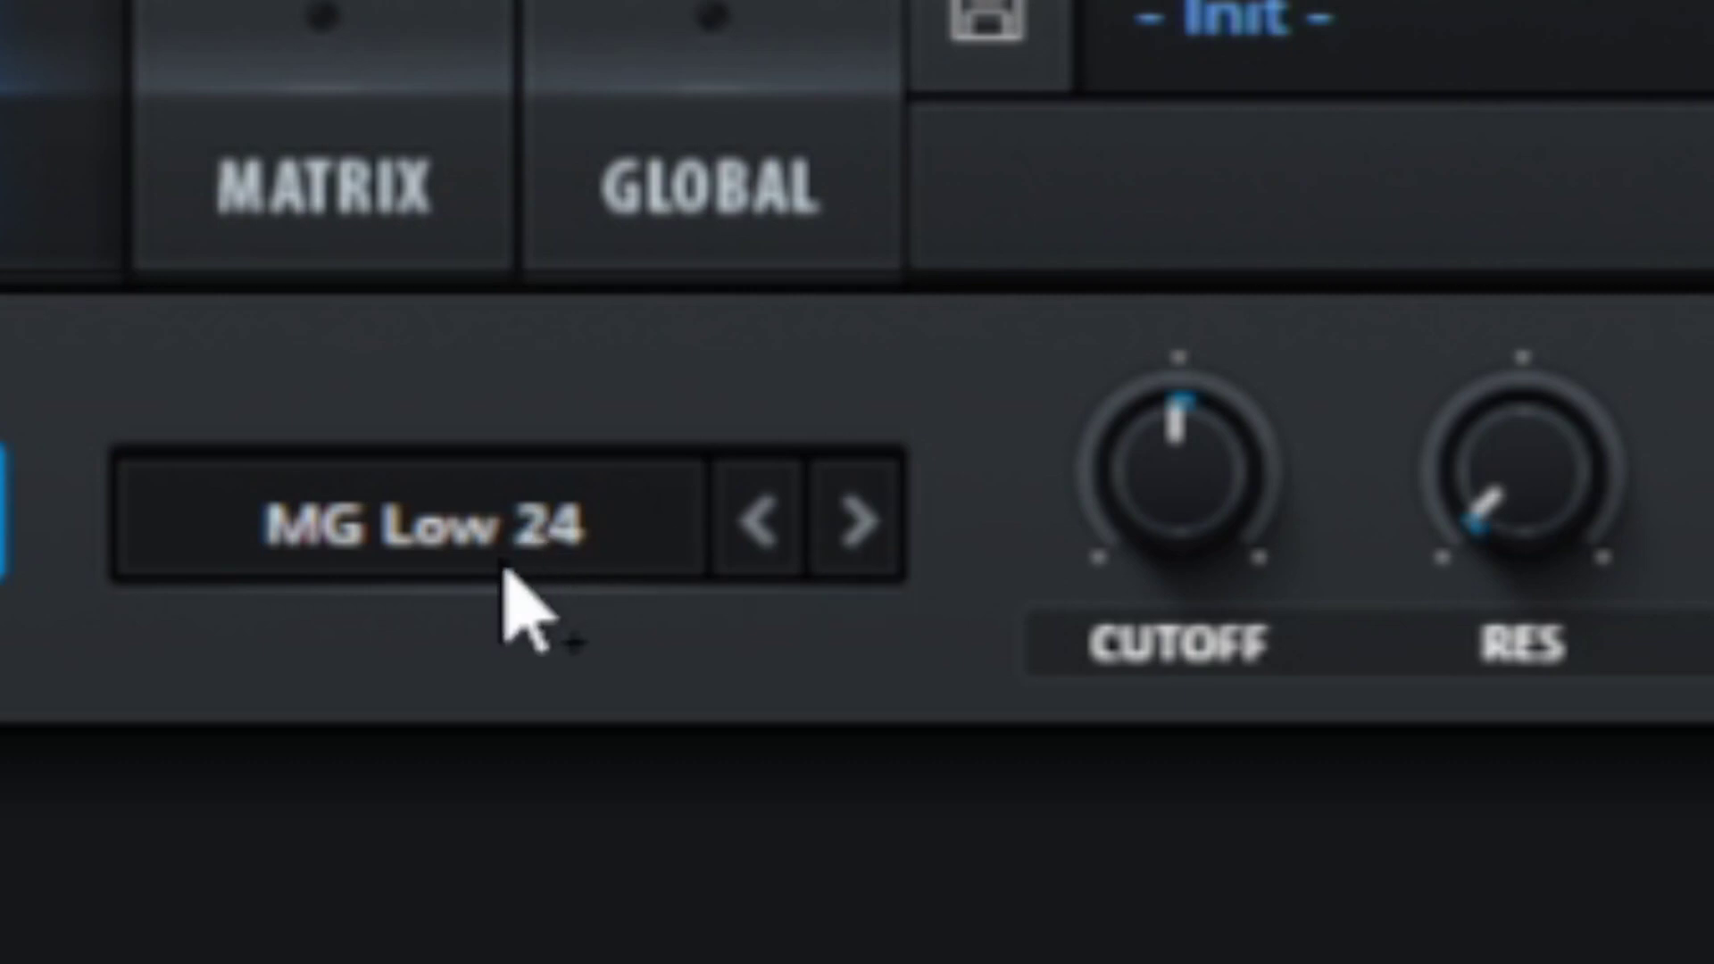
pyautogui.click(565, 575)
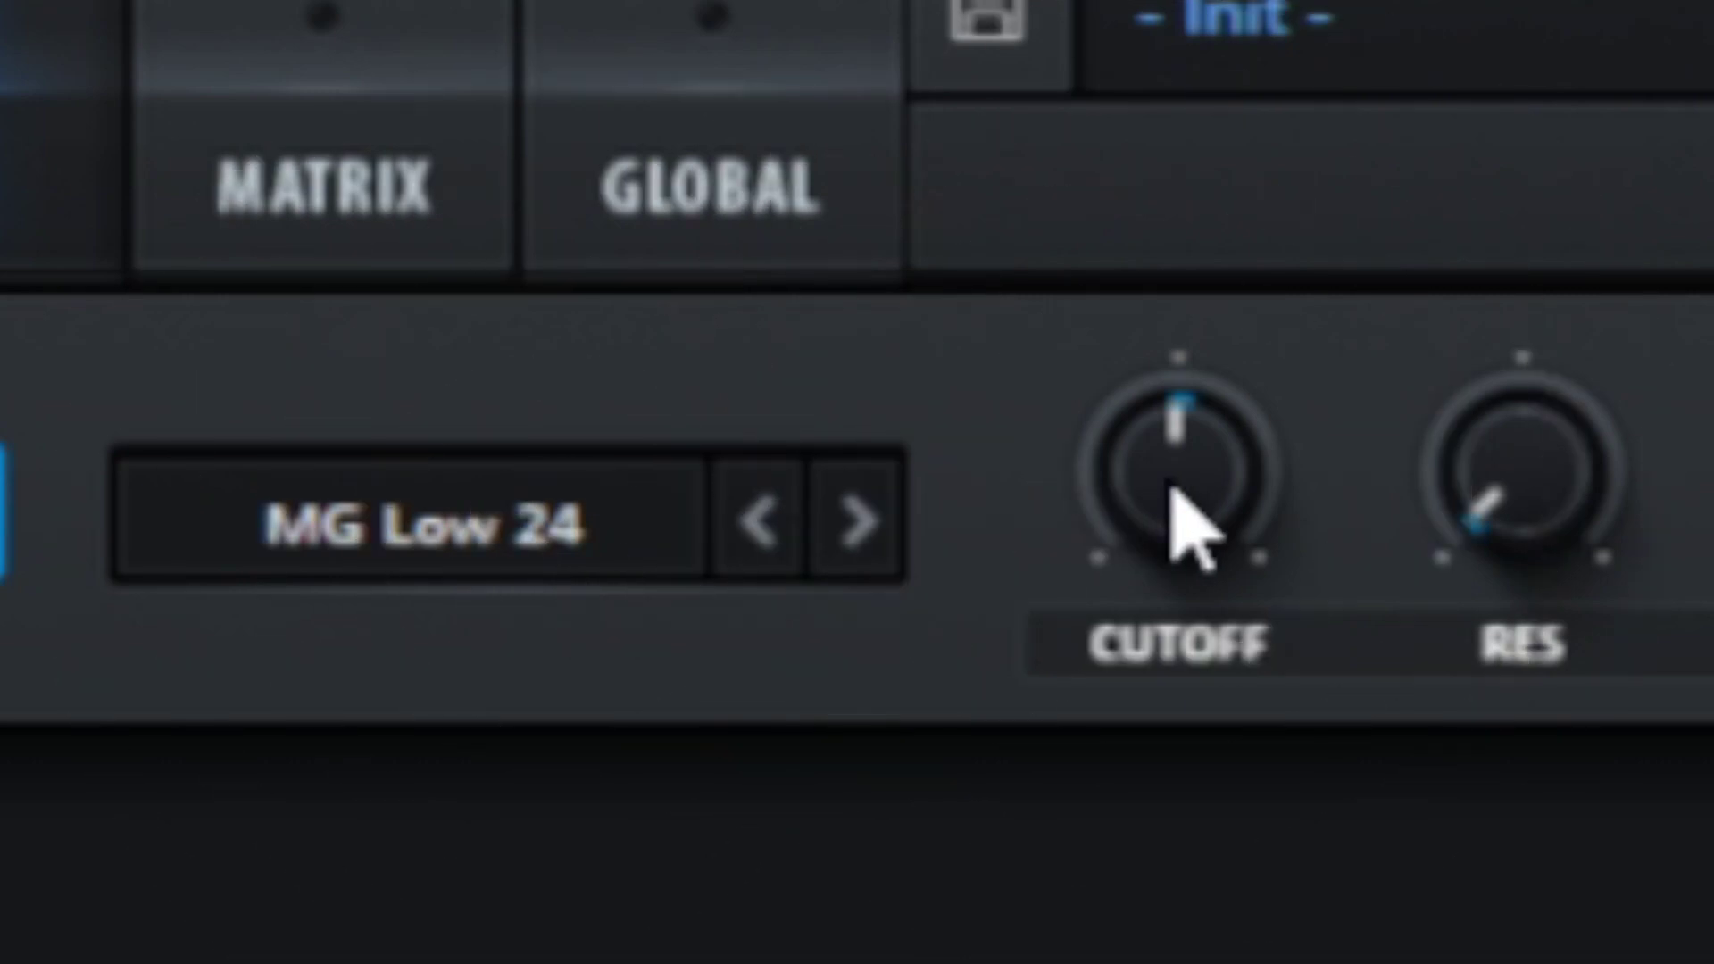
pyautogui.scroll(10, 1178, 491)
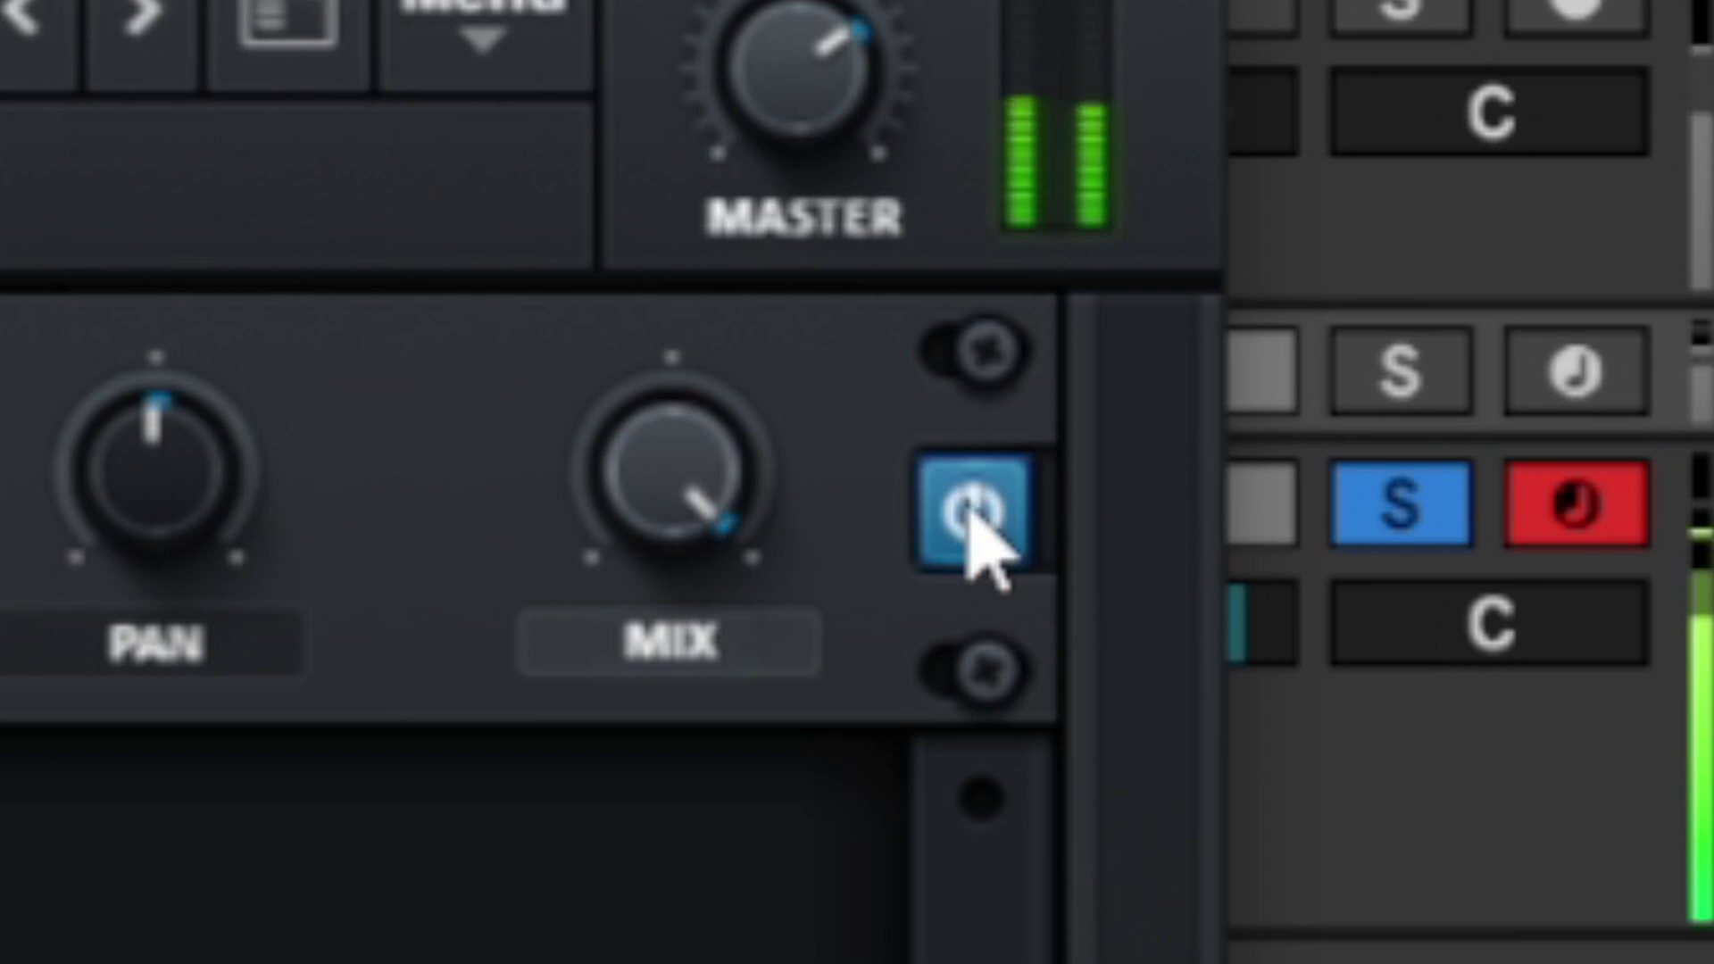
pyautogui.click(973, 513)
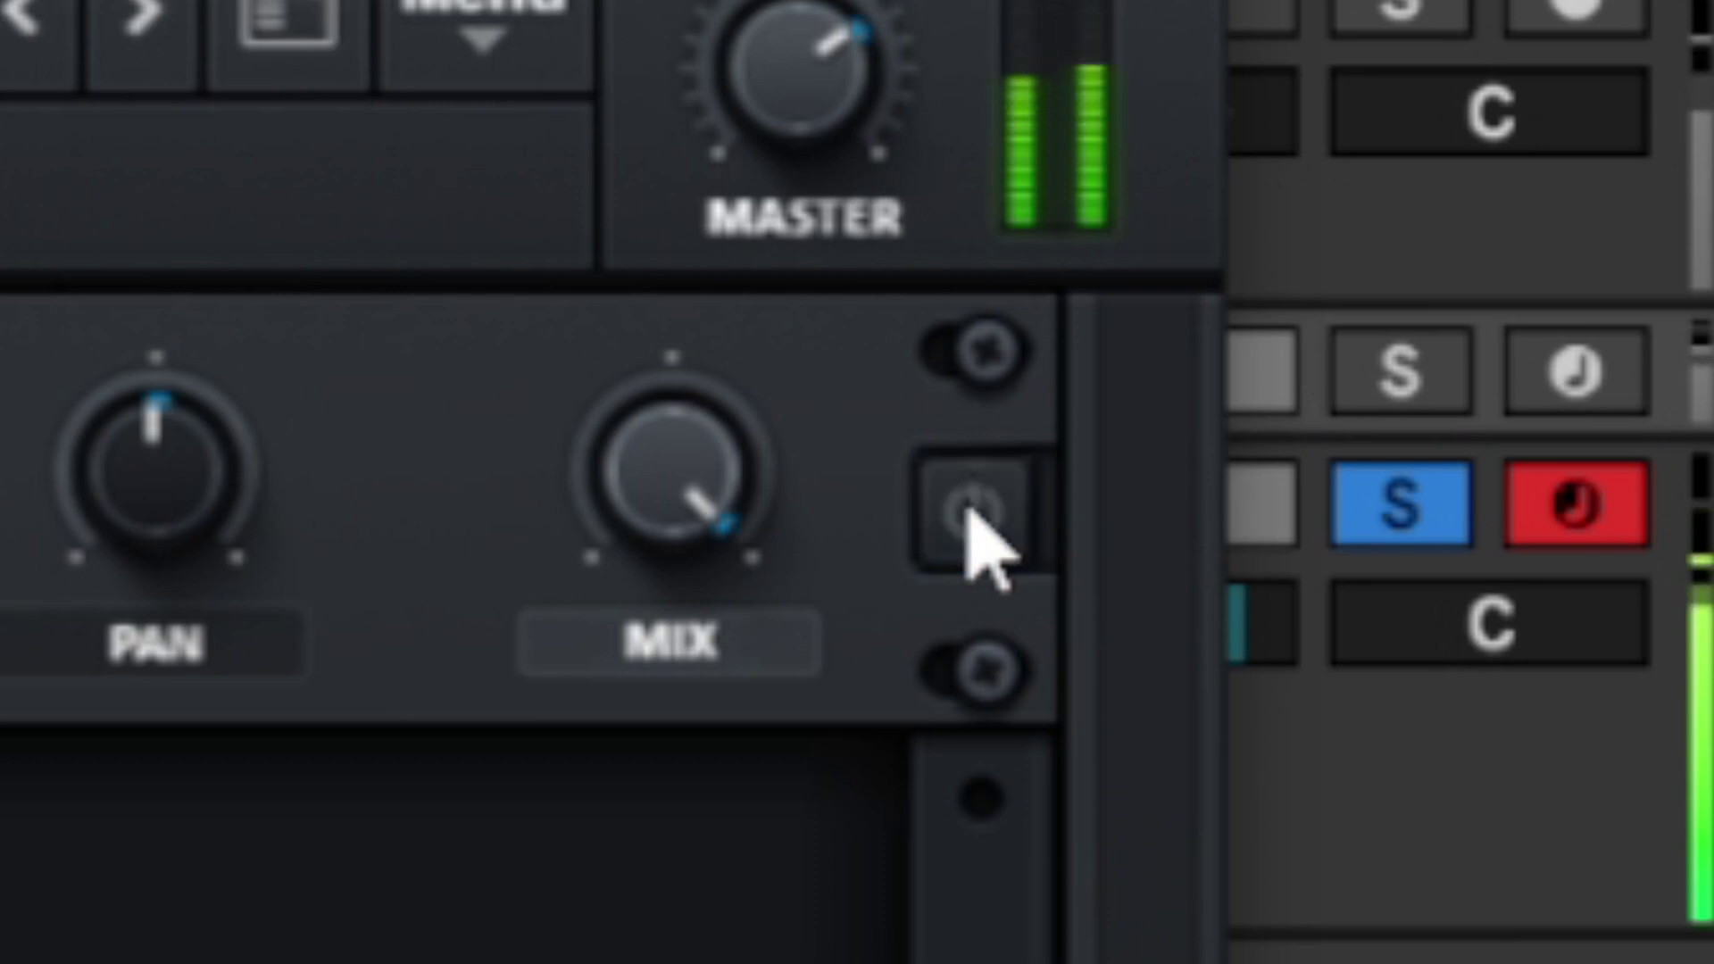
pyautogui.click(973, 516)
pyautogui.click(973, 516)
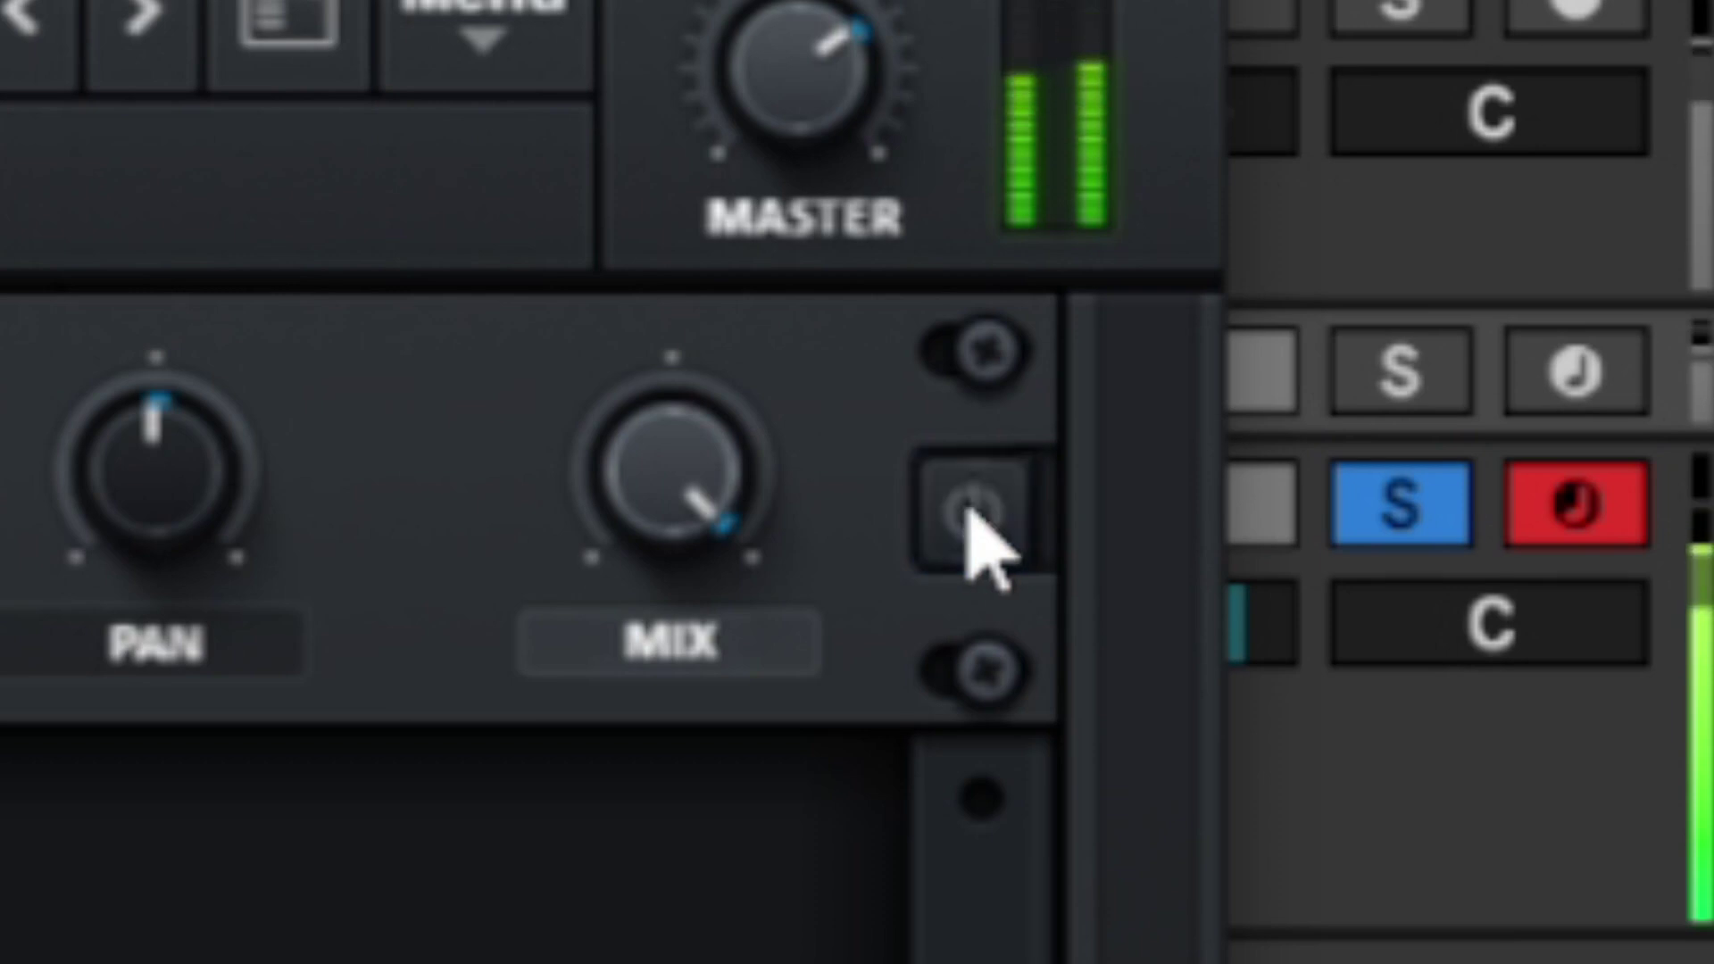
pyautogui.click(974, 516)
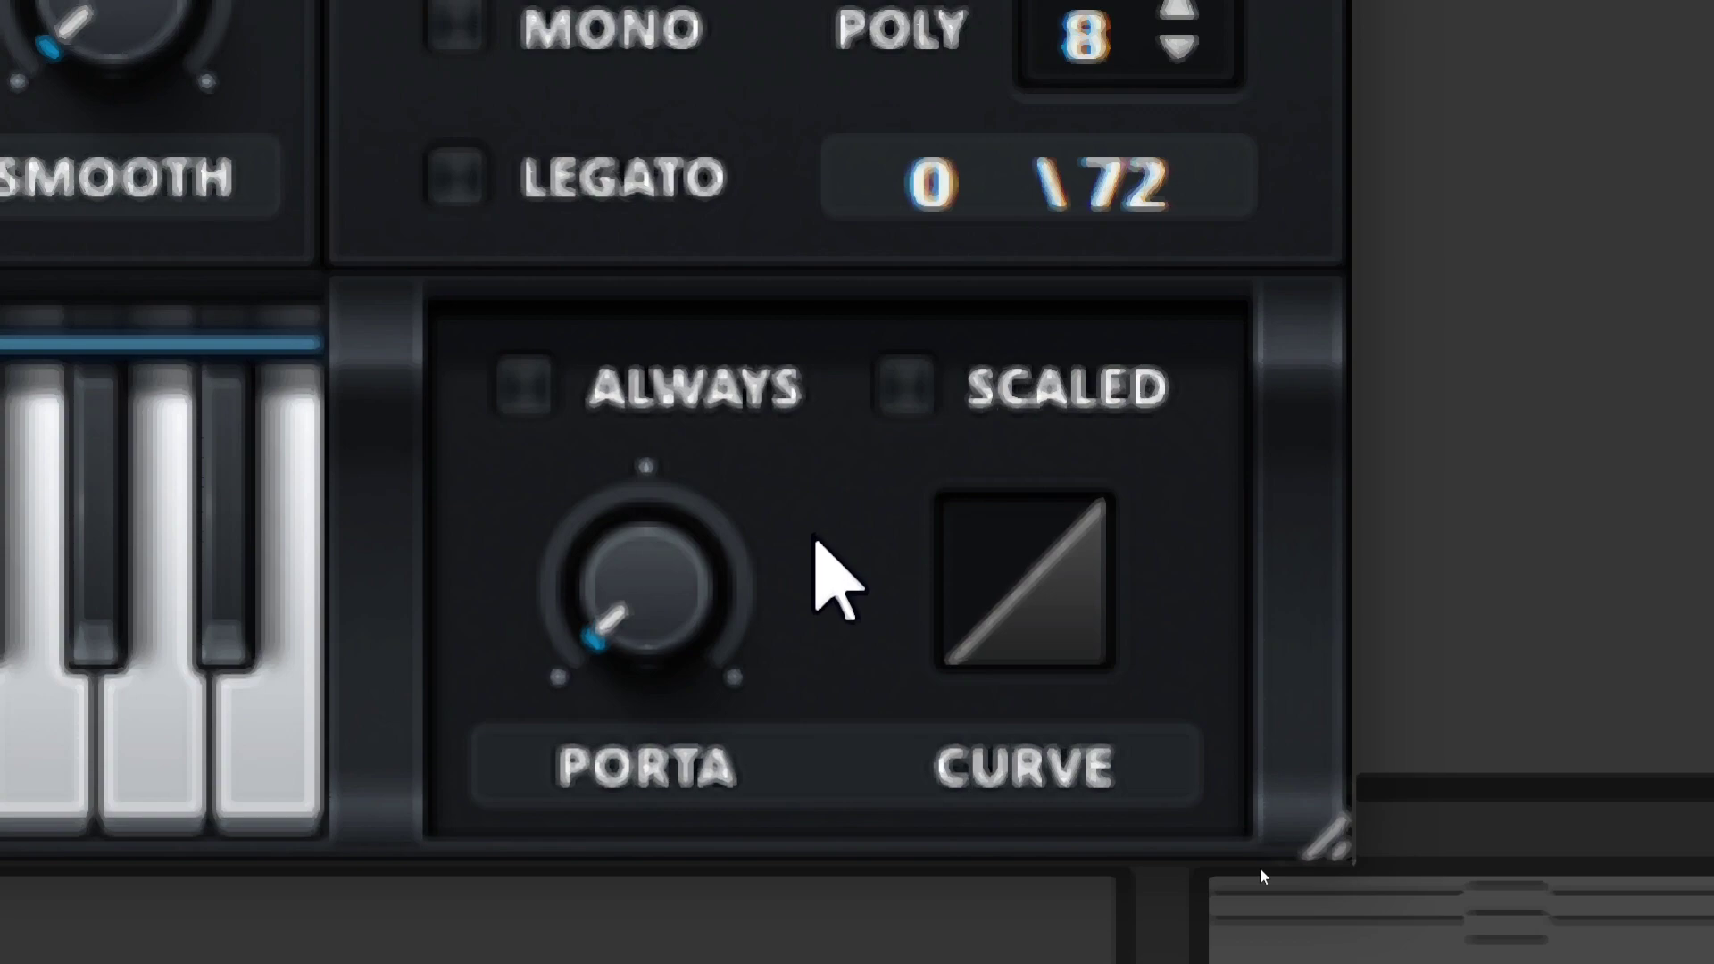
# Step: Set PORTA glide to 27, leaving SCALED glide unchecked after toggling it
pyautogui.moveTo(643, 593); pyautogui.dragTo(704, 134)
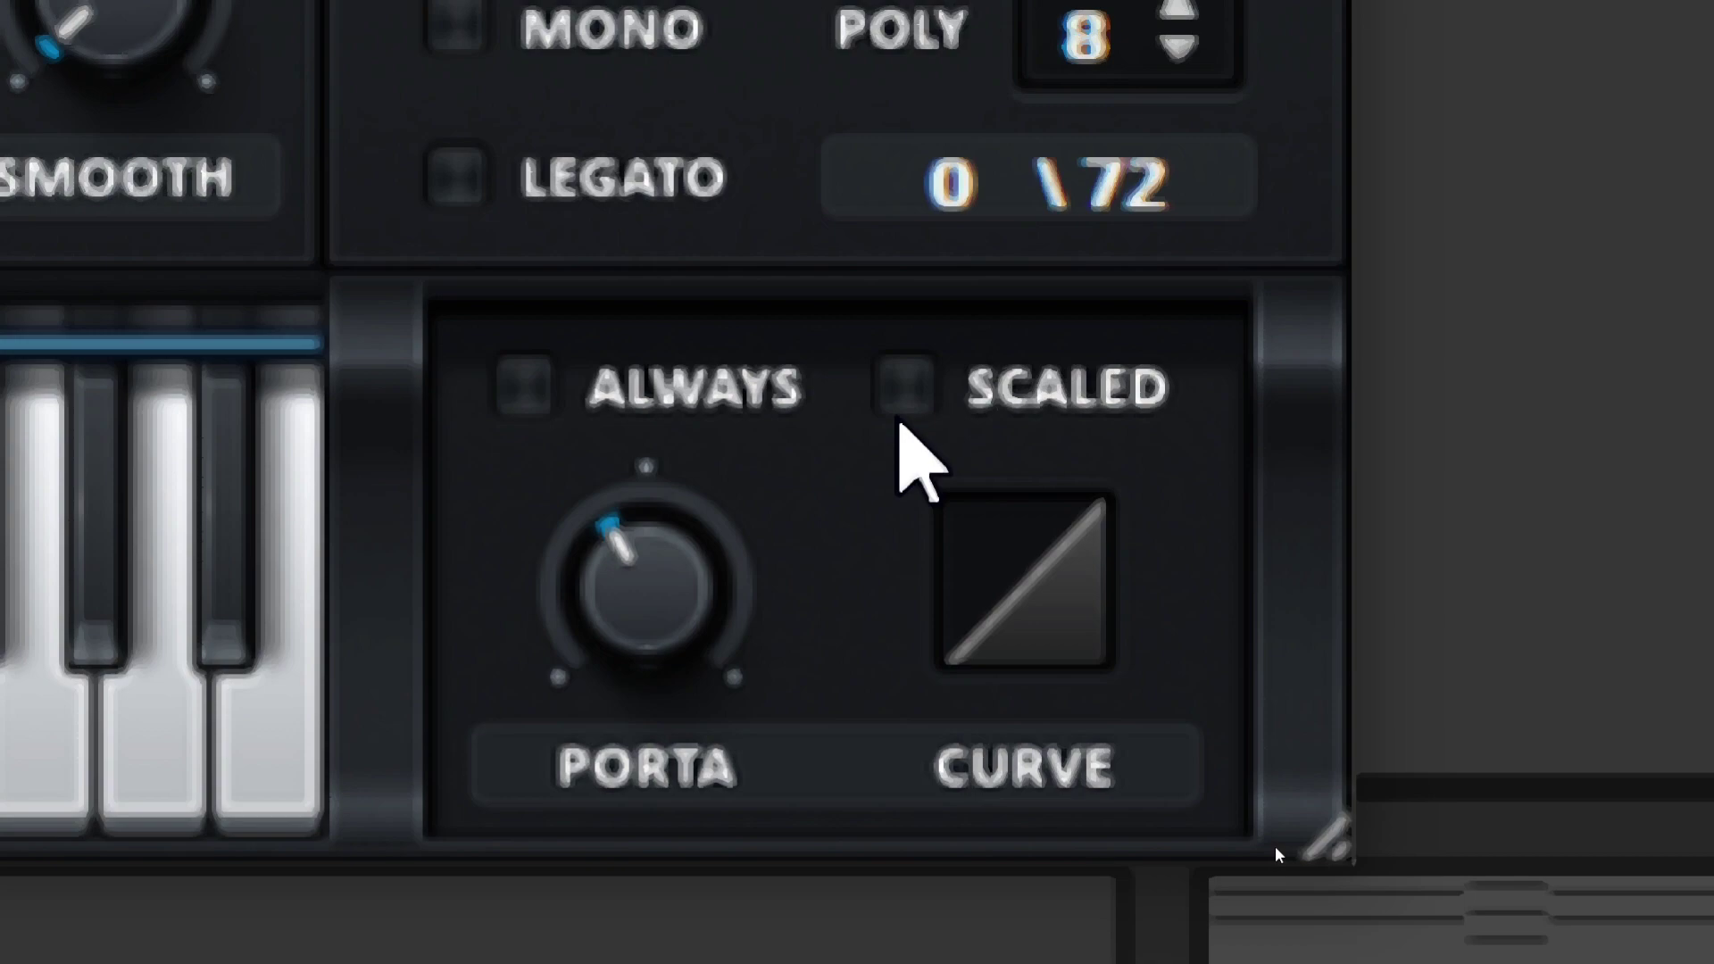
pyautogui.click(893, 406)
pyautogui.click(894, 407)
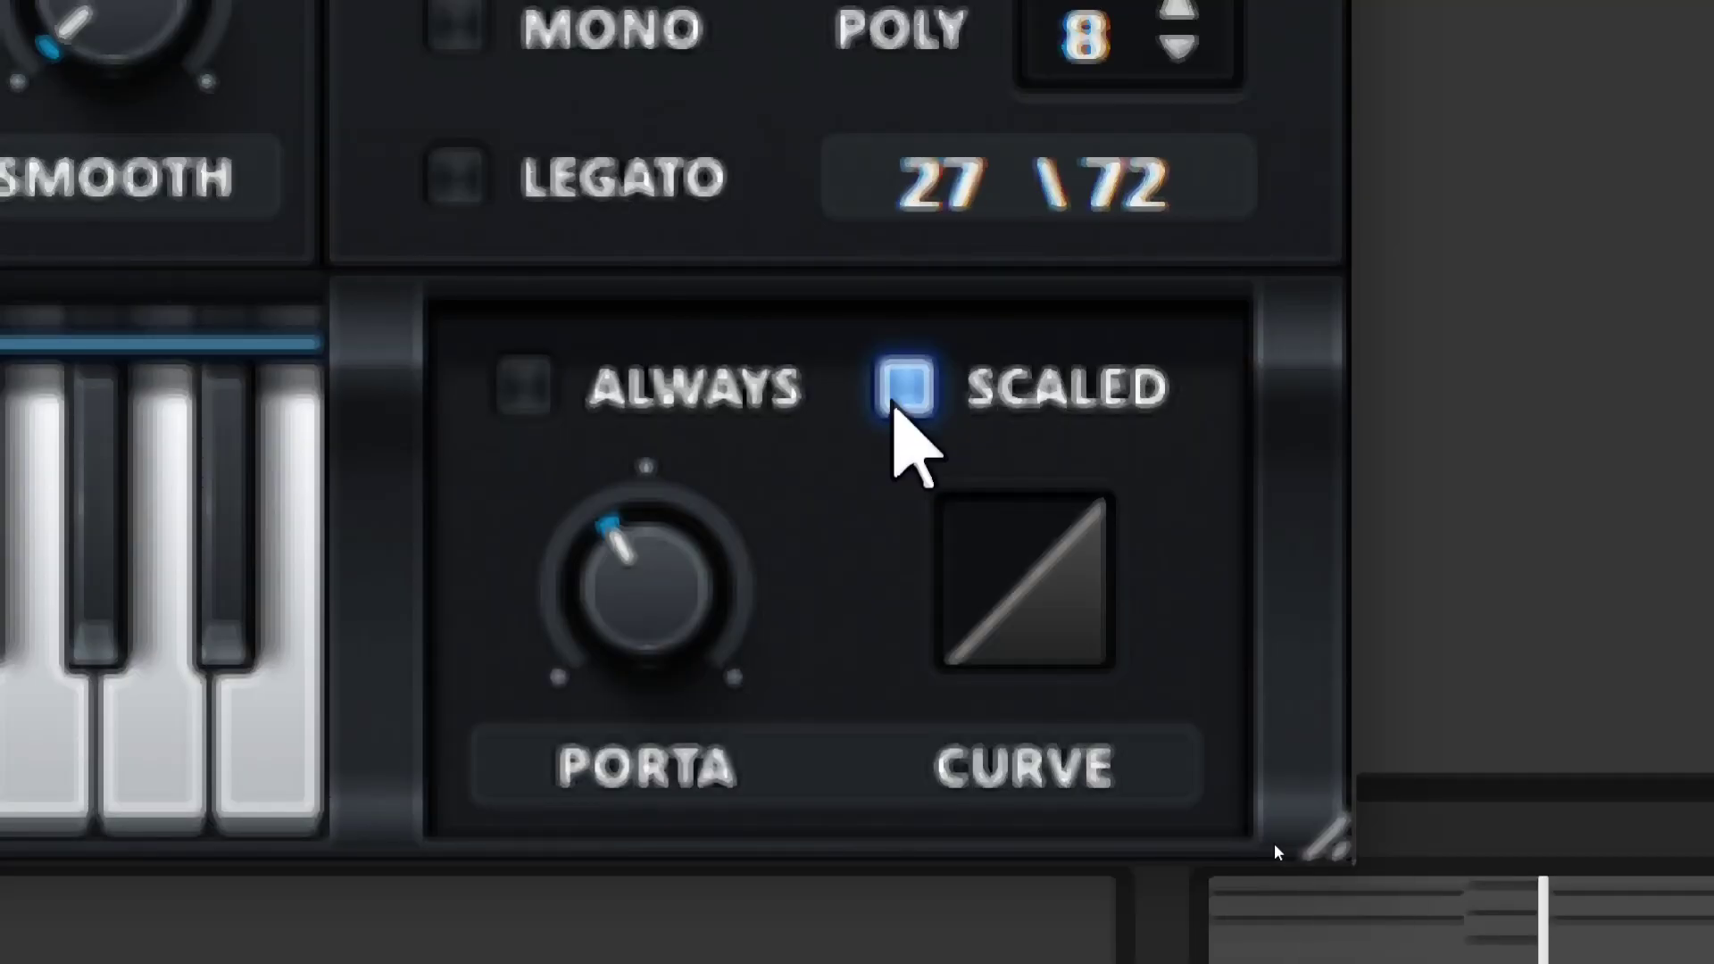
pyautogui.click(900, 402)
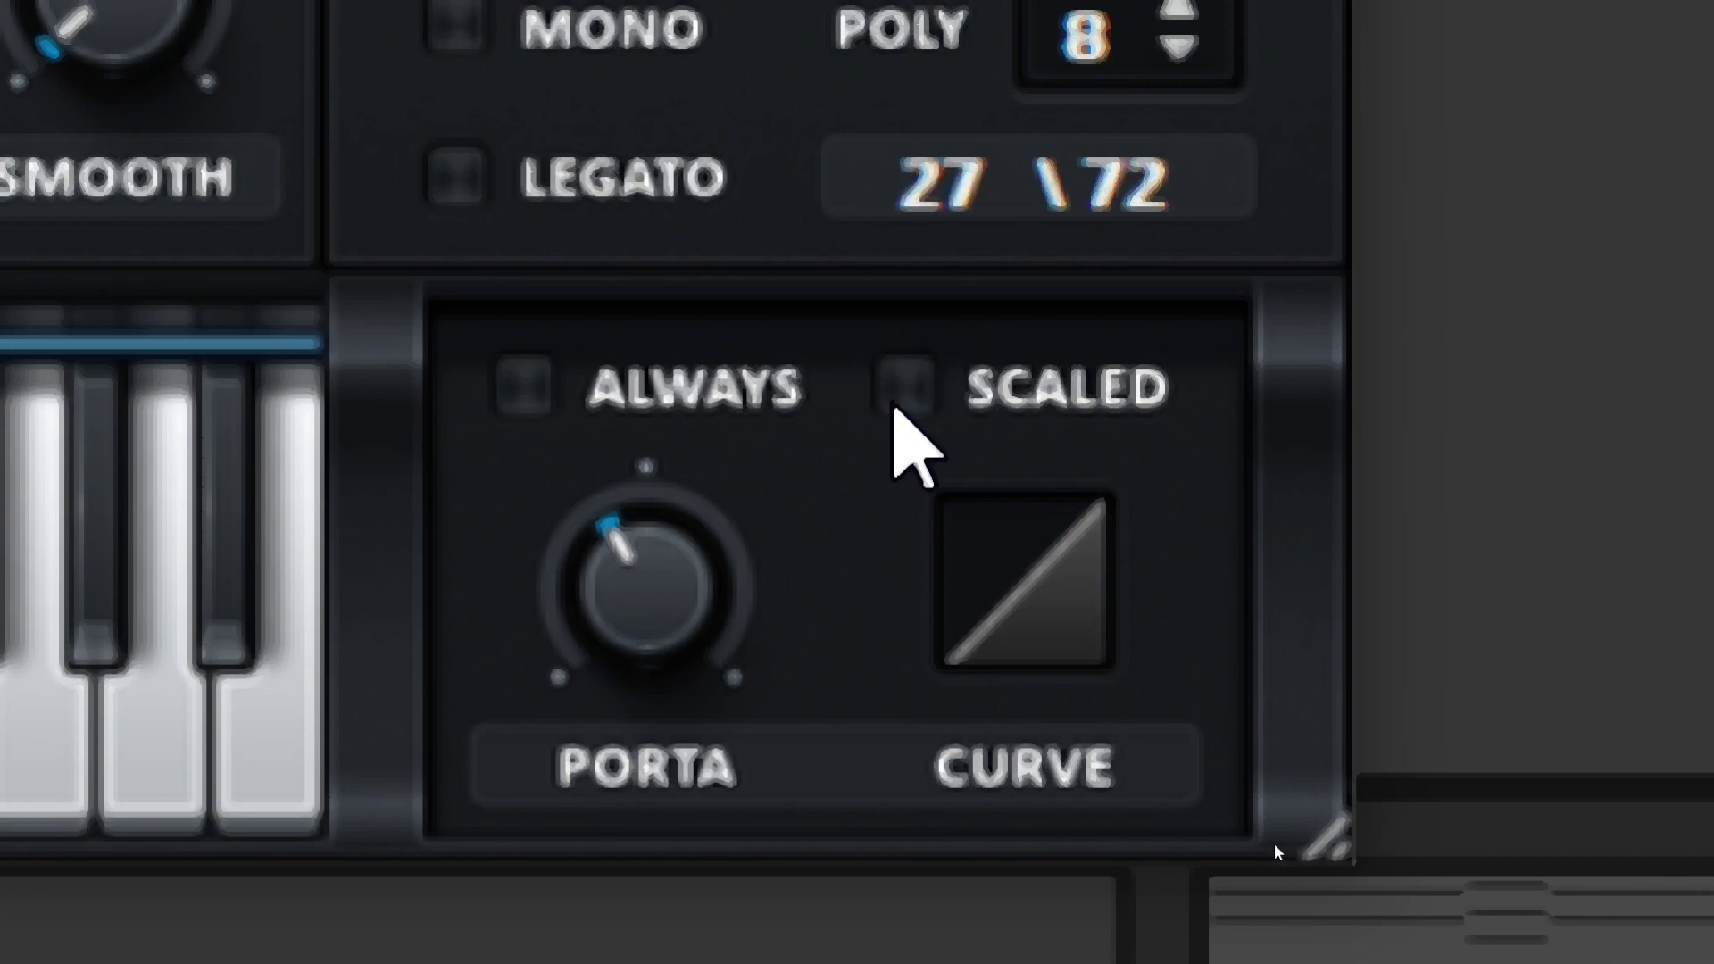
pyautogui.click(900, 400)
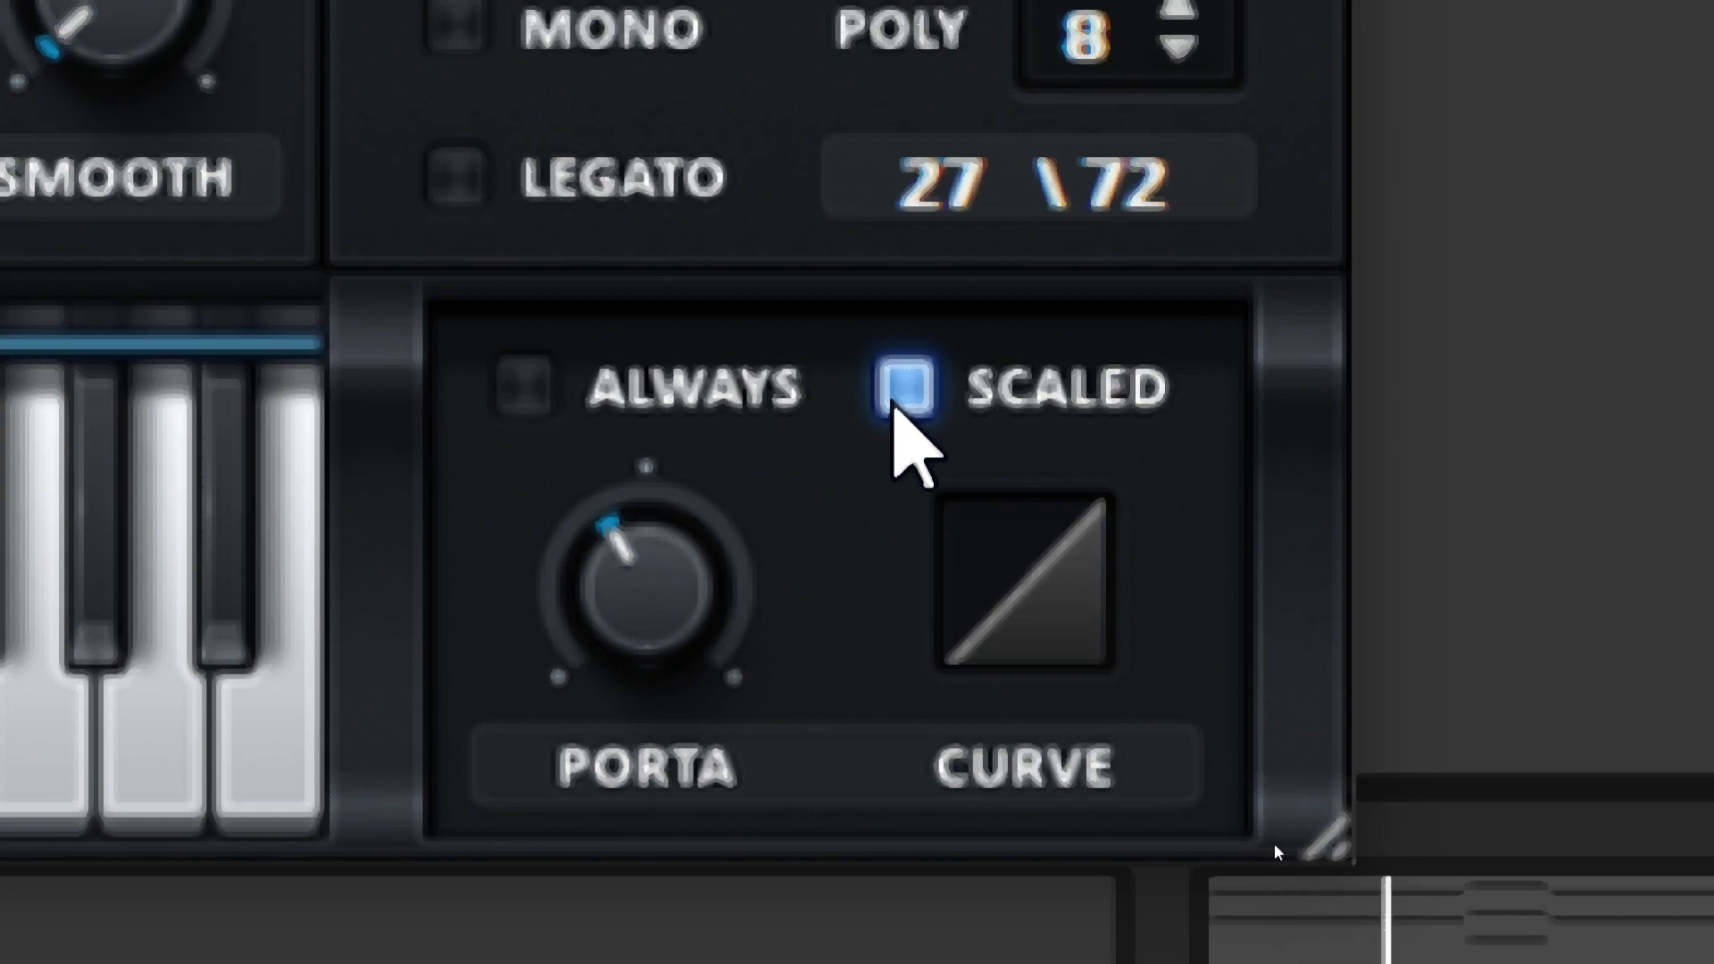
pyautogui.click(900, 402)
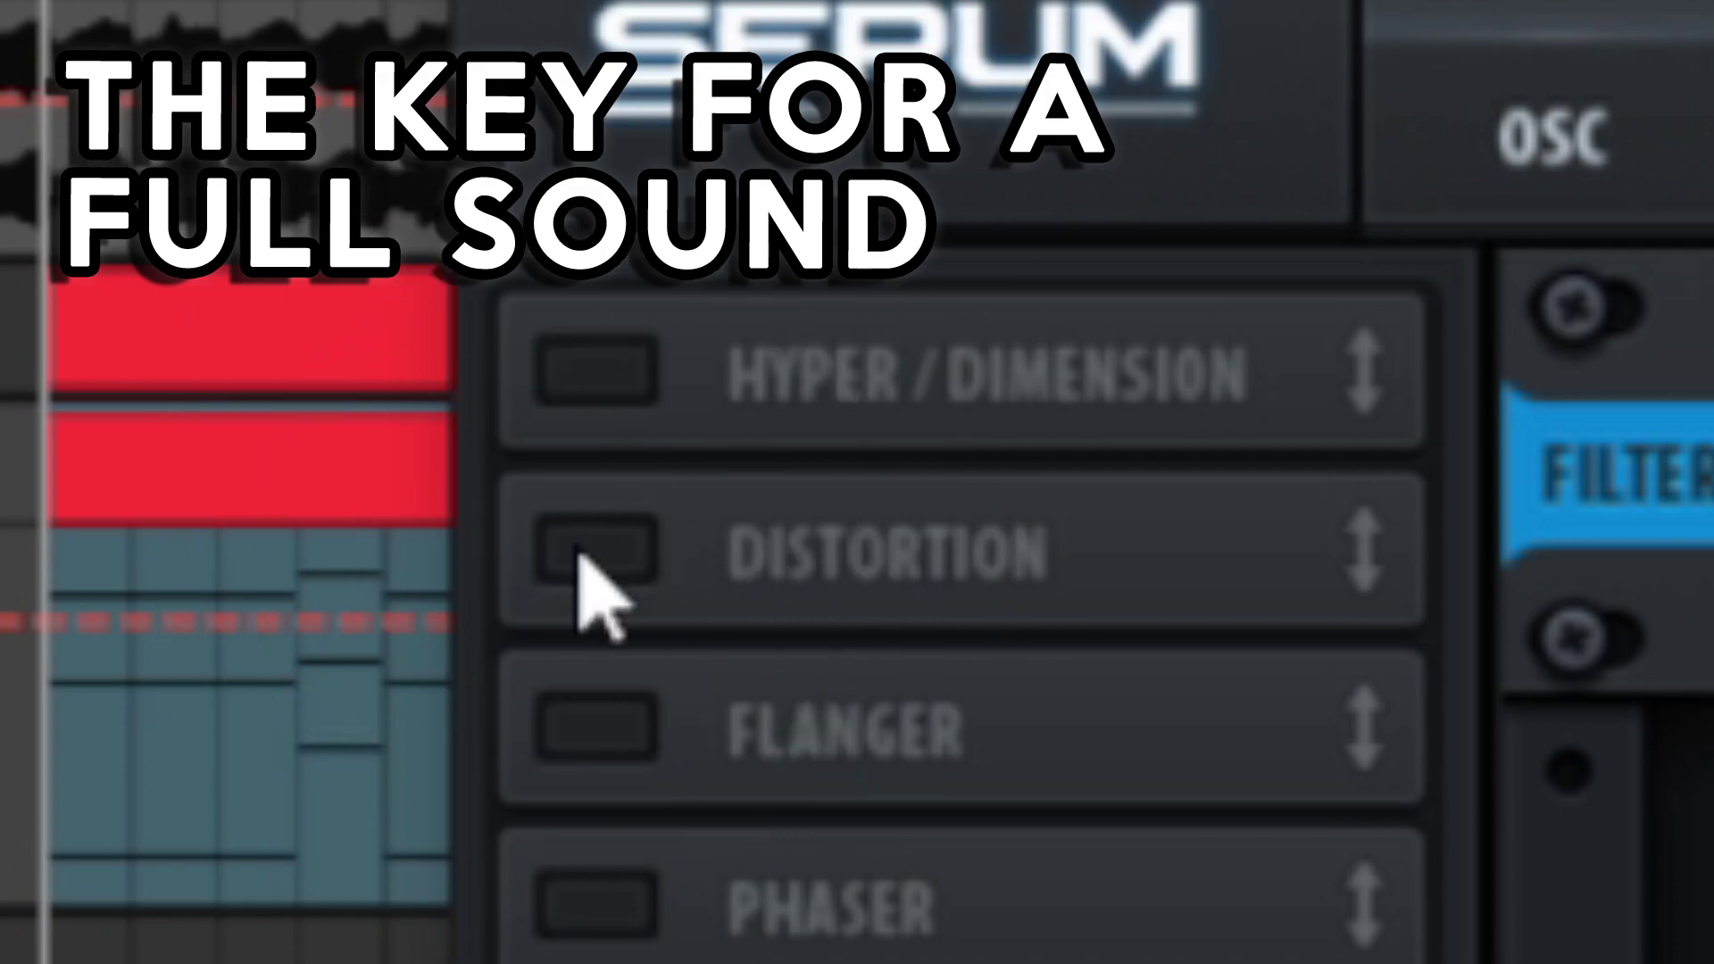
# Step: Enable Distortion and, after cycling through modes, set its mode to Zero-Square
pyautogui.click(580, 553)
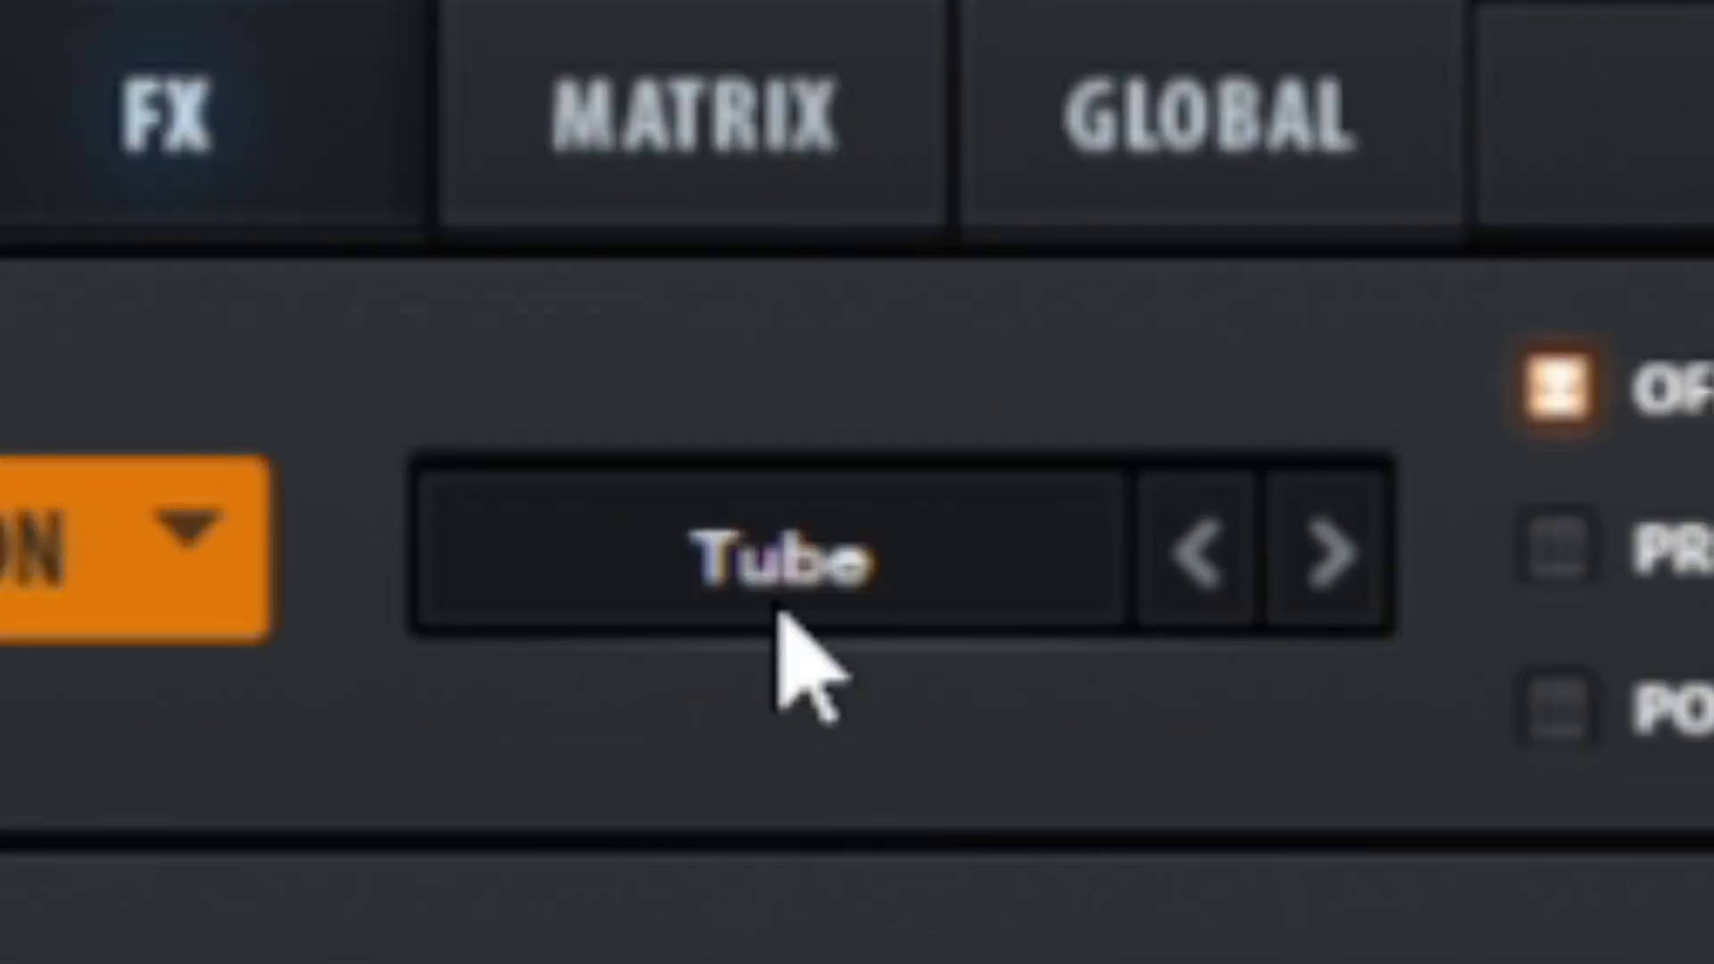
pyautogui.click(772, 587)
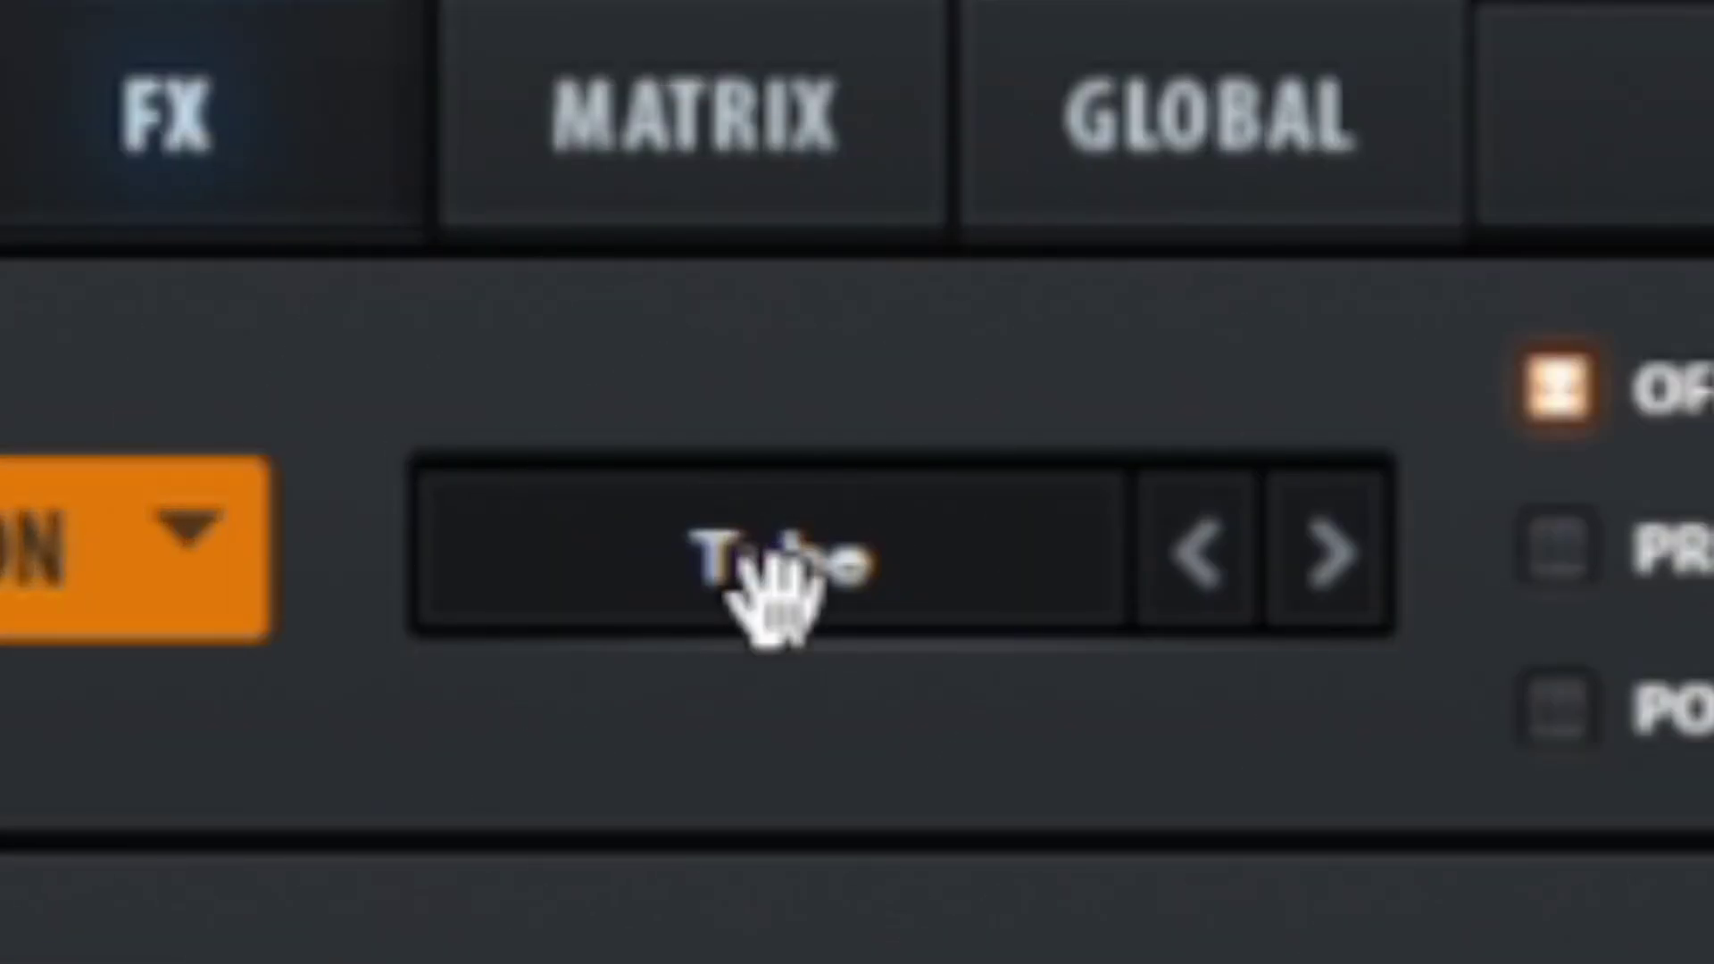
pyautogui.click(1328, 555)
pyautogui.click(1329, 555)
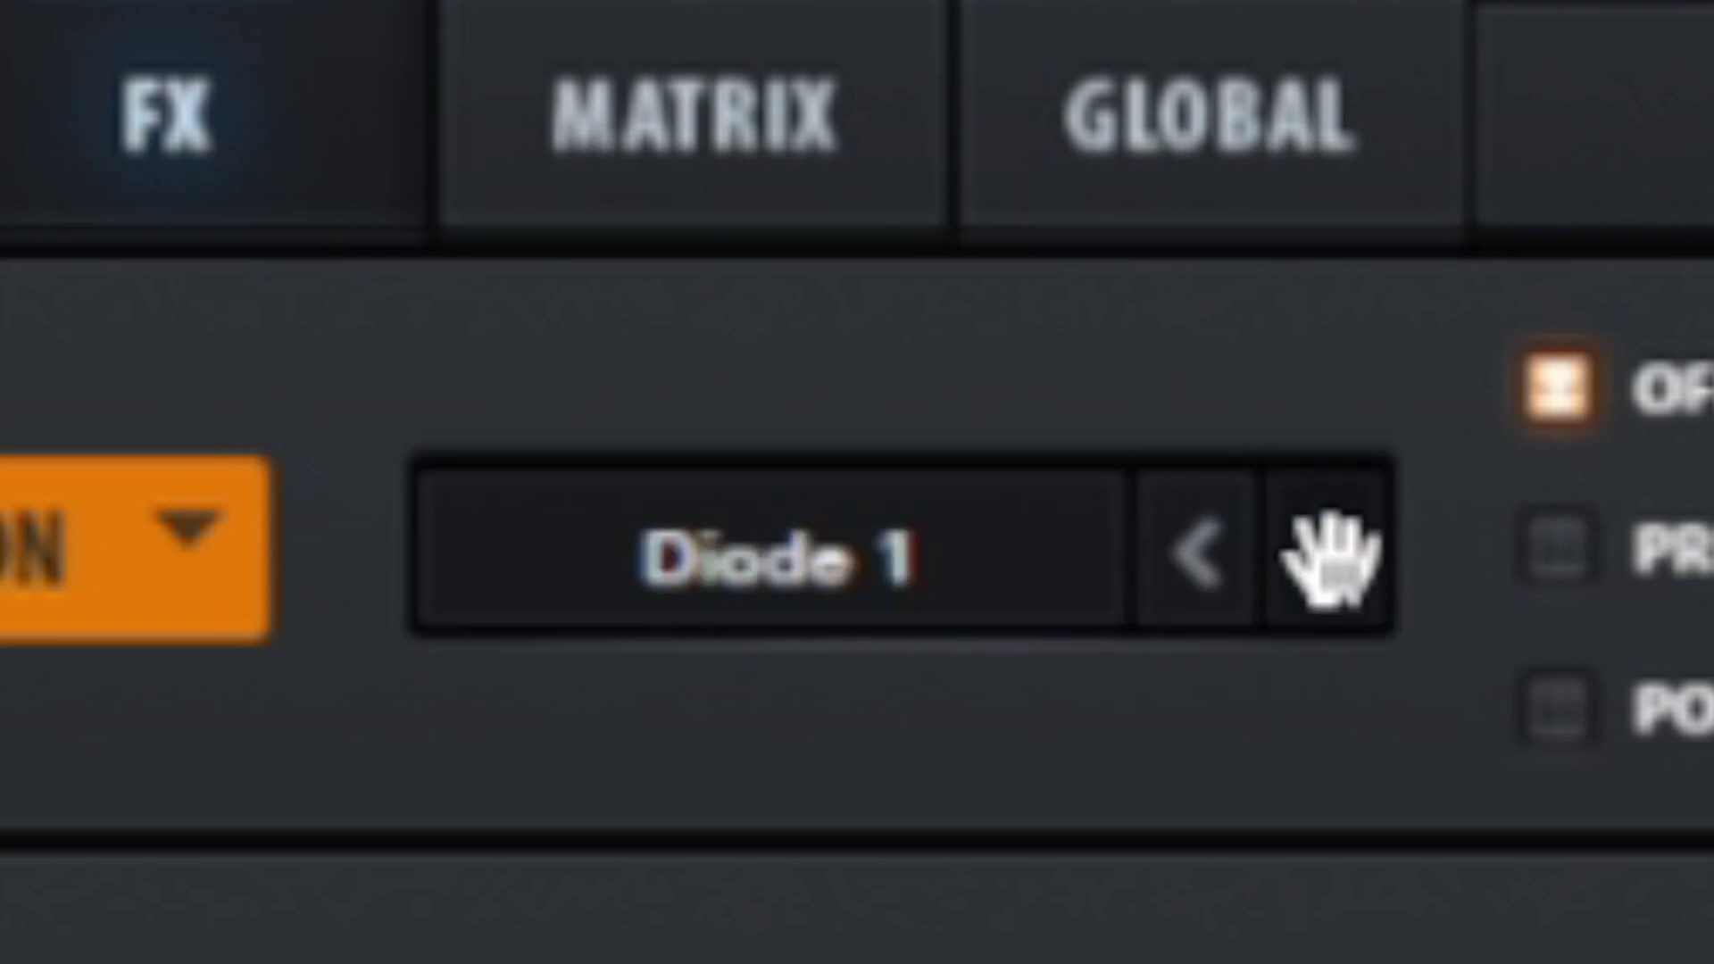
pyautogui.click(1329, 555)
pyautogui.click(1328, 555)
pyautogui.click(1329, 556)
pyautogui.click(1328, 556)
pyautogui.click(1329, 555)
pyautogui.click(1054, 553)
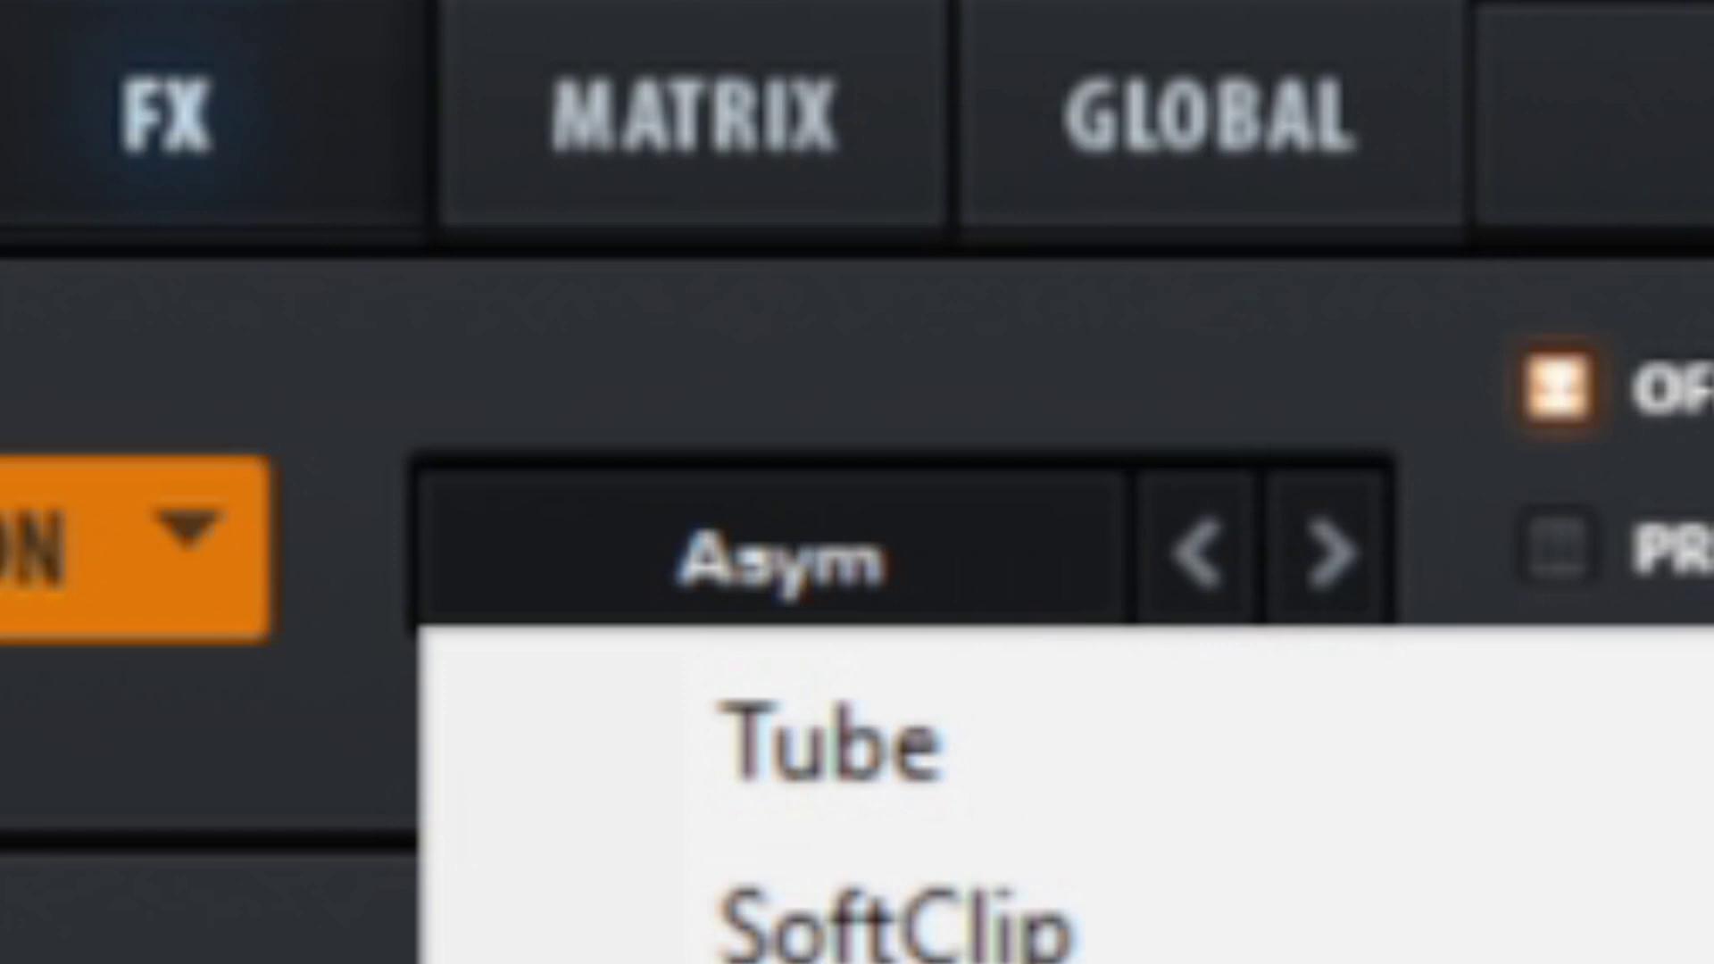
pyautogui.click(893, 956)
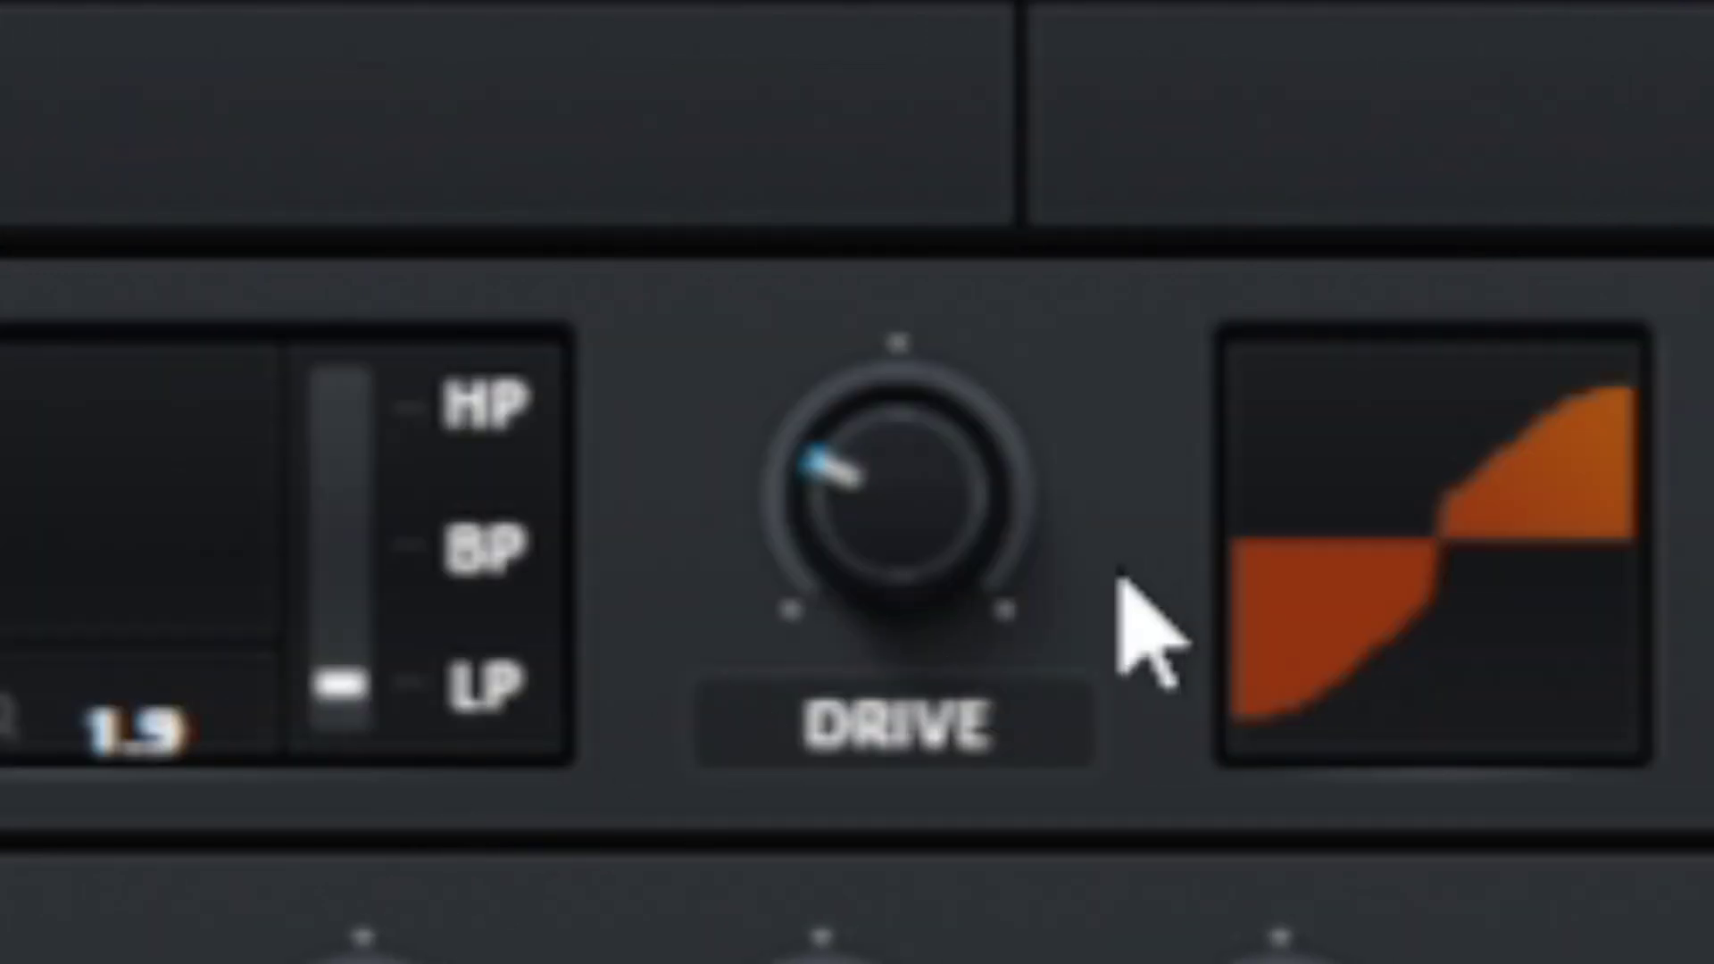
pyautogui.click(958, 529)
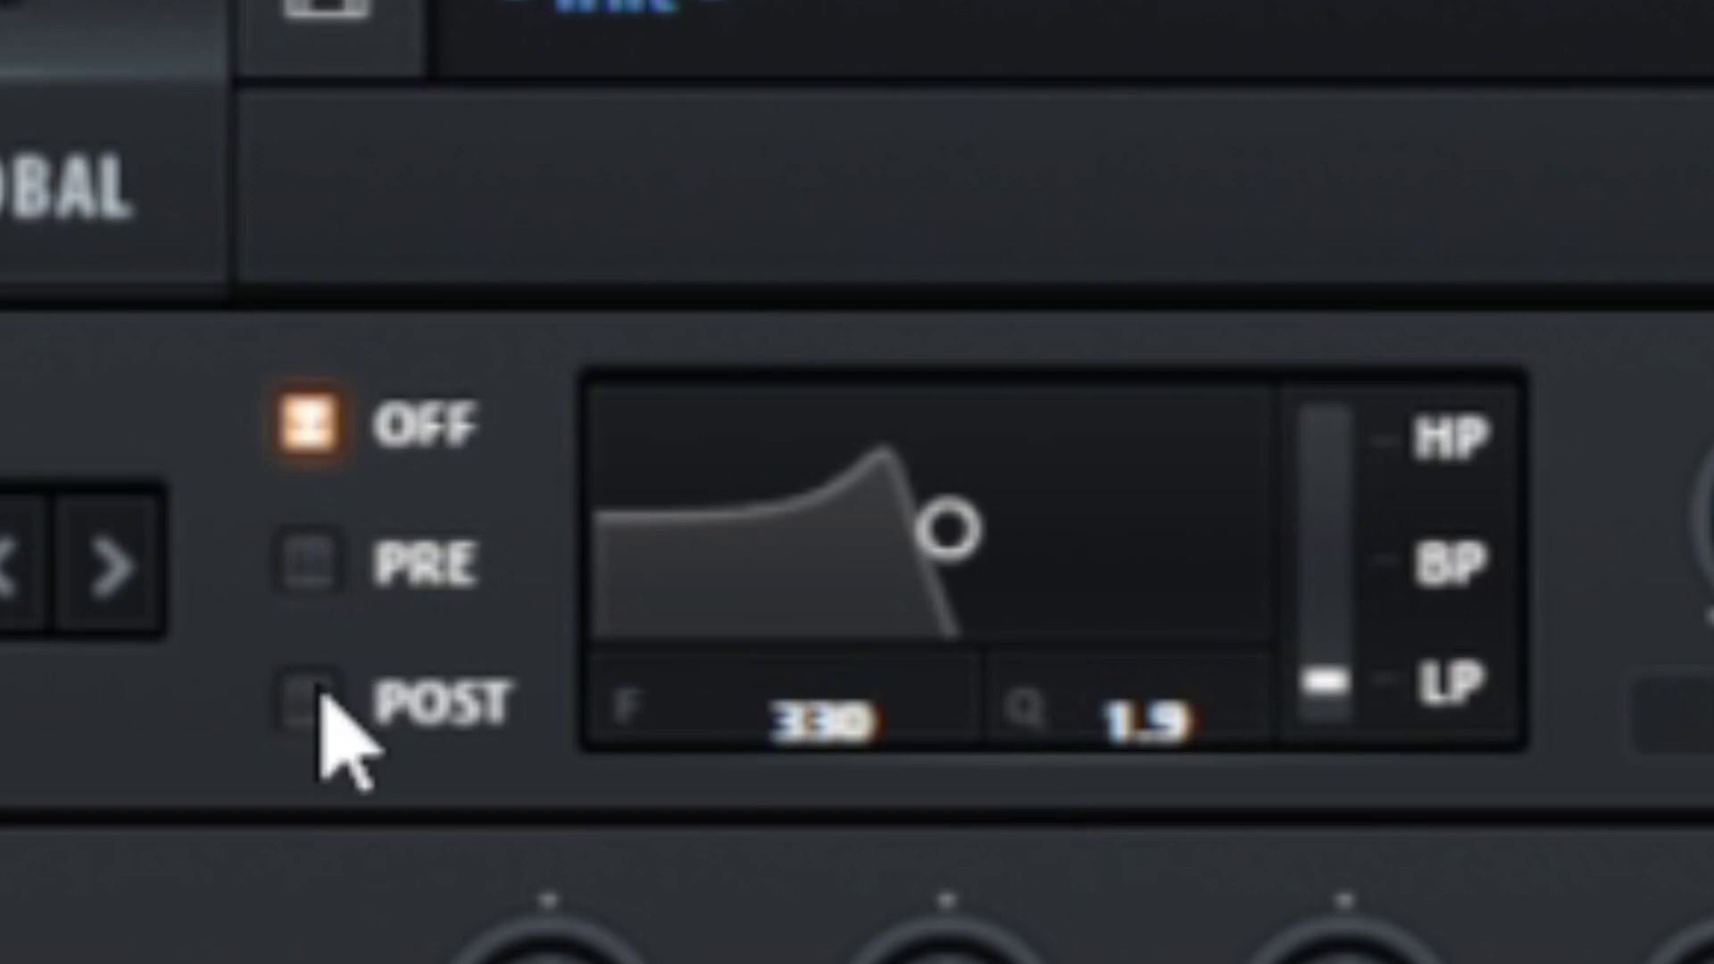
# Step: Set the Distortion filter to a POST high-pass at 133 Hz with Q 0.1
pyautogui.click(368, 687)
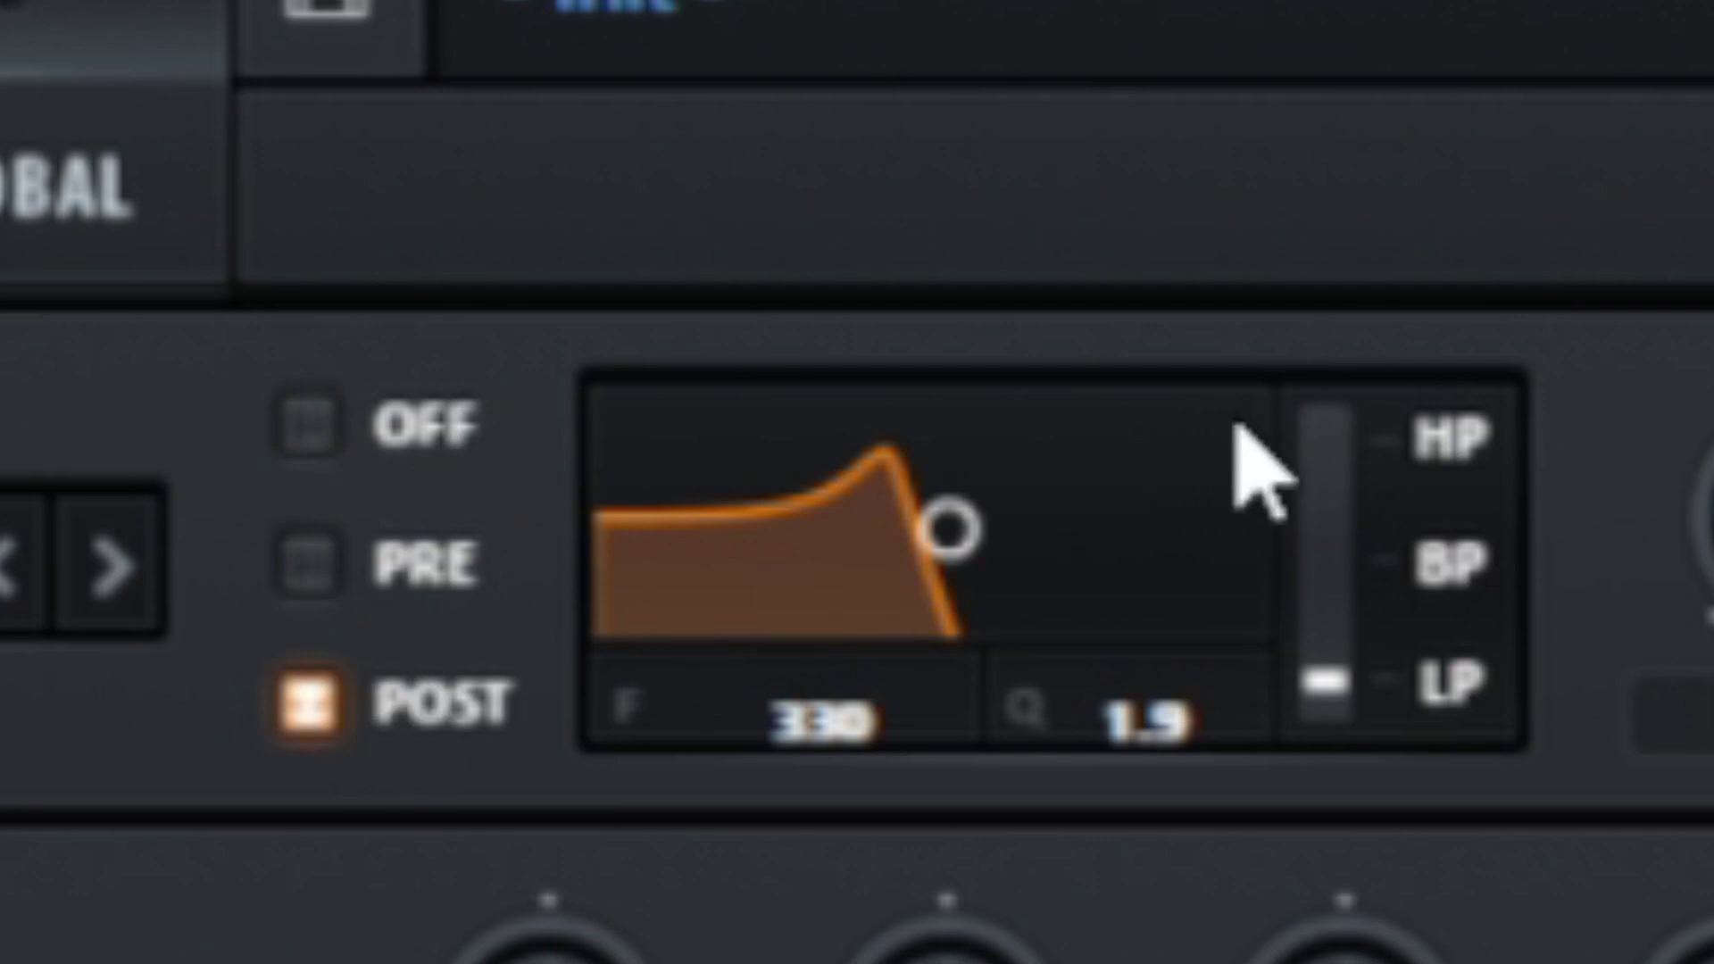
pyautogui.click(1321, 459)
pyautogui.moveTo(1328, 688); pyautogui.dragTo(1294, 18)
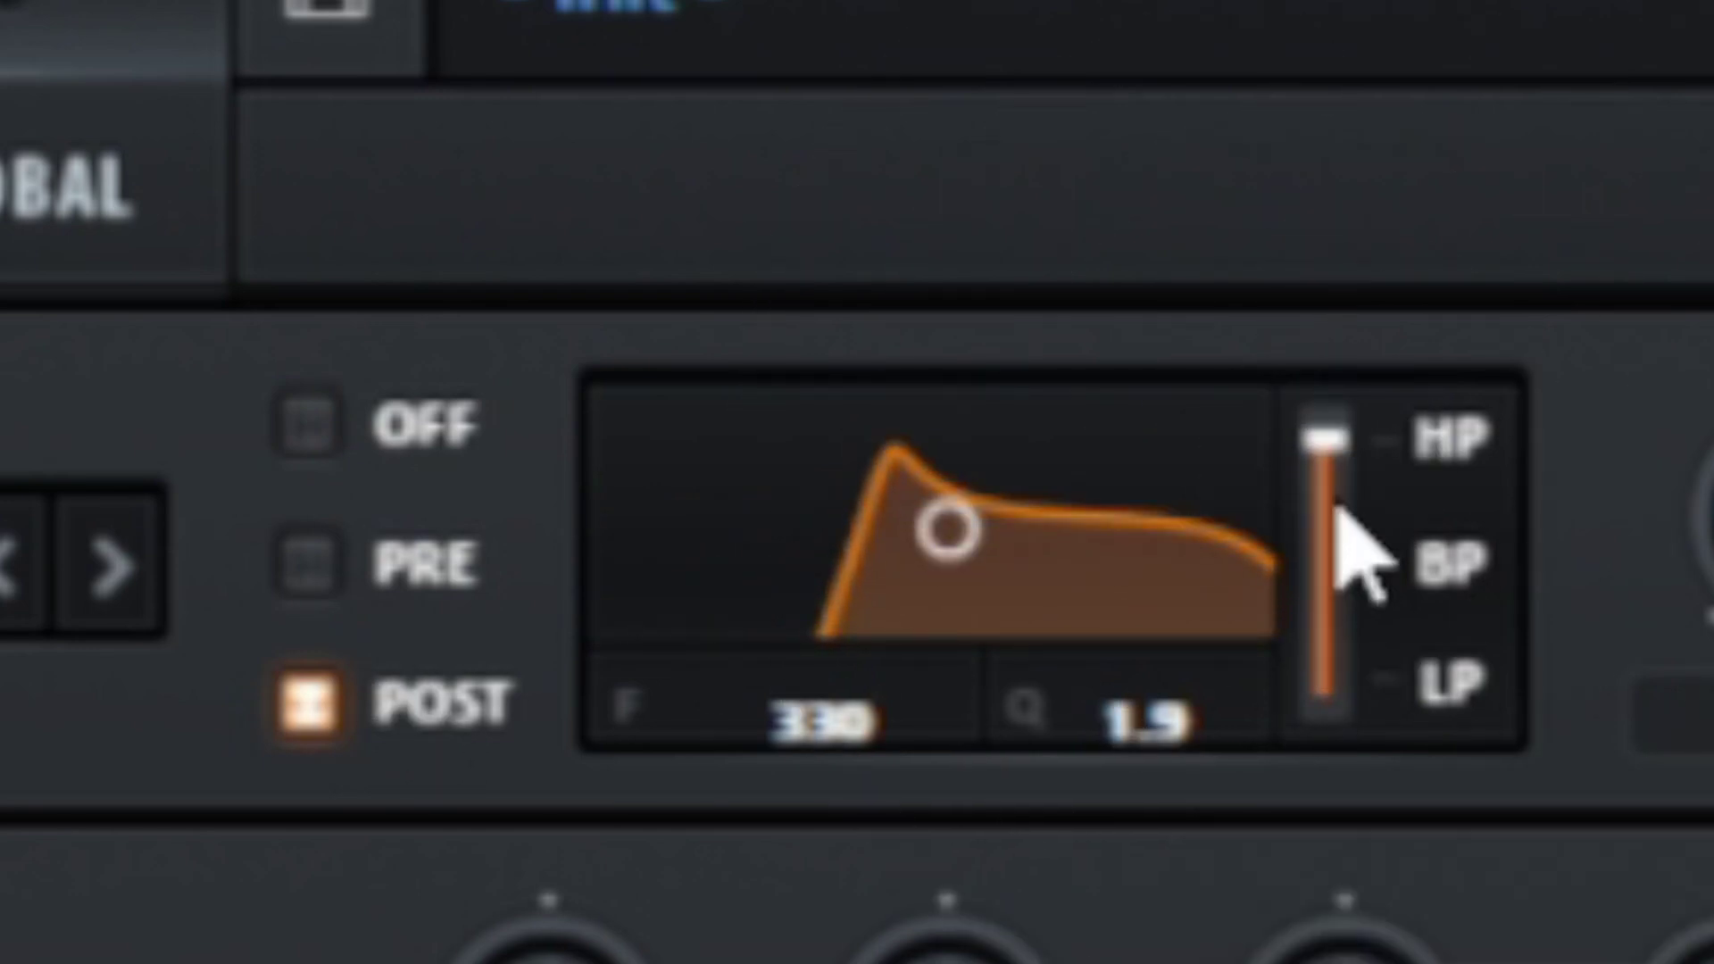
pyautogui.click(858, 794)
pyautogui.click(1121, 803)
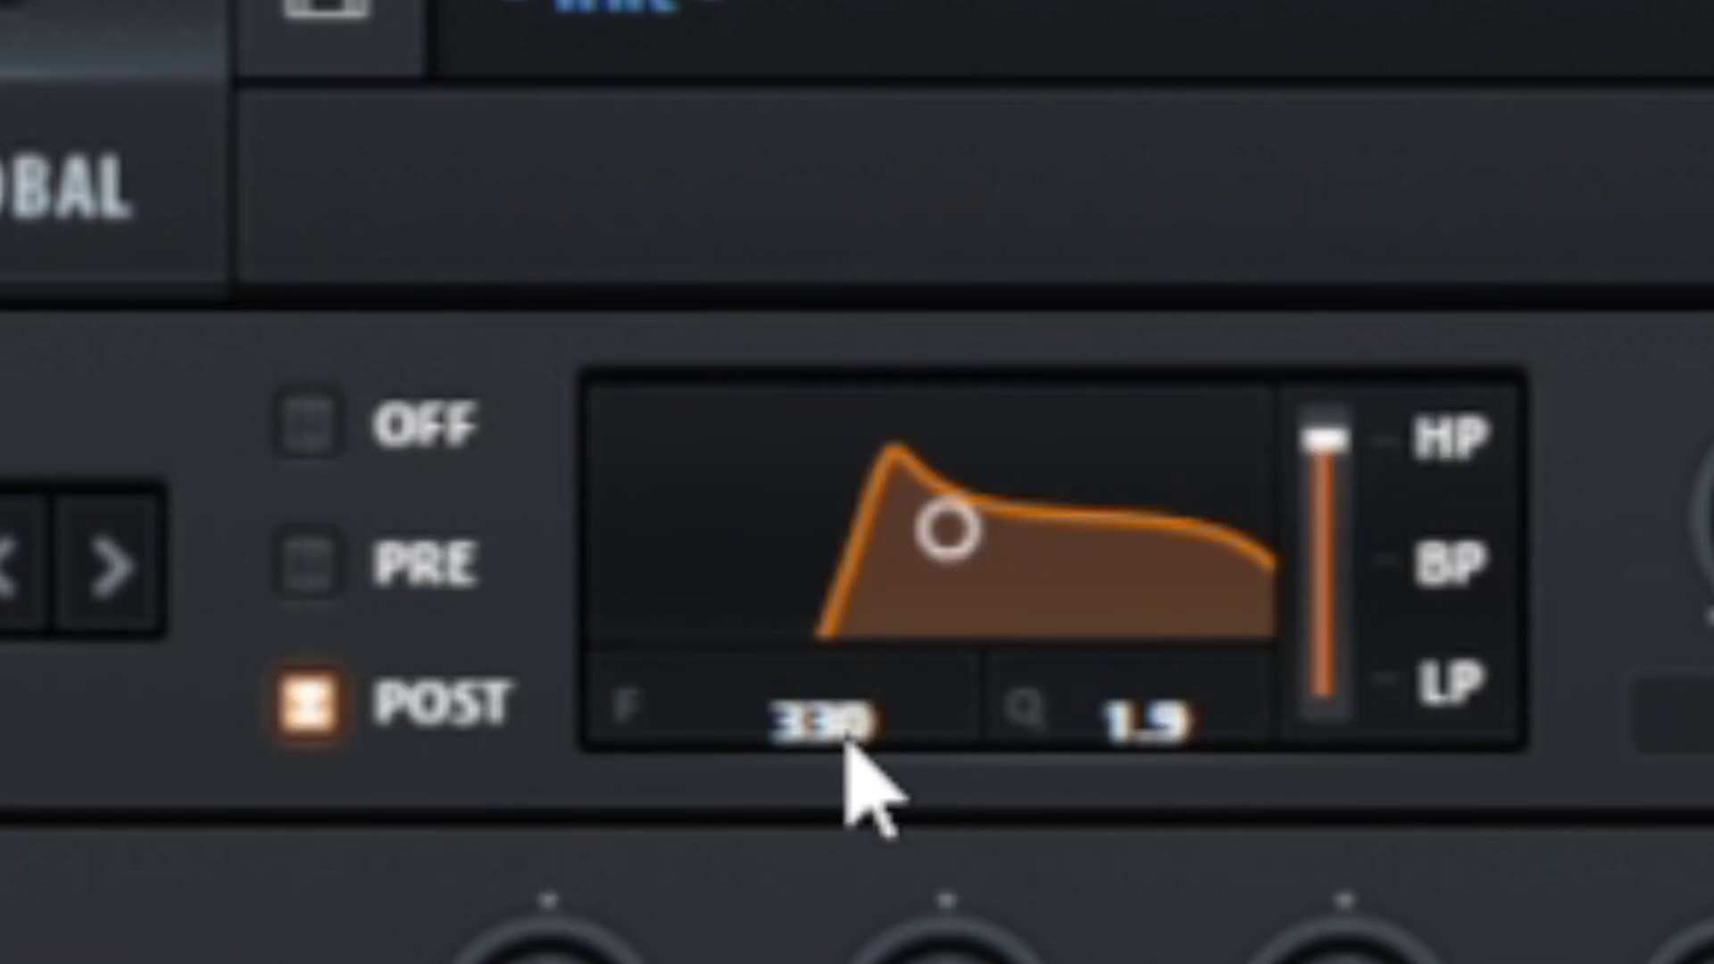
pyautogui.scroll(-10, 848, 748)
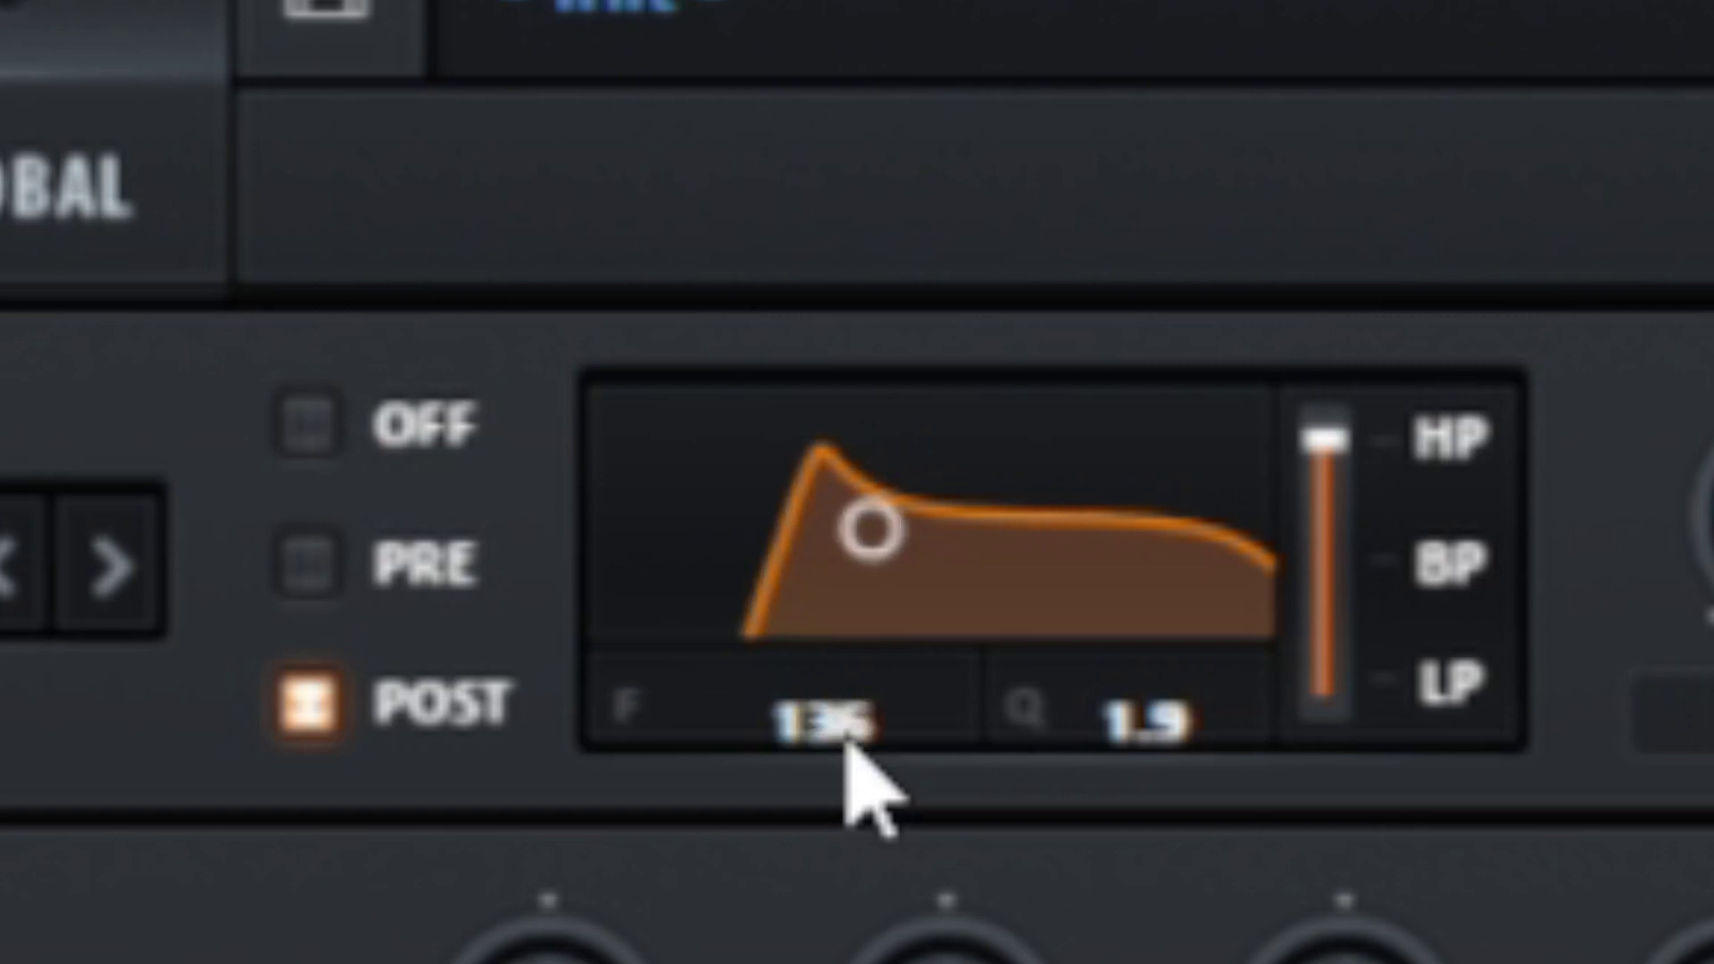
pyautogui.scroll(2, 840, 744)
pyautogui.doubleClick(841, 744)
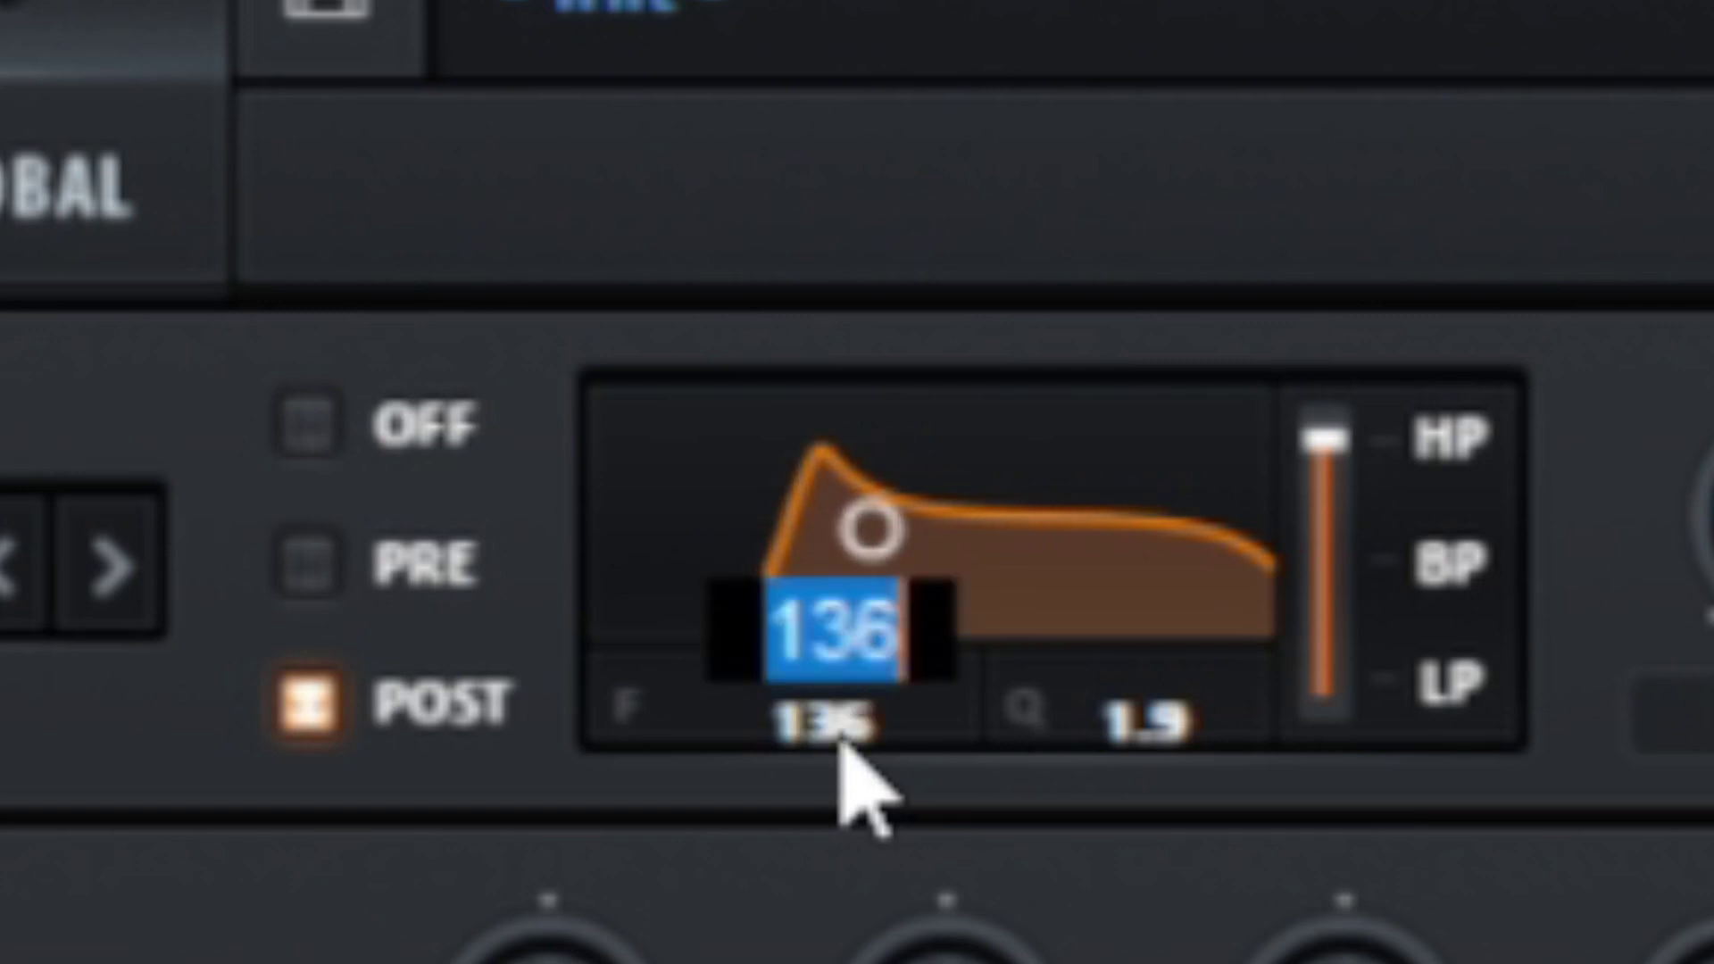
pyautogui.write('133')
pyautogui.press('Return')
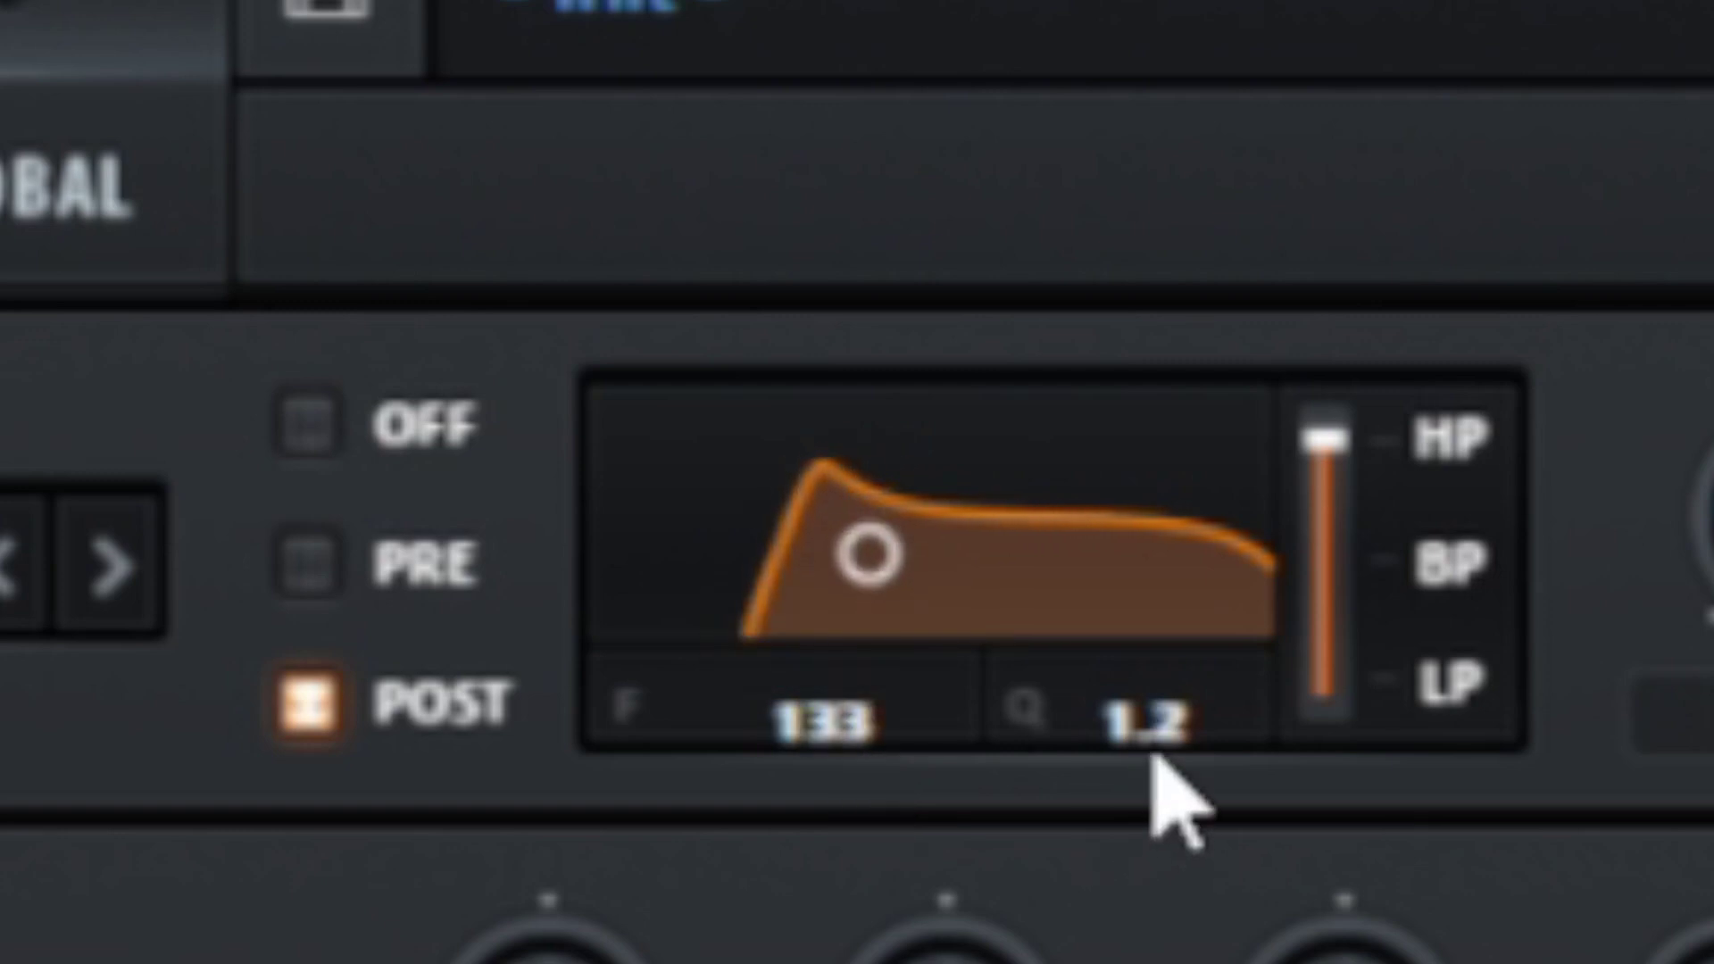
# Step: Toggle the Distortion filter between OFF and POST, then bypass Distortion to compare
pyautogui.scroll(-10, 1155, 757)
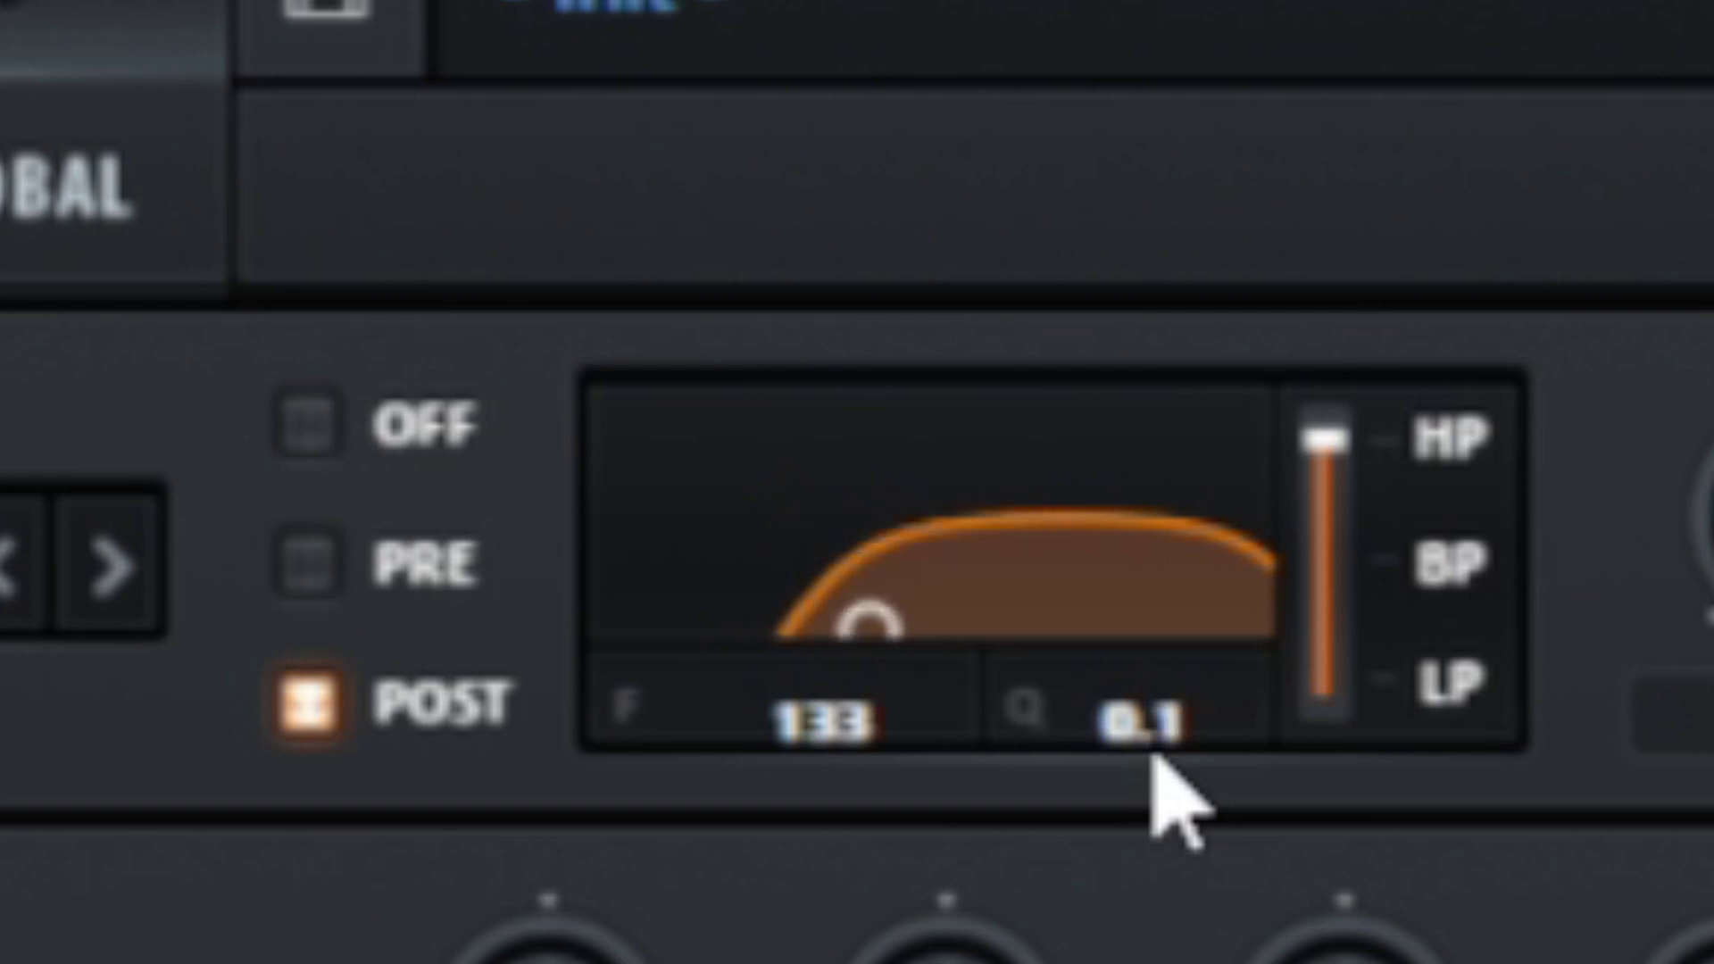
pyautogui.click(314, 430)
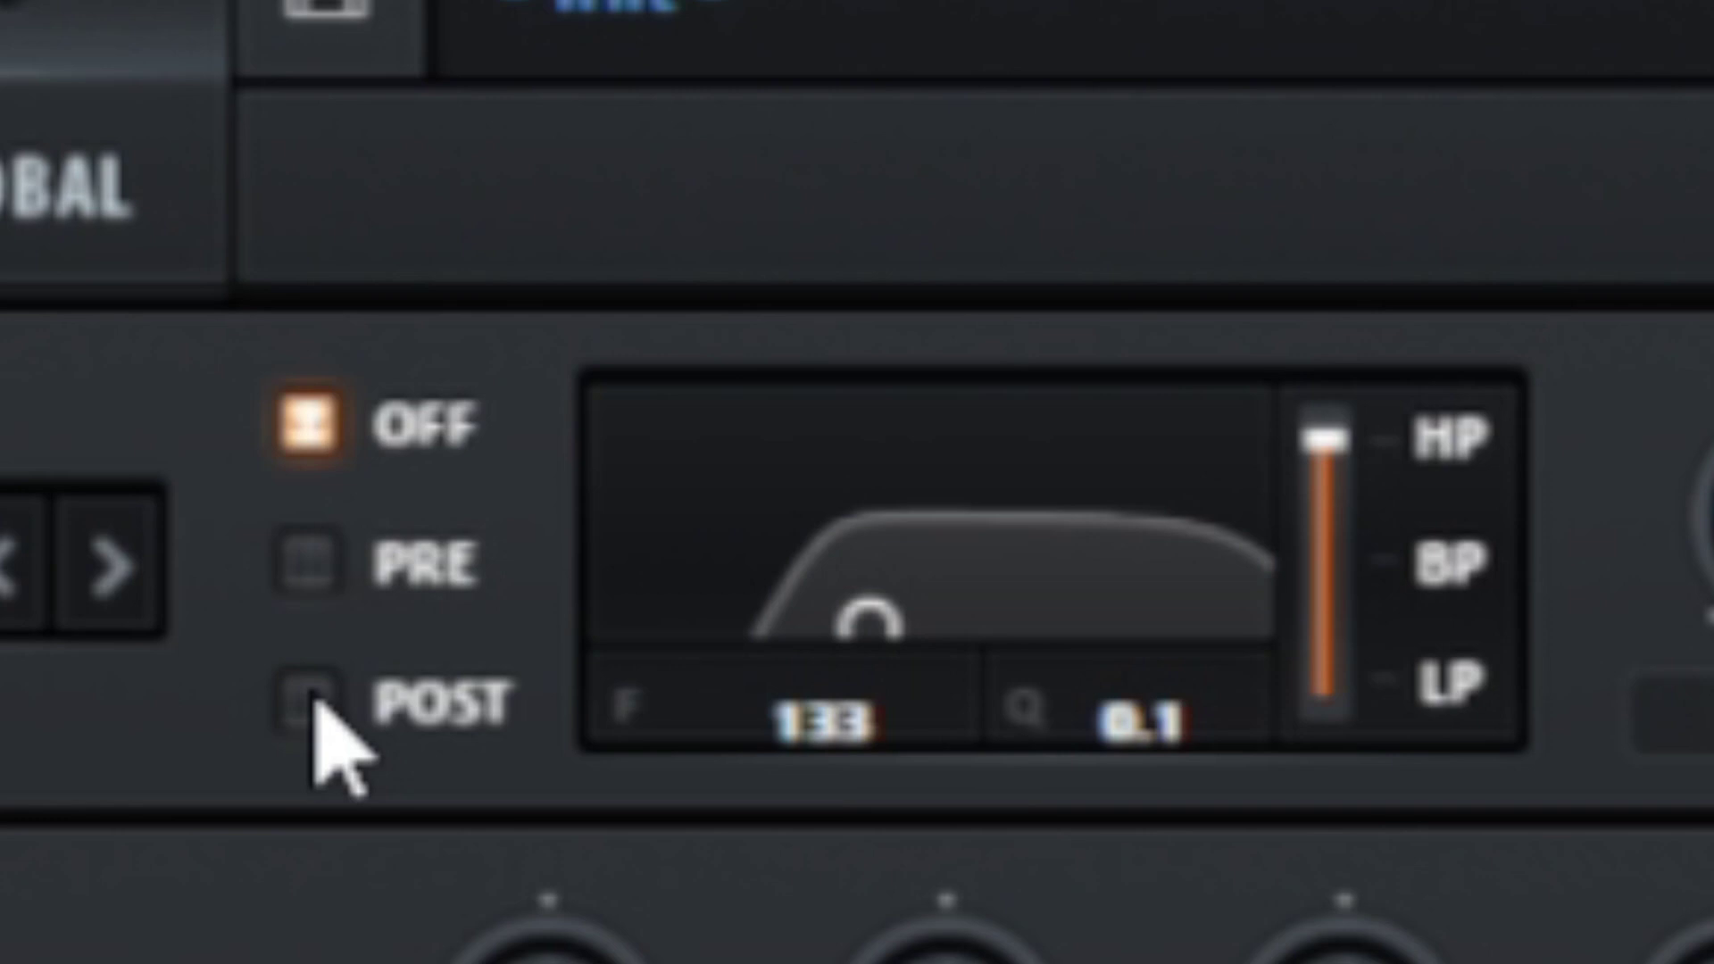
pyautogui.click(312, 703)
pyautogui.click(329, 441)
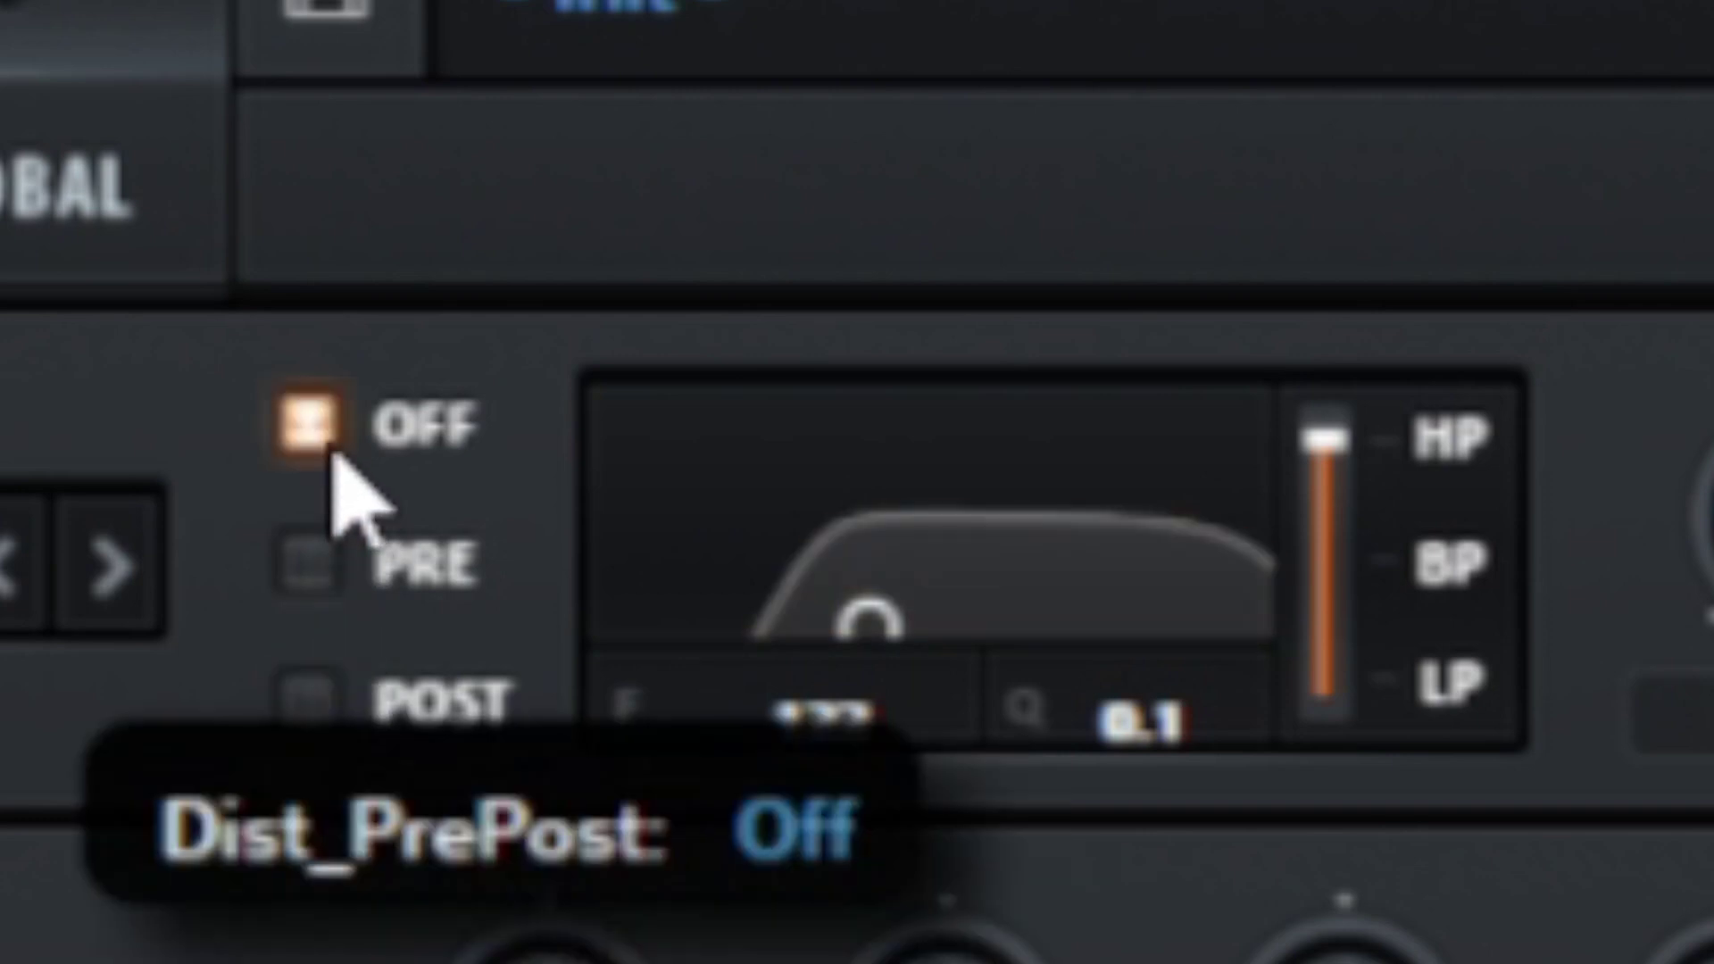
pyautogui.click(313, 705)
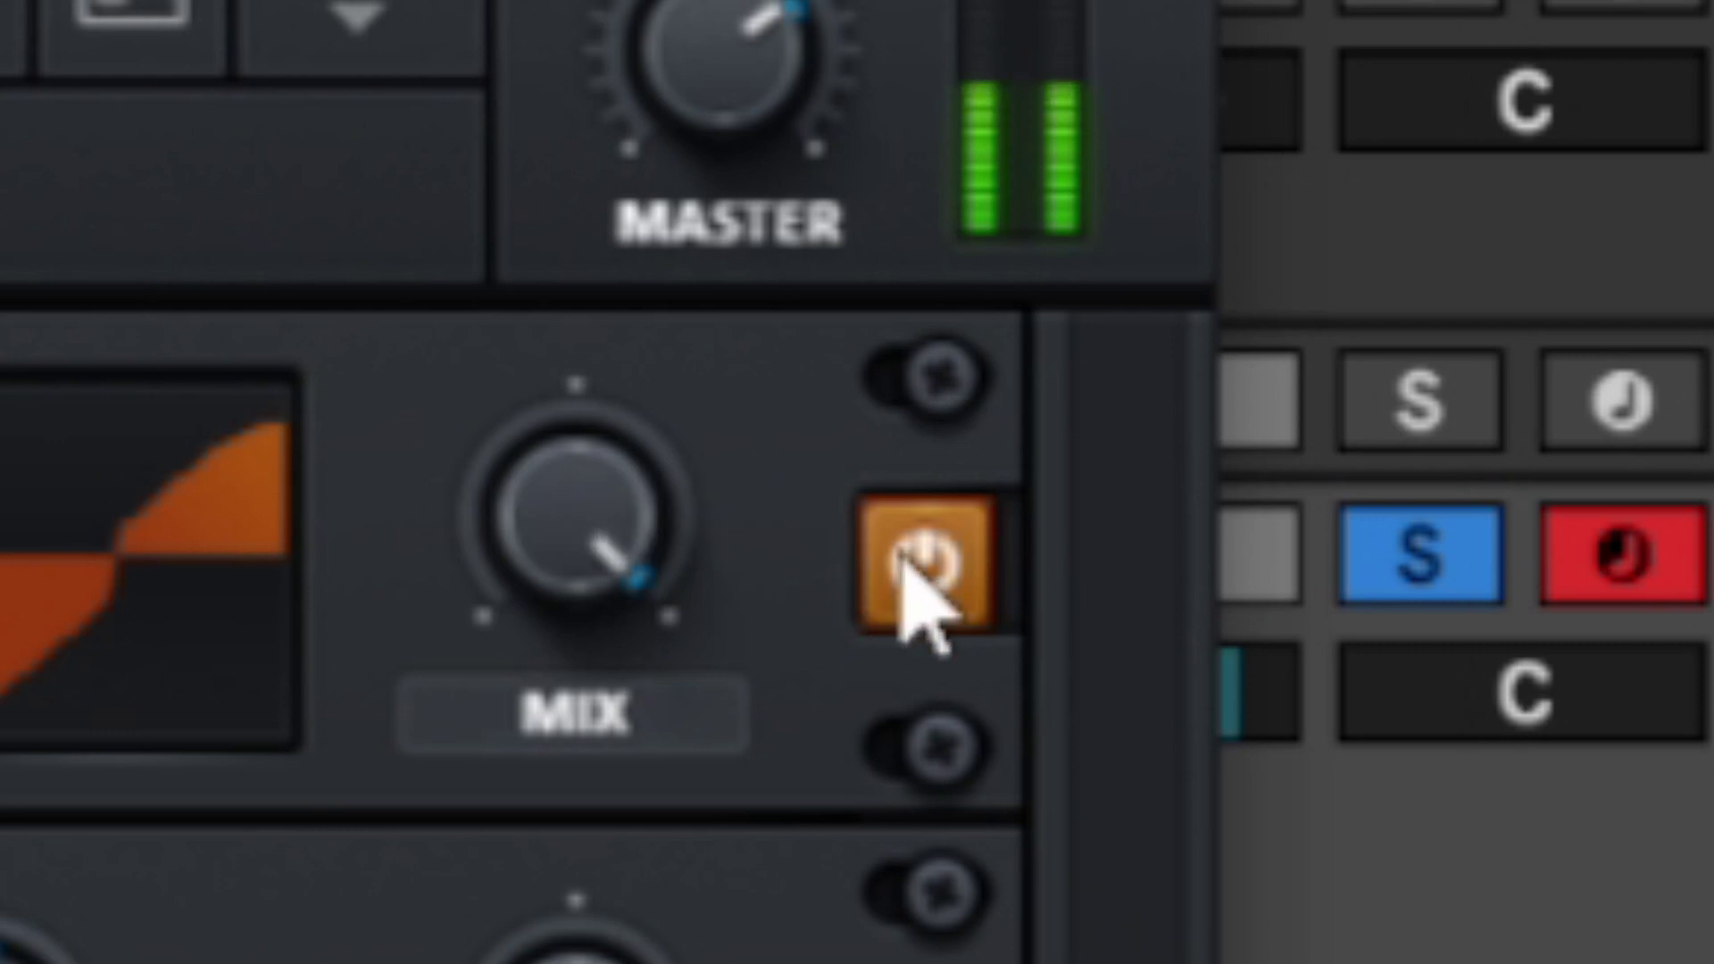
pyautogui.click(911, 563)
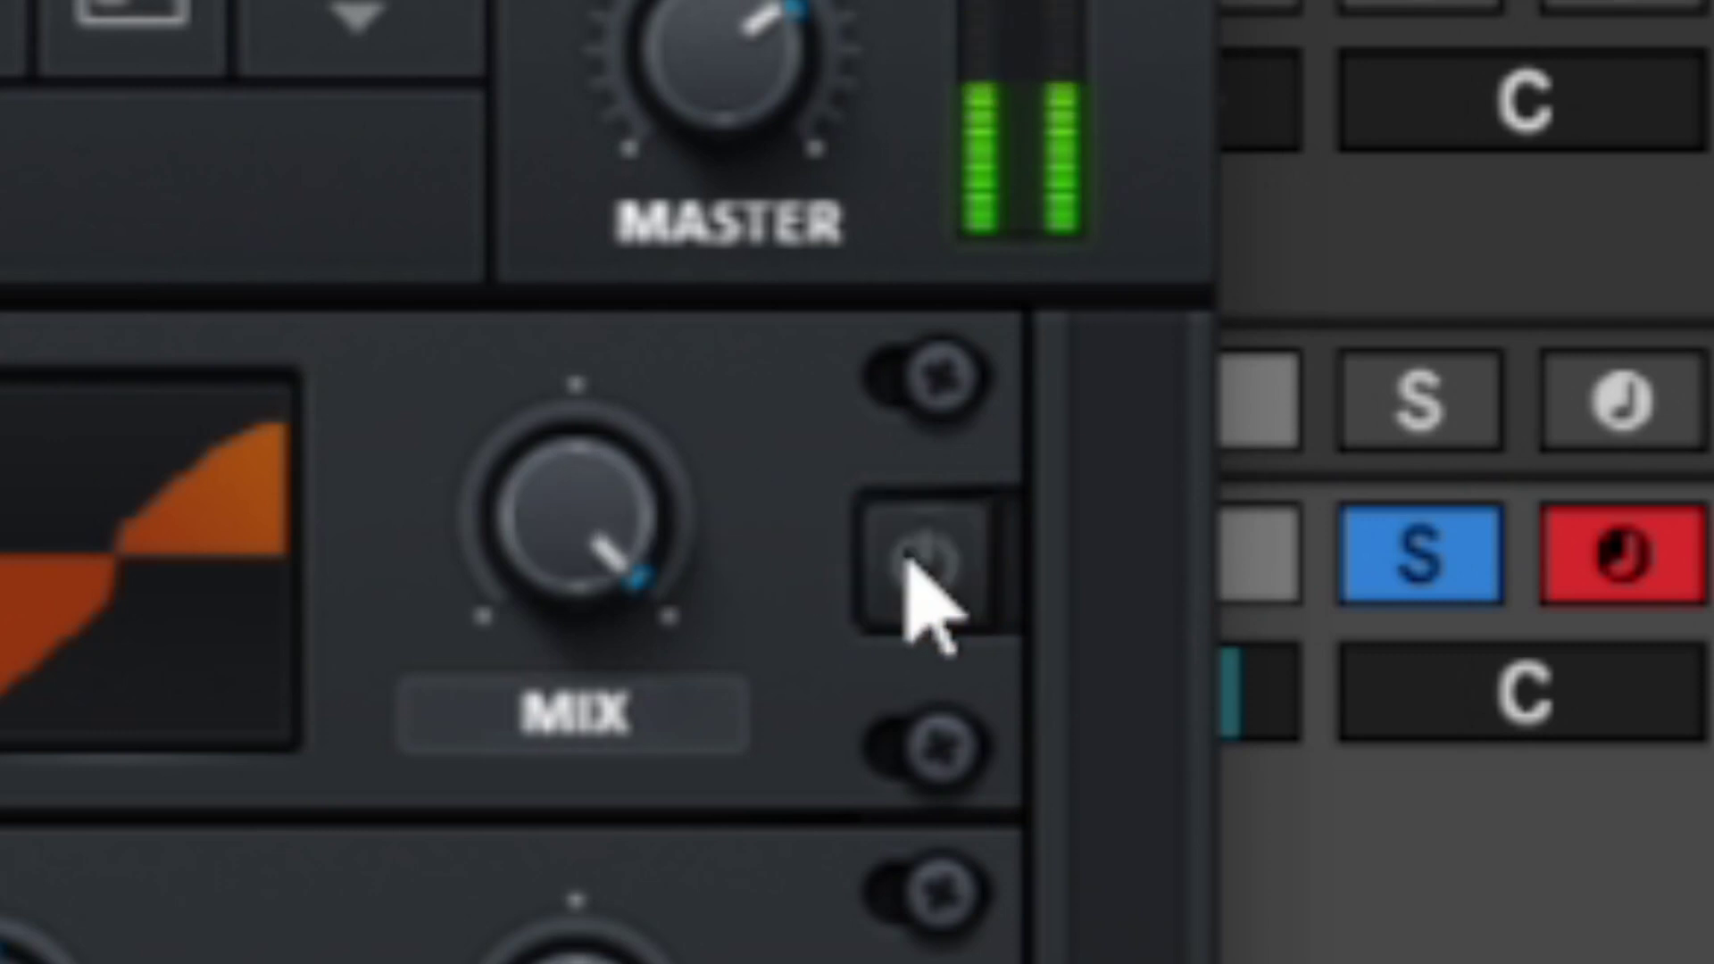
# Step: Turn the distortion back on and reshape the high EQ band into a wide, slight bell boost
pyautogui.click(912, 564)
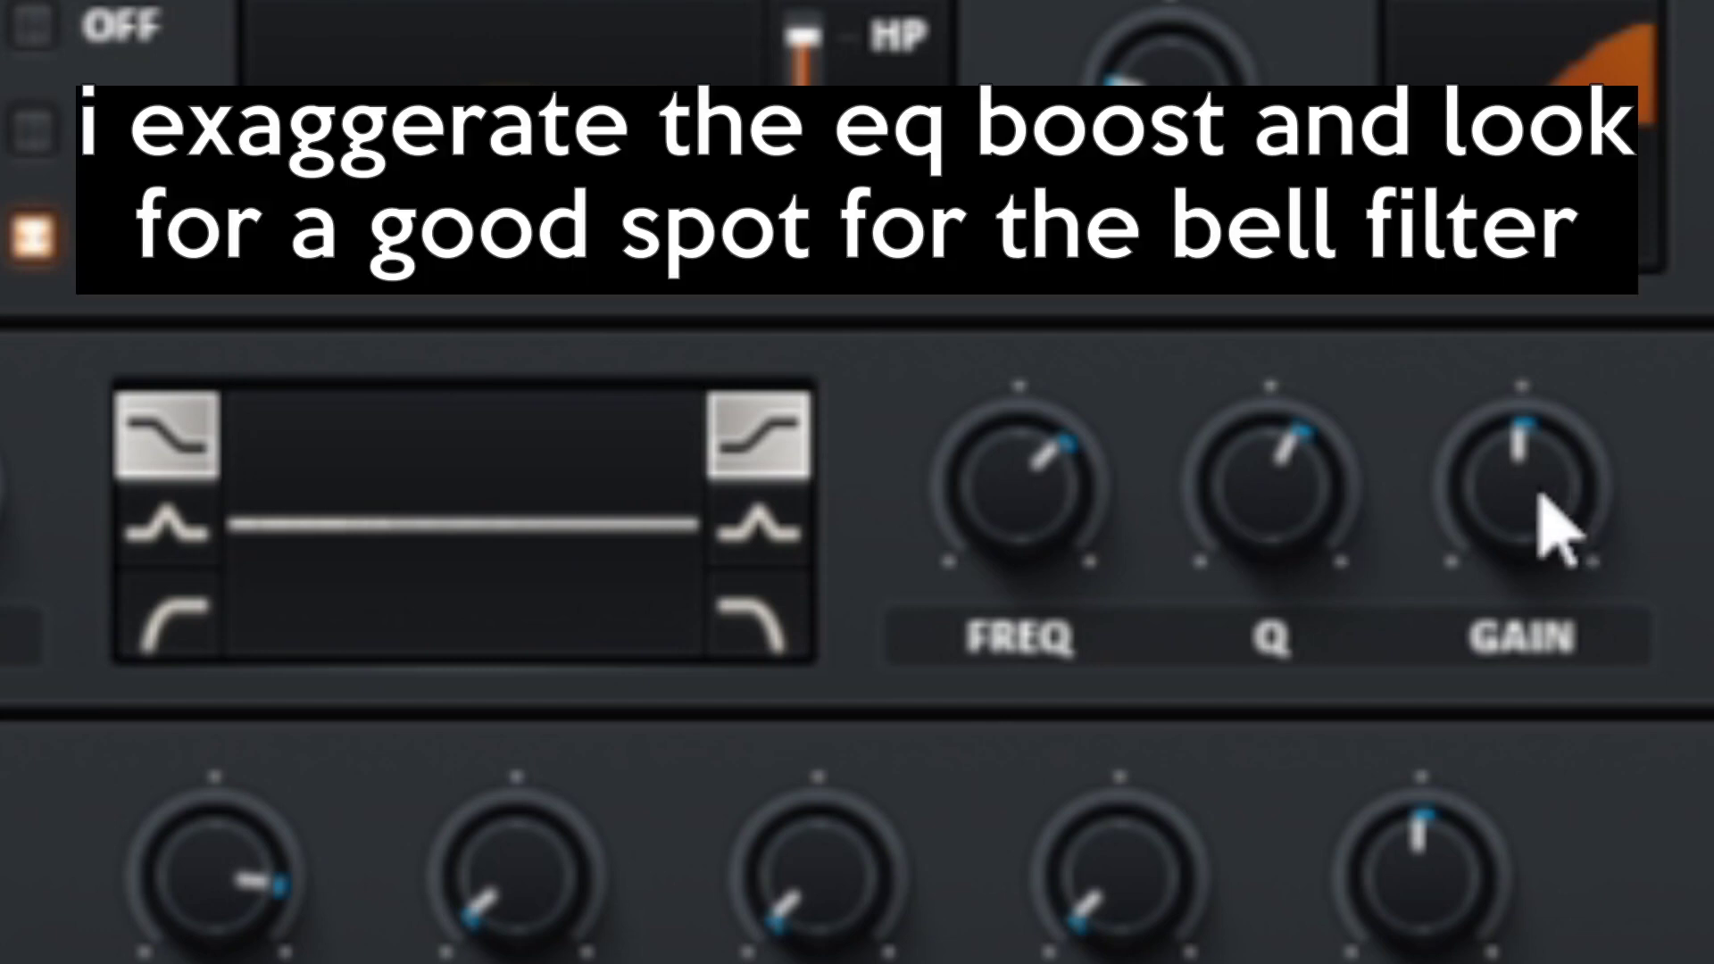
pyautogui.moveTo(1535, 492); pyautogui.dragTo(1540, 496)
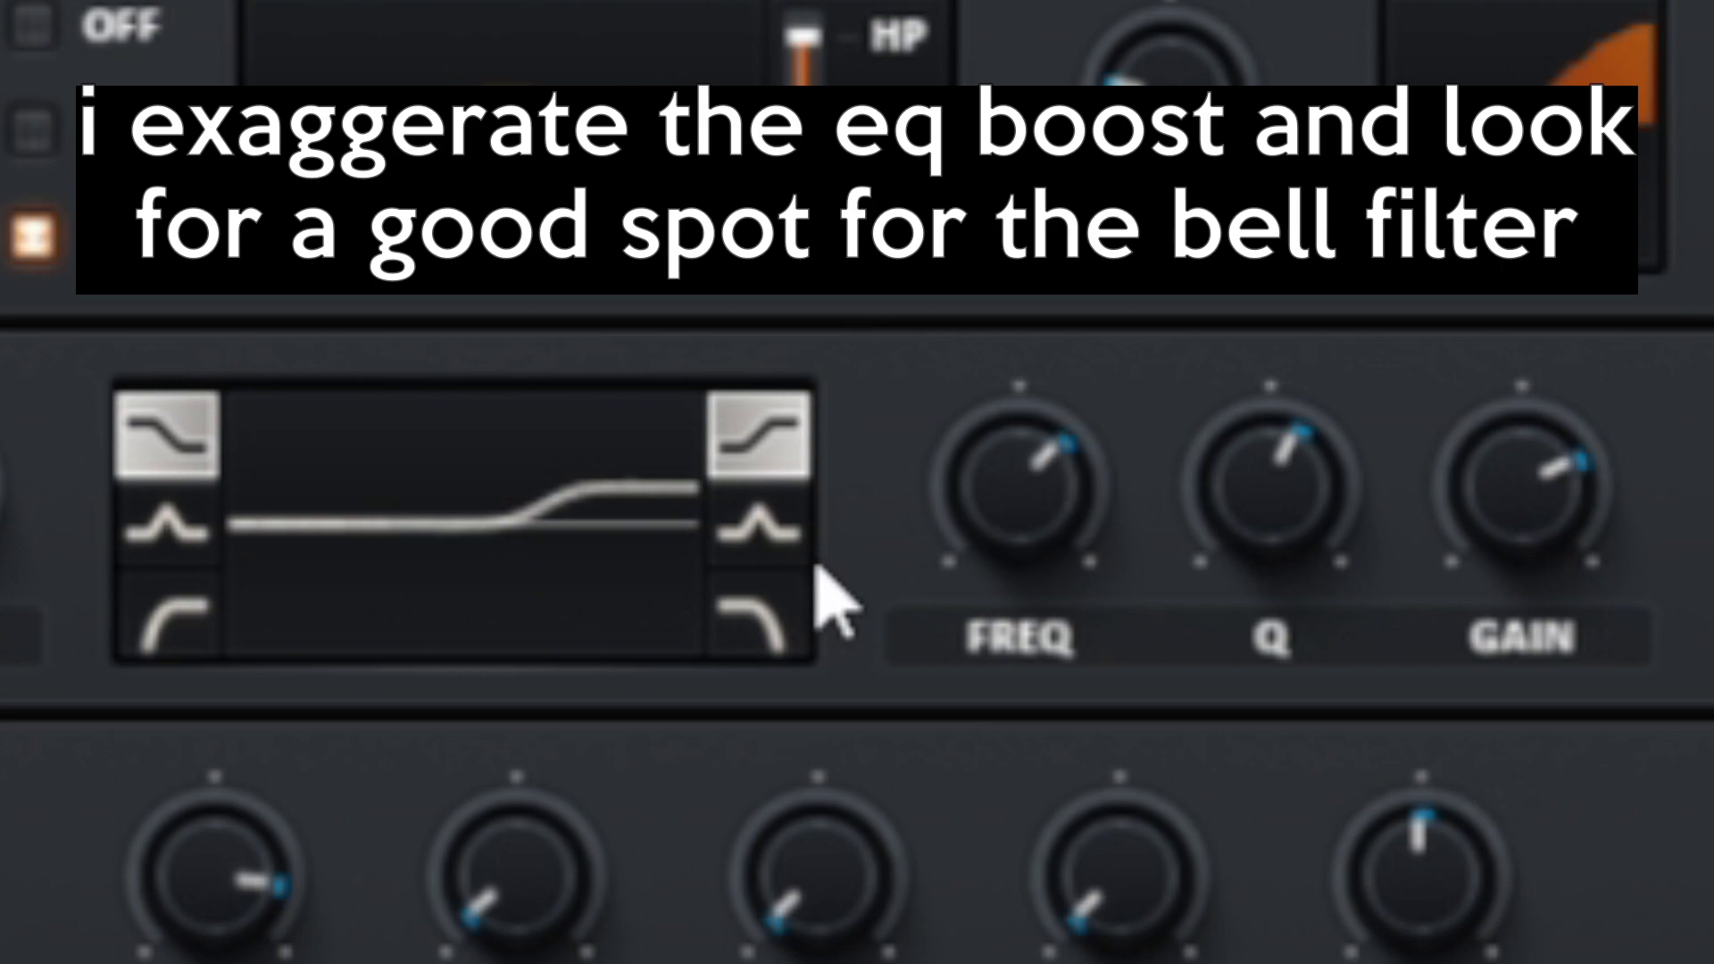
pyautogui.click(782, 552)
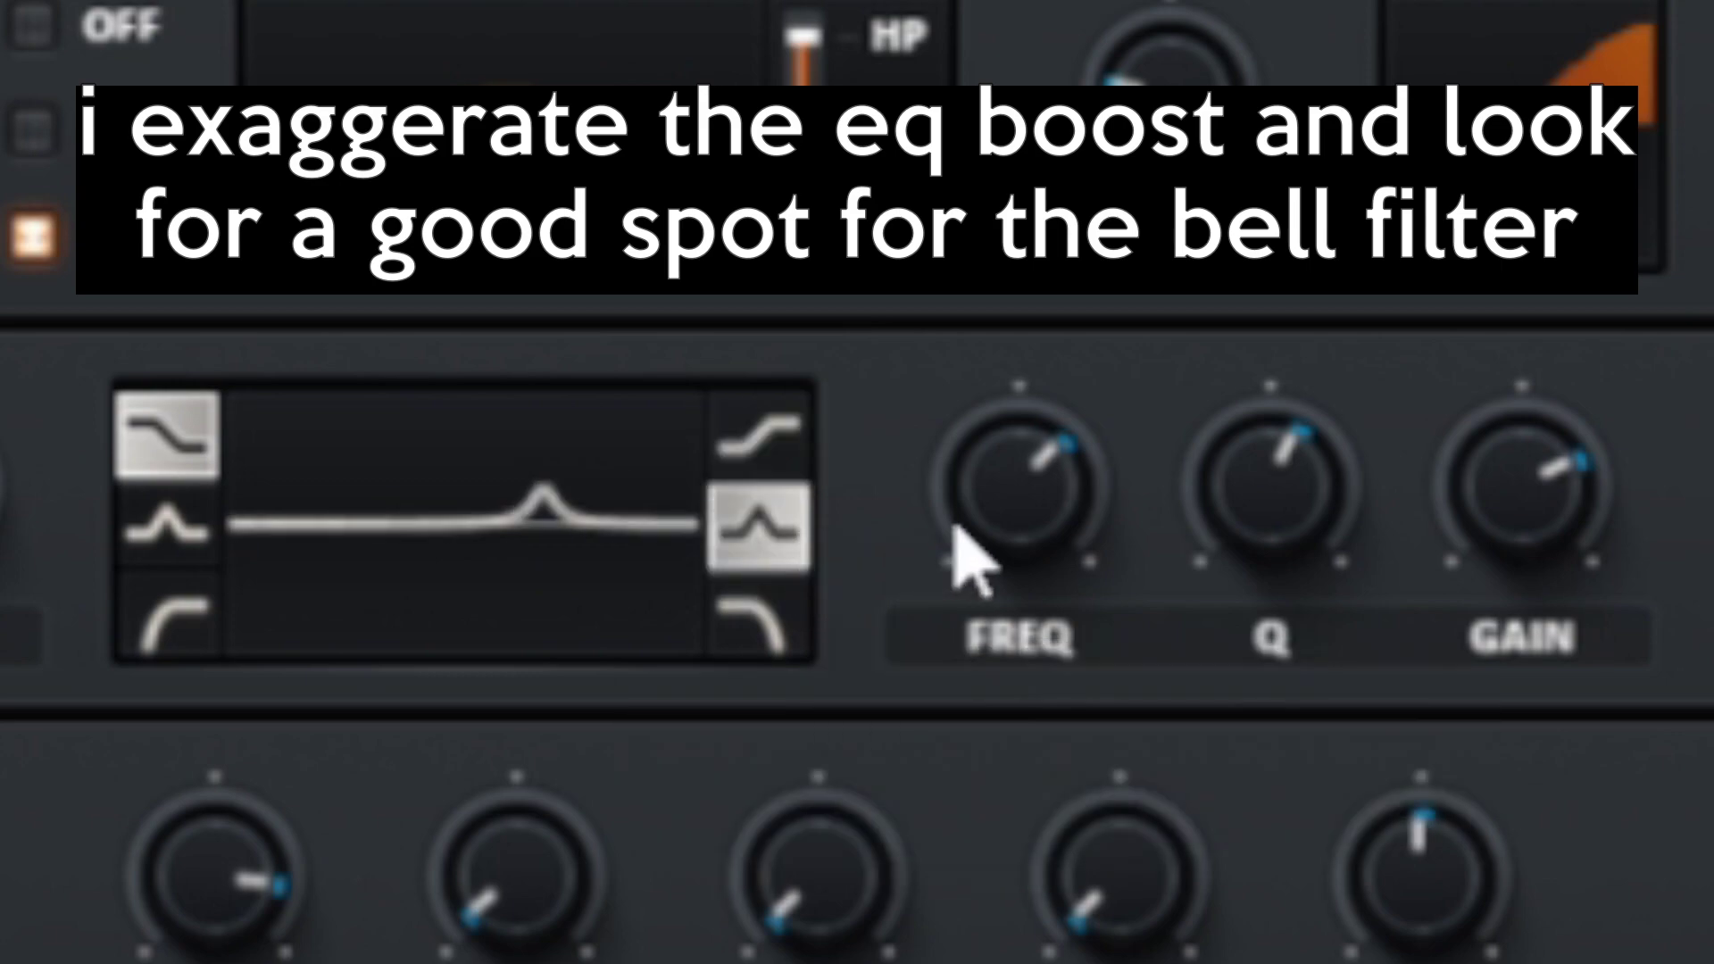
pyautogui.moveTo(956, 536); pyautogui.dragTo(957, 537)
pyautogui.moveTo(1337, 487); pyautogui.dragTo(1326, 496)
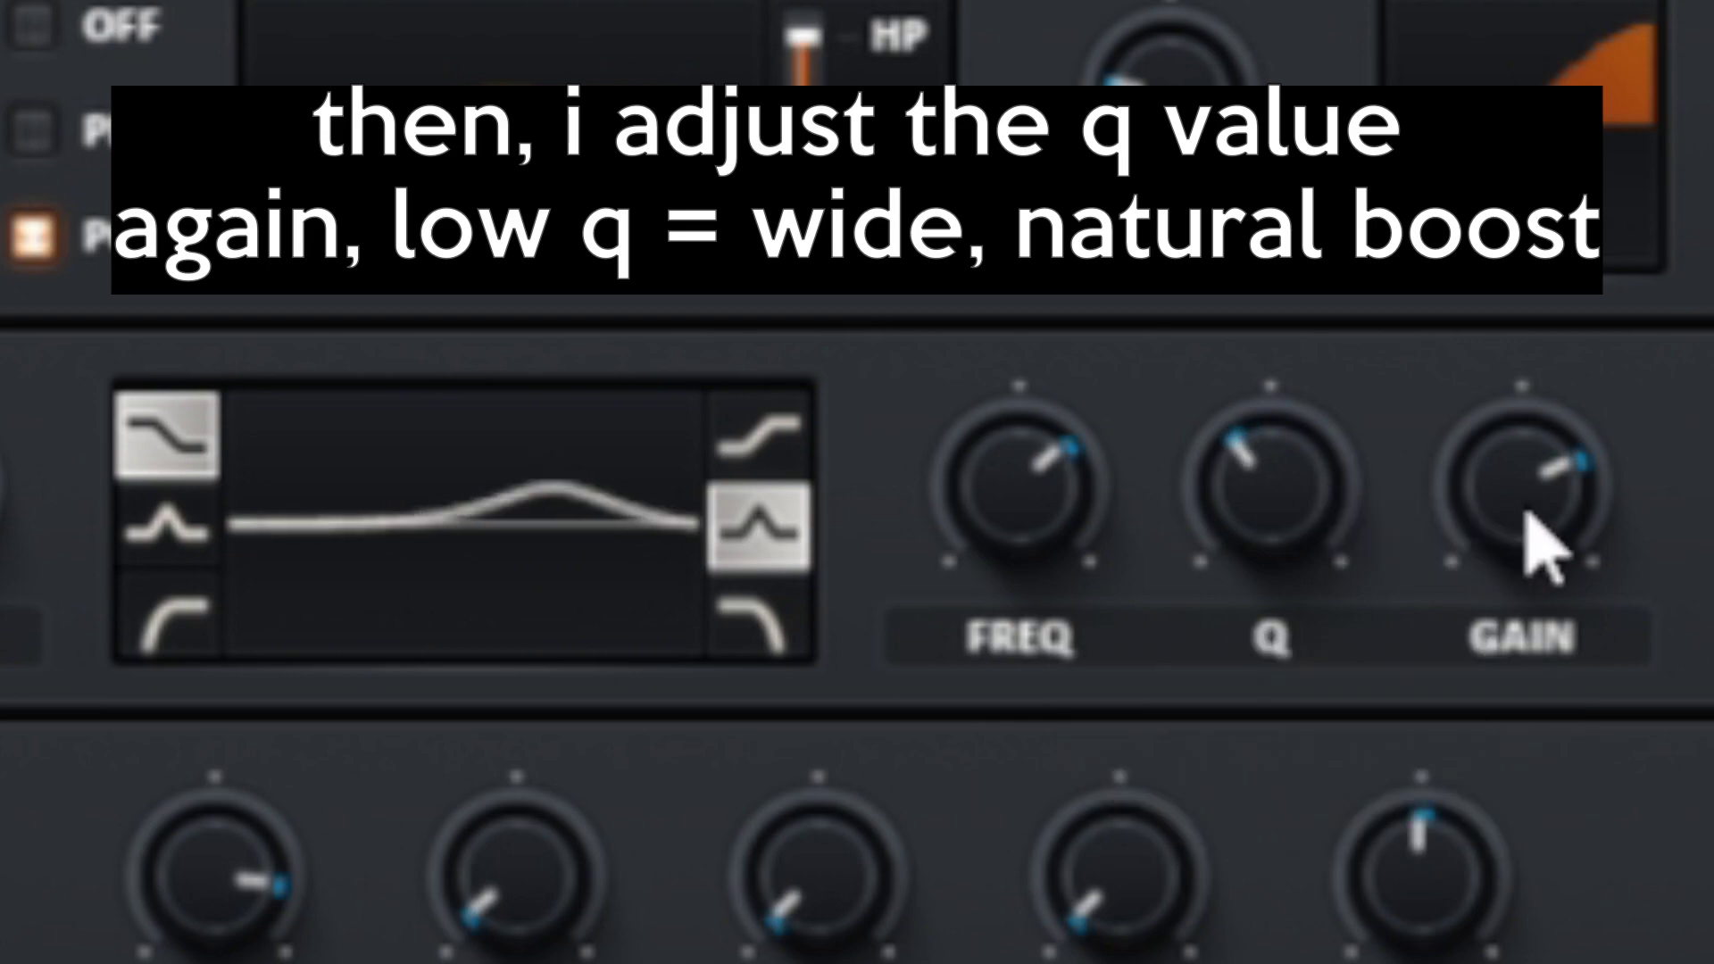
pyautogui.moveTo(1527, 510); pyautogui.dragTo(1530, 518)
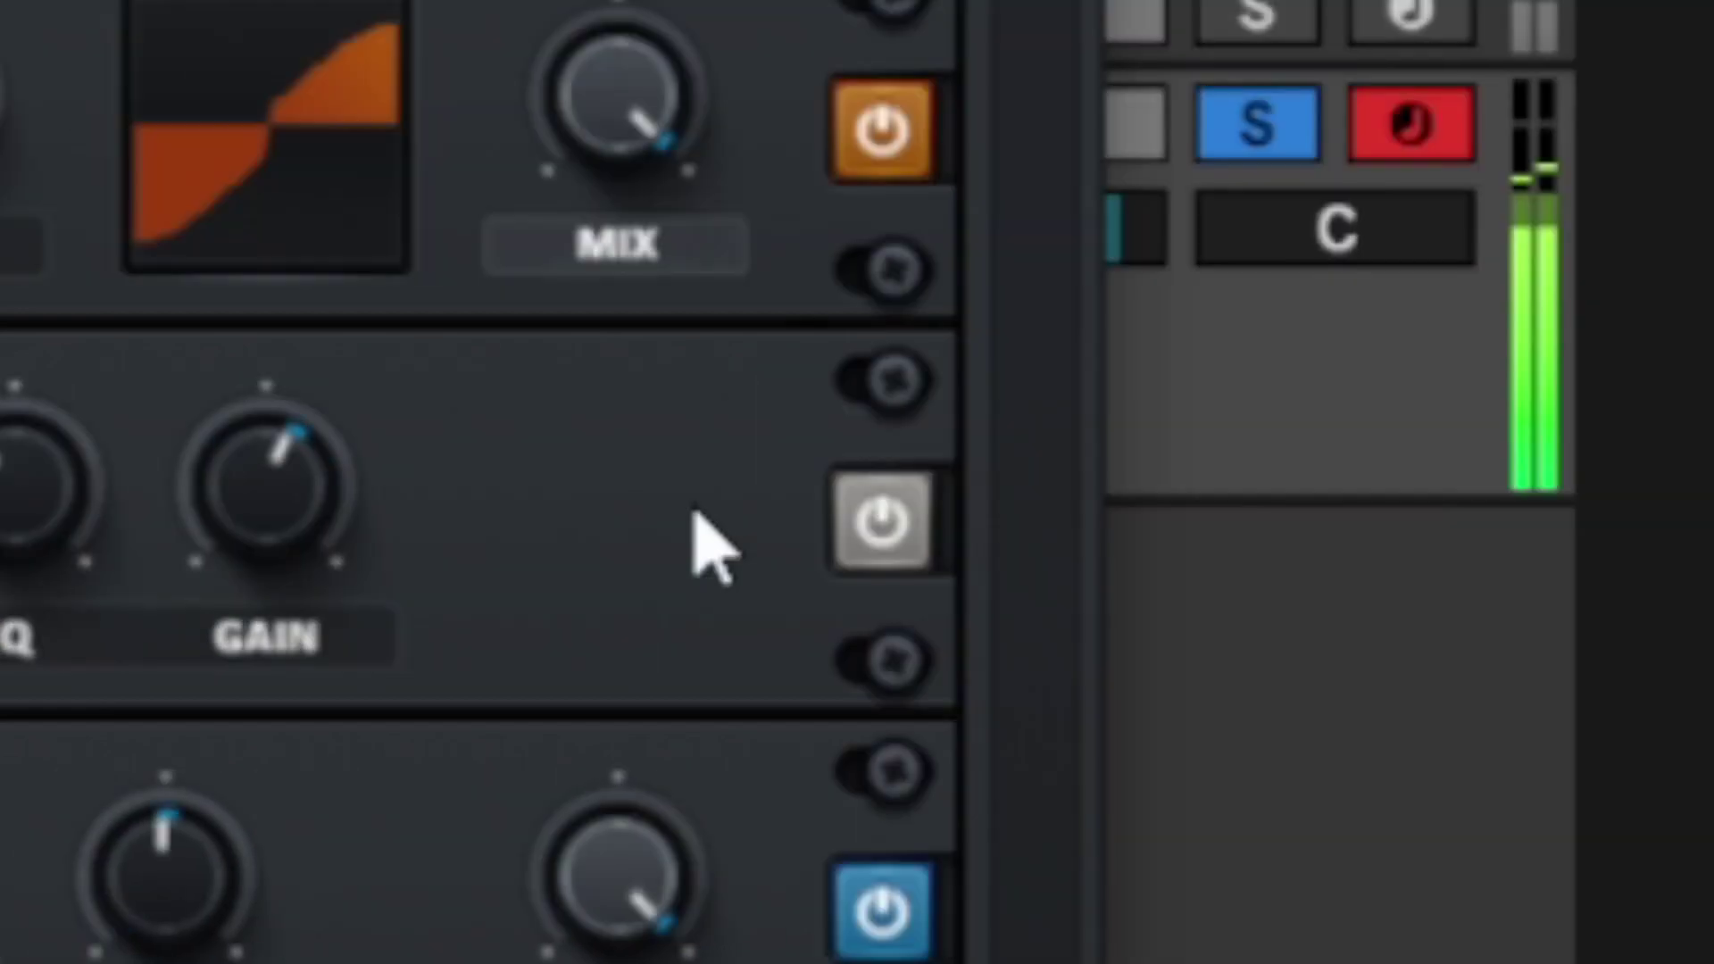
# Step: A/B the EQ bypassed versus active twice, leaving it switched on
pyautogui.click(906, 531)
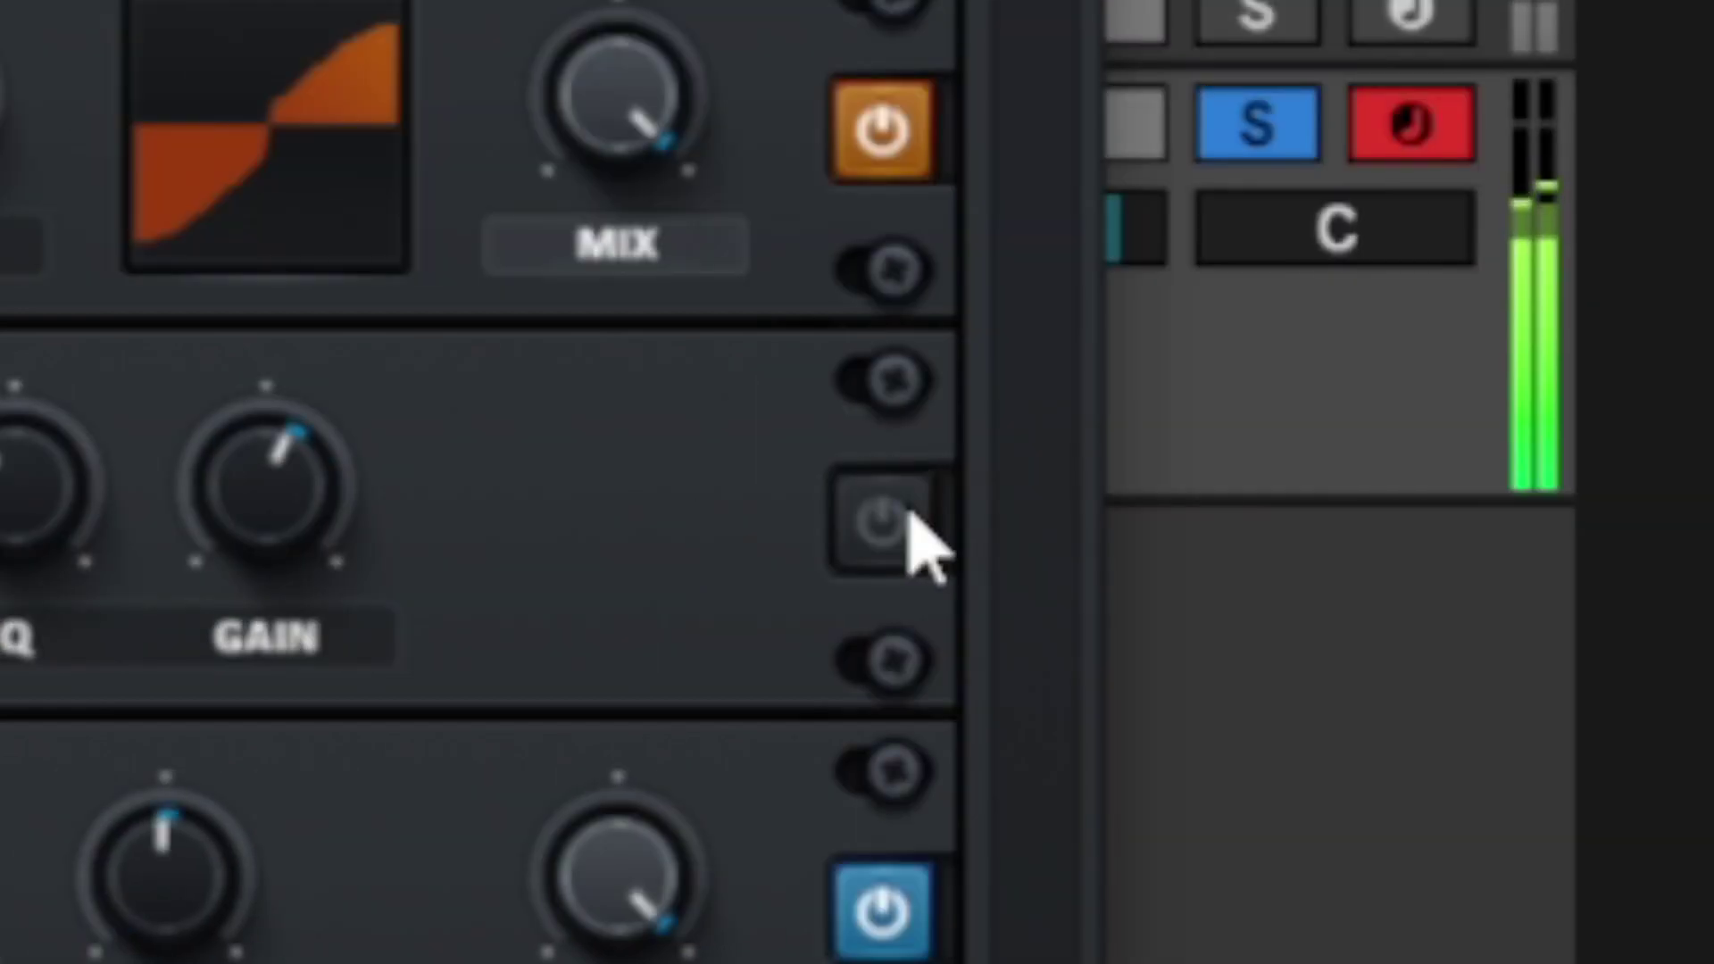
pyautogui.click(907, 526)
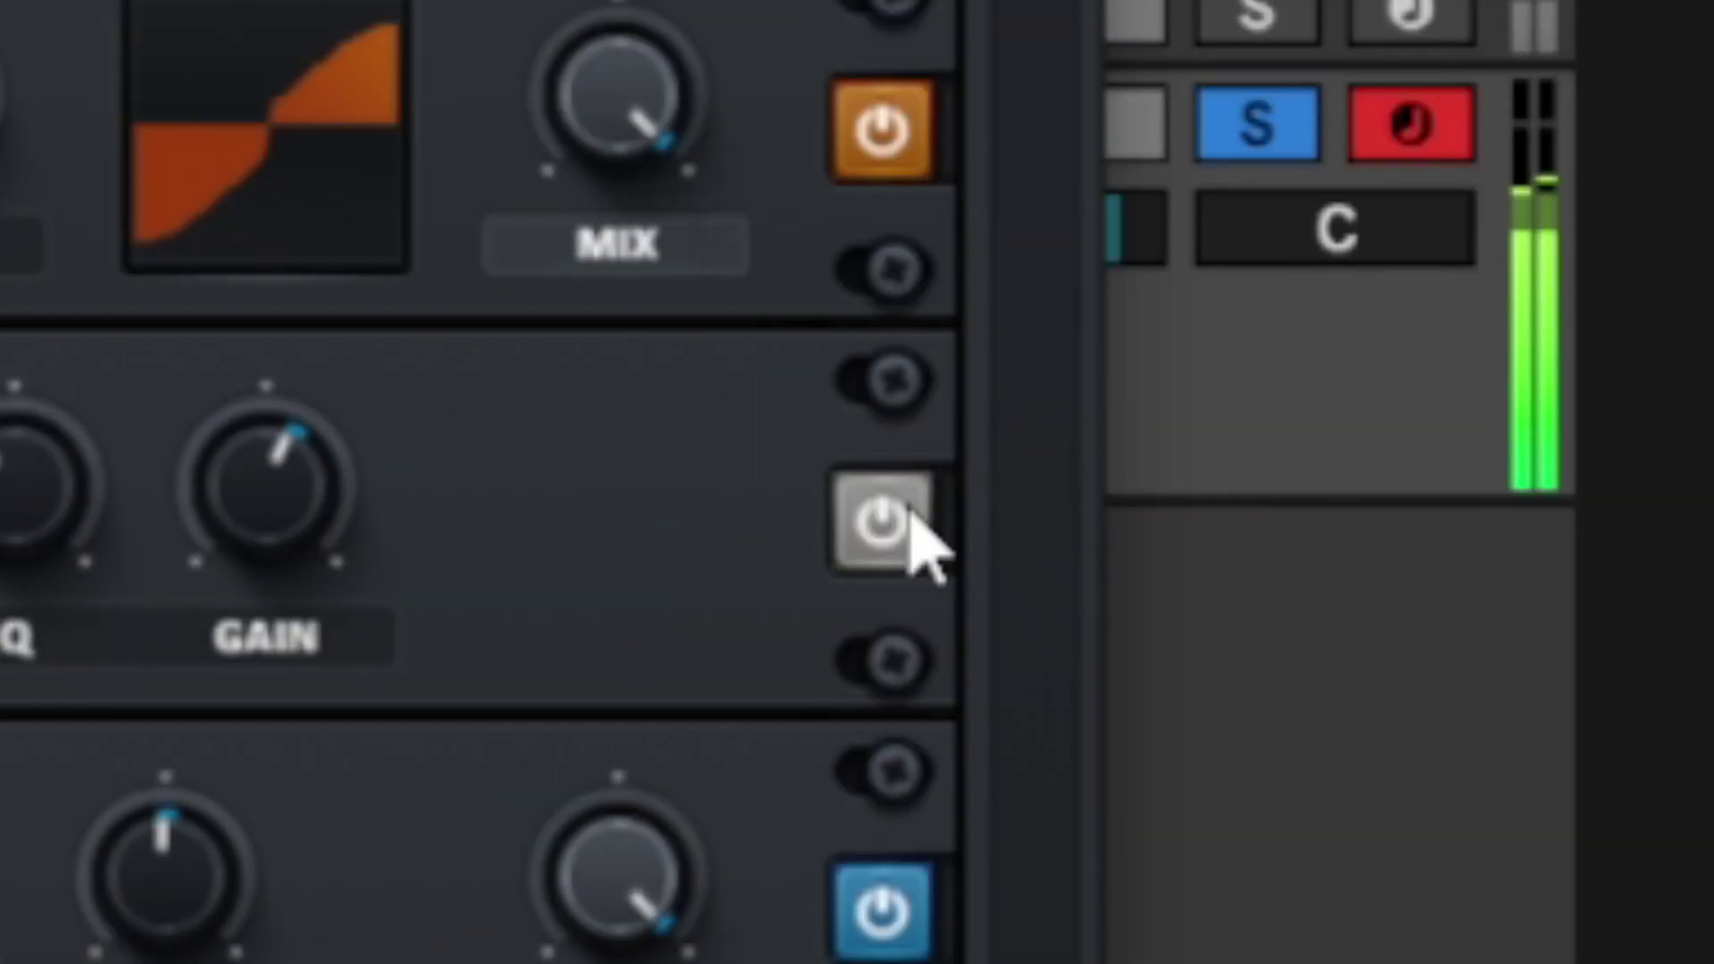
pyautogui.click(907, 531)
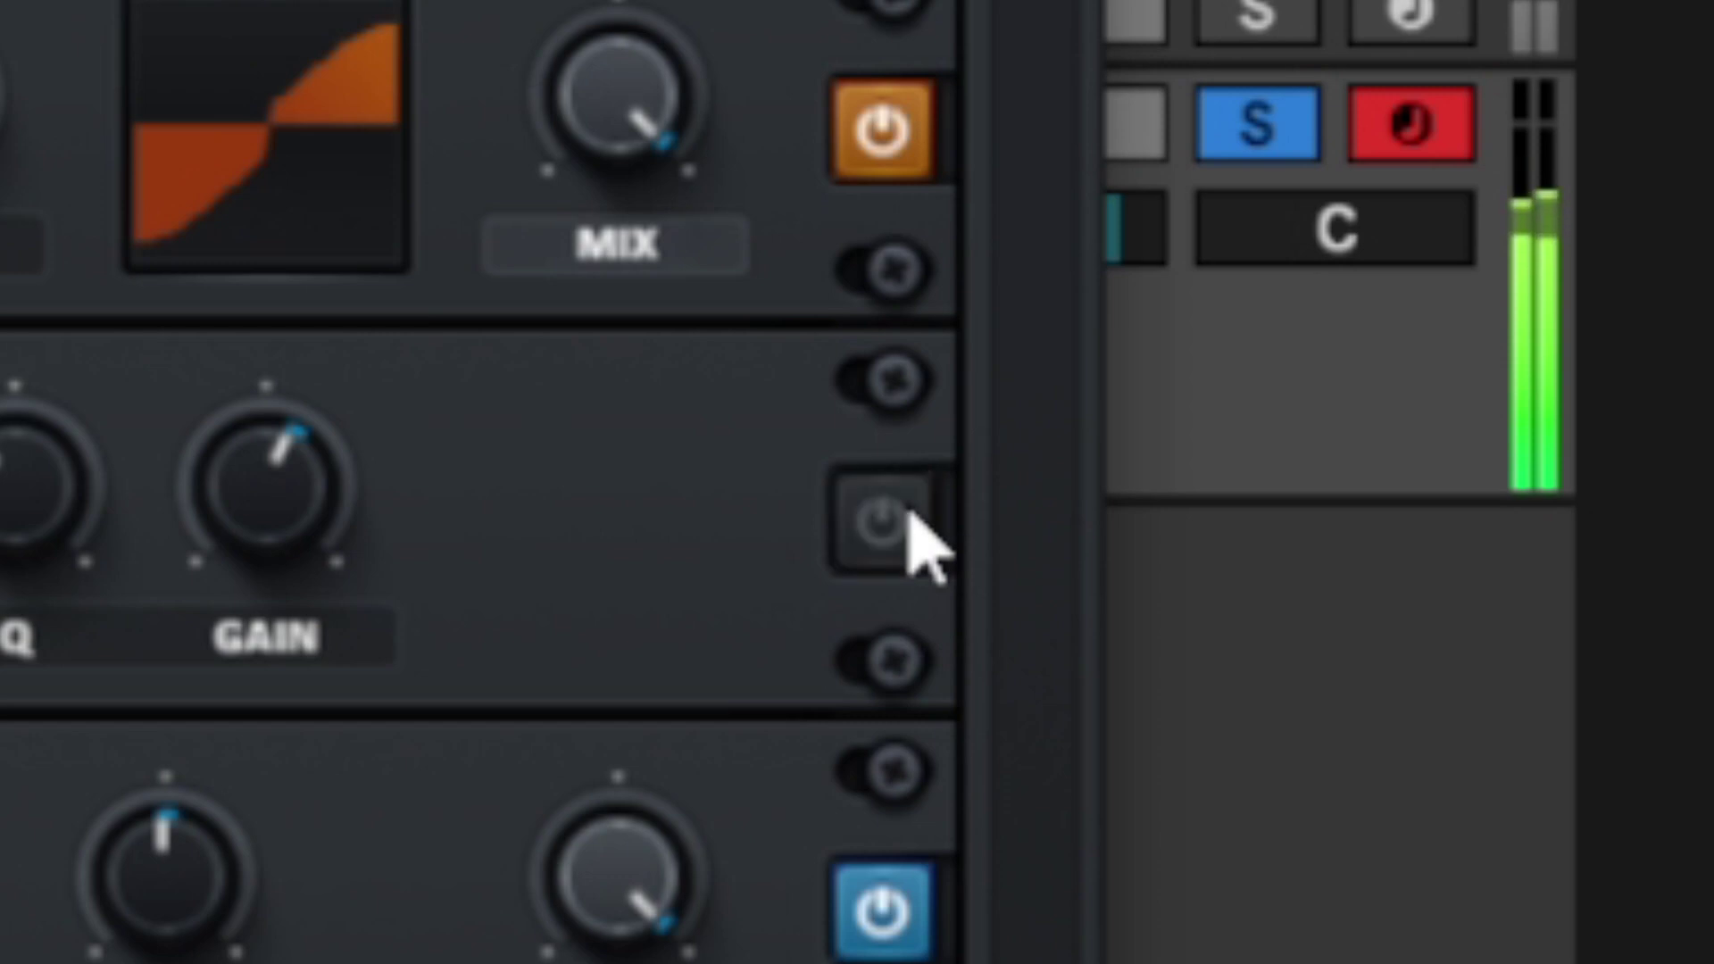
pyautogui.click(906, 531)
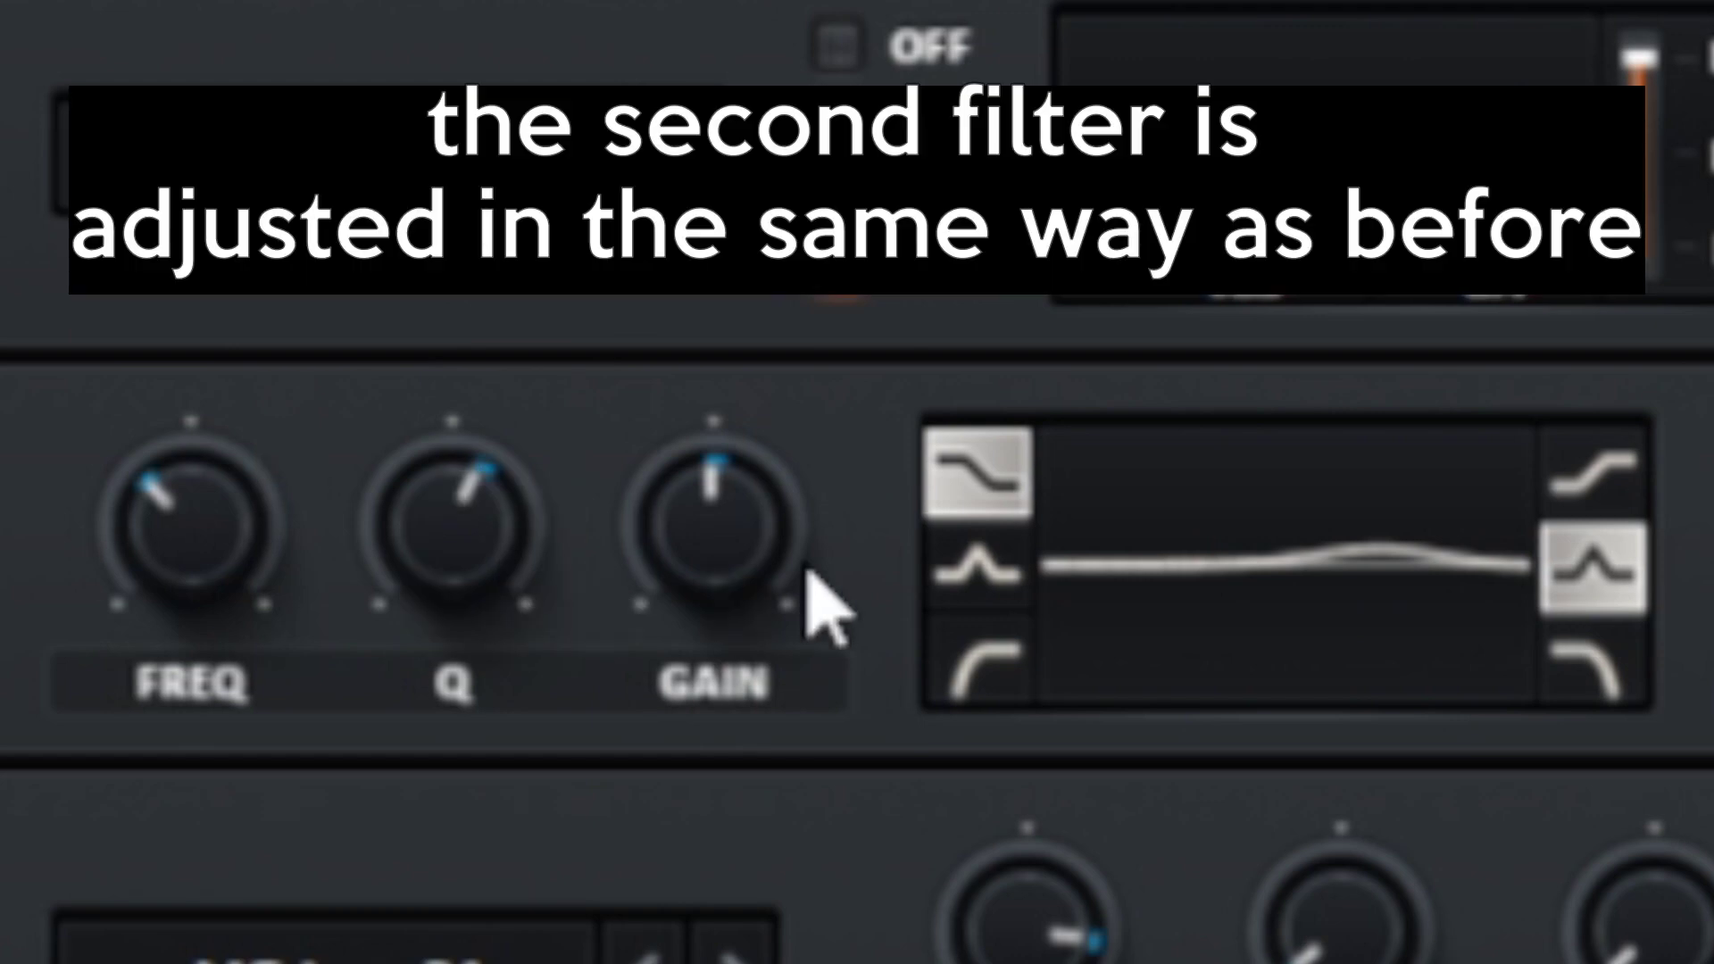
# Step: Make the left EQ band a Peak cut of about -10.6 dB near 240 Hz, Q around 52%
pyautogui.click(949, 579)
pyautogui.moveTo(660, 523); pyautogui.dragTo(697, 524)
pyautogui.moveTo(222, 534); pyautogui.dragTo(214, 536)
pyautogui.scroll(5, 214, 536)
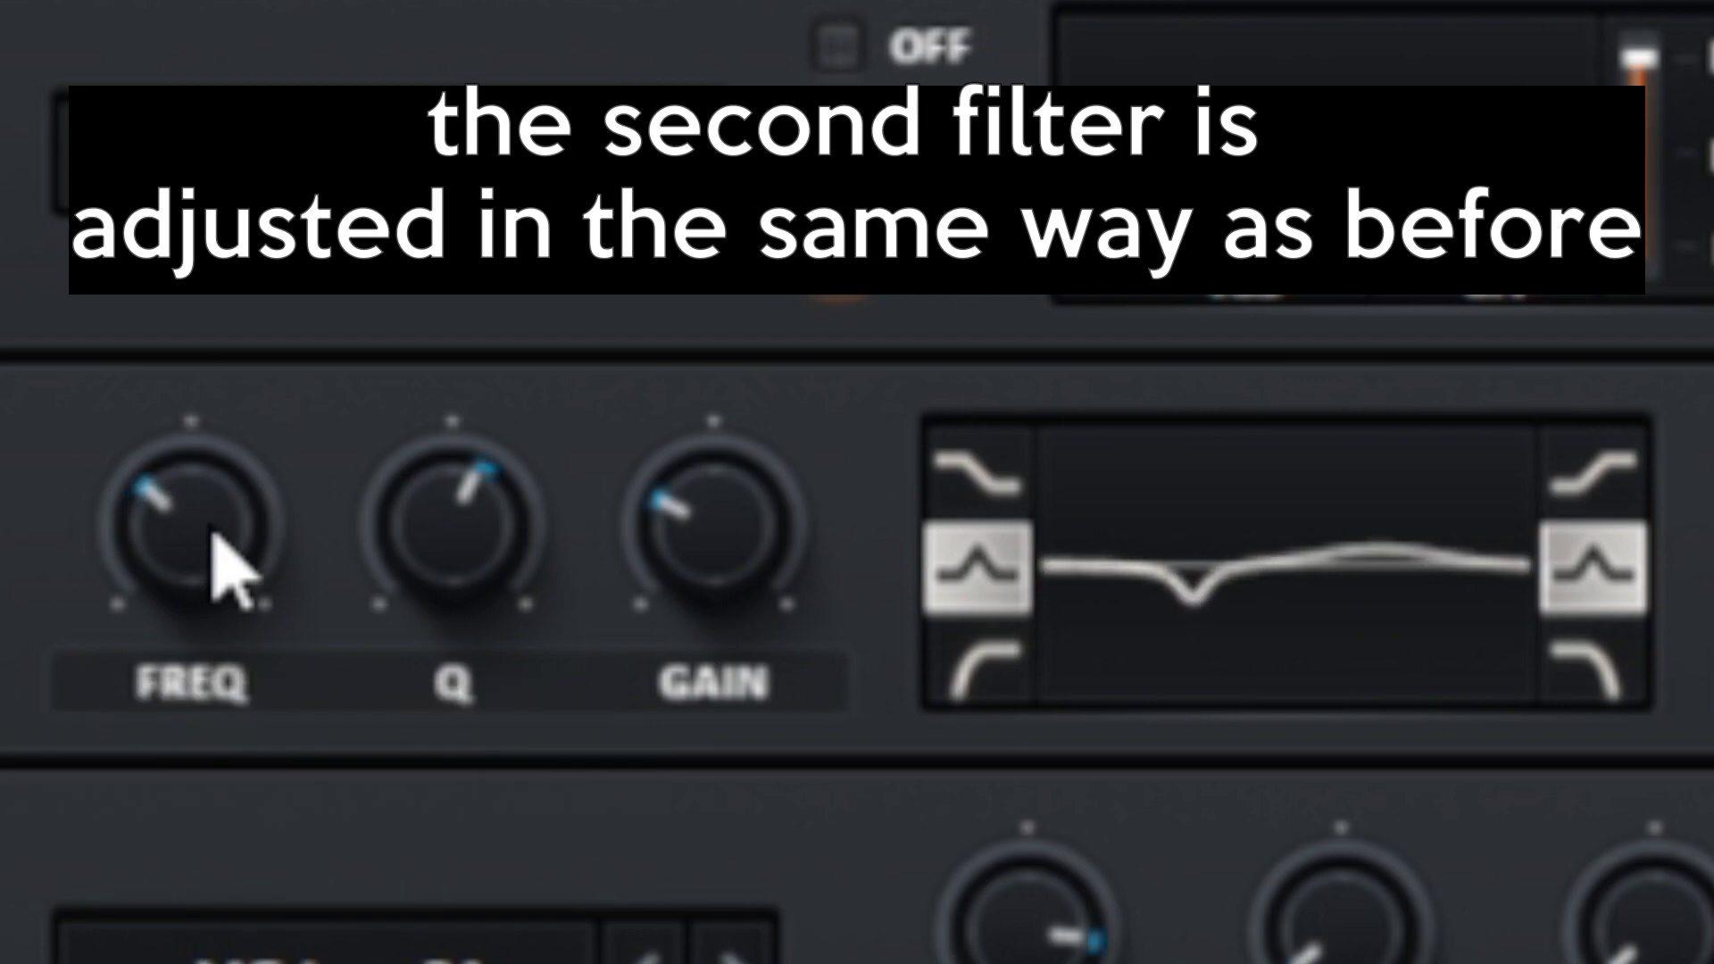
pyautogui.scroll(-4, 214, 535)
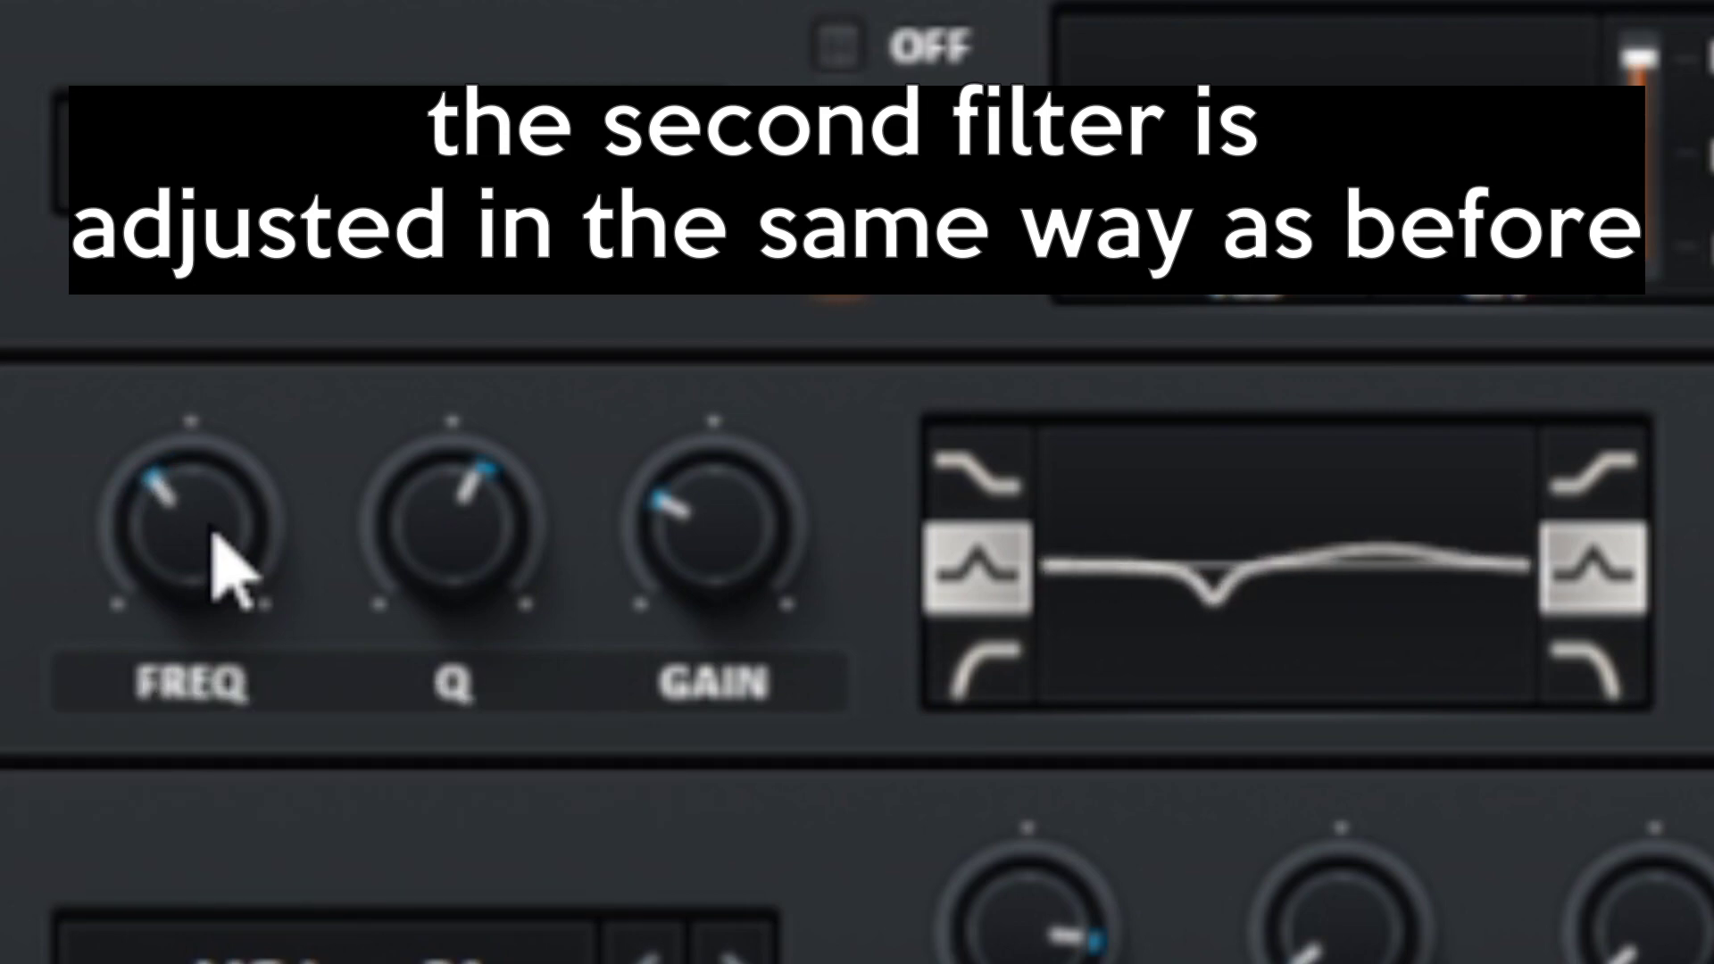
pyautogui.scroll(-4, 423, 550)
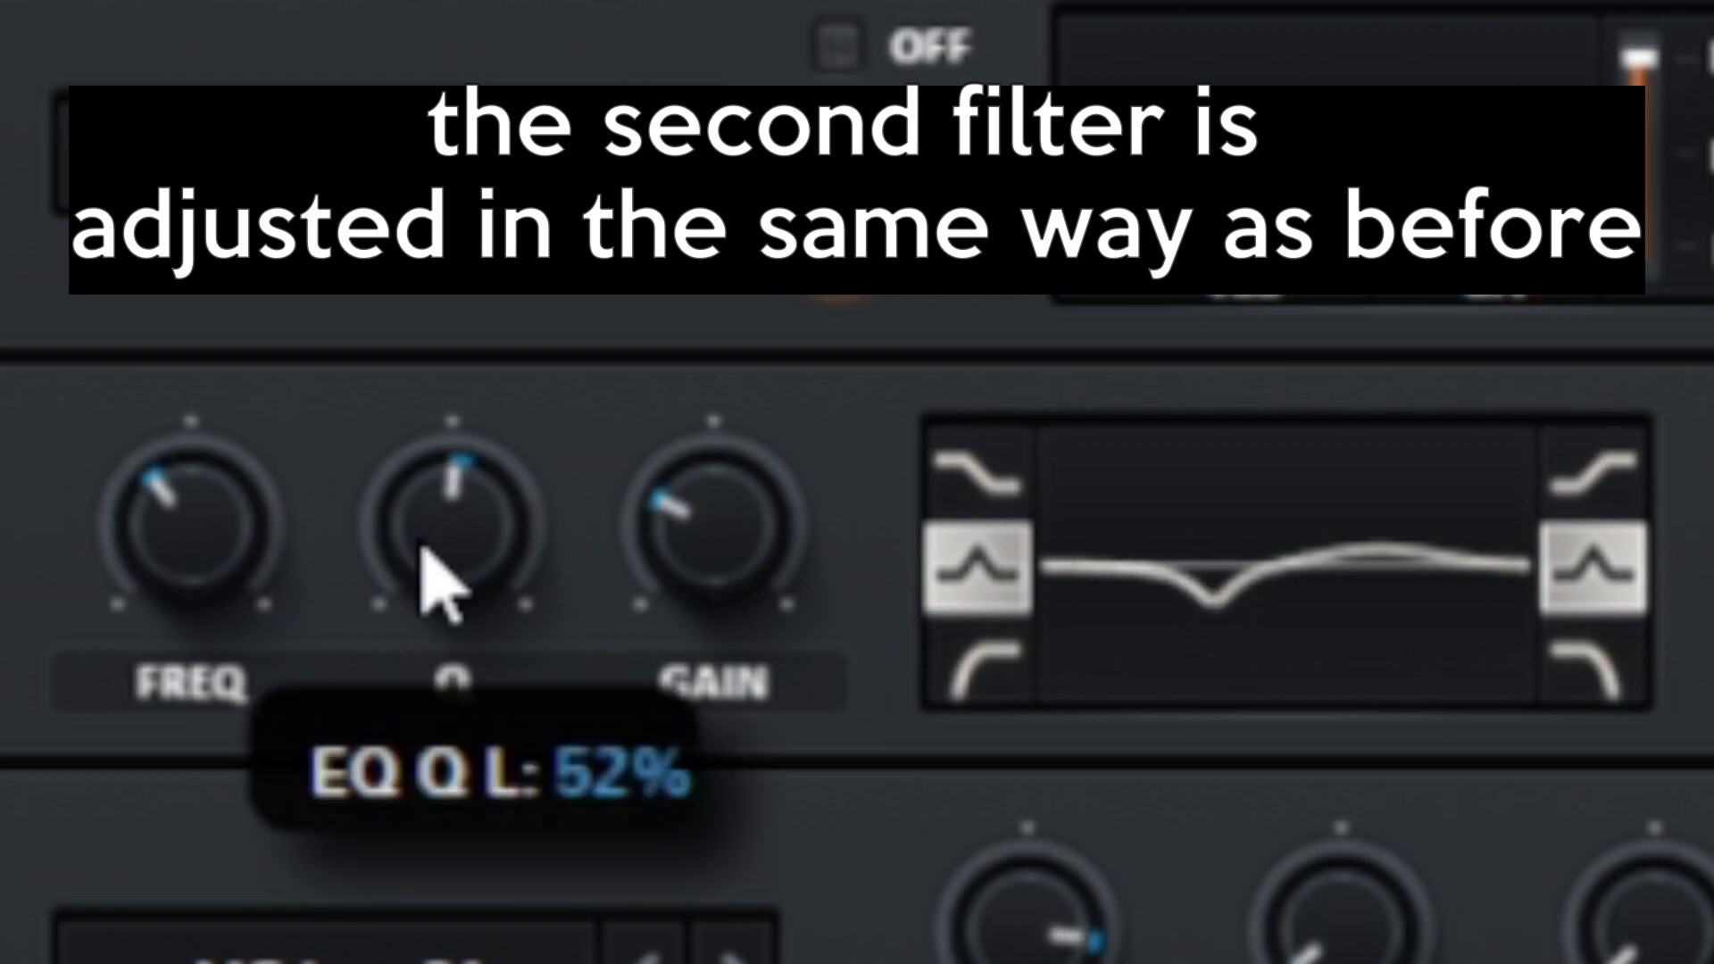
pyautogui.scroll(3, 719, 553)
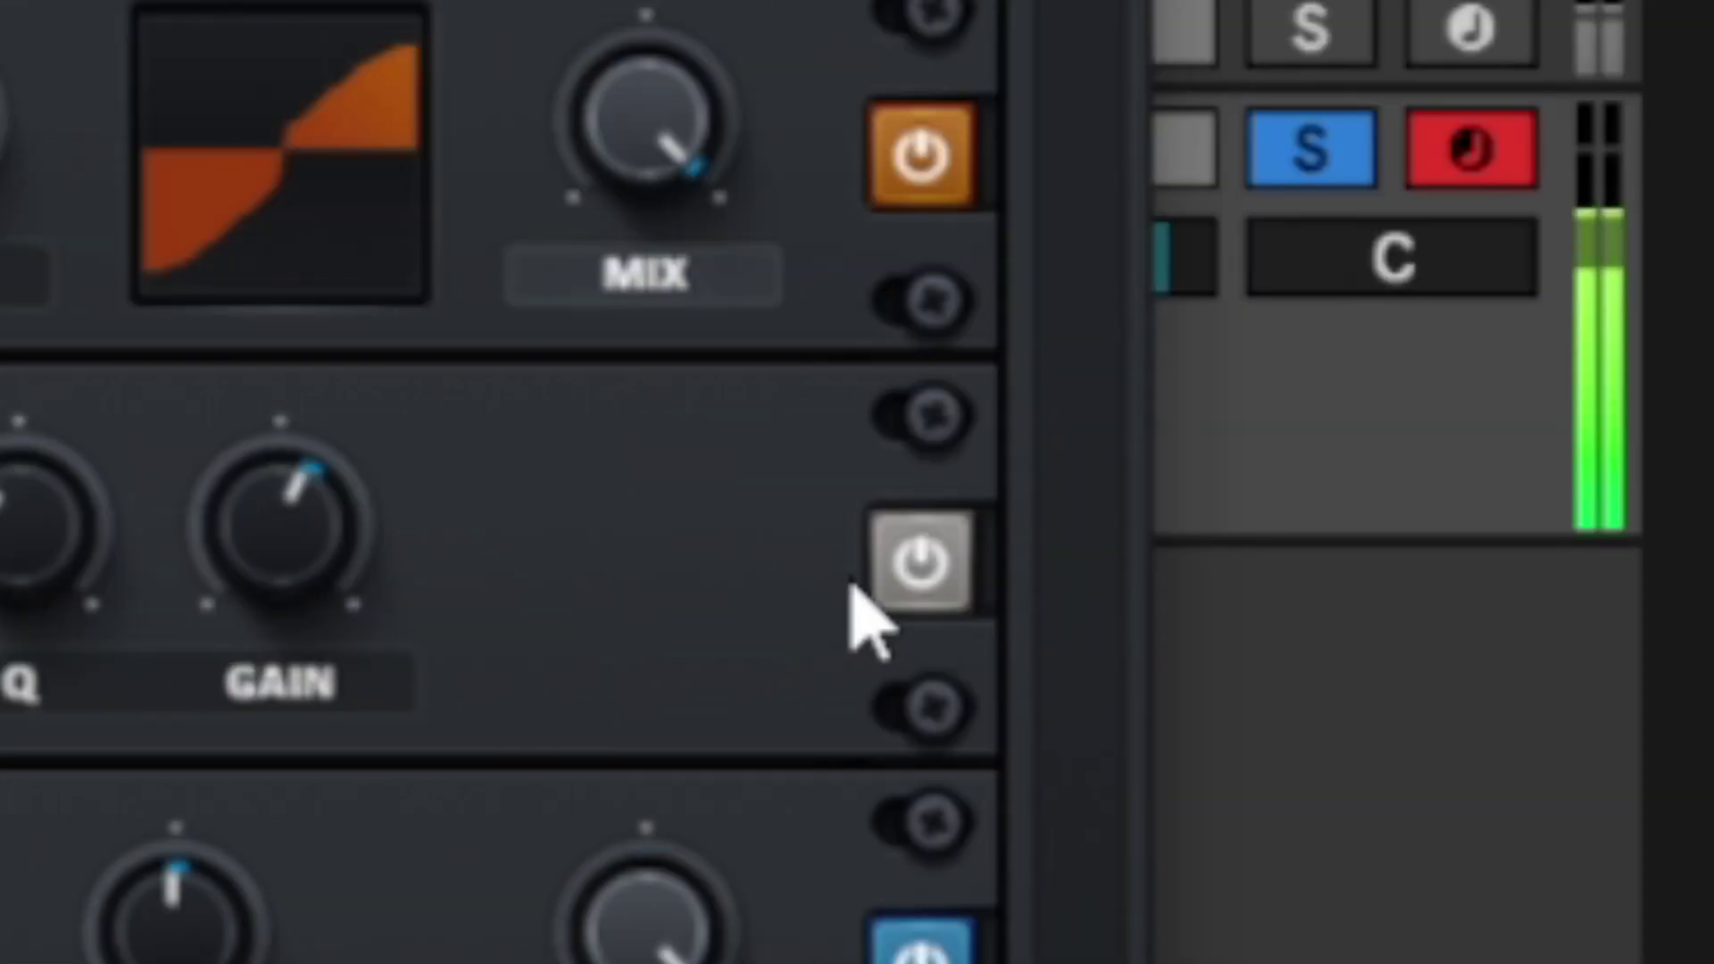
# Step: Bypass and re-enable the EQ twice to compare, ending with it on
pyautogui.click(893, 576)
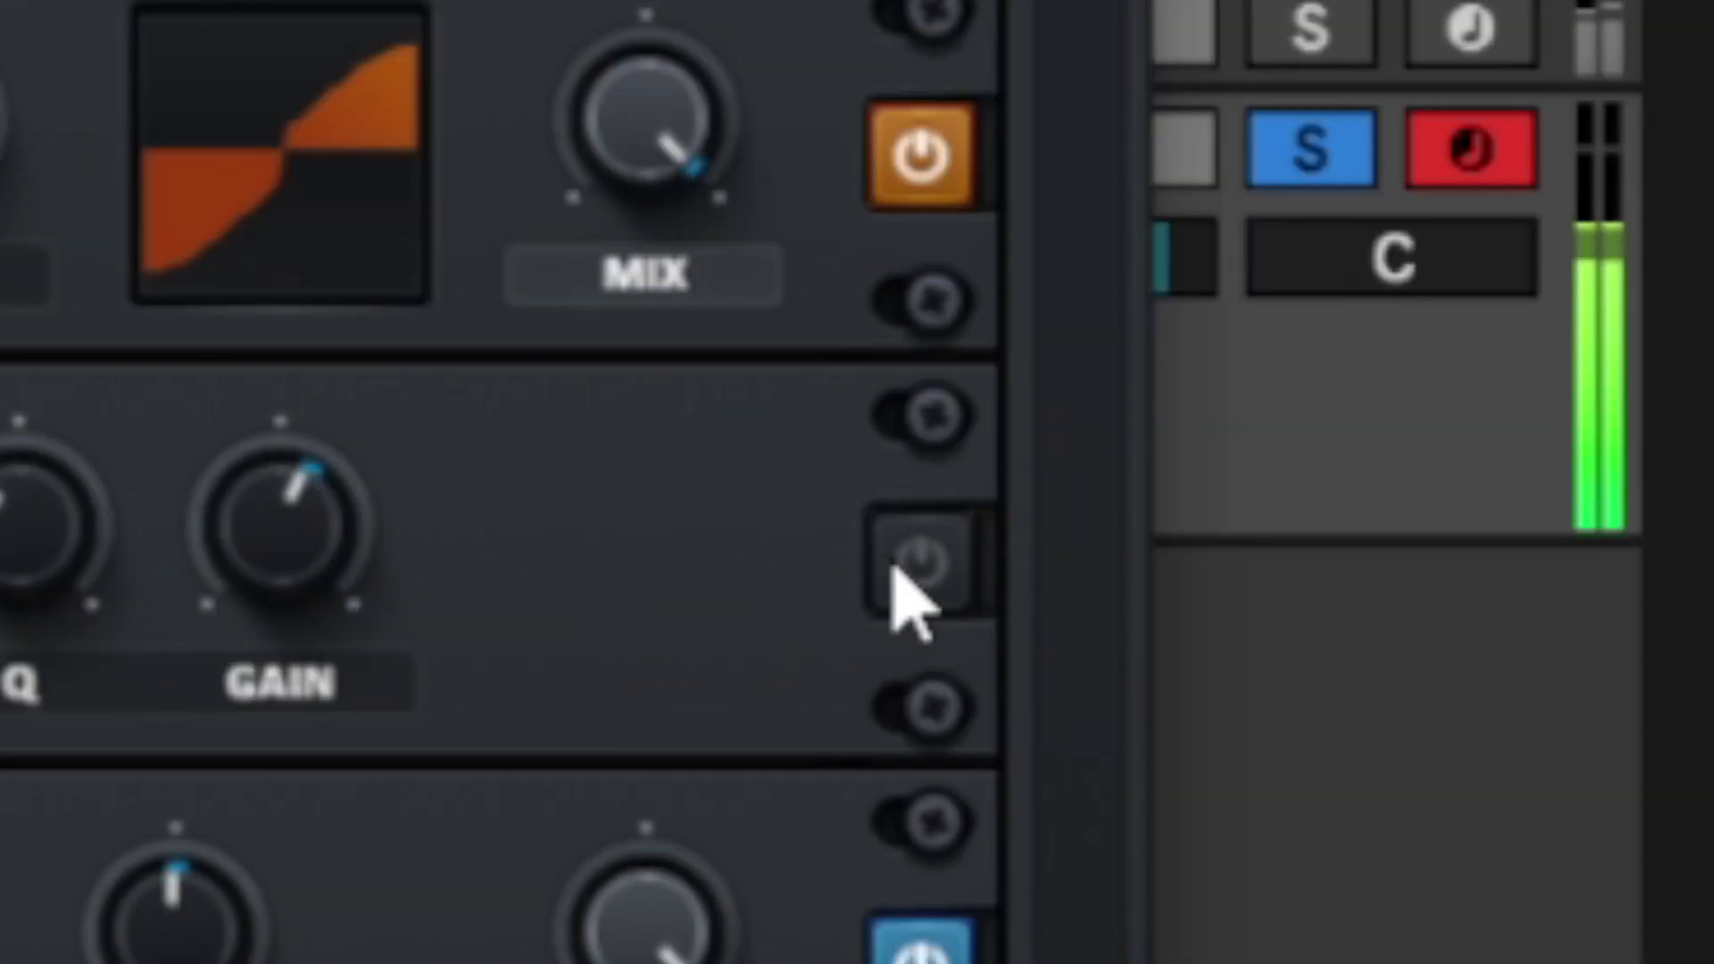
pyautogui.click(896, 573)
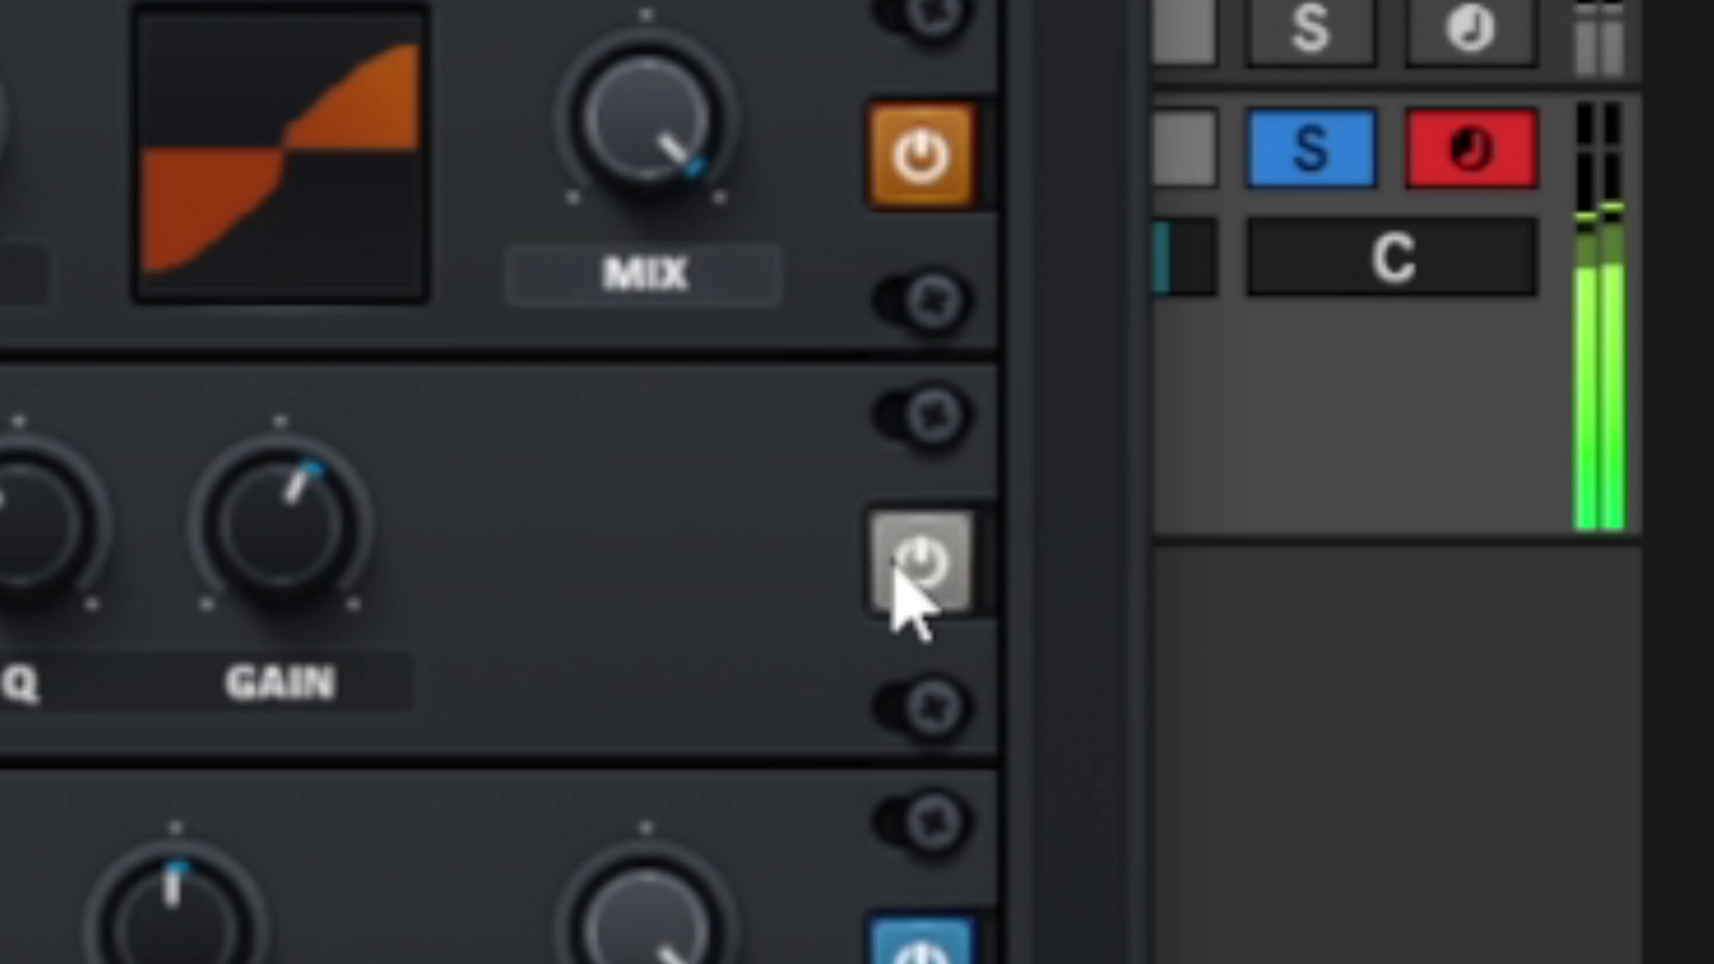
pyautogui.click(895, 576)
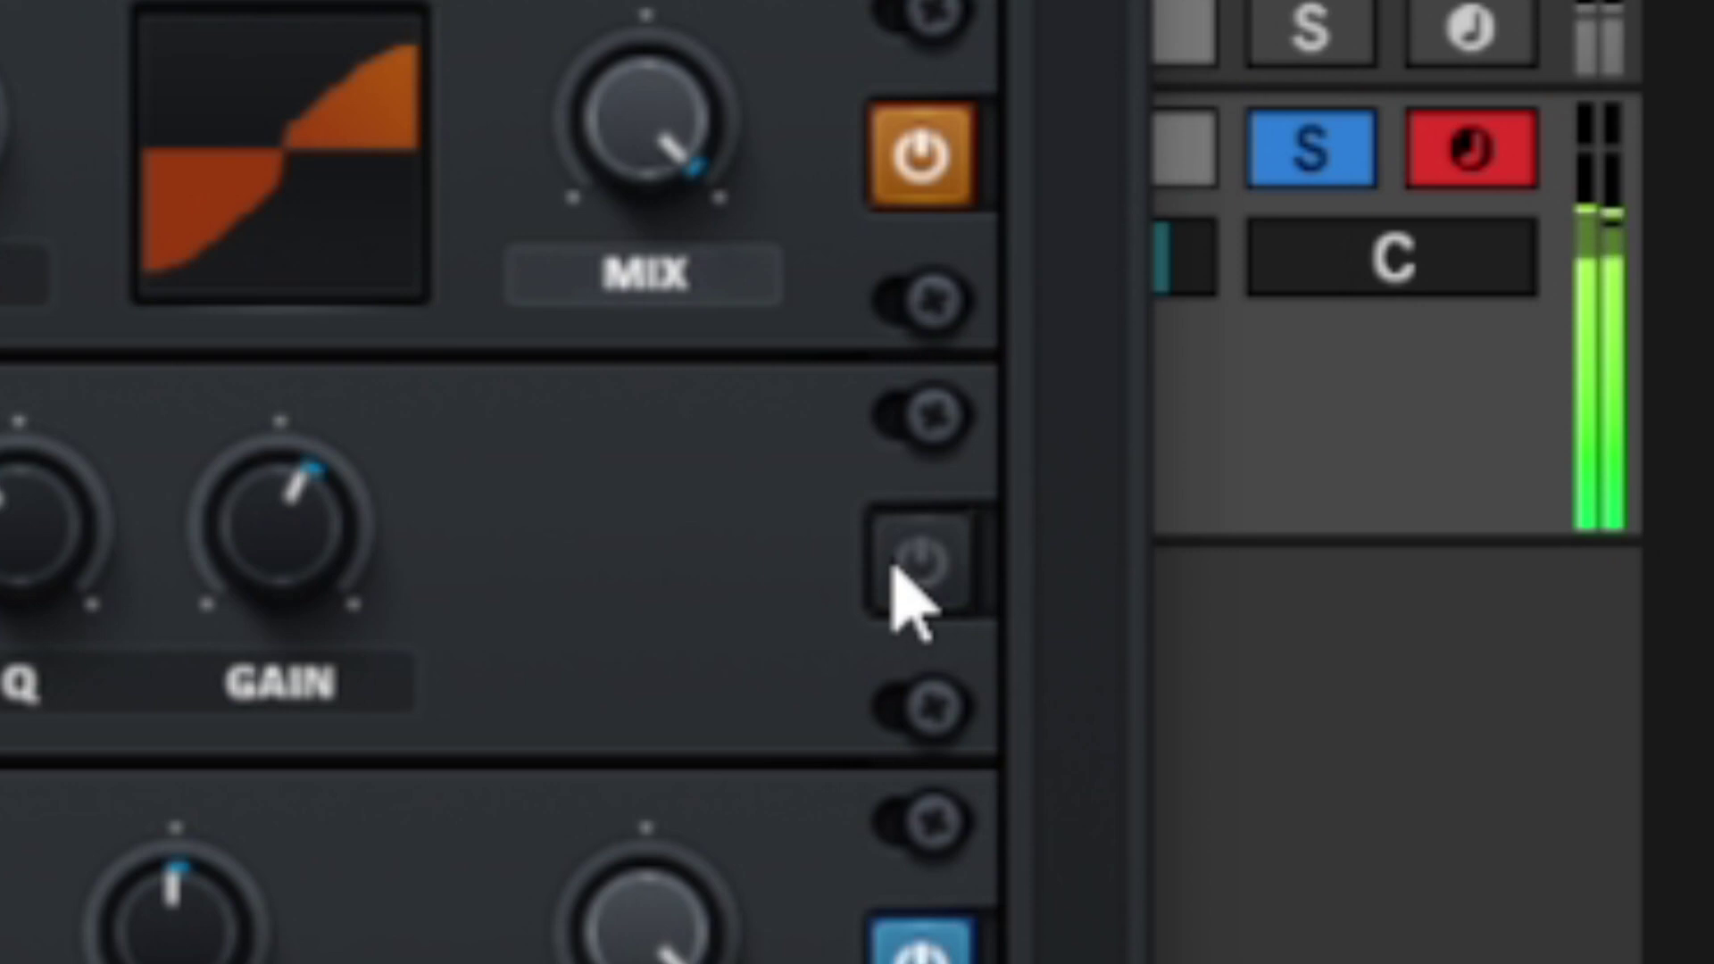
pyautogui.click(895, 576)
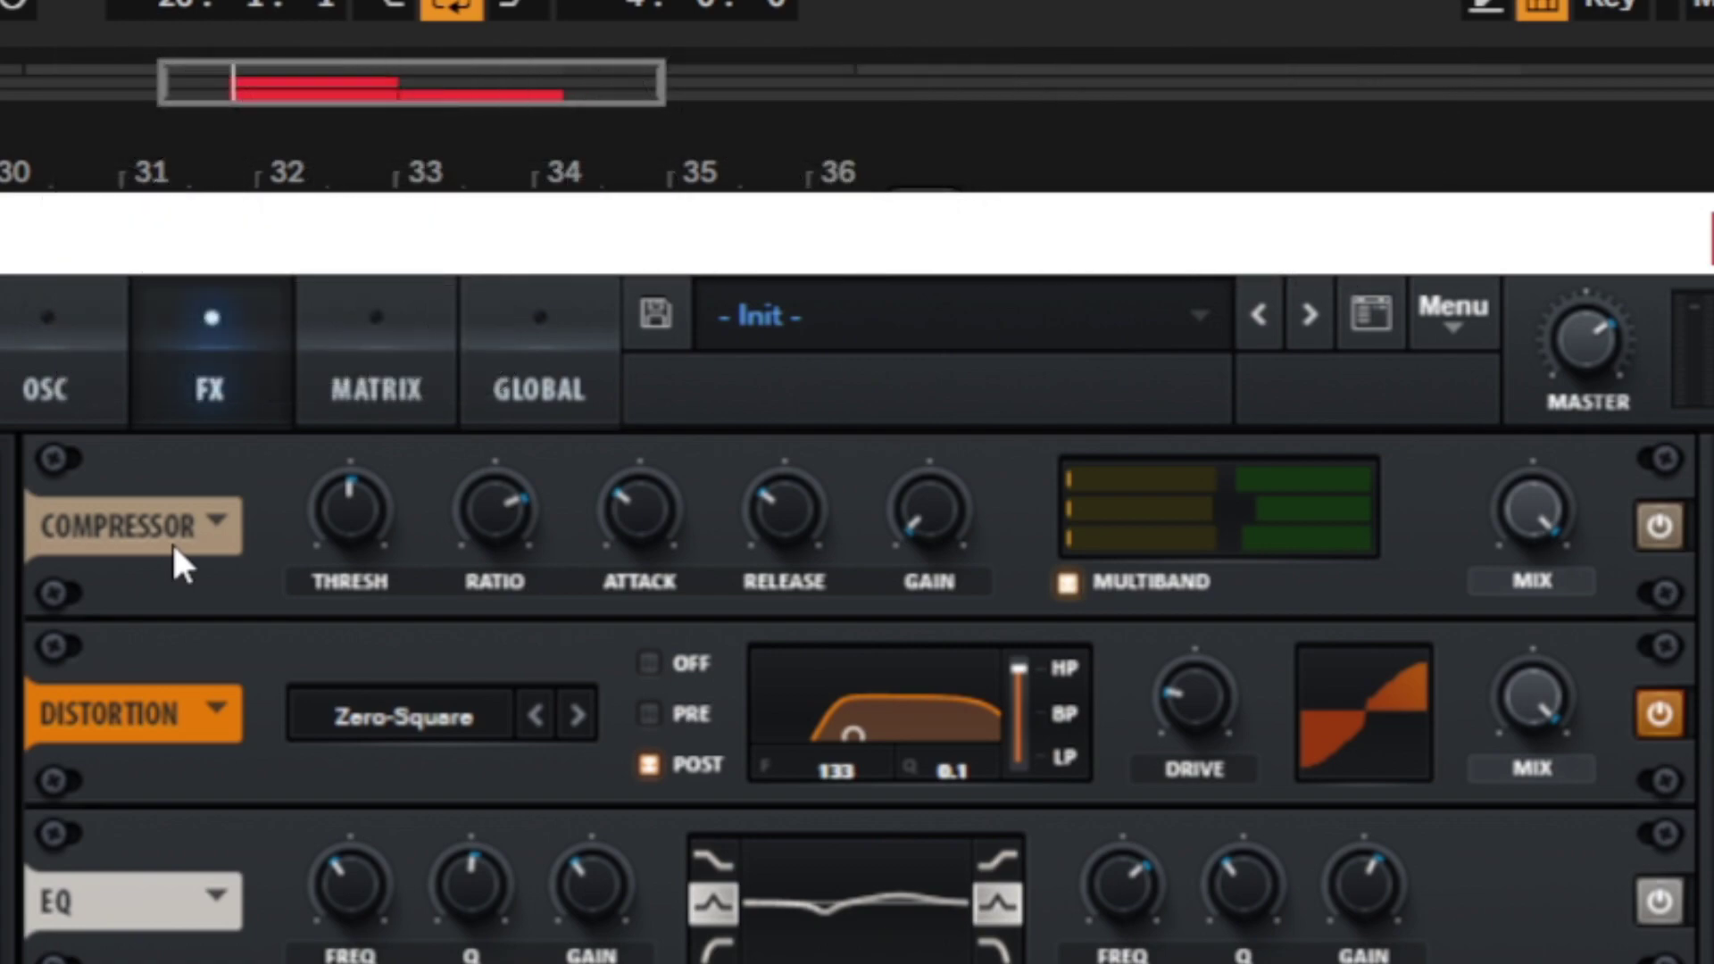
# Step: Reset compressor release and attack to defaults and drag the multiband H band down
pyautogui.rightClick(798, 396)
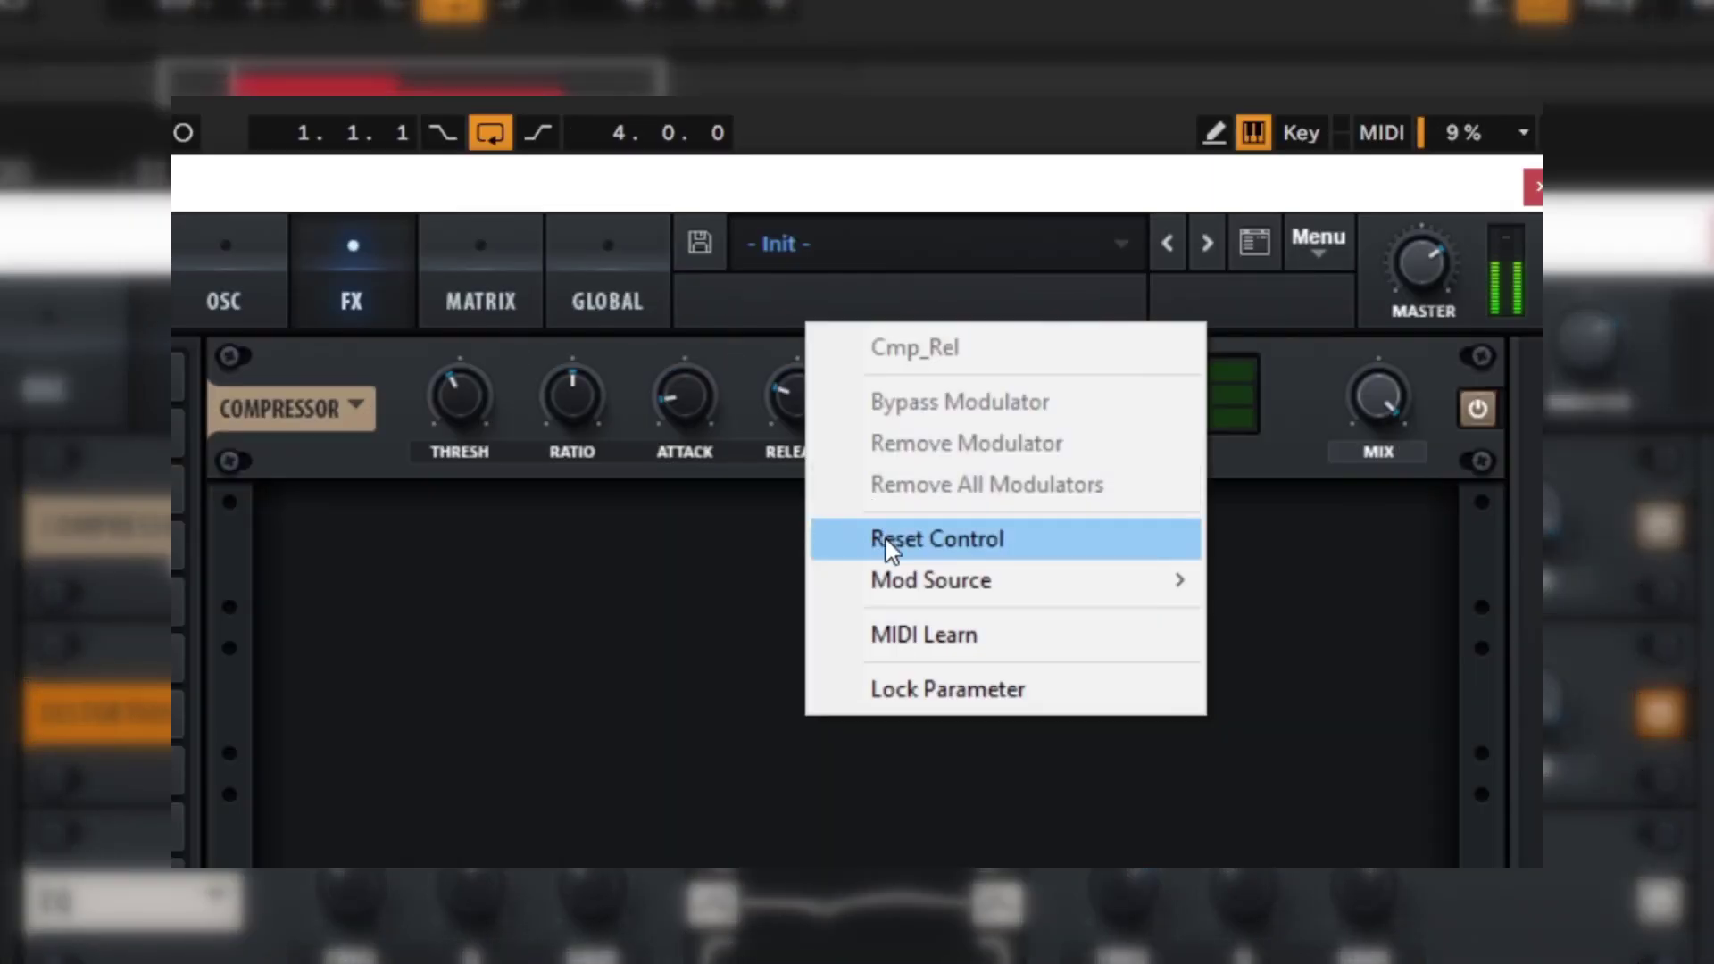
pyautogui.click(873, 539)
pyautogui.rightClick(700, 406)
pyautogui.click(722, 555)
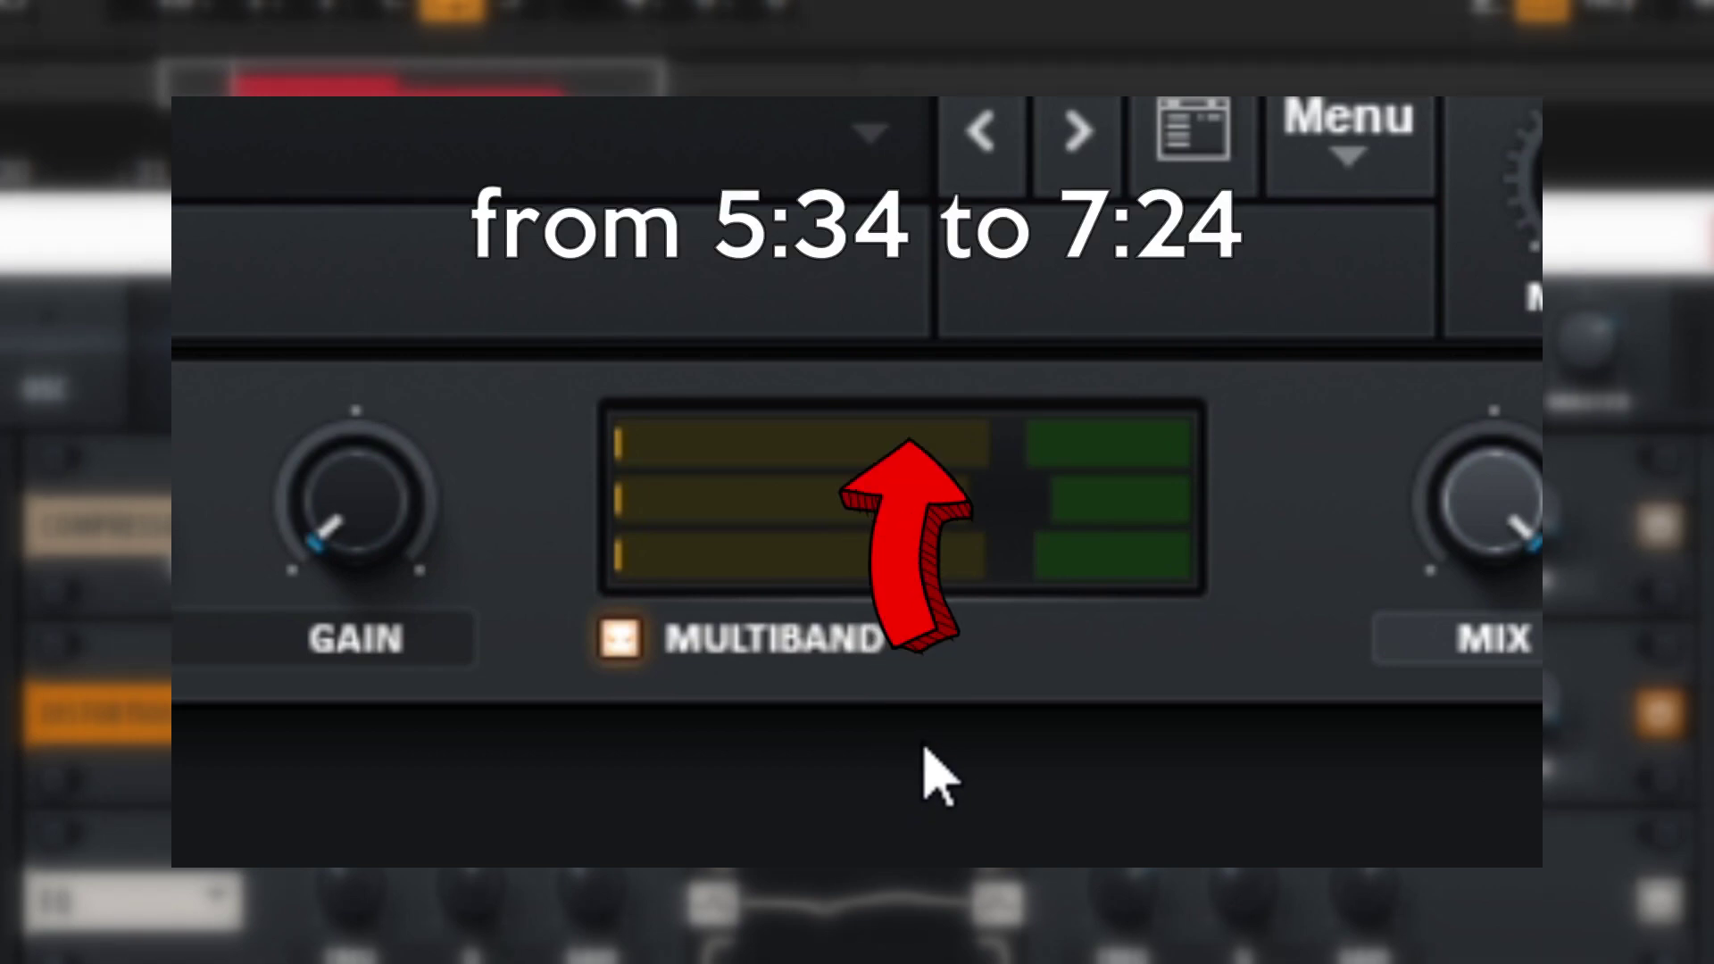
pyautogui.moveTo(988, 490)
pyautogui.mouseDown()
pyautogui.moveTo(865, 486)
pyautogui.moveTo(875, 507)
pyautogui.mouseUp()
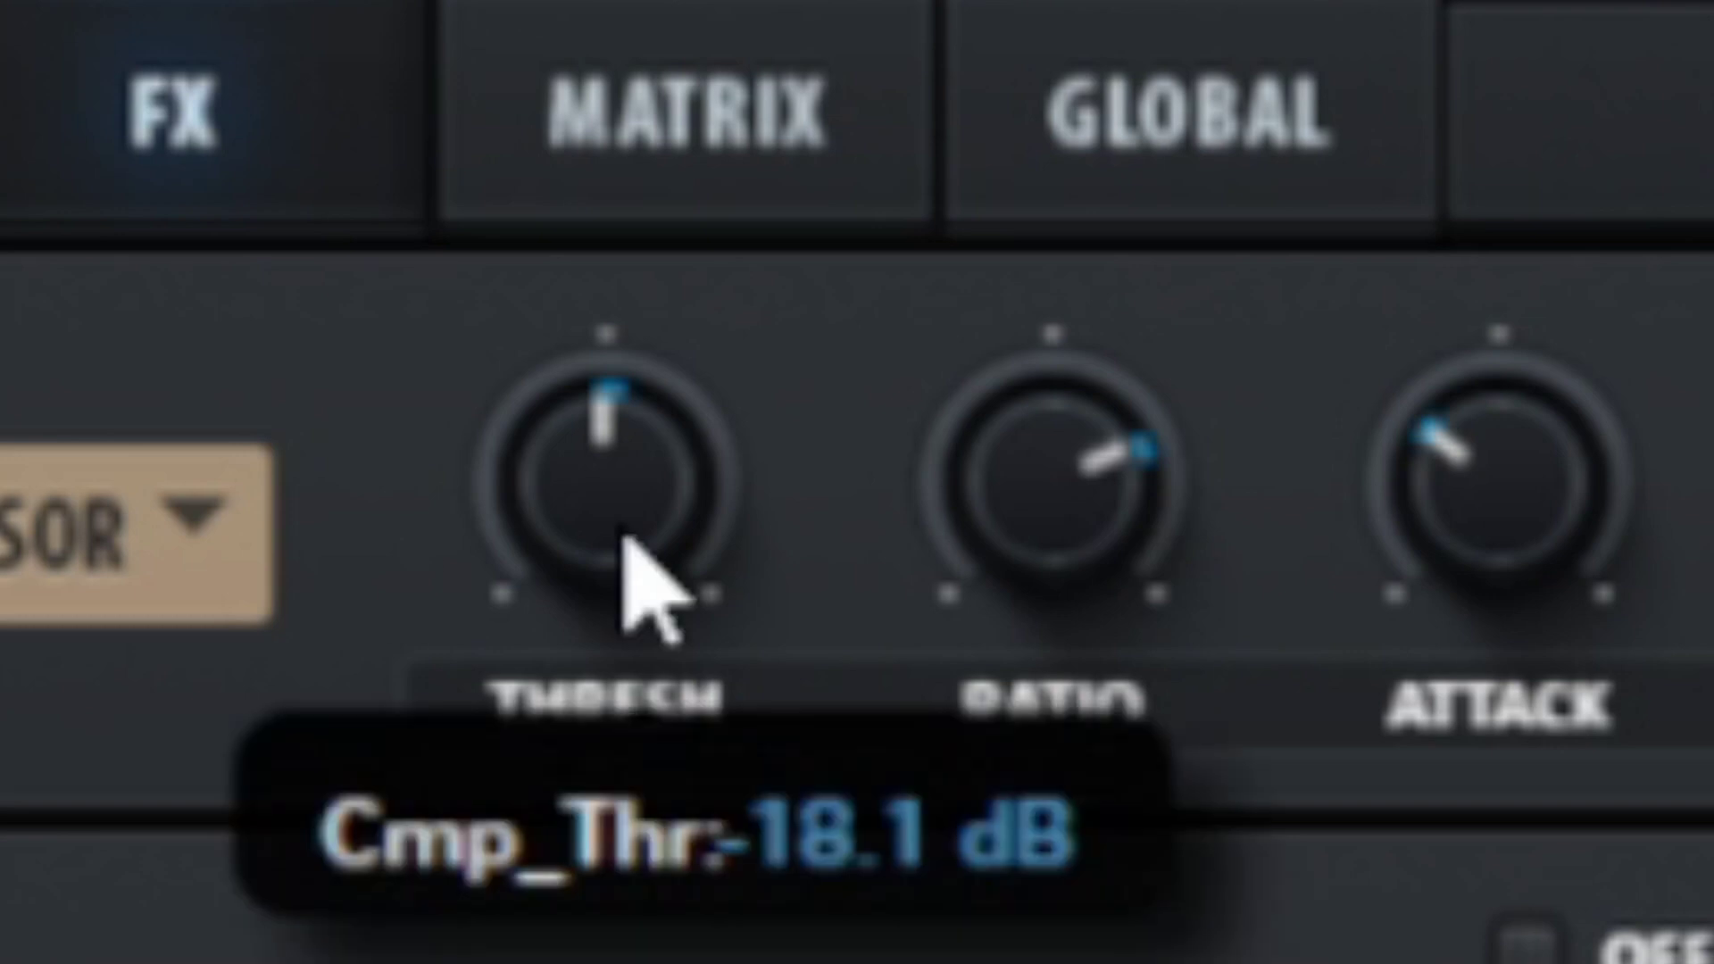
# Step: Raise the compressor threshold above -18.1 dB and adjust the ratio knob
pyautogui.scroll(3, 625, 538)
pyautogui.scroll(3, 625, 538)
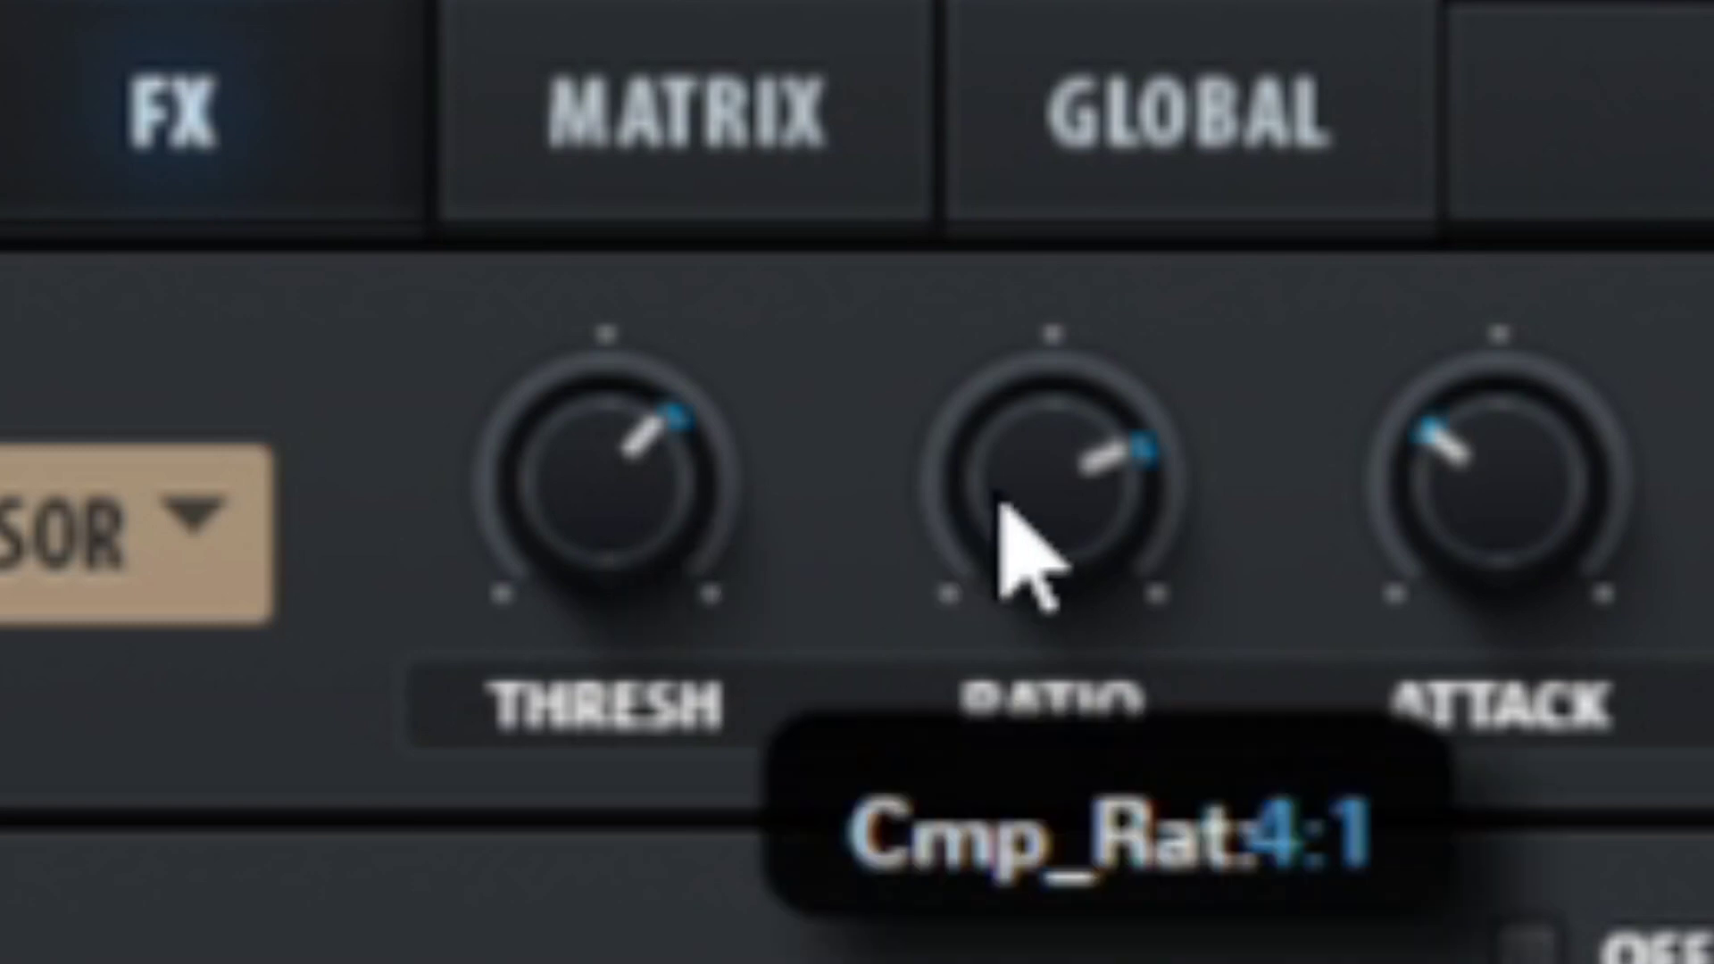
pyautogui.scroll(-1, 1003, 509)
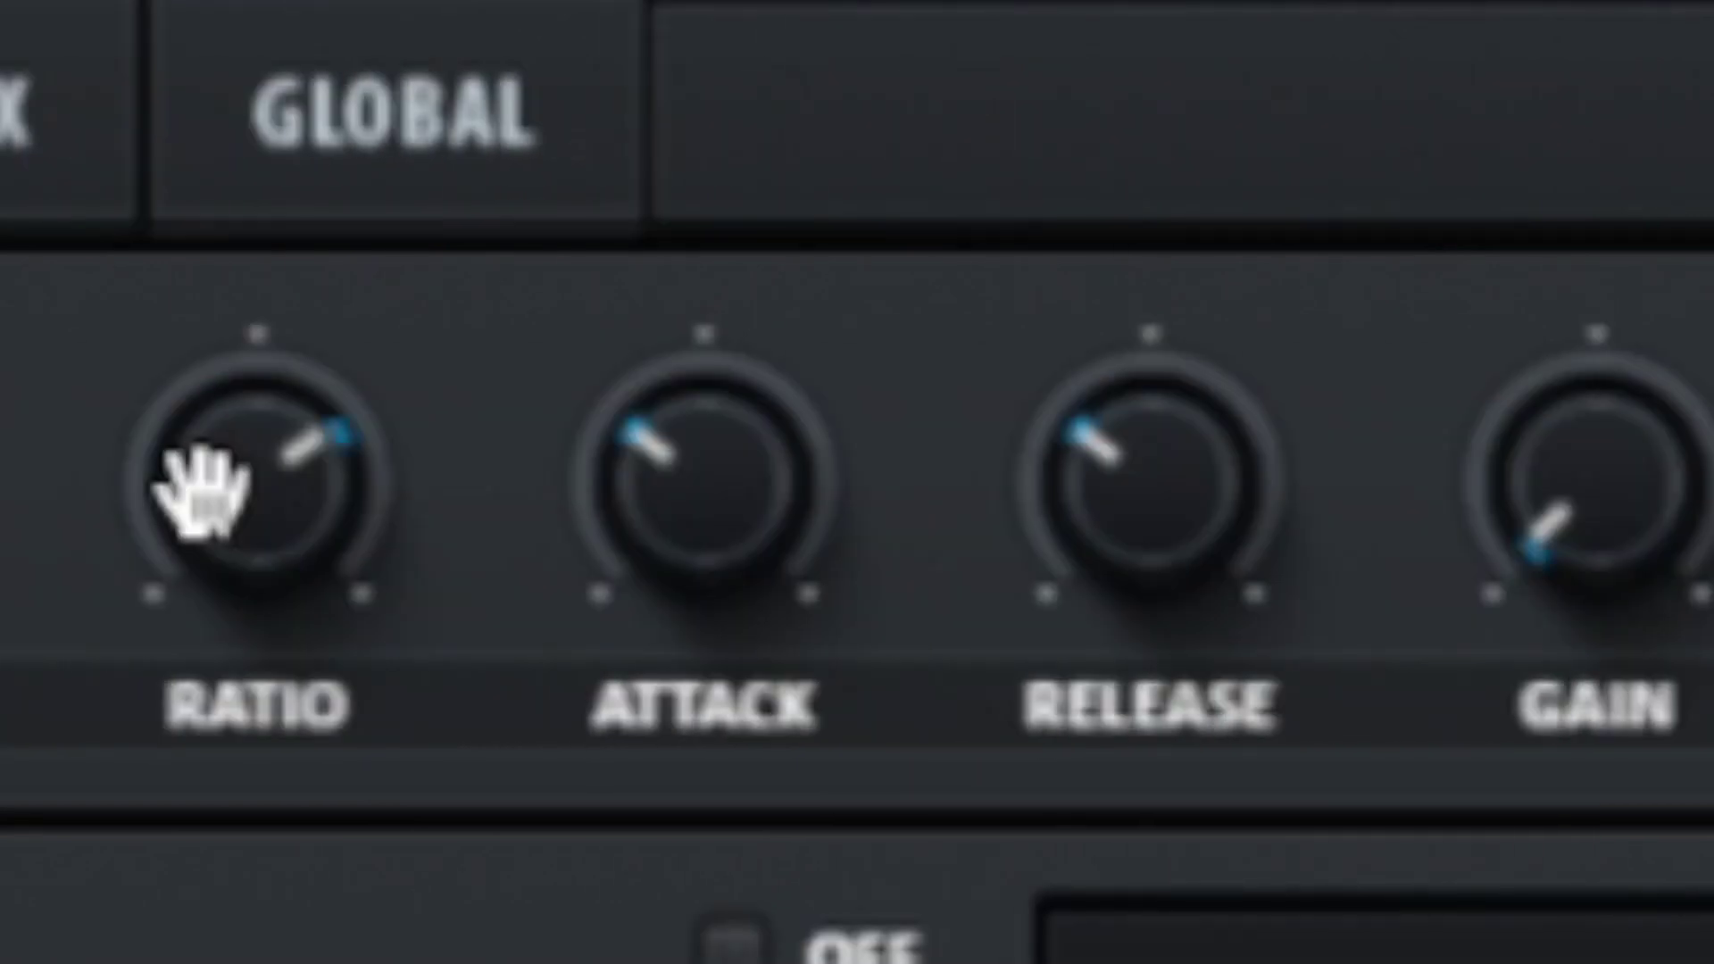
pyautogui.click(728, 487)
pyautogui.click(1162, 463)
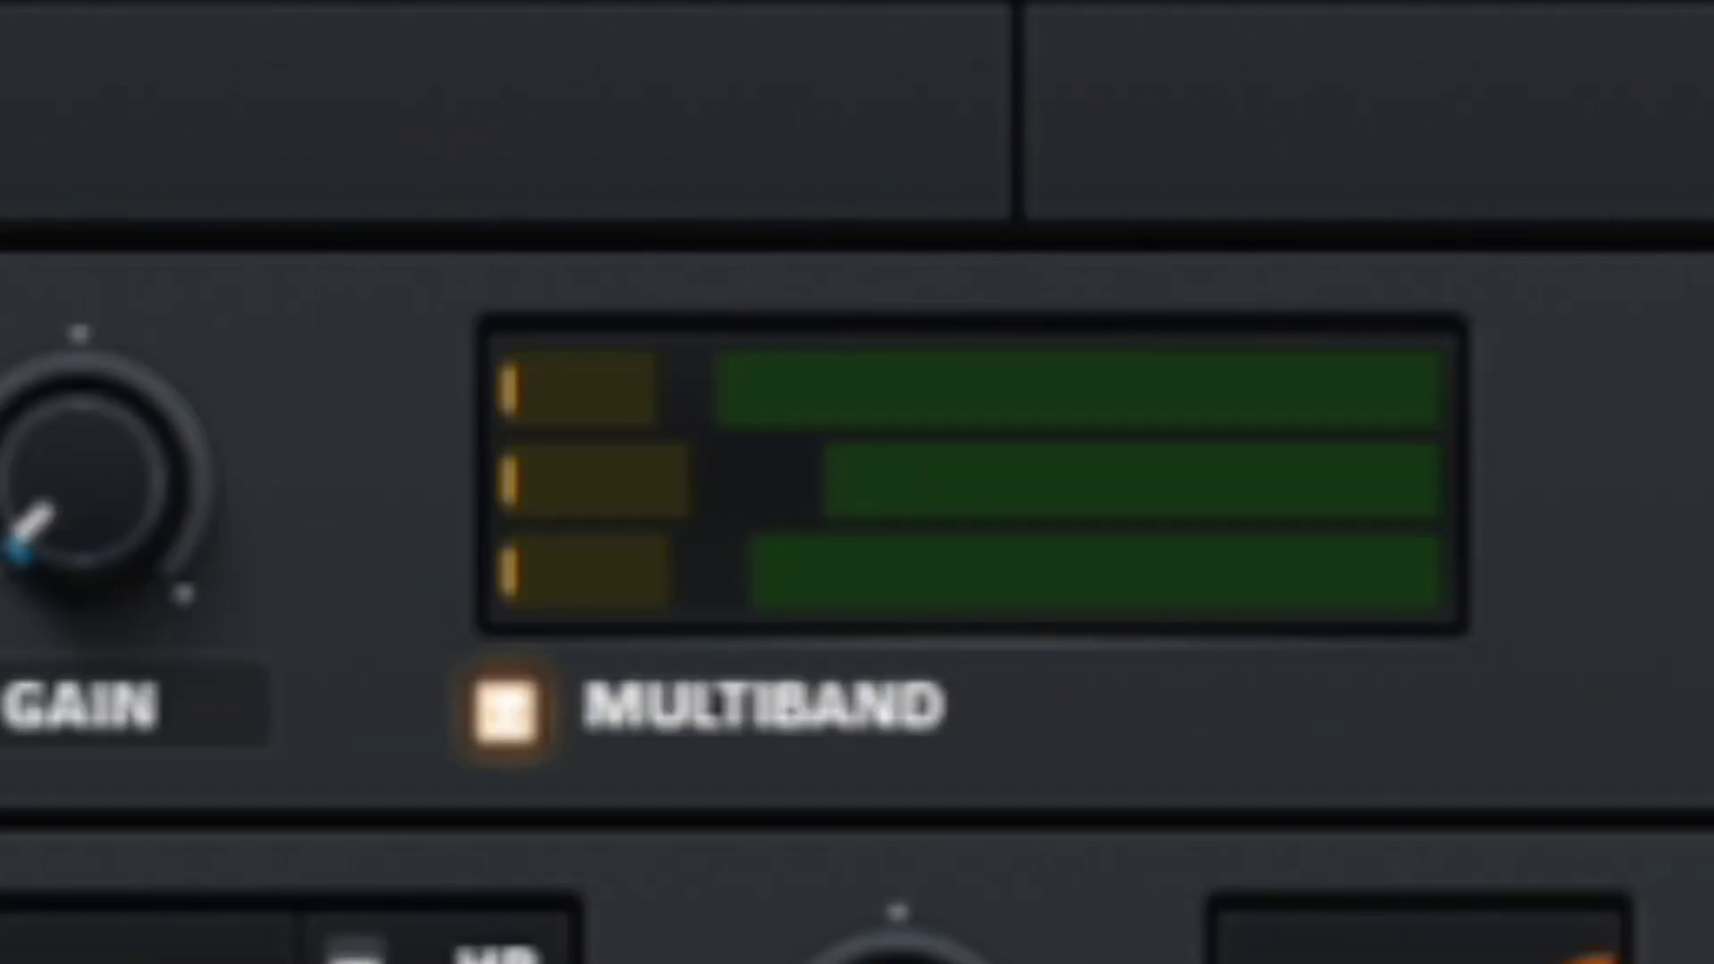
pyautogui.click(652, 466)
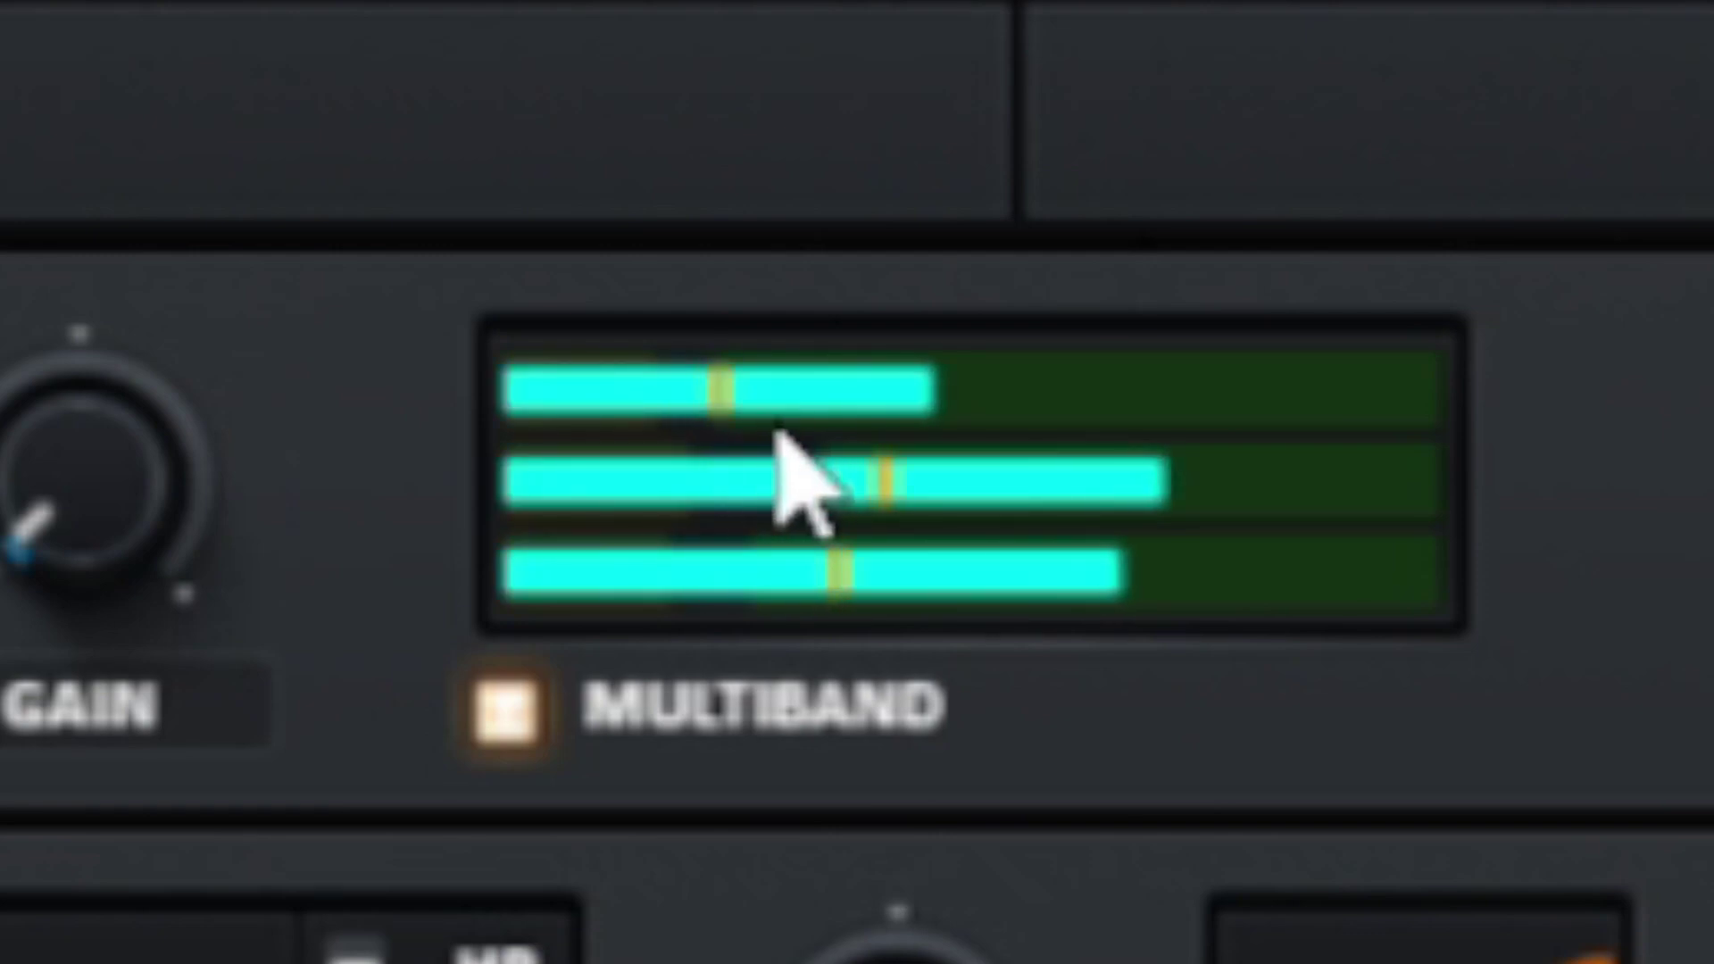
pyautogui.moveTo(807, 417)
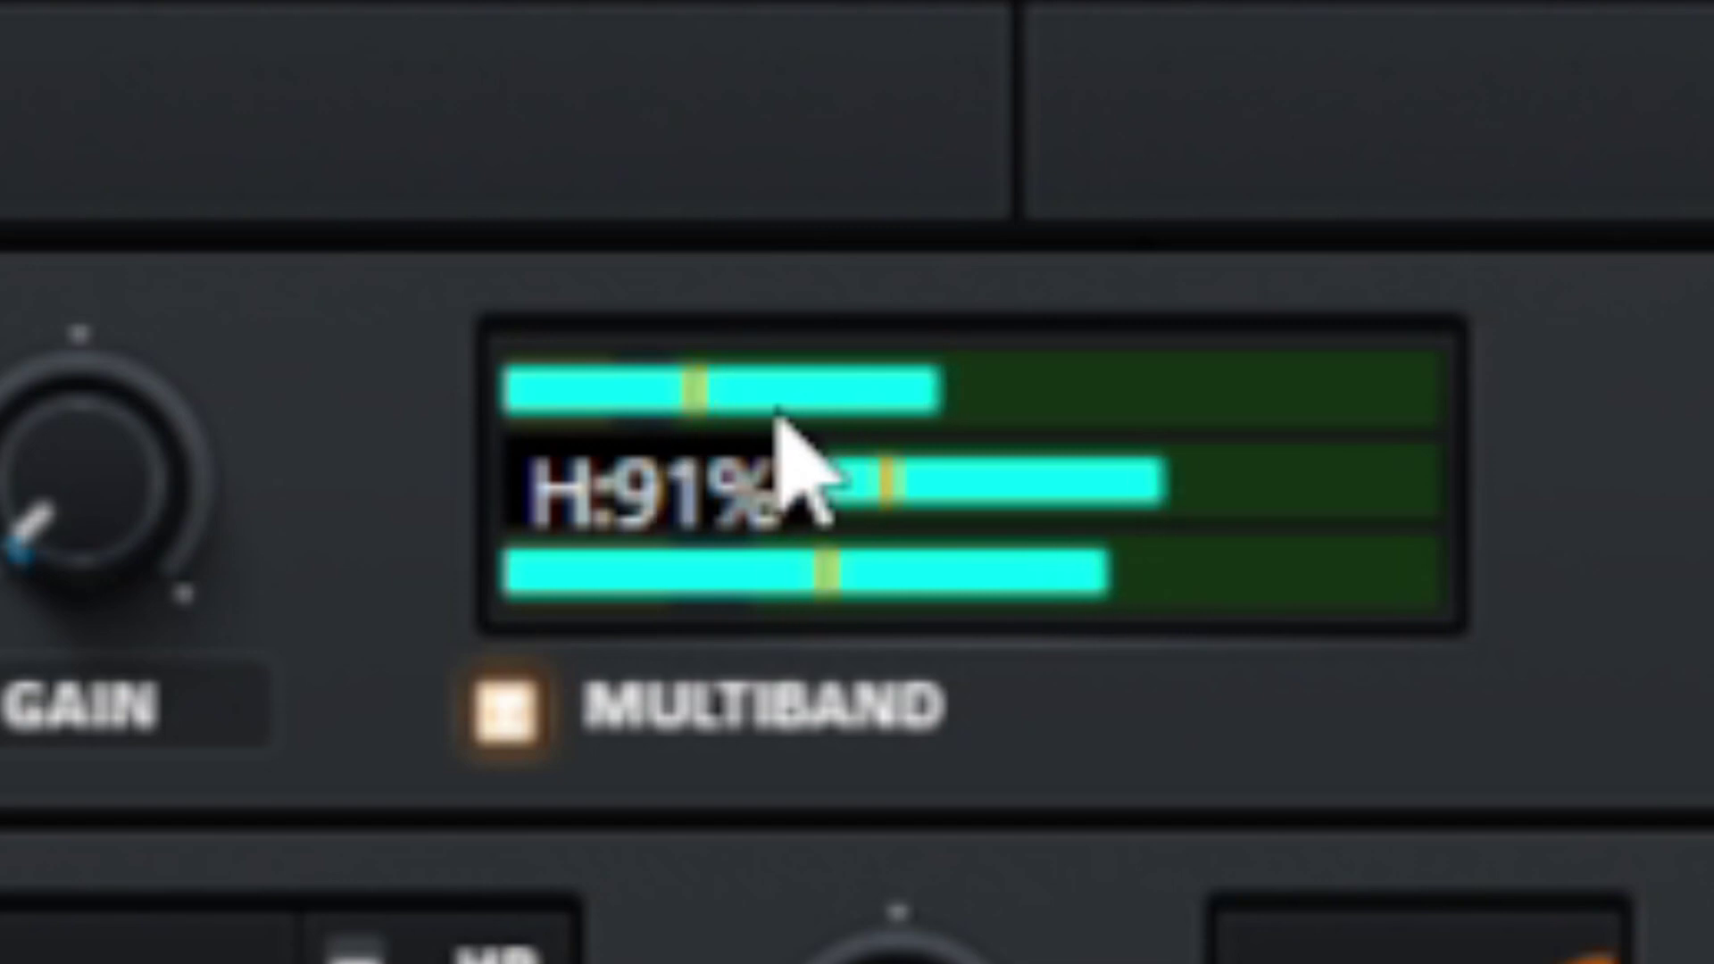
pyautogui.moveTo(976, 517)
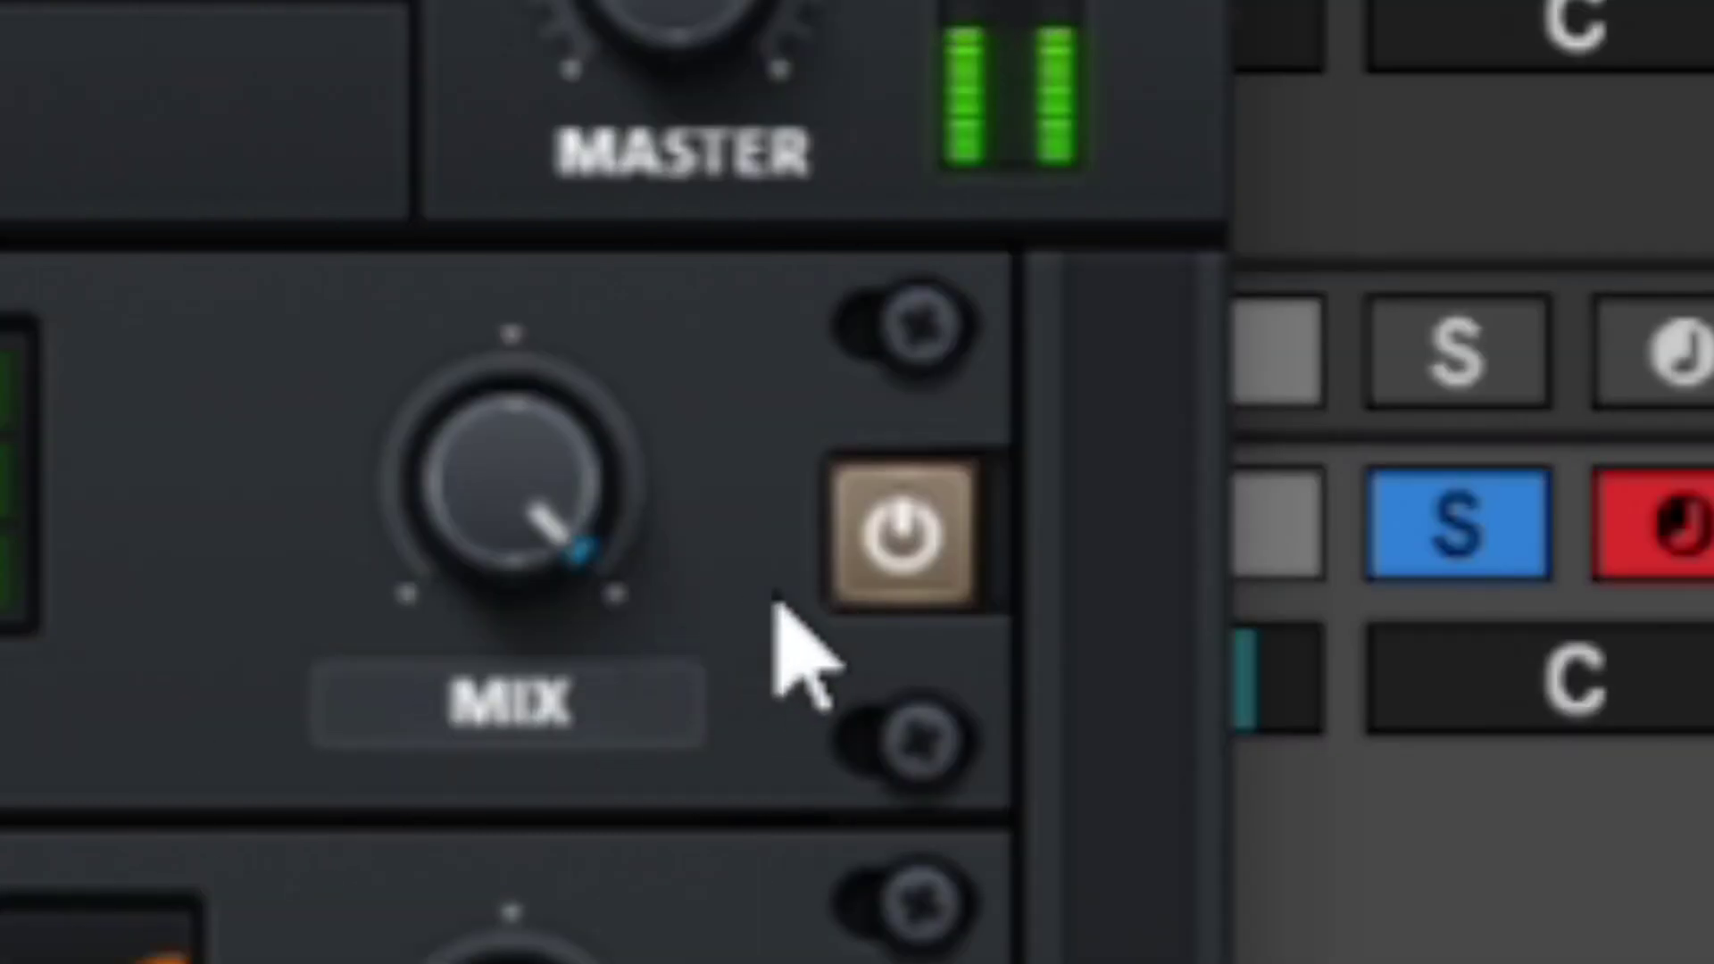
pyautogui.click(864, 553)
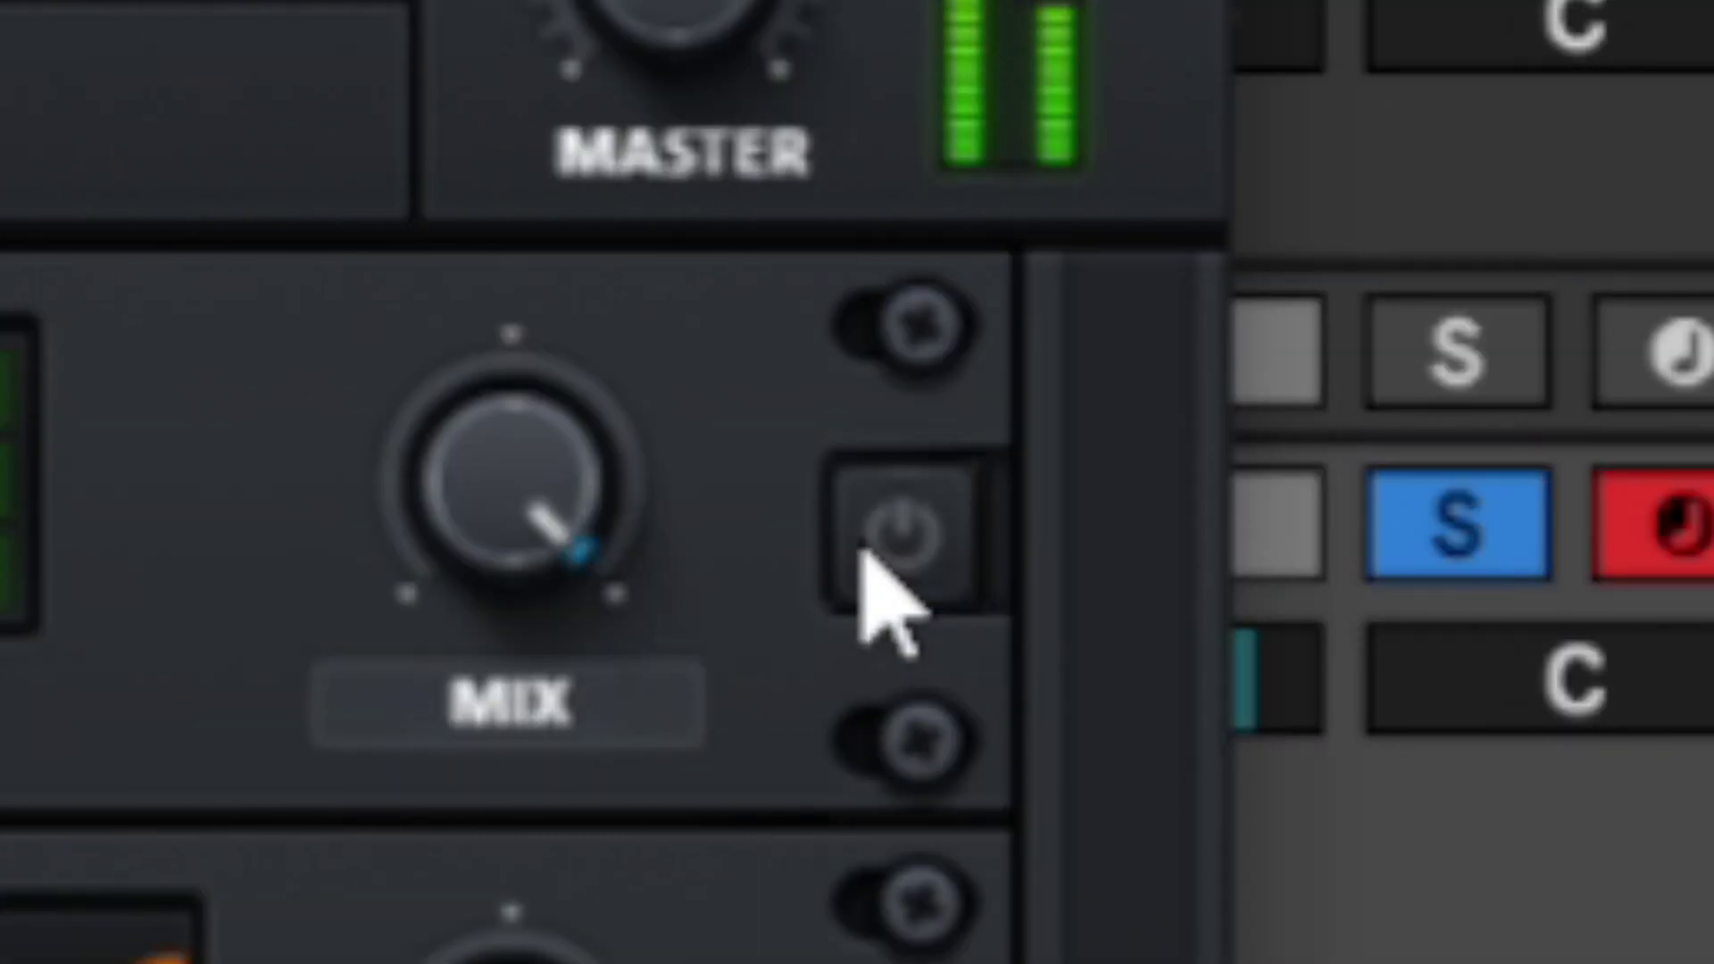
pyautogui.click(864, 556)
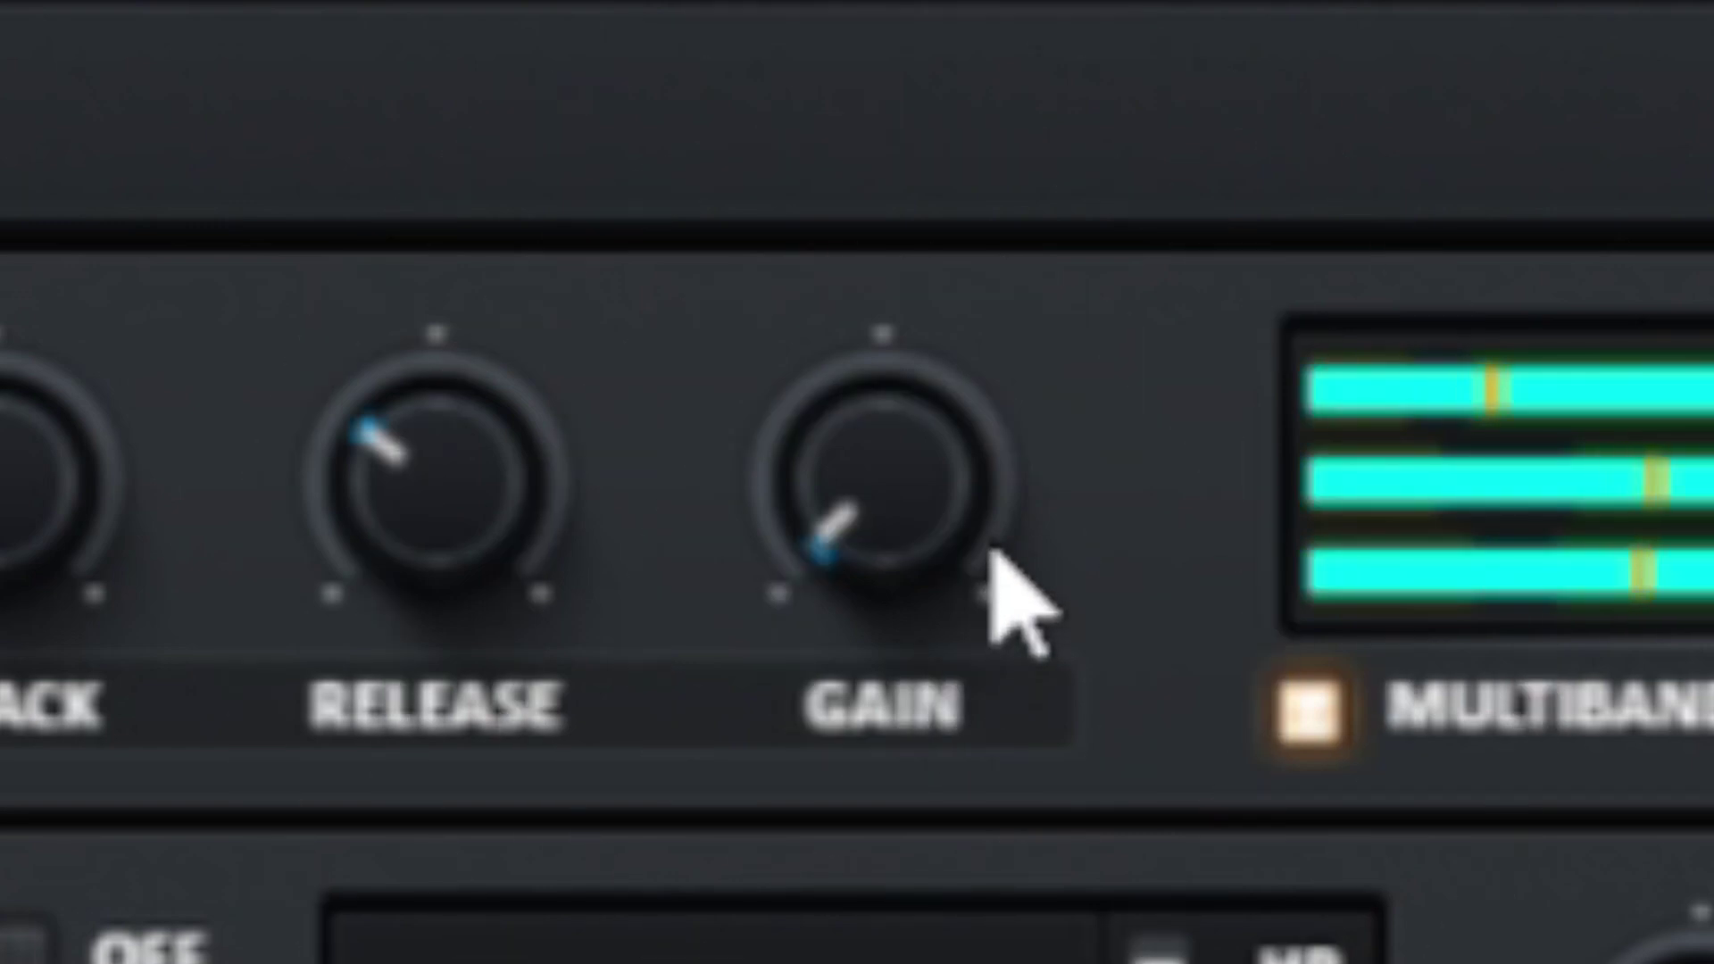
# Step: Raise the compressor makeup gain to about 1.6 dB, then bypass-check it and turn it back on
pyautogui.moveTo(912, 540)
pyautogui.moveTo(912, 540); pyautogui.dragTo(921, 399)
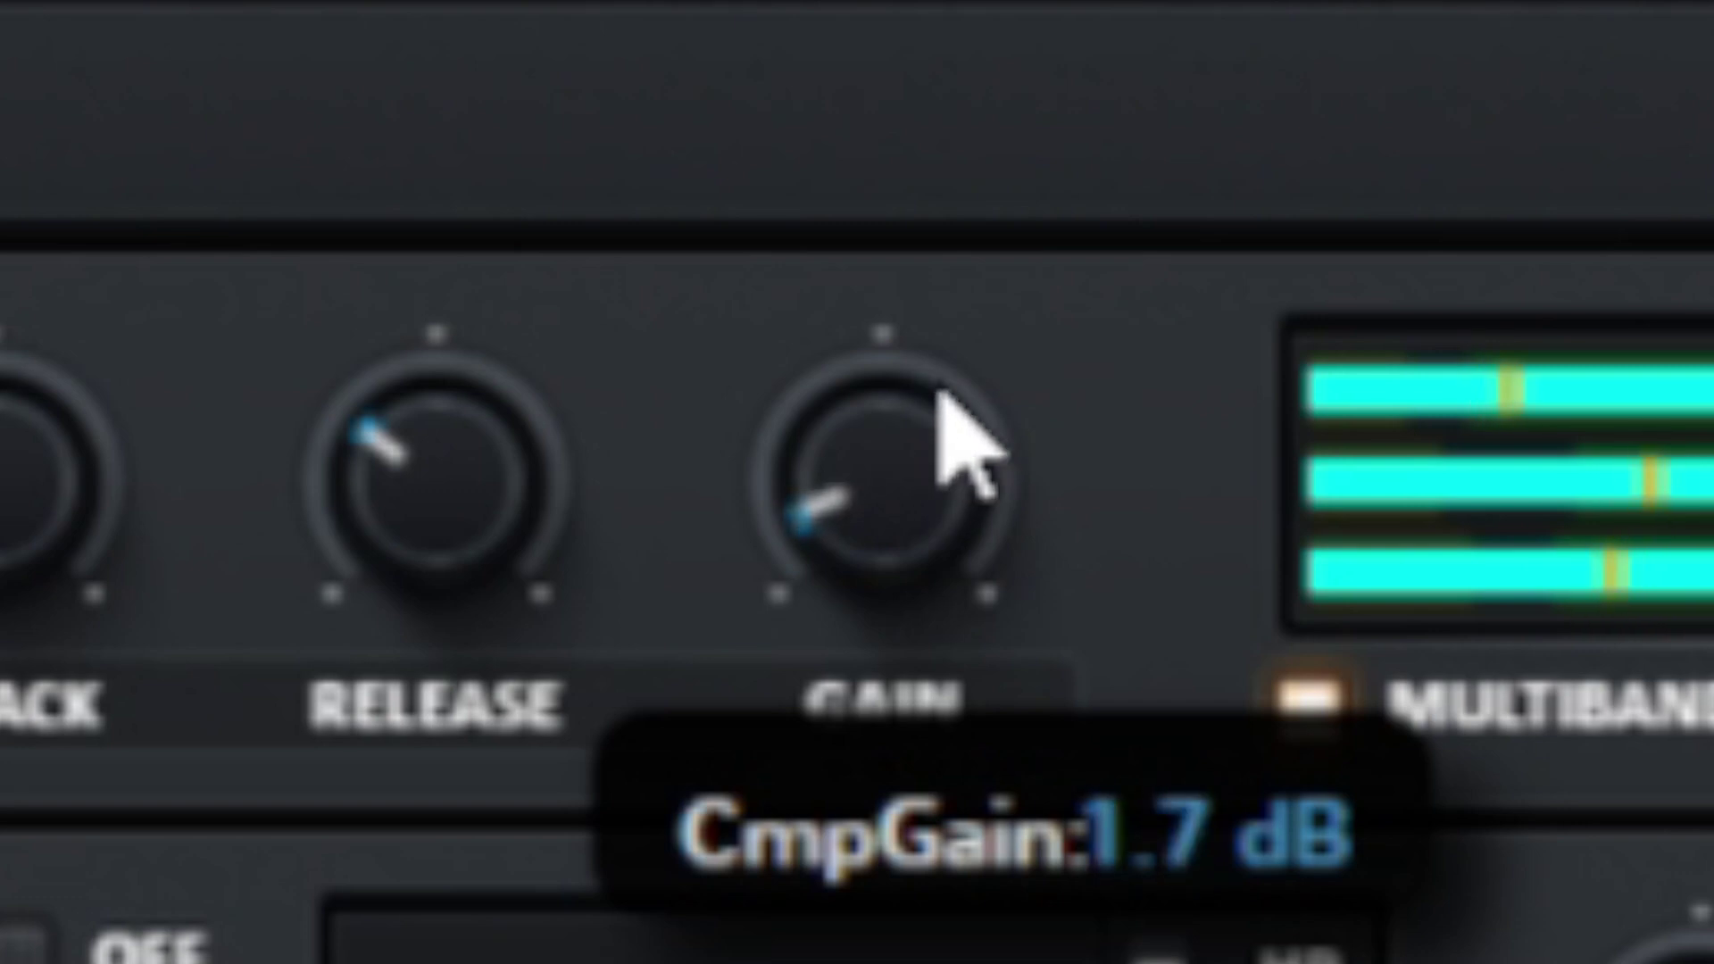
pyautogui.moveTo(944, 397); pyautogui.dragTo(918, 385)
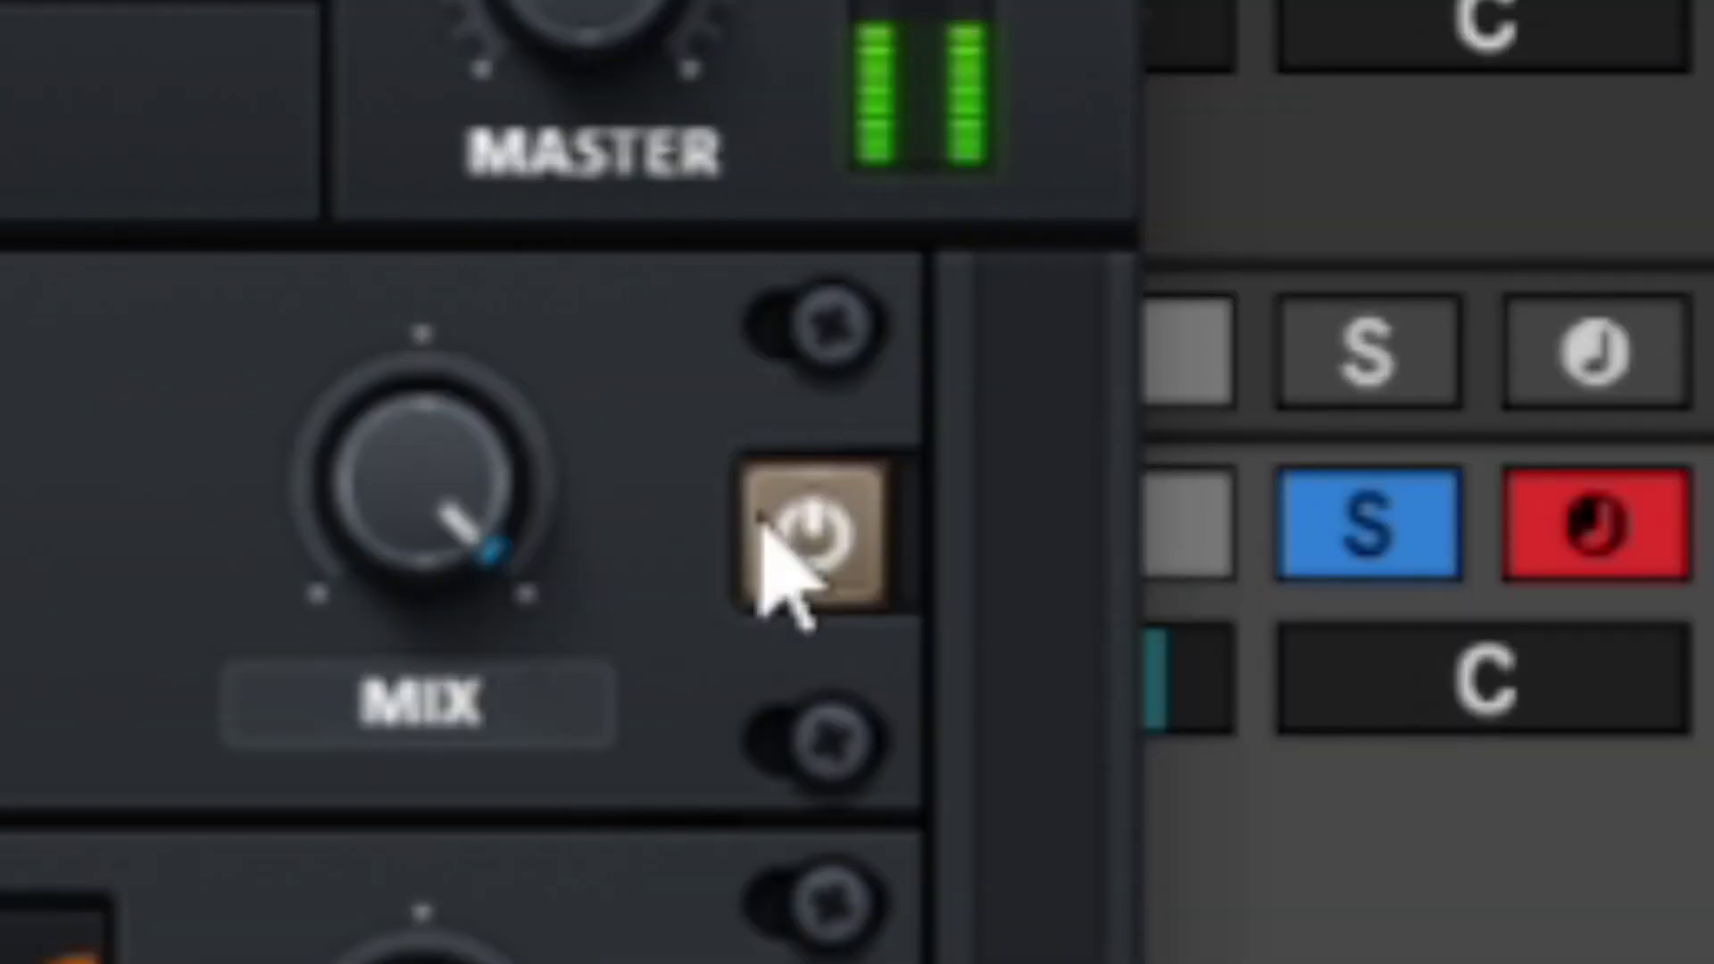
pyautogui.click(764, 527)
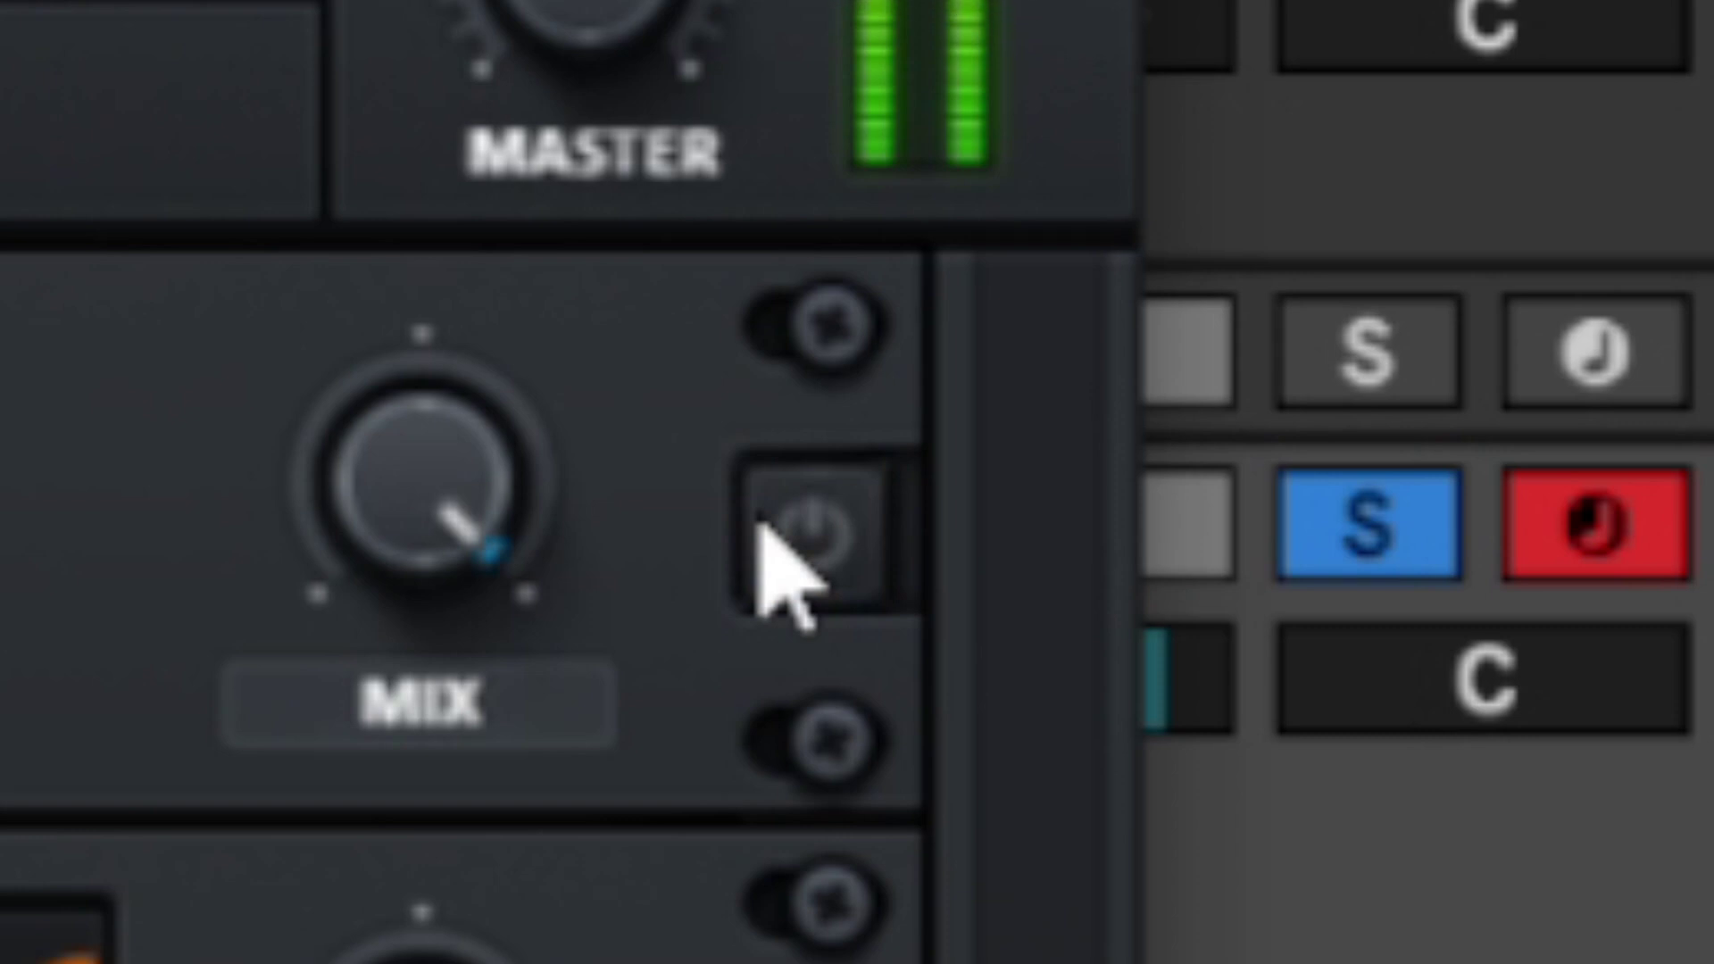
pyautogui.click(764, 526)
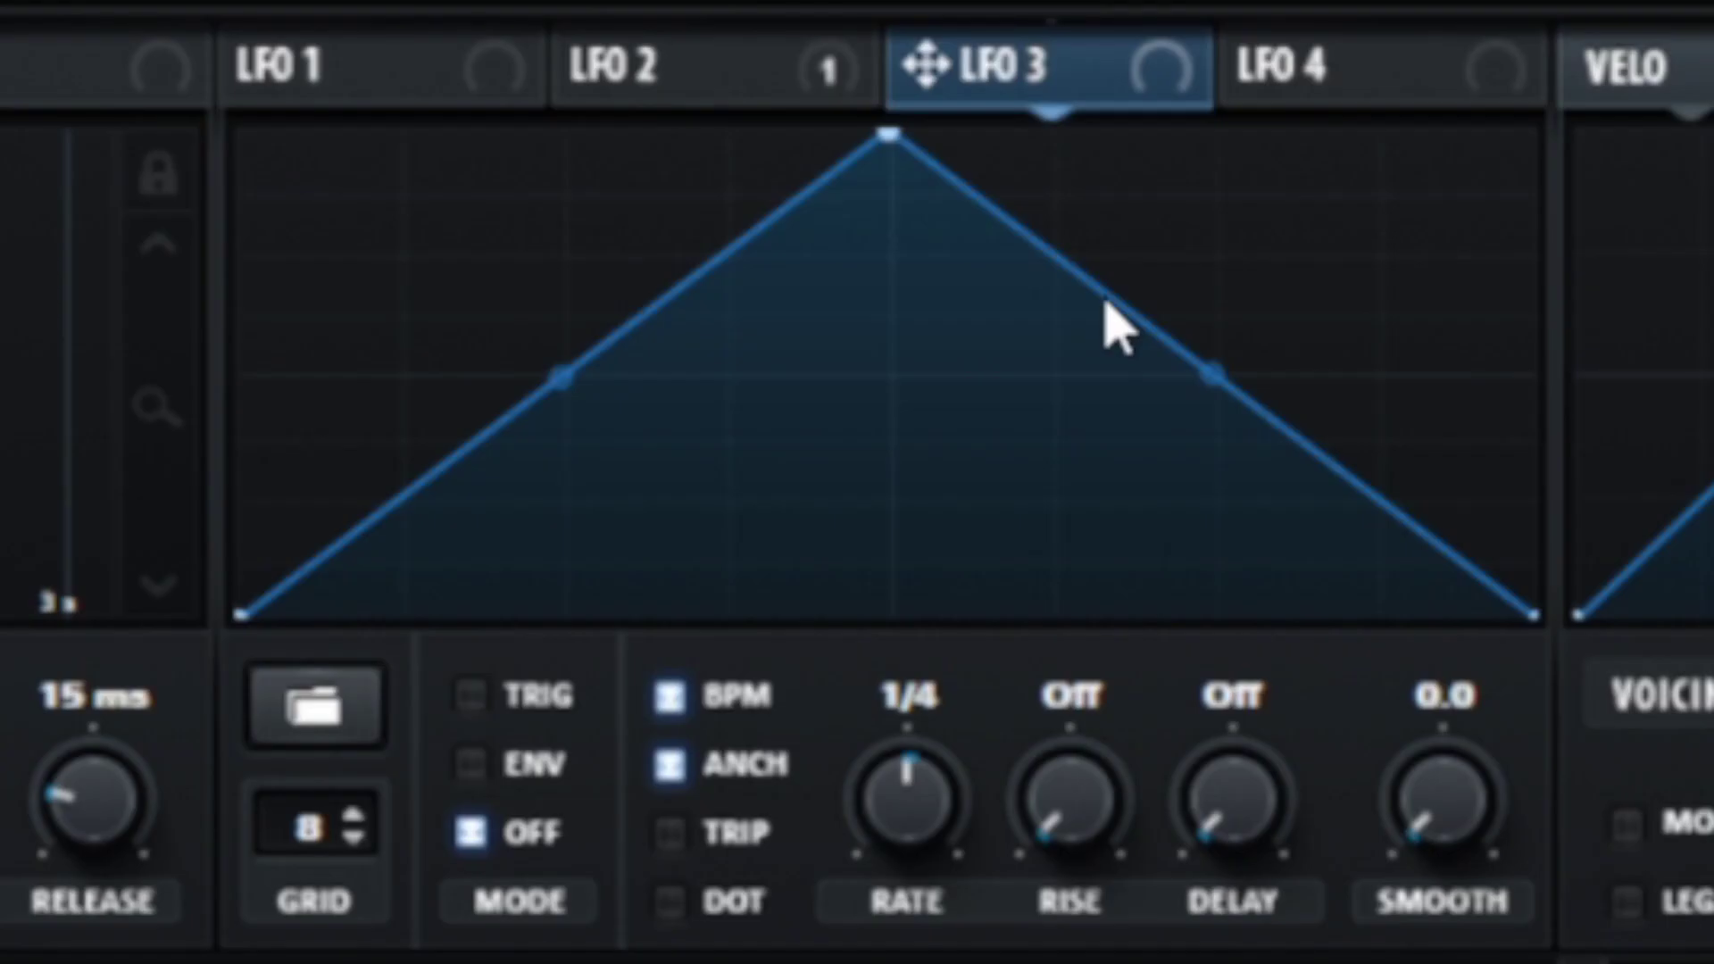
# Step: Reshape LFO 3 into a gate held at zero that jumps to full for the final quarter
pyautogui.click(1107, 303)
pyautogui.click(886, 795)
pyautogui.scroll(-1, 888, 799)
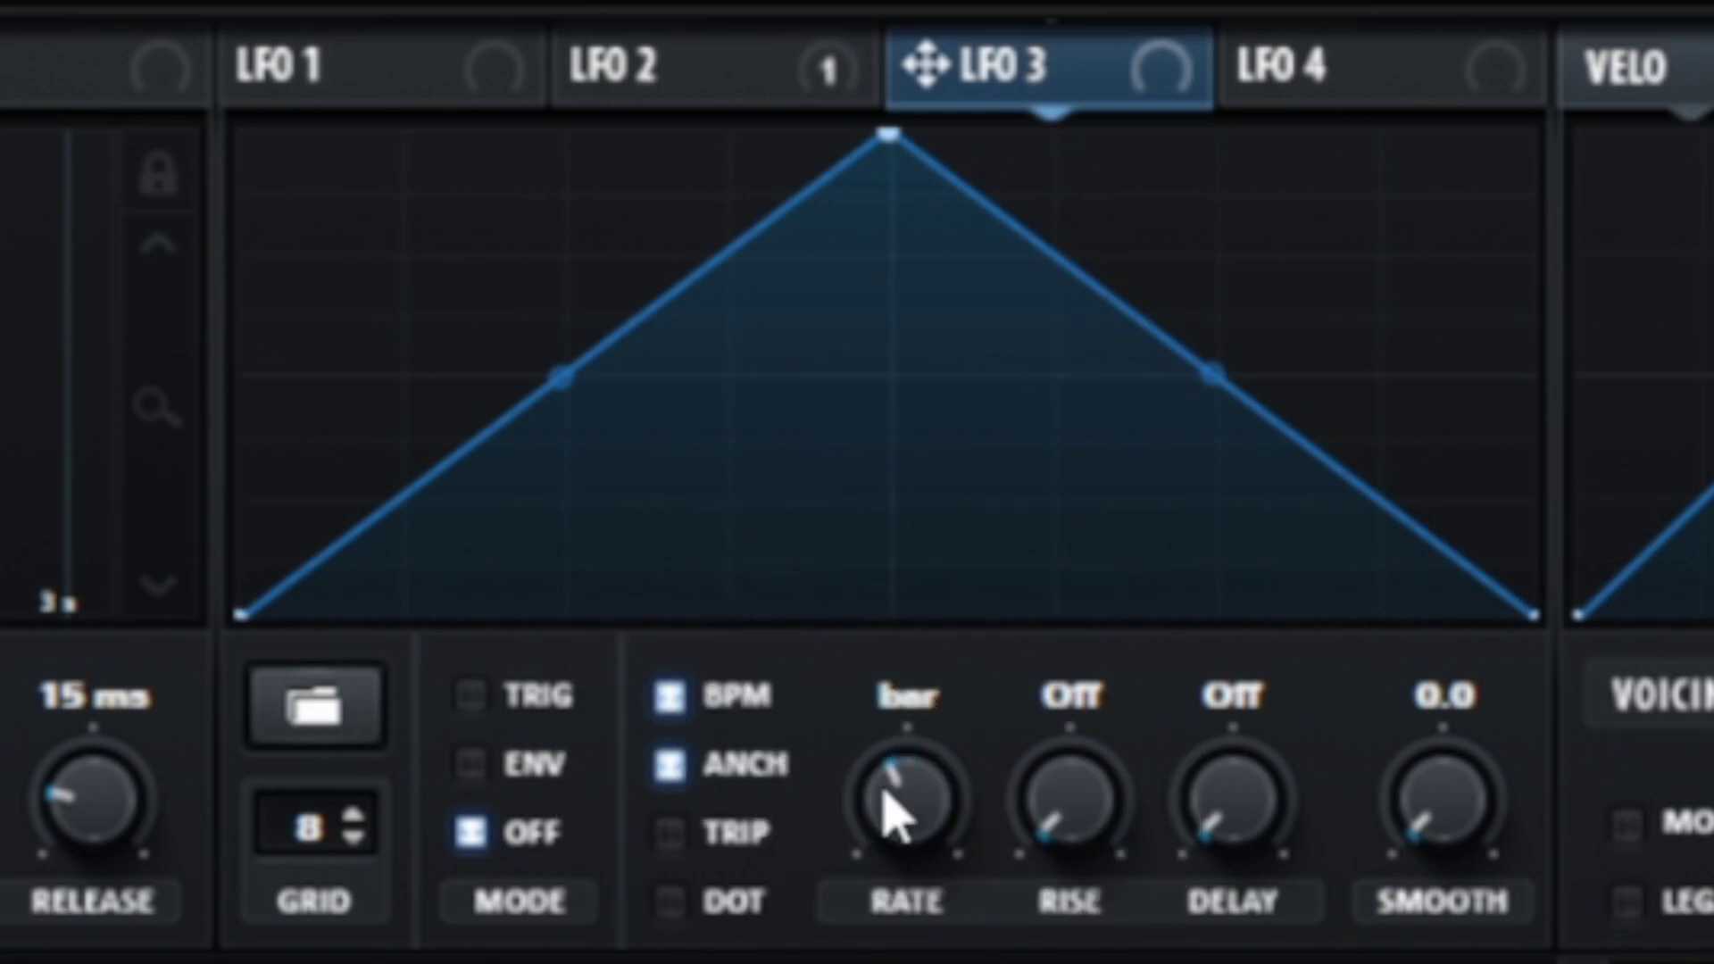
pyautogui.click(1244, 357)
pyautogui.moveTo(555, 363)
pyautogui.mouseDown()
pyautogui.moveTo(946, 711)
pyautogui.moveTo(1316, 484)
pyautogui.moveTo(1482, 75)
pyautogui.mouseUp()
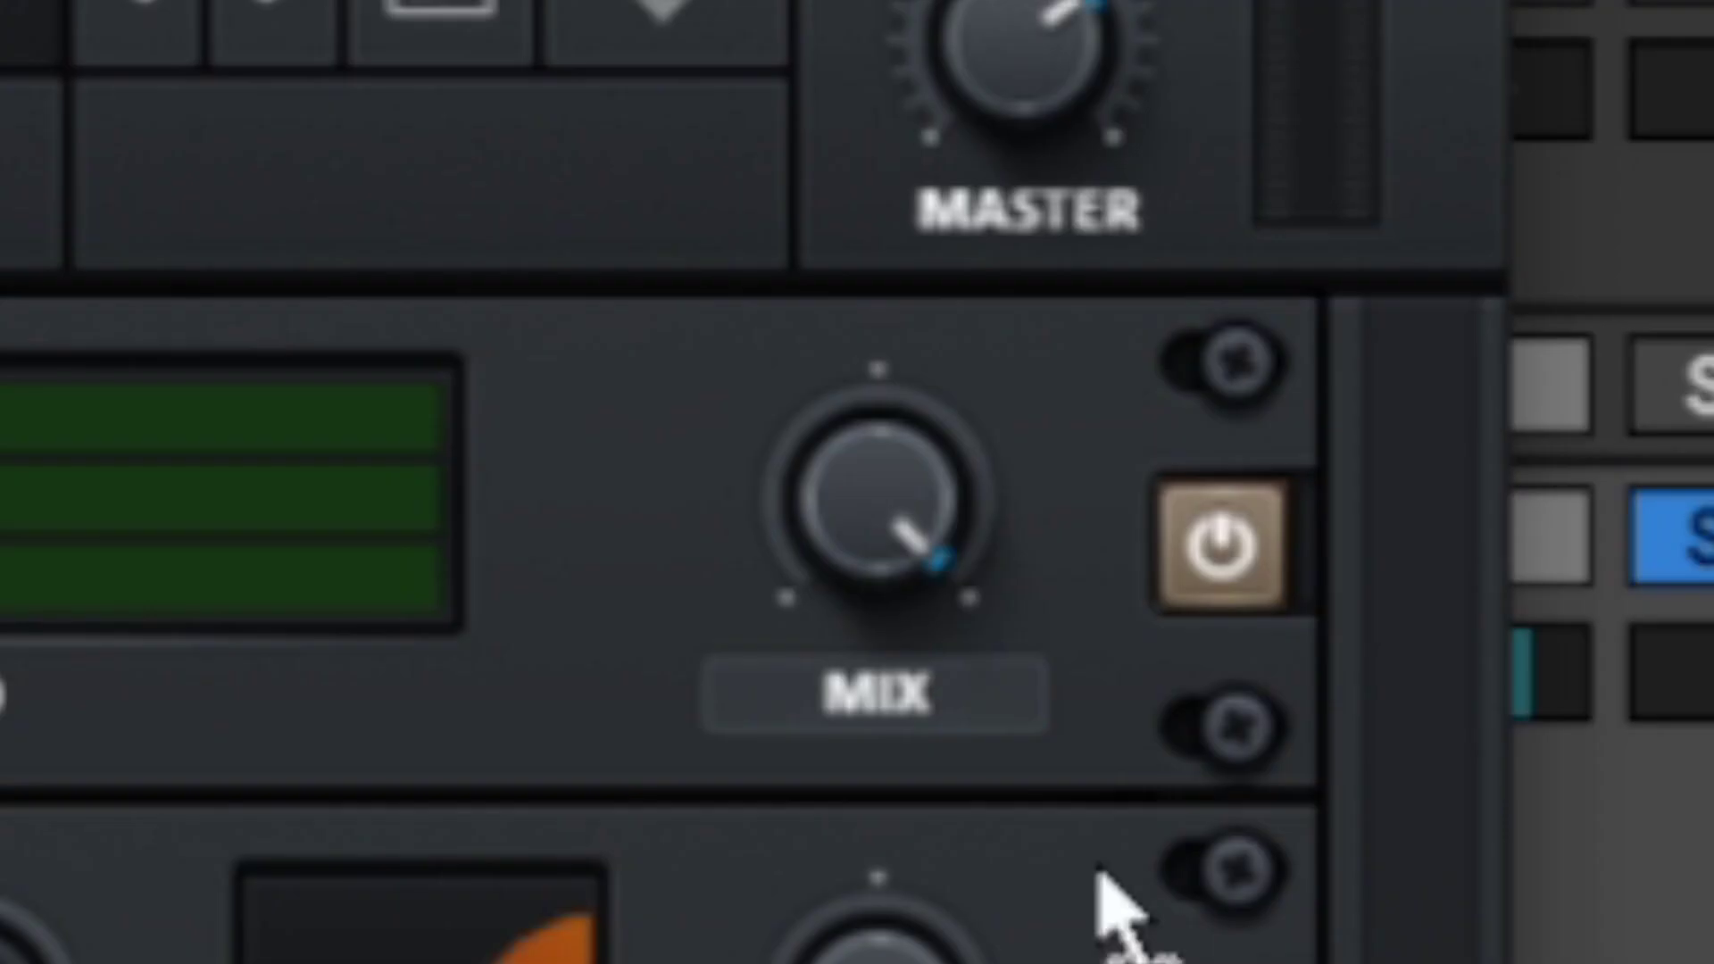
# Step: Assign LFO 3 to the compressor mix, with the mix base at zero and depth 64
pyautogui.moveTo(1103, 879); pyautogui.dragTo(900, 567)
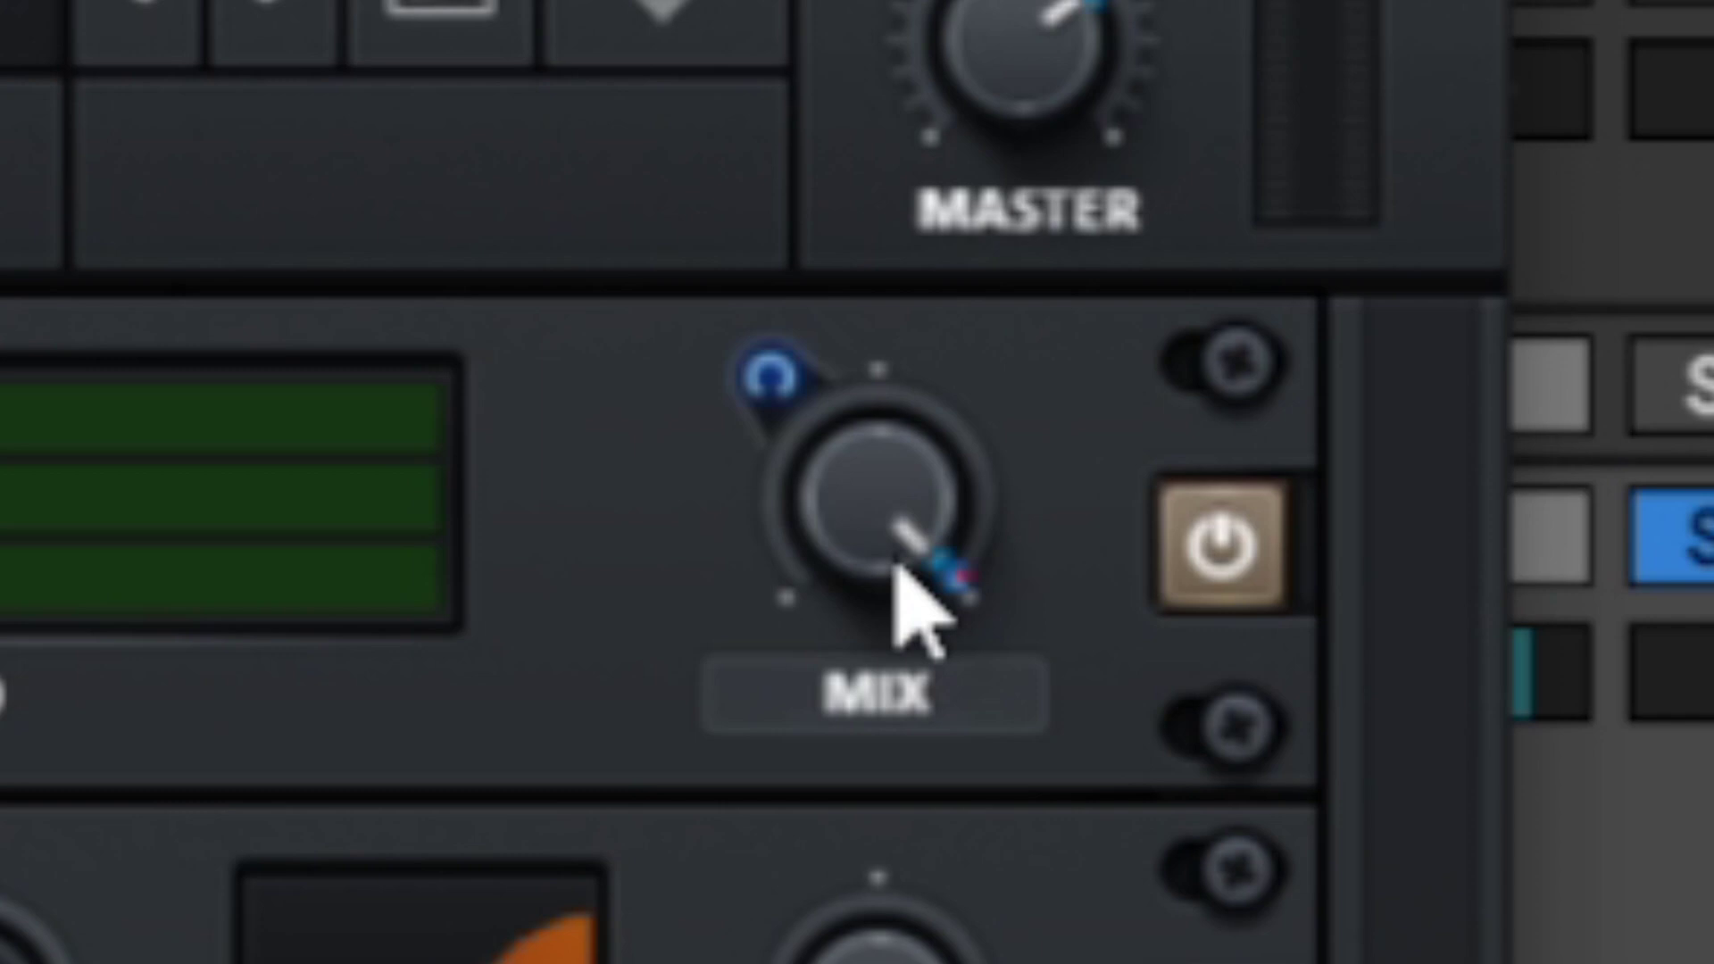
pyautogui.moveTo(872, 581); pyautogui.dragTo(708, 788)
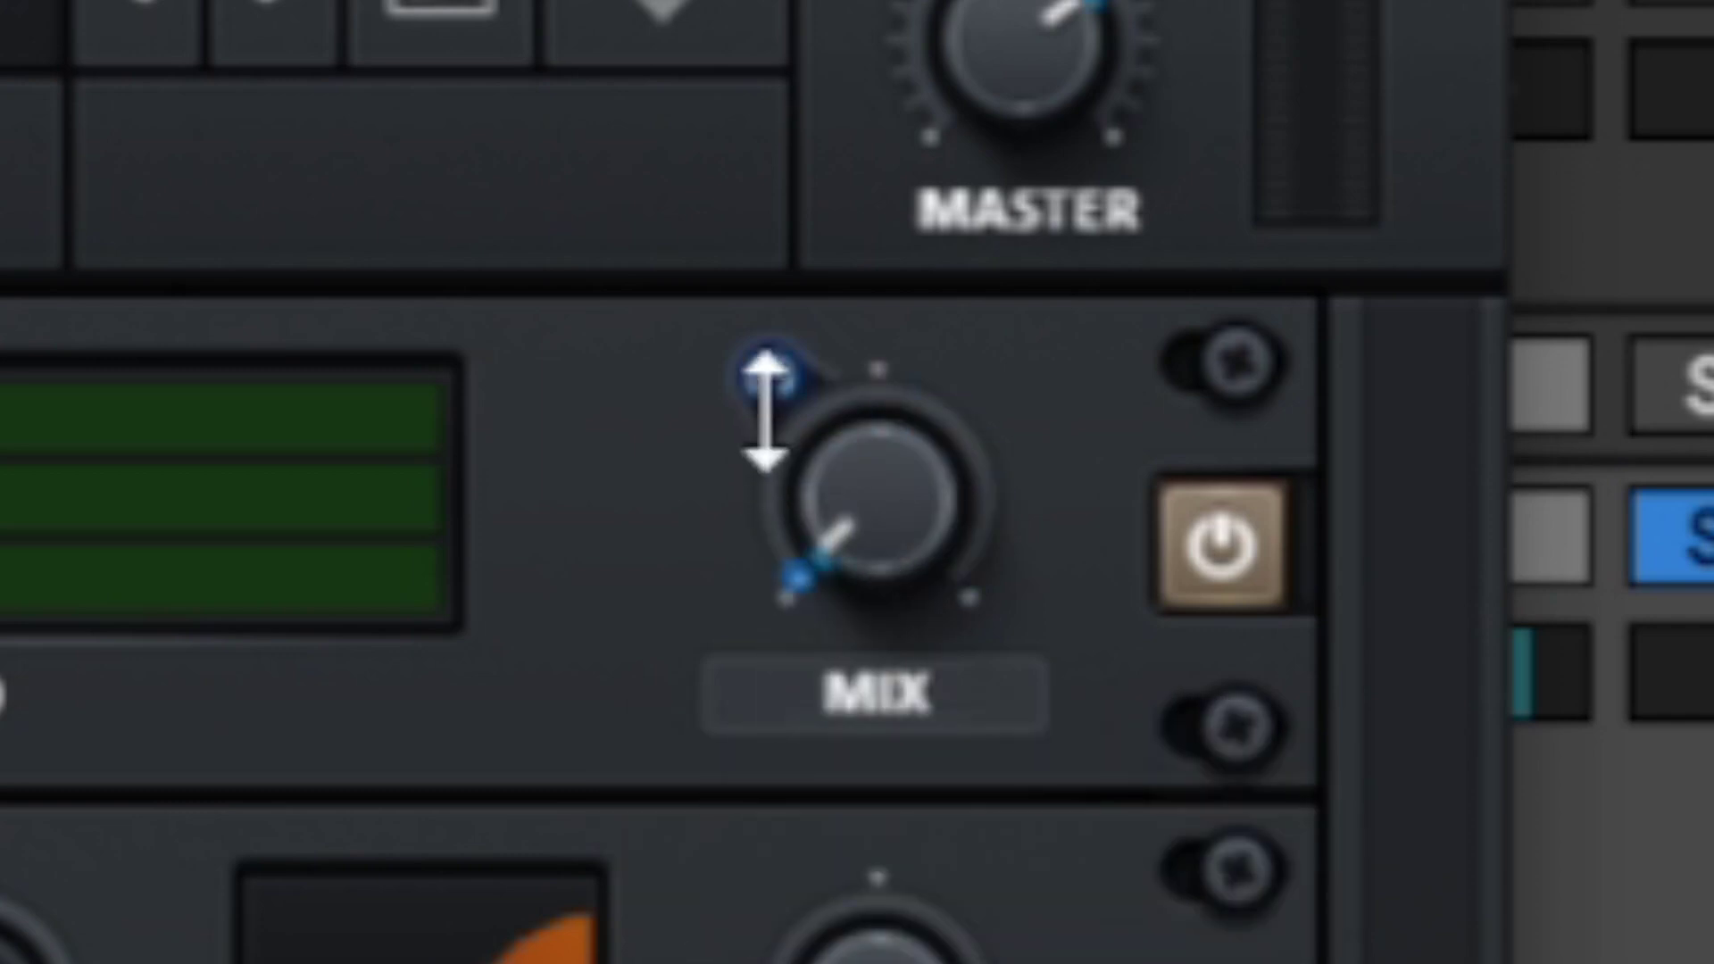
pyautogui.moveTo(765, 411); pyautogui.dragTo(826, 0)
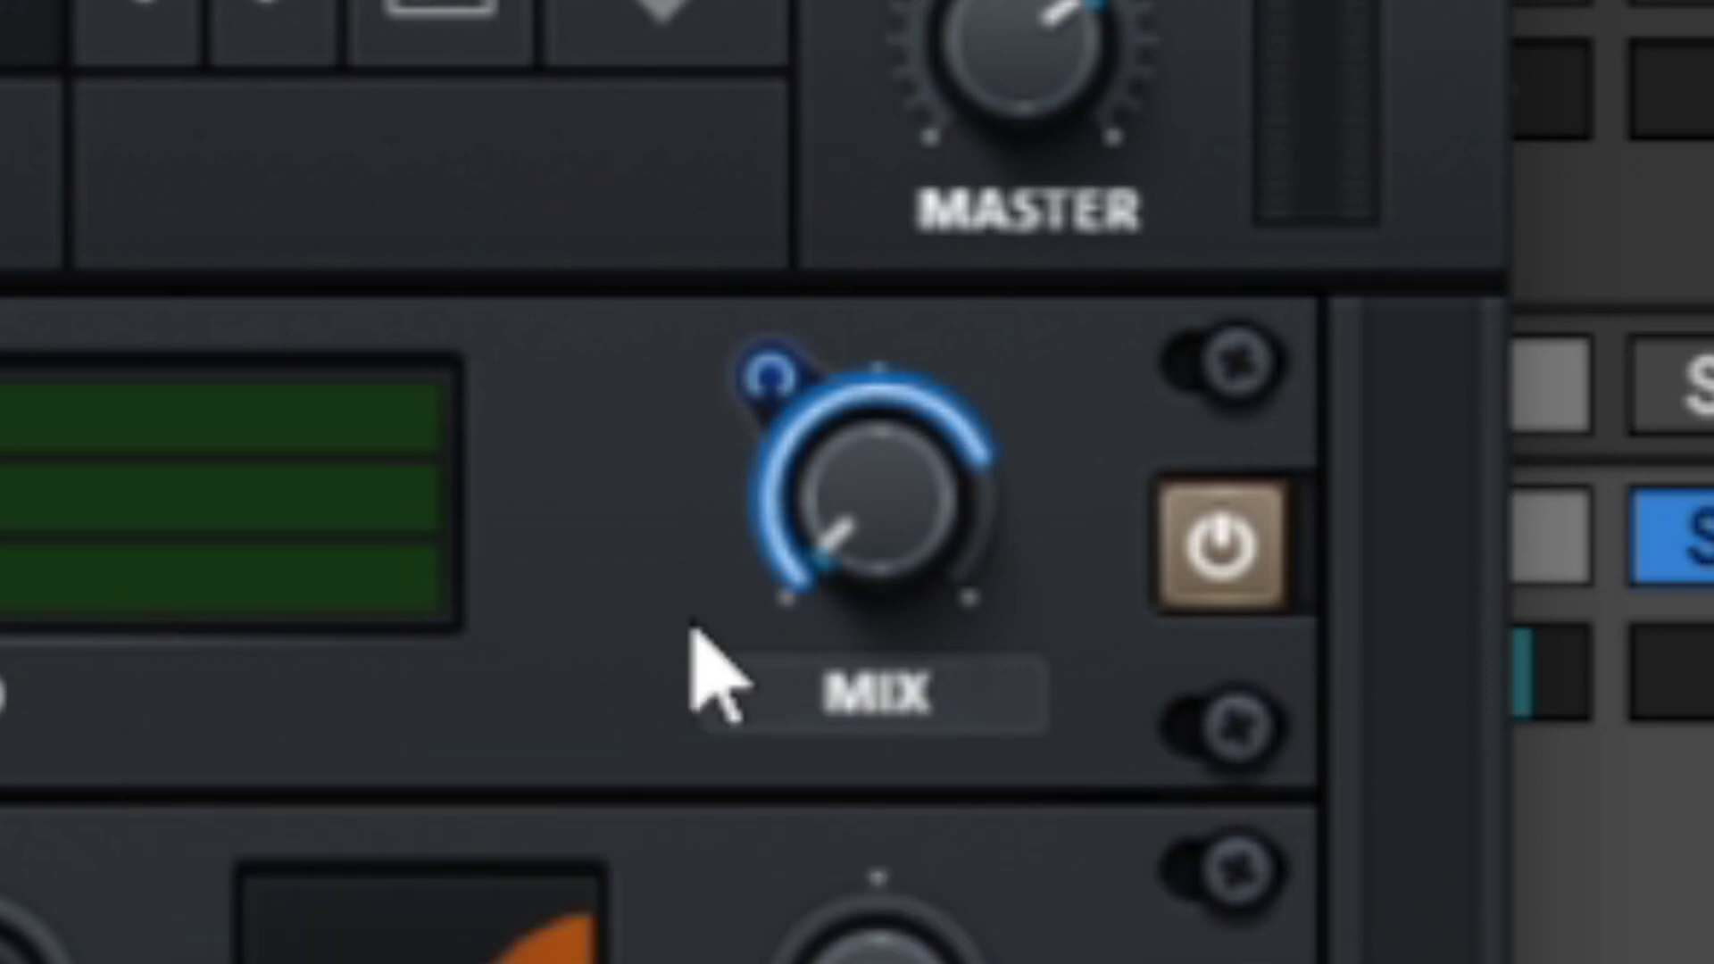
# Step: Play the lead and compare the compressor on and off, leaving it bypassed
pyautogui.press('space')
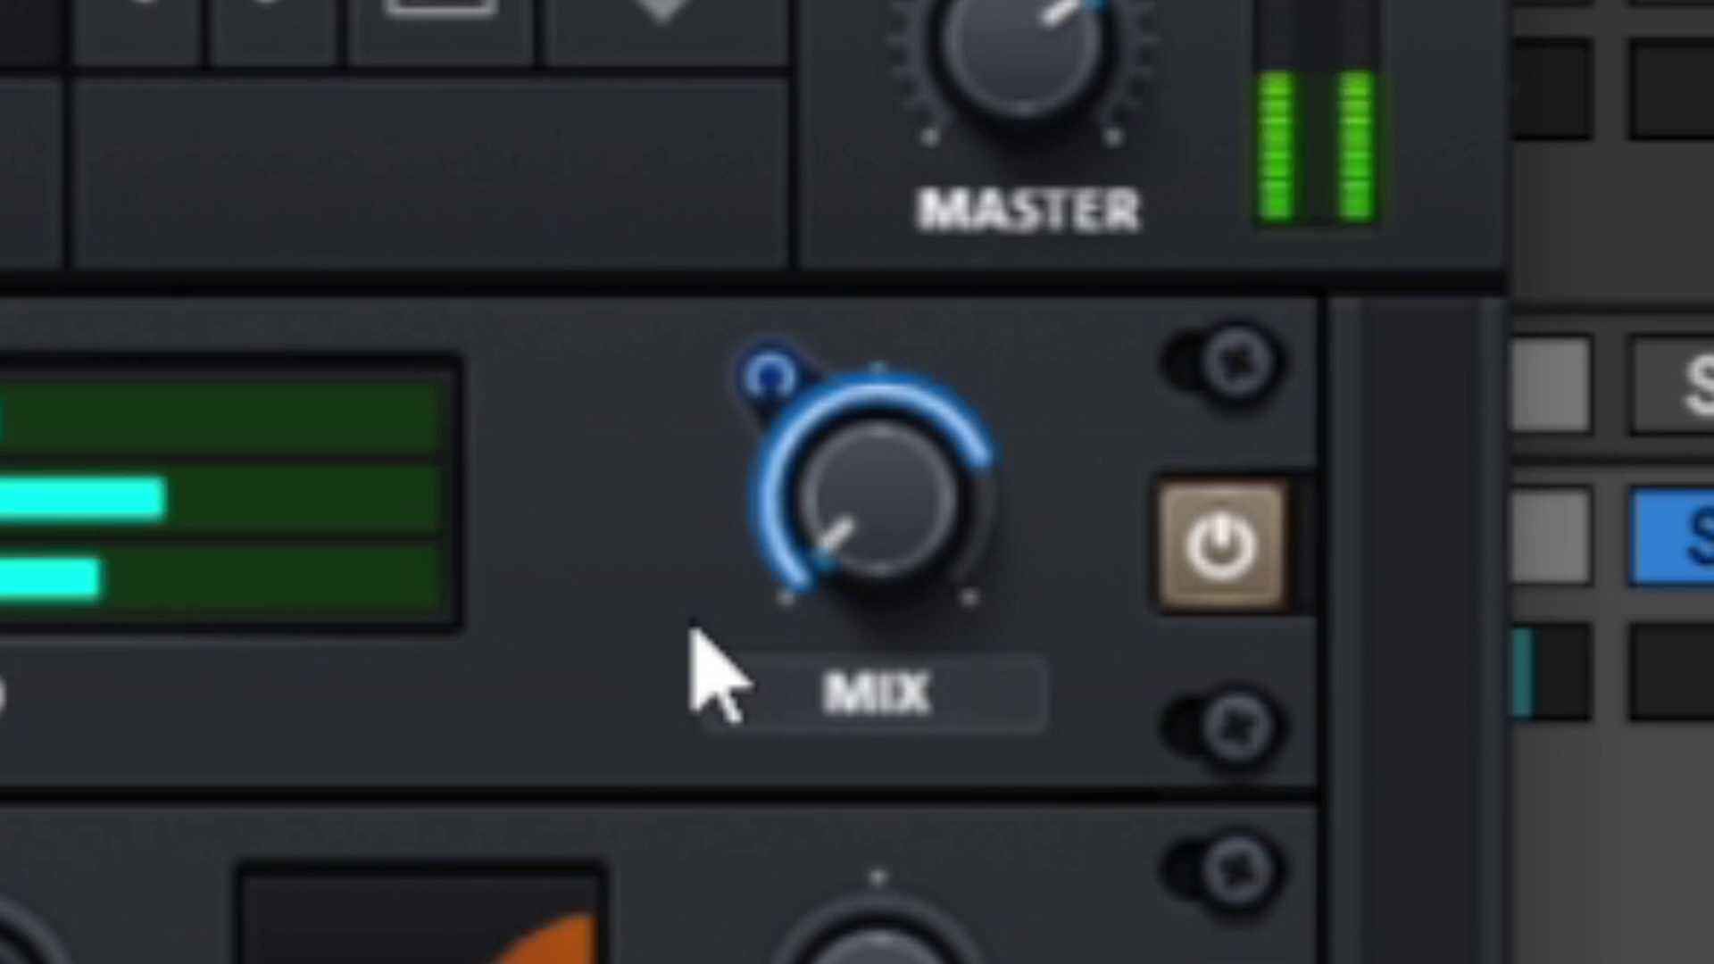
pyautogui.click(1186, 585)
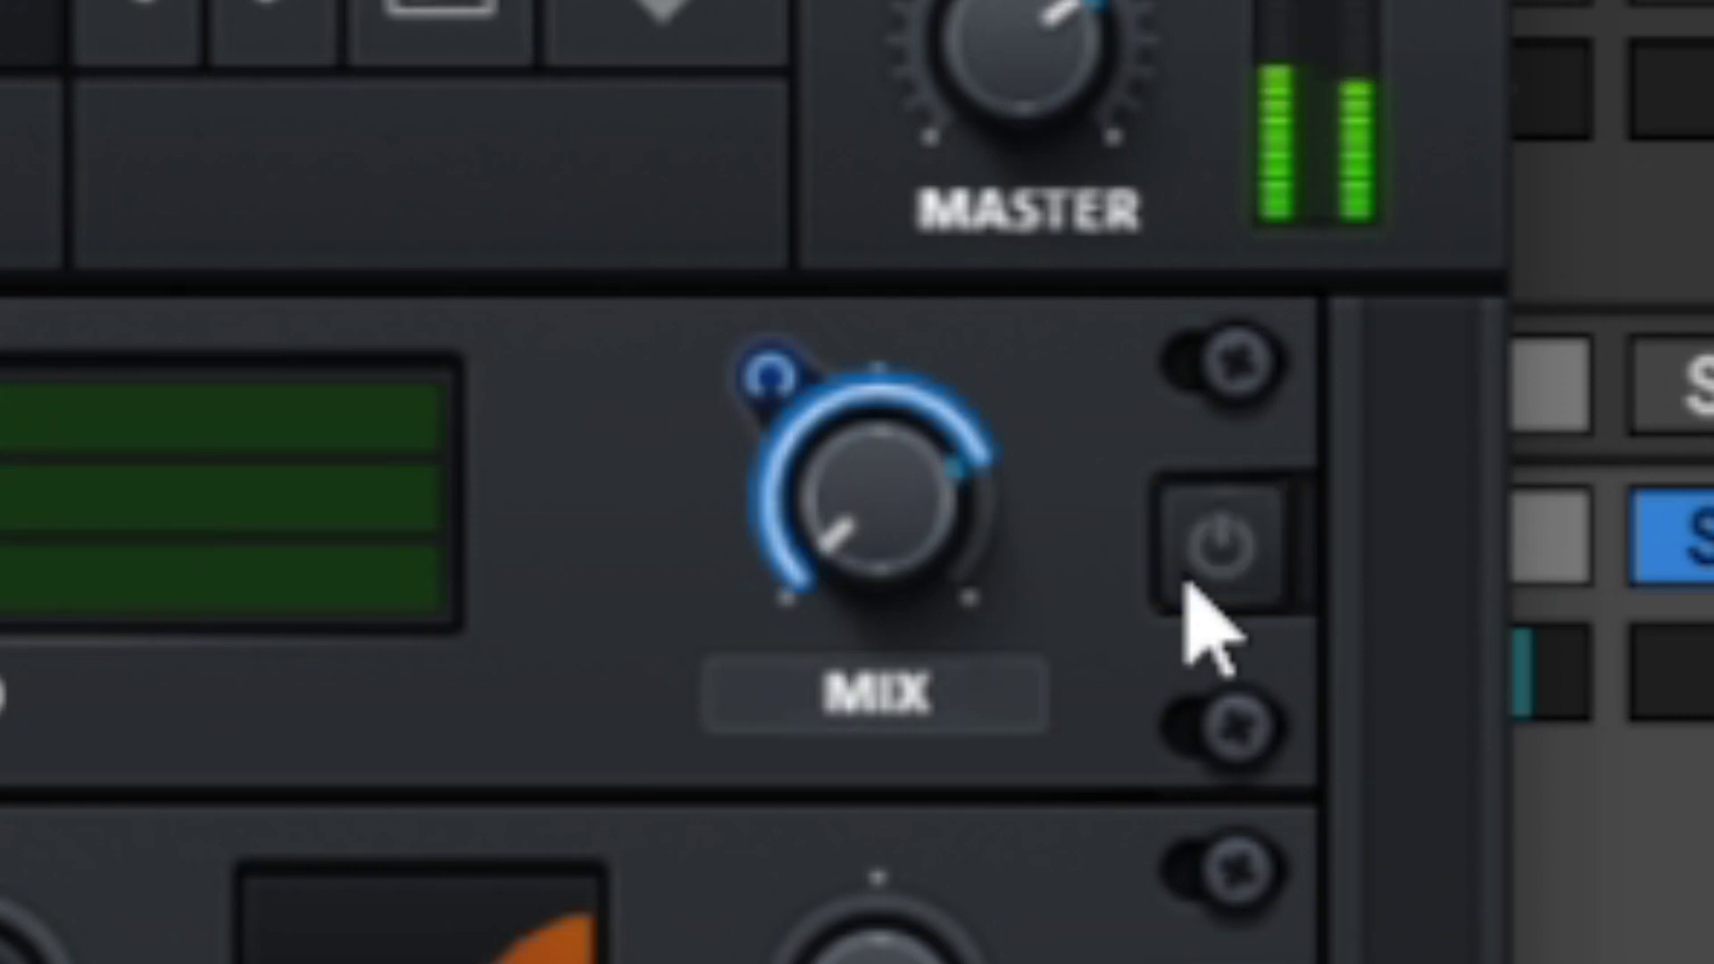
pyautogui.click(1186, 584)
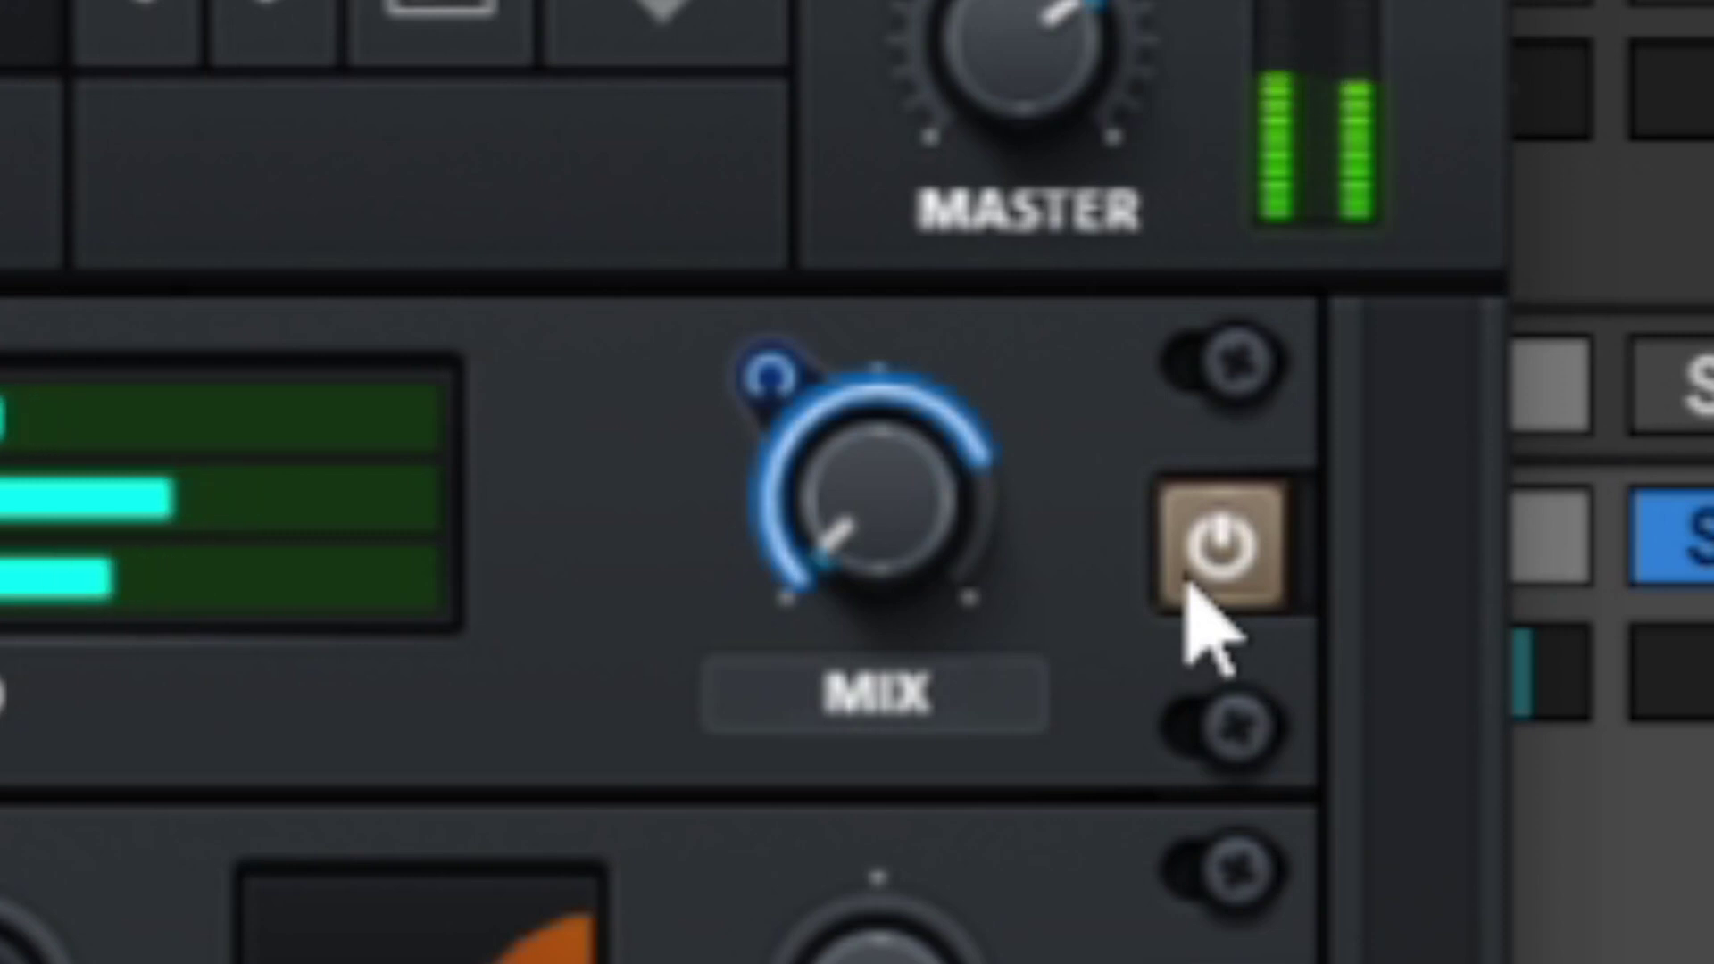
pyautogui.click(1188, 585)
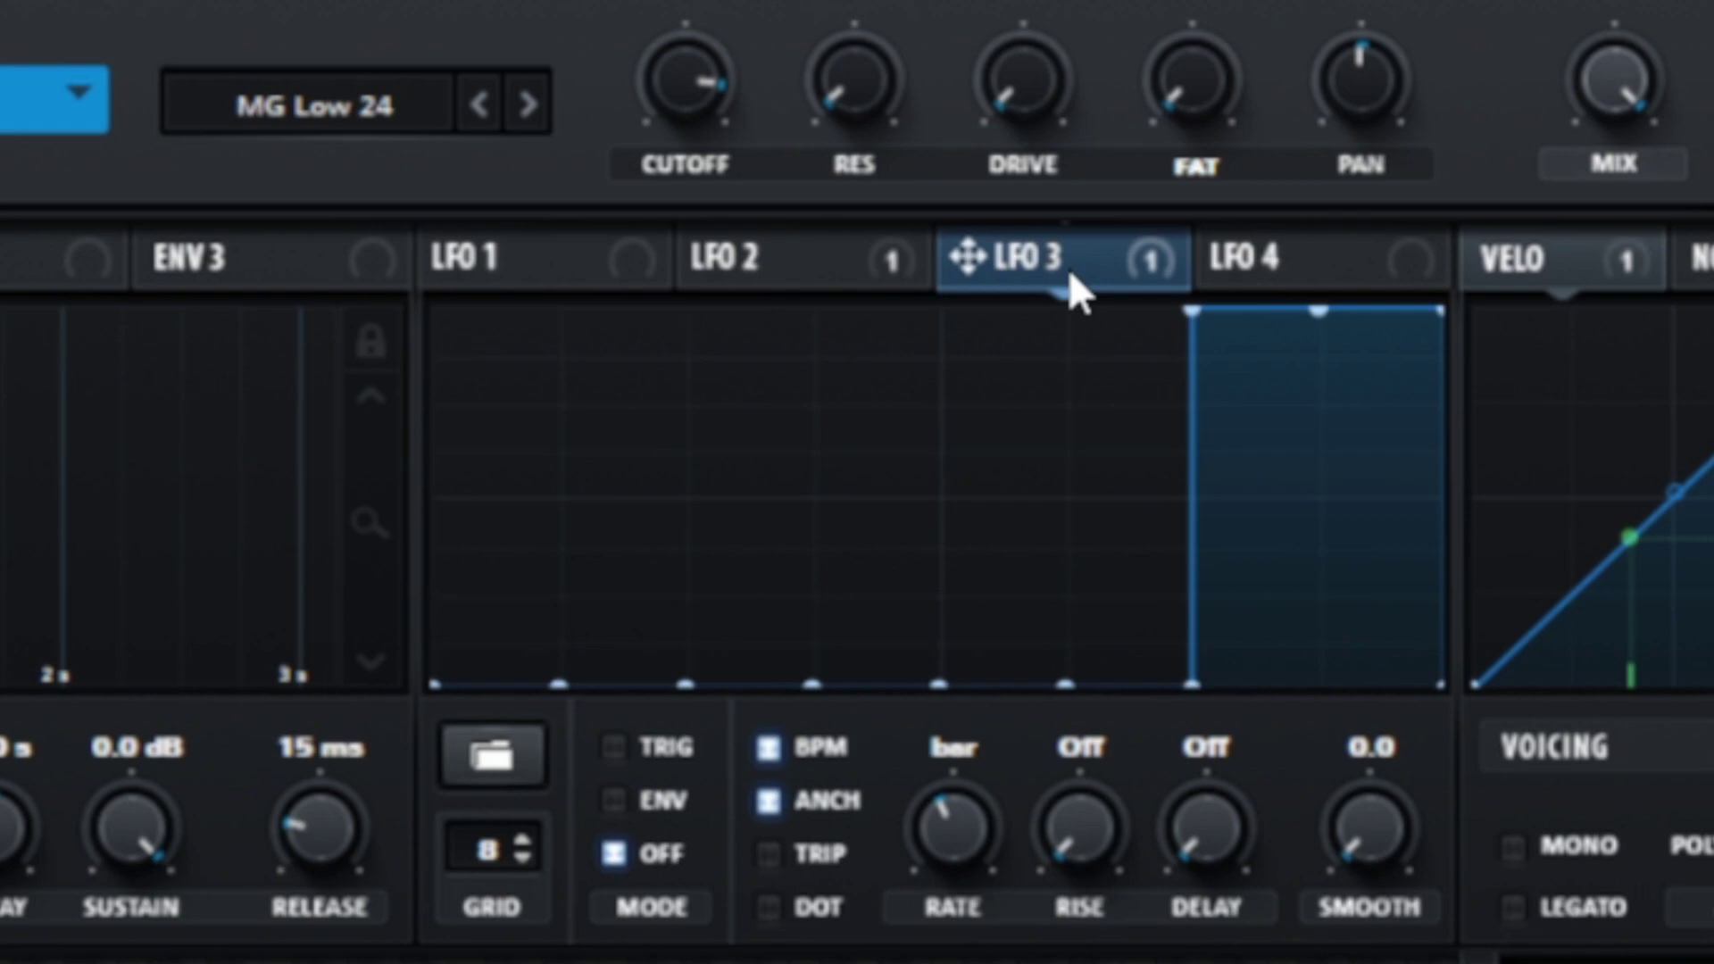
# Step: Route LFO 3 to the FX filter cutoff at a small depth, then bypass-check the reverb
pyautogui.moveTo(1012, 268); pyautogui.dragTo(668, 109)
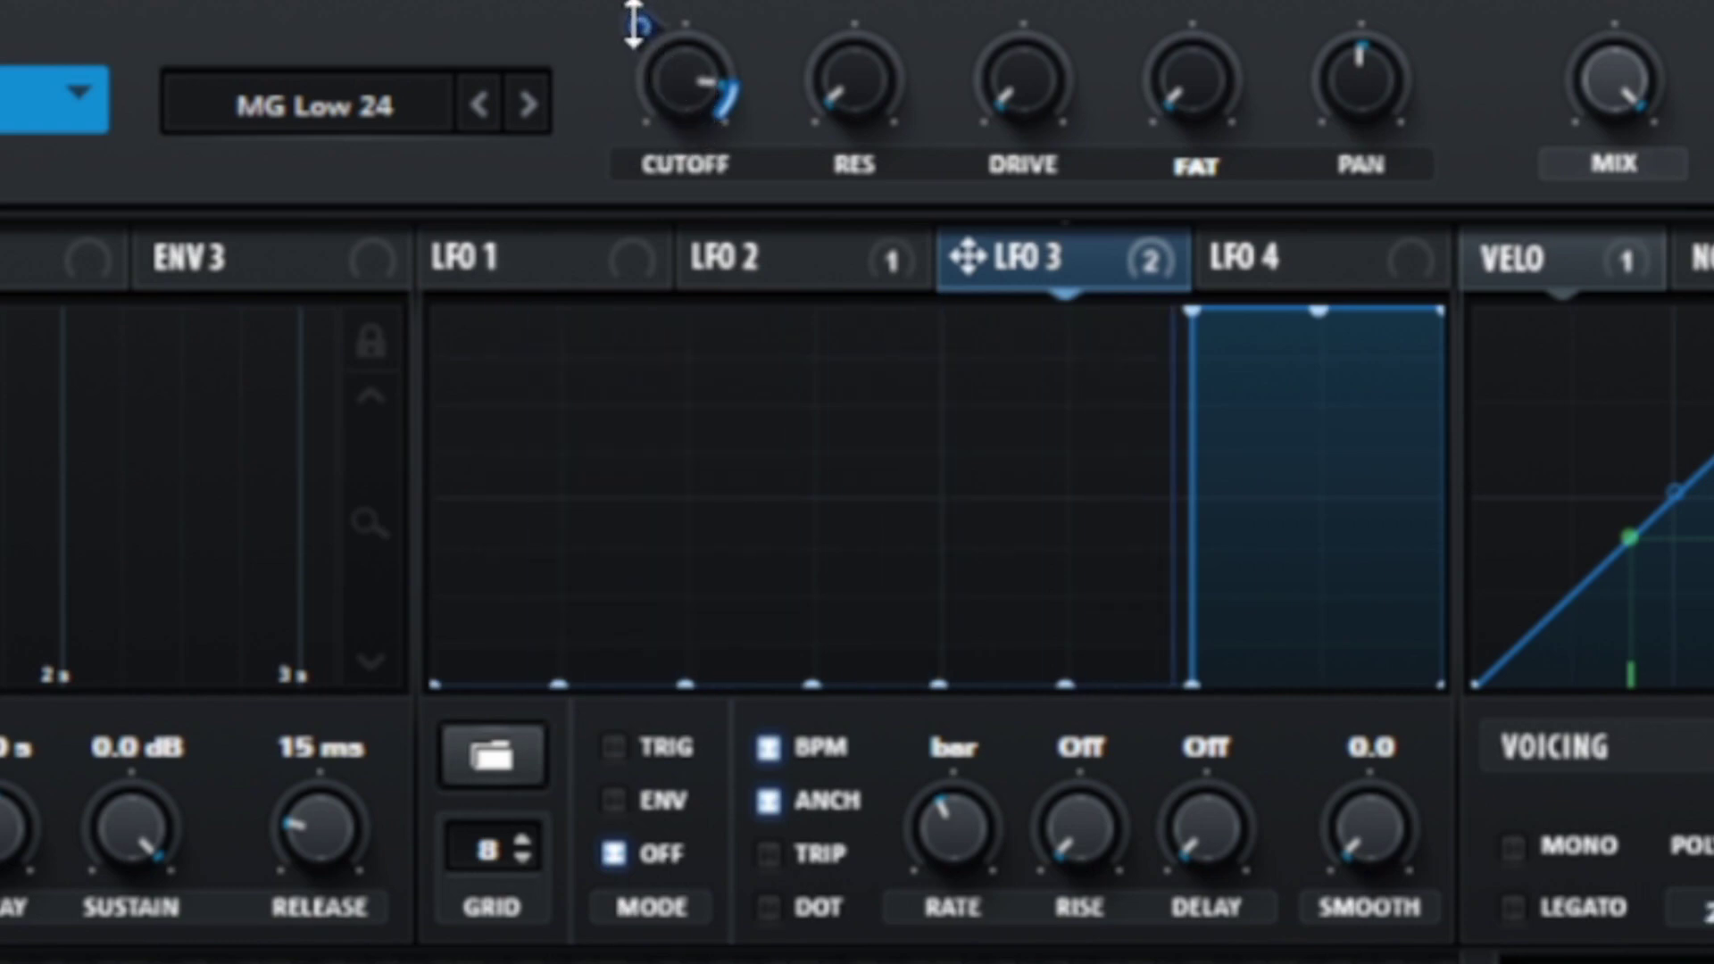
pyautogui.moveTo(632, 26)
pyautogui.moveTo(632, 27); pyautogui.dragTo(613, 16)
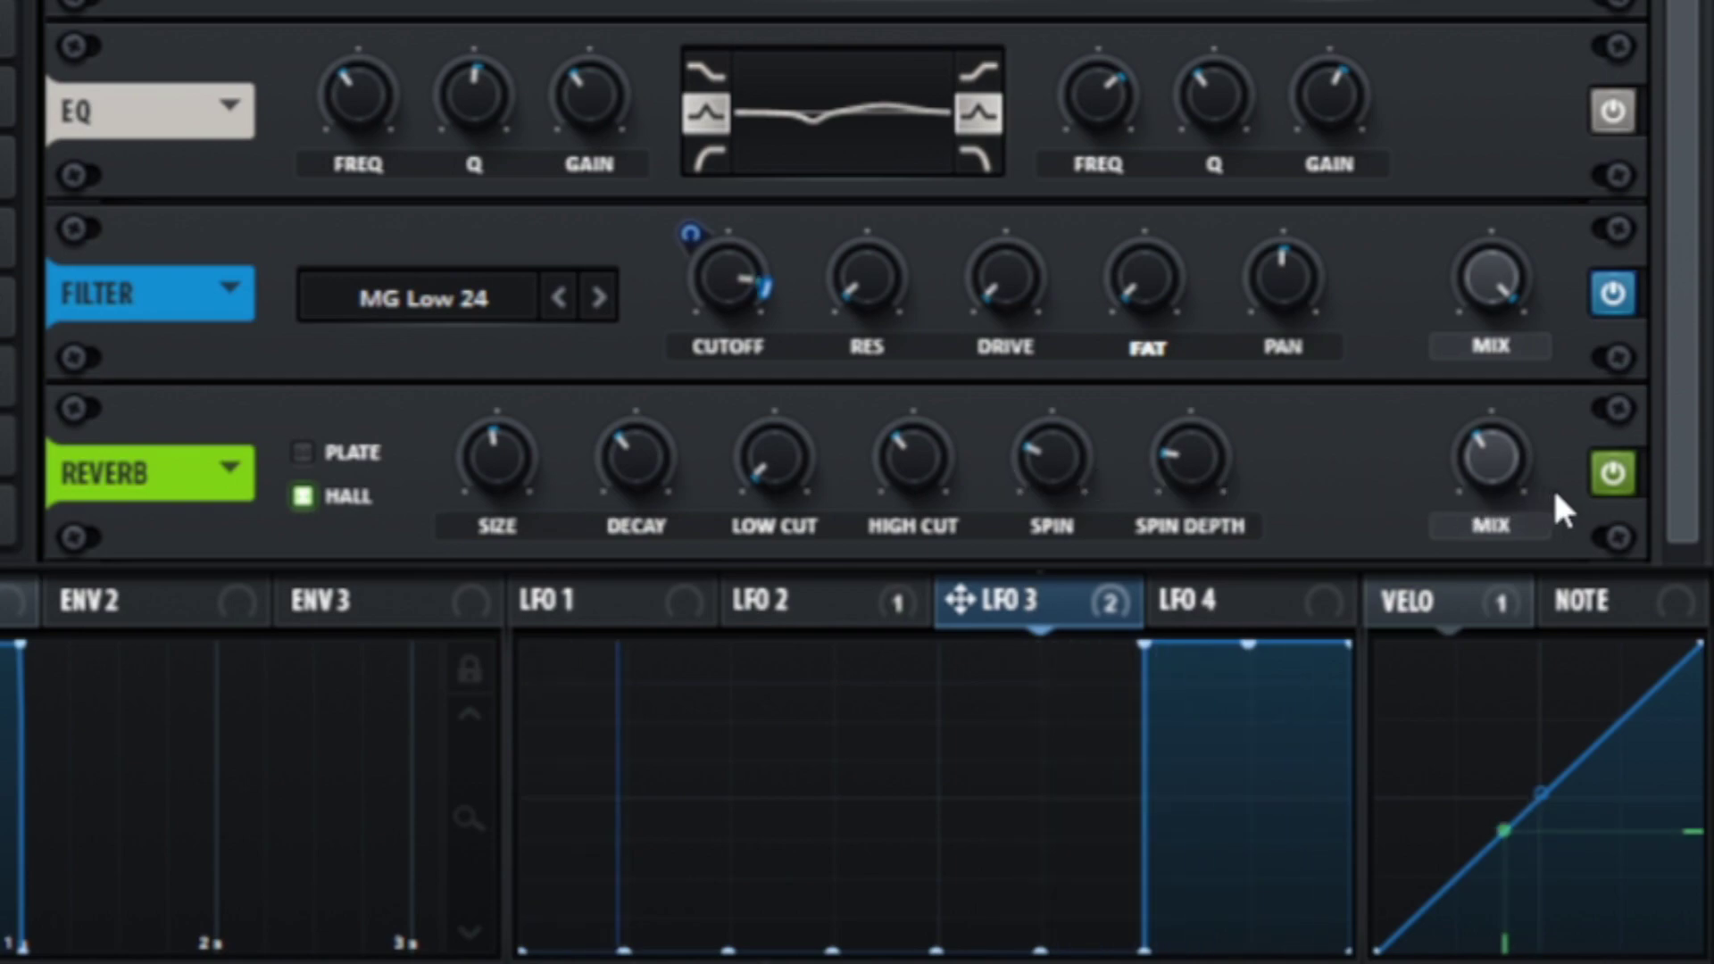
pyautogui.click(1600, 476)
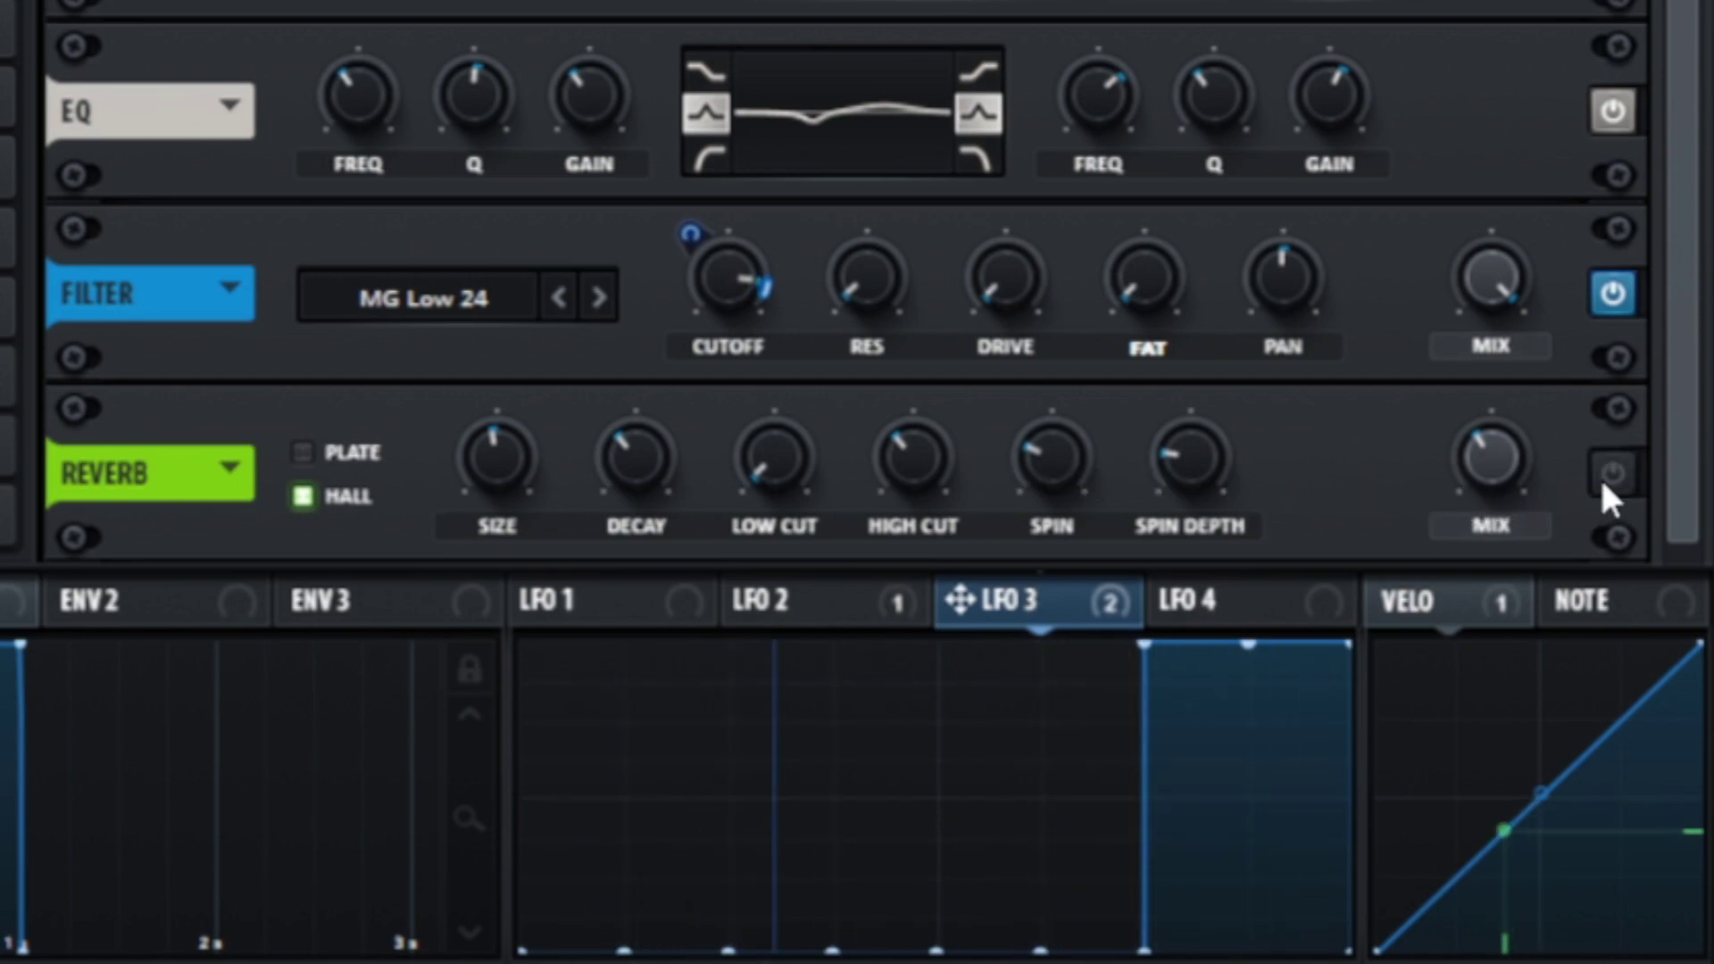
pyautogui.click(1600, 475)
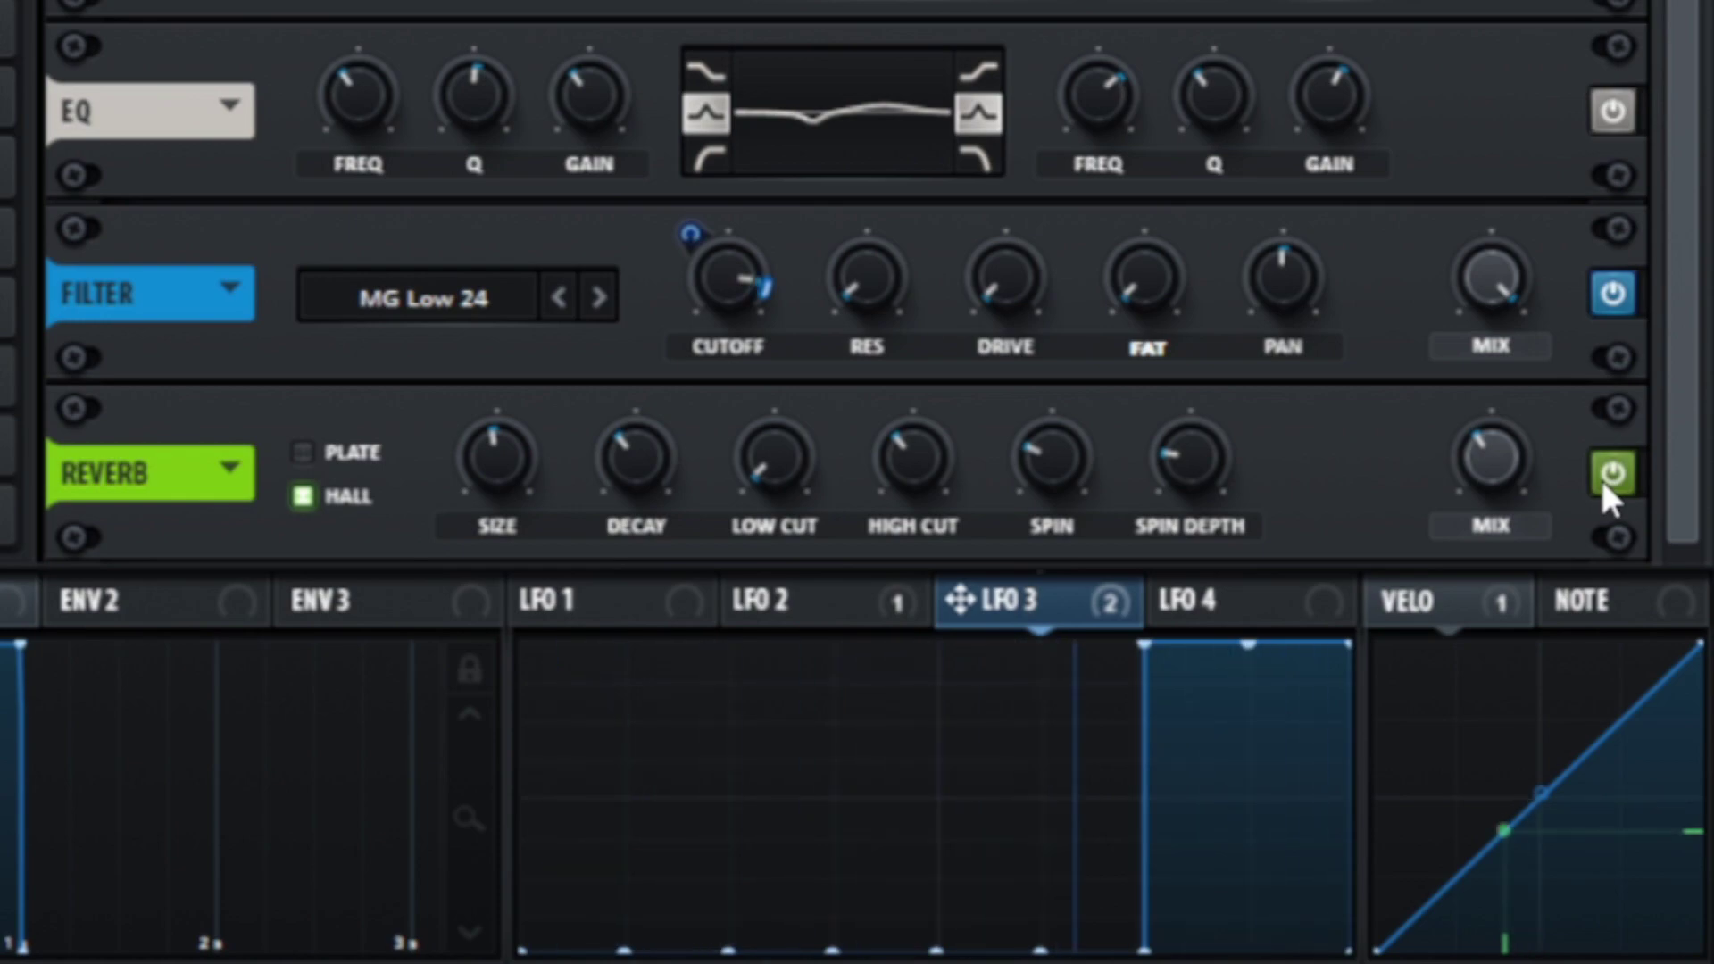
# Step: Switch the reverb off and move the Delay to the top of the FX chain
pyautogui.click(1600, 477)
pyautogui.scroll(3, 1600, 476)
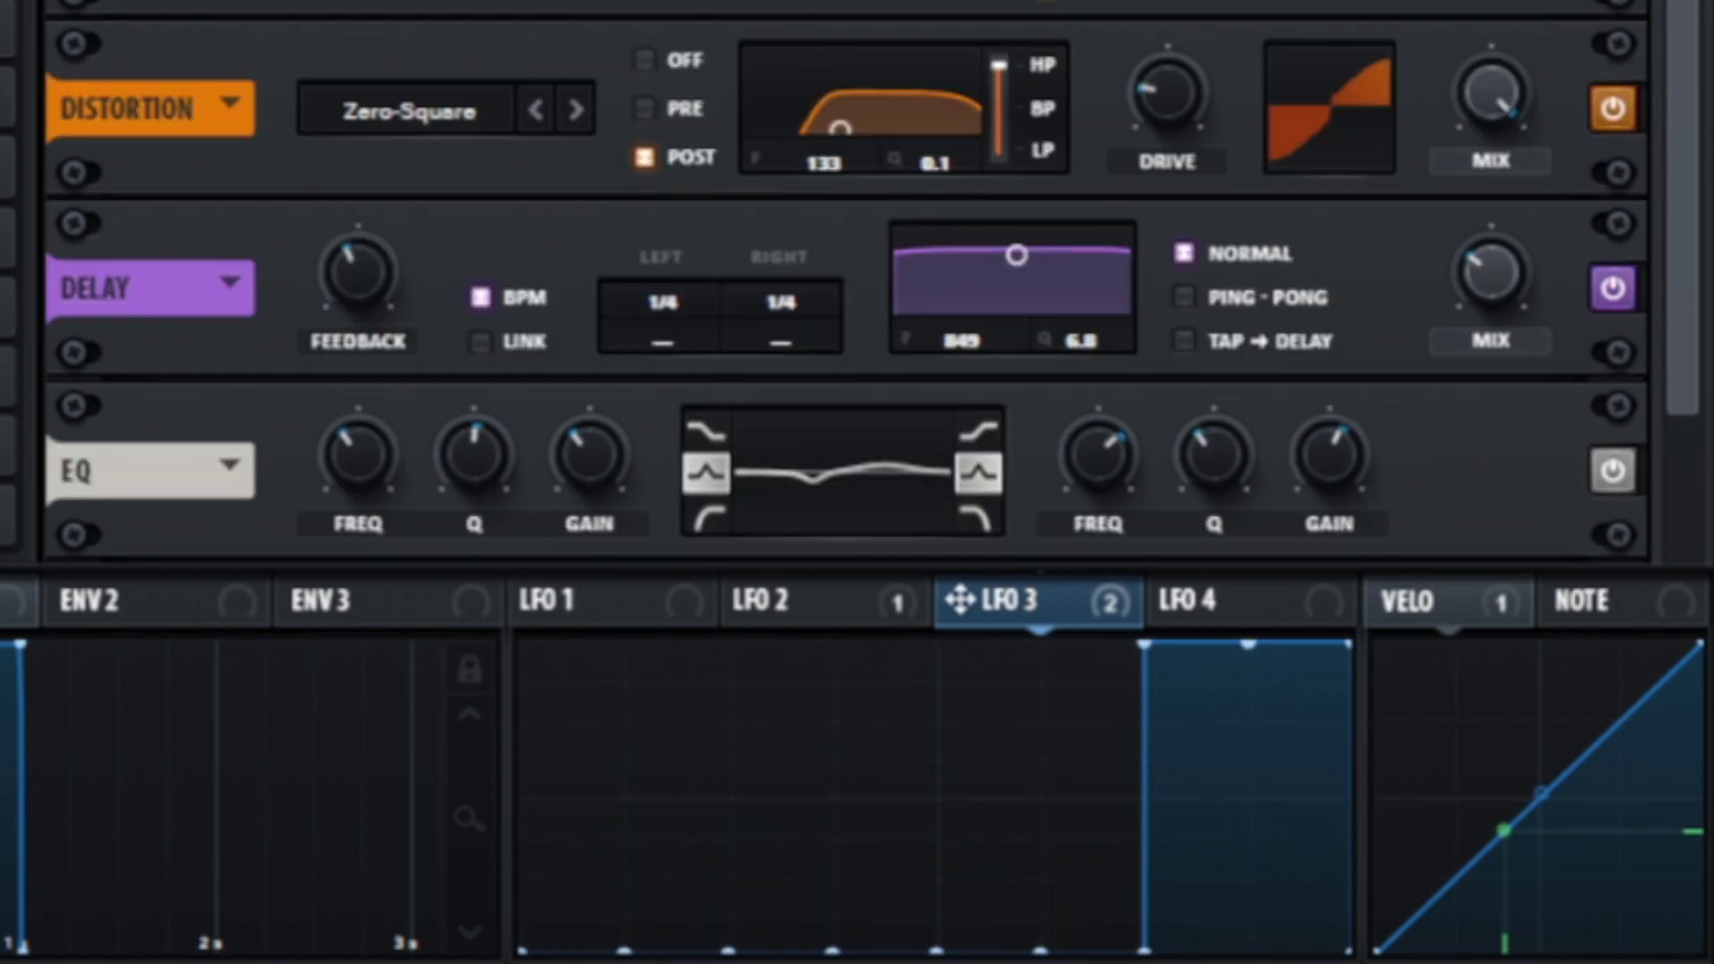
pyautogui.moveTo(130, 296); pyautogui.dragTo(80, 90)
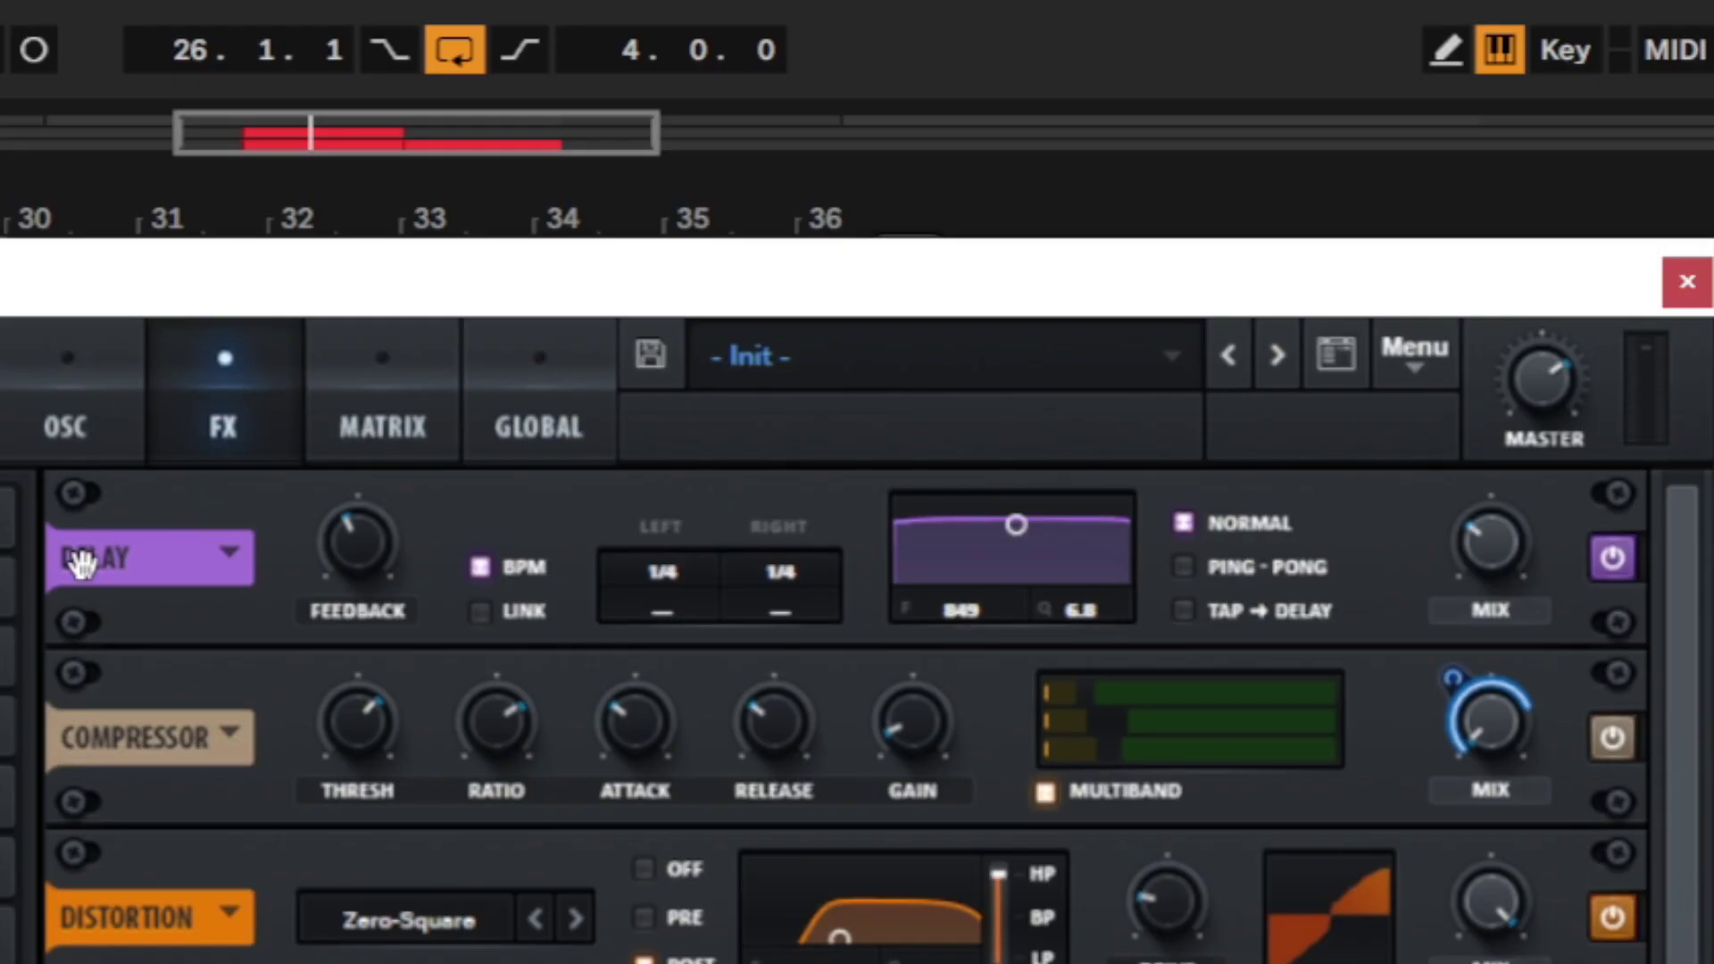
# Step: Raise the Delay mix to about 42%, set both times to 1/8, feedback near 37%
pyautogui.click(81, 561)
pyautogui.click(147, 886)
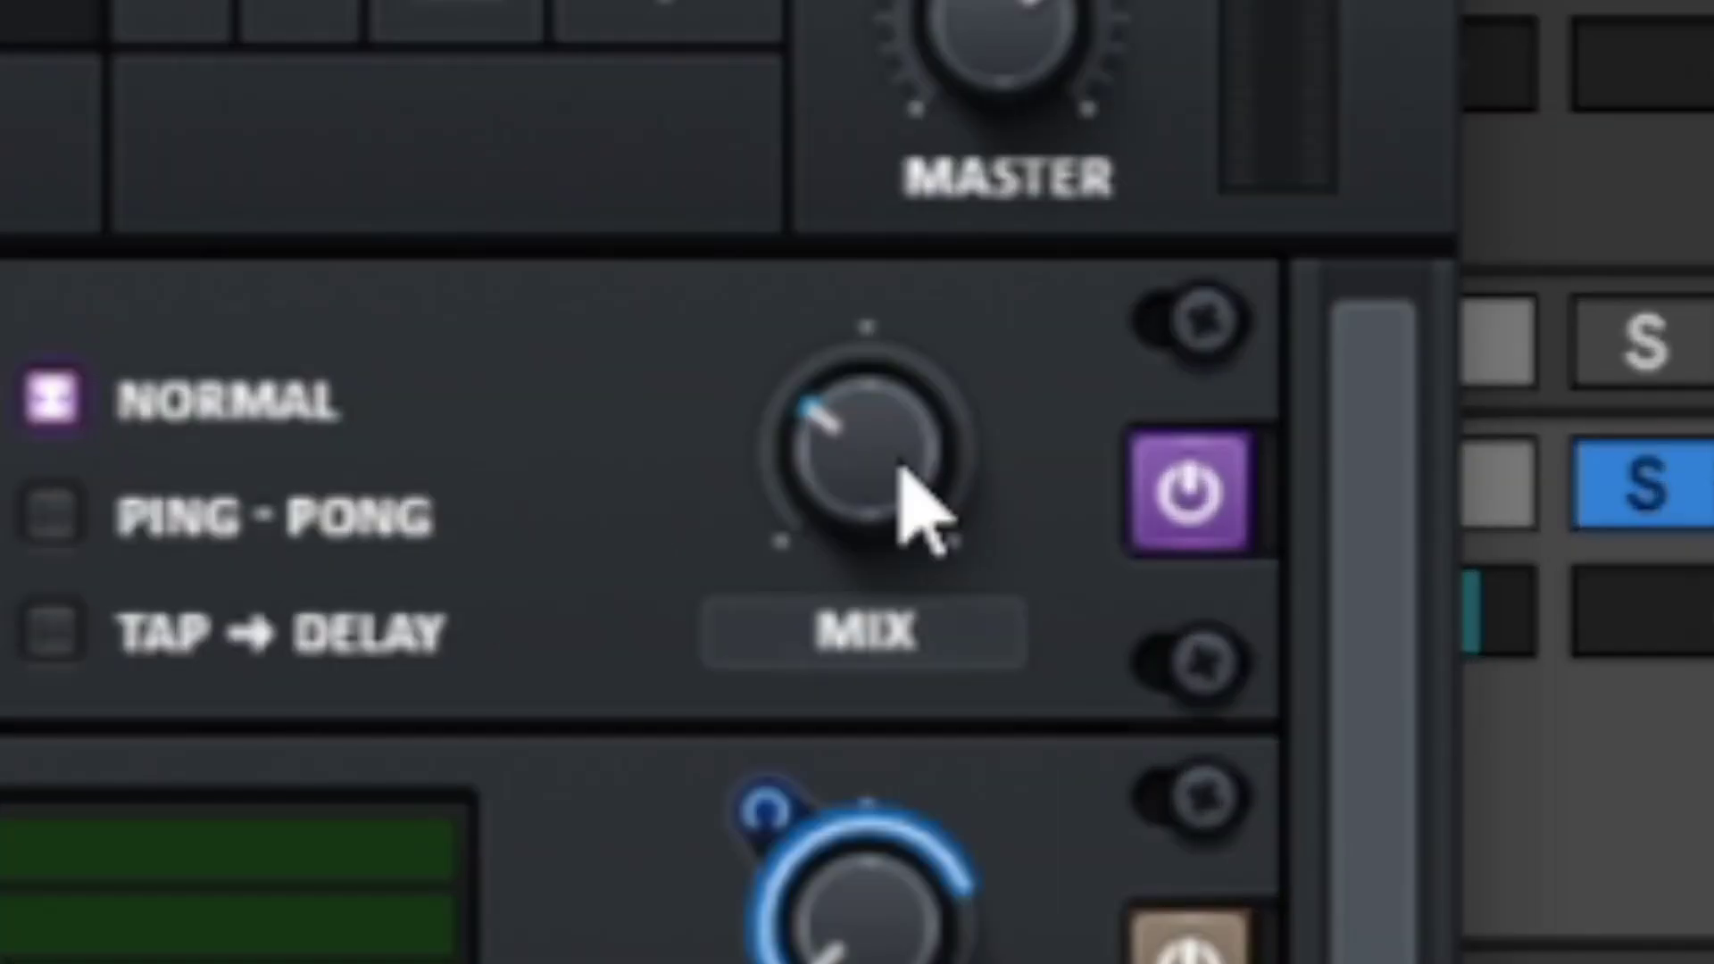
pyautogui.click(1506, 551)
pyautogui.scroll(5, 904, 471)
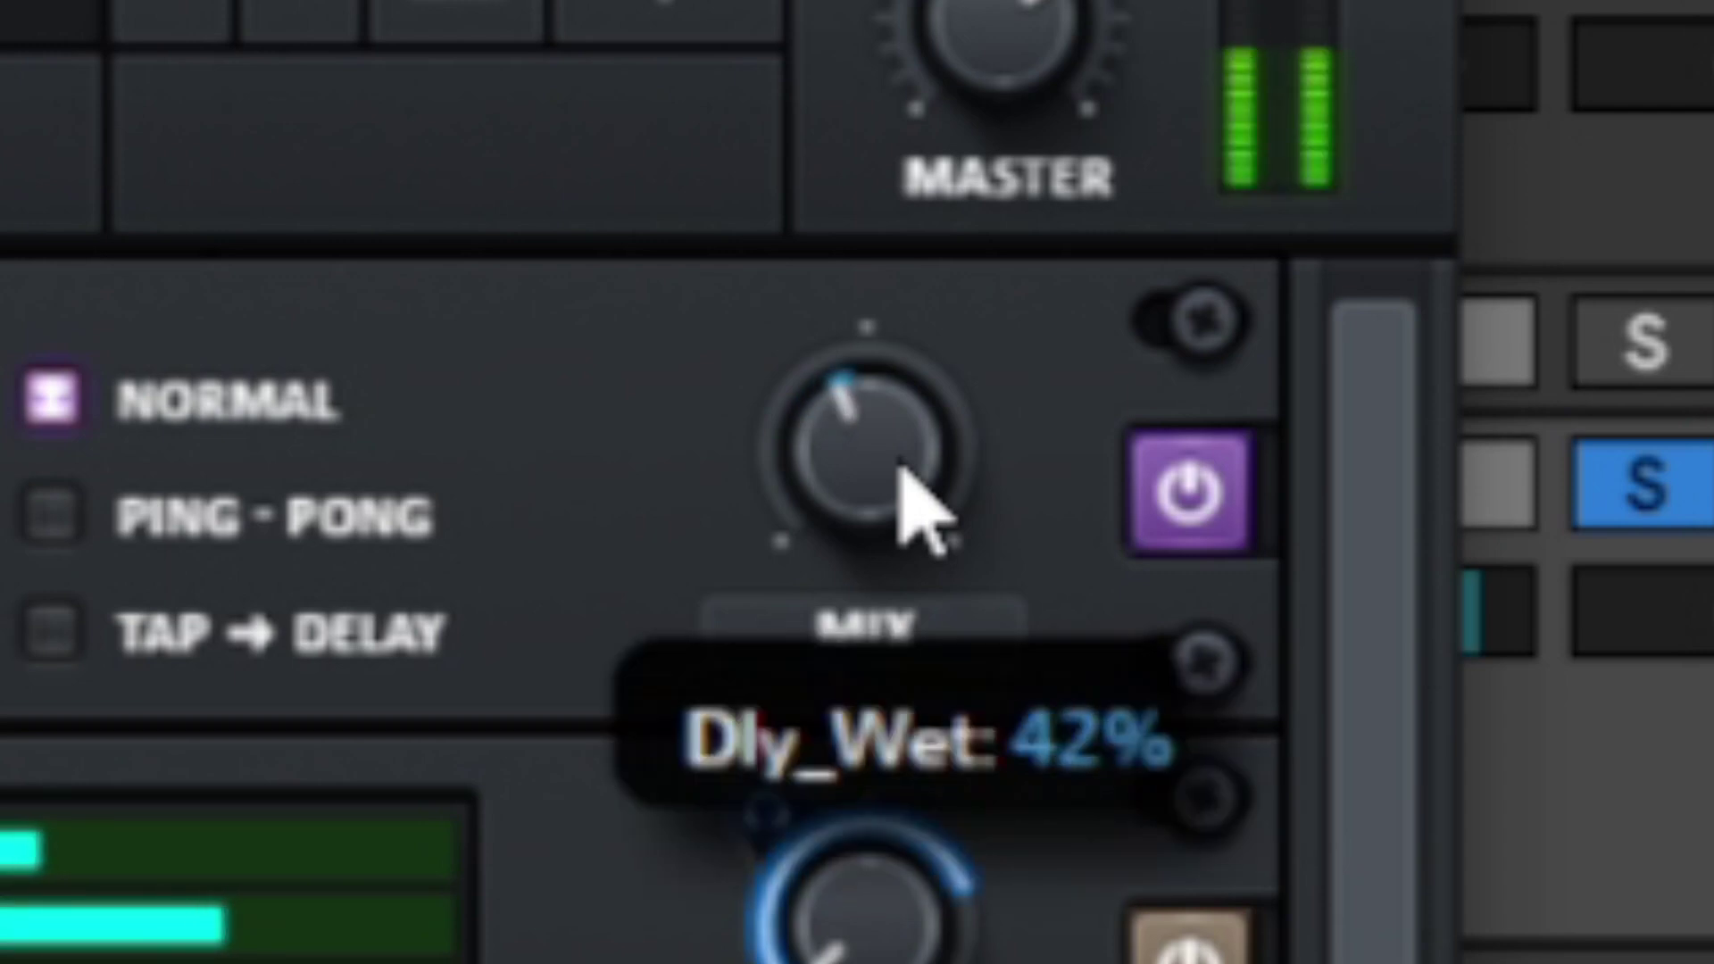
pyautogui.scroll(1, 900, 468)
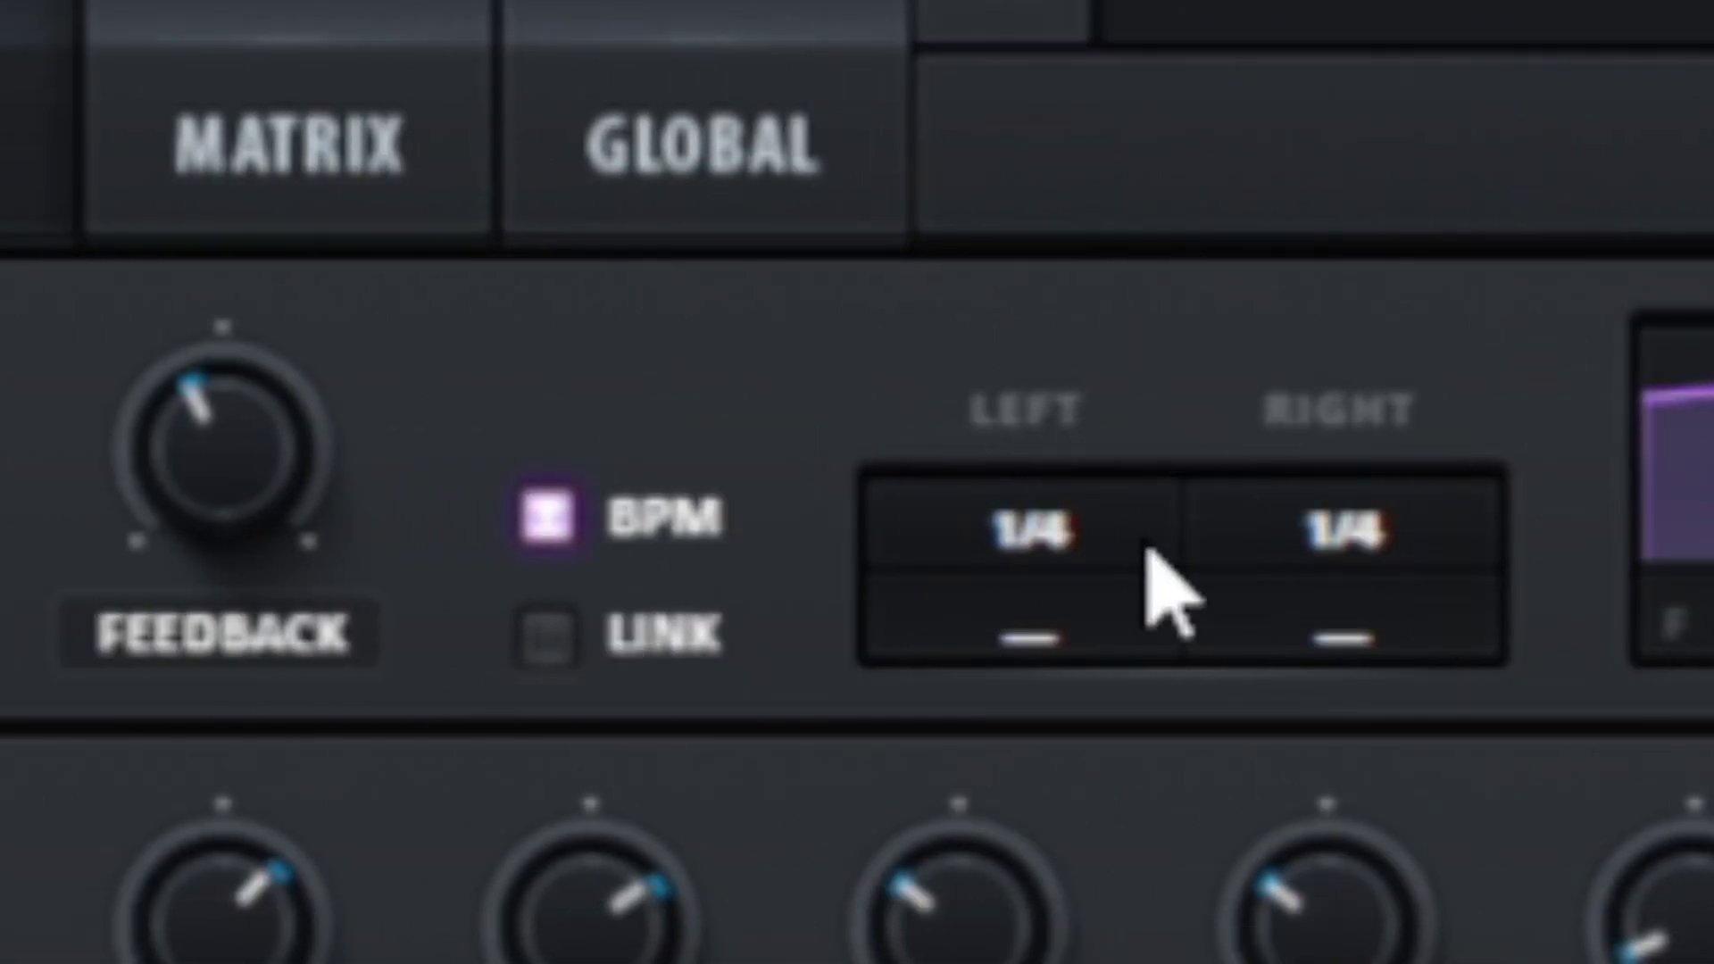
pyautogui.click(291, 457)
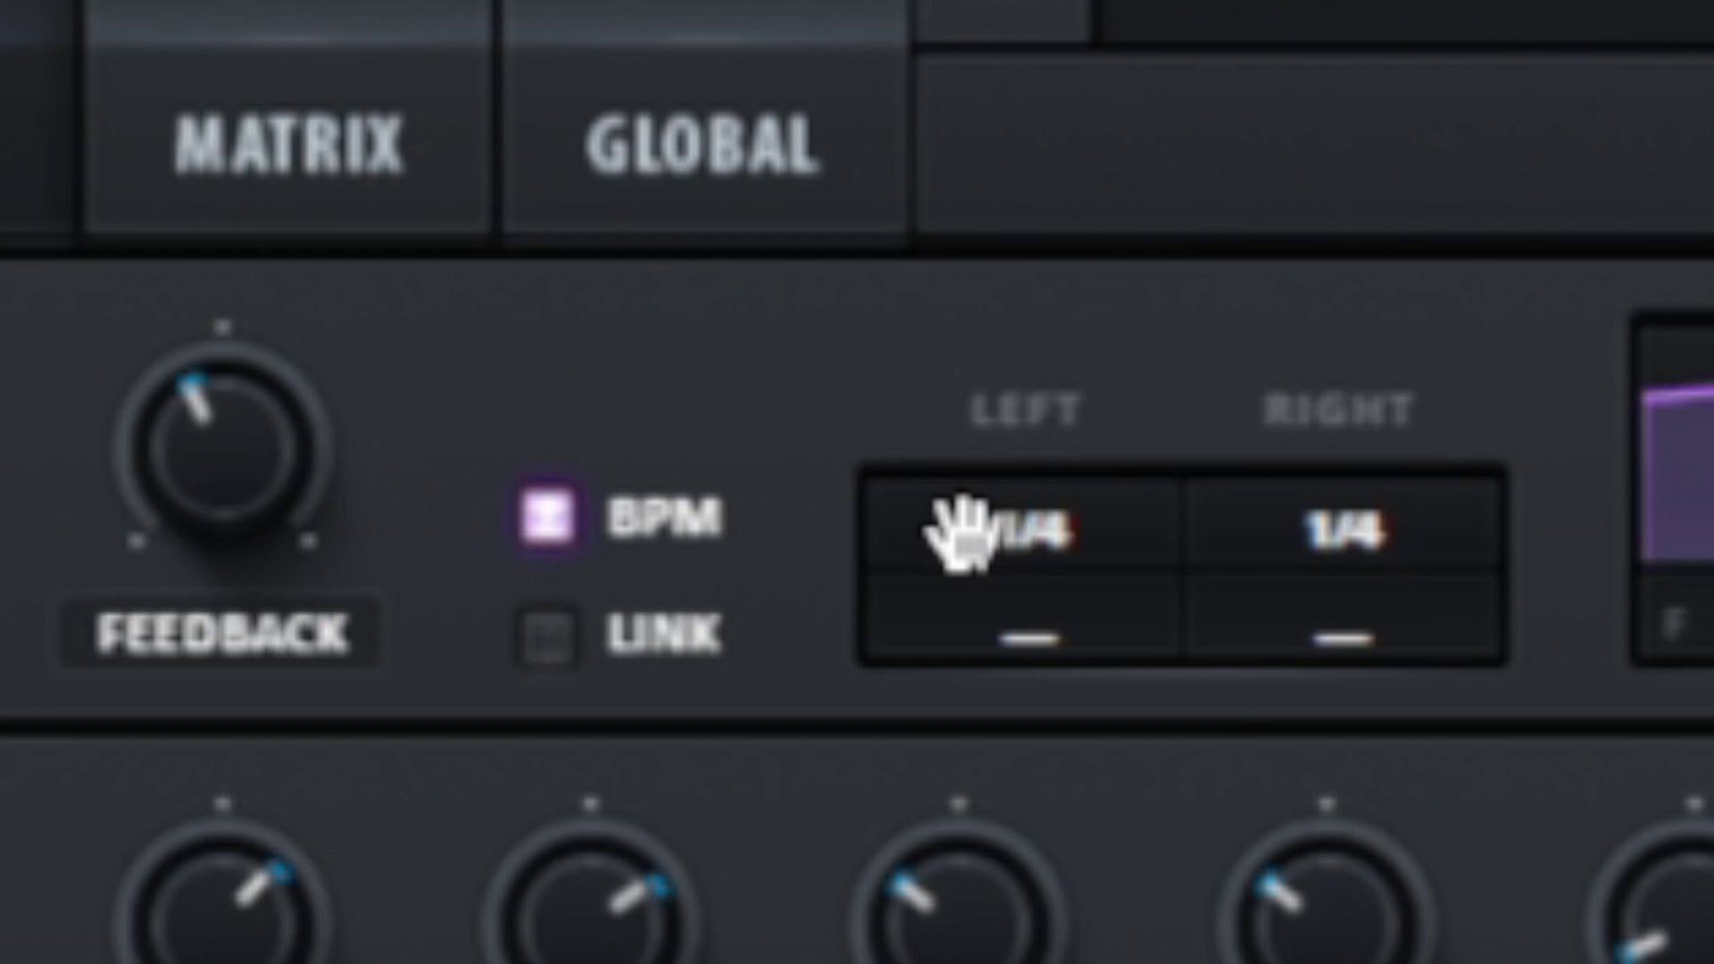
pyautogui.click(1277, 493)
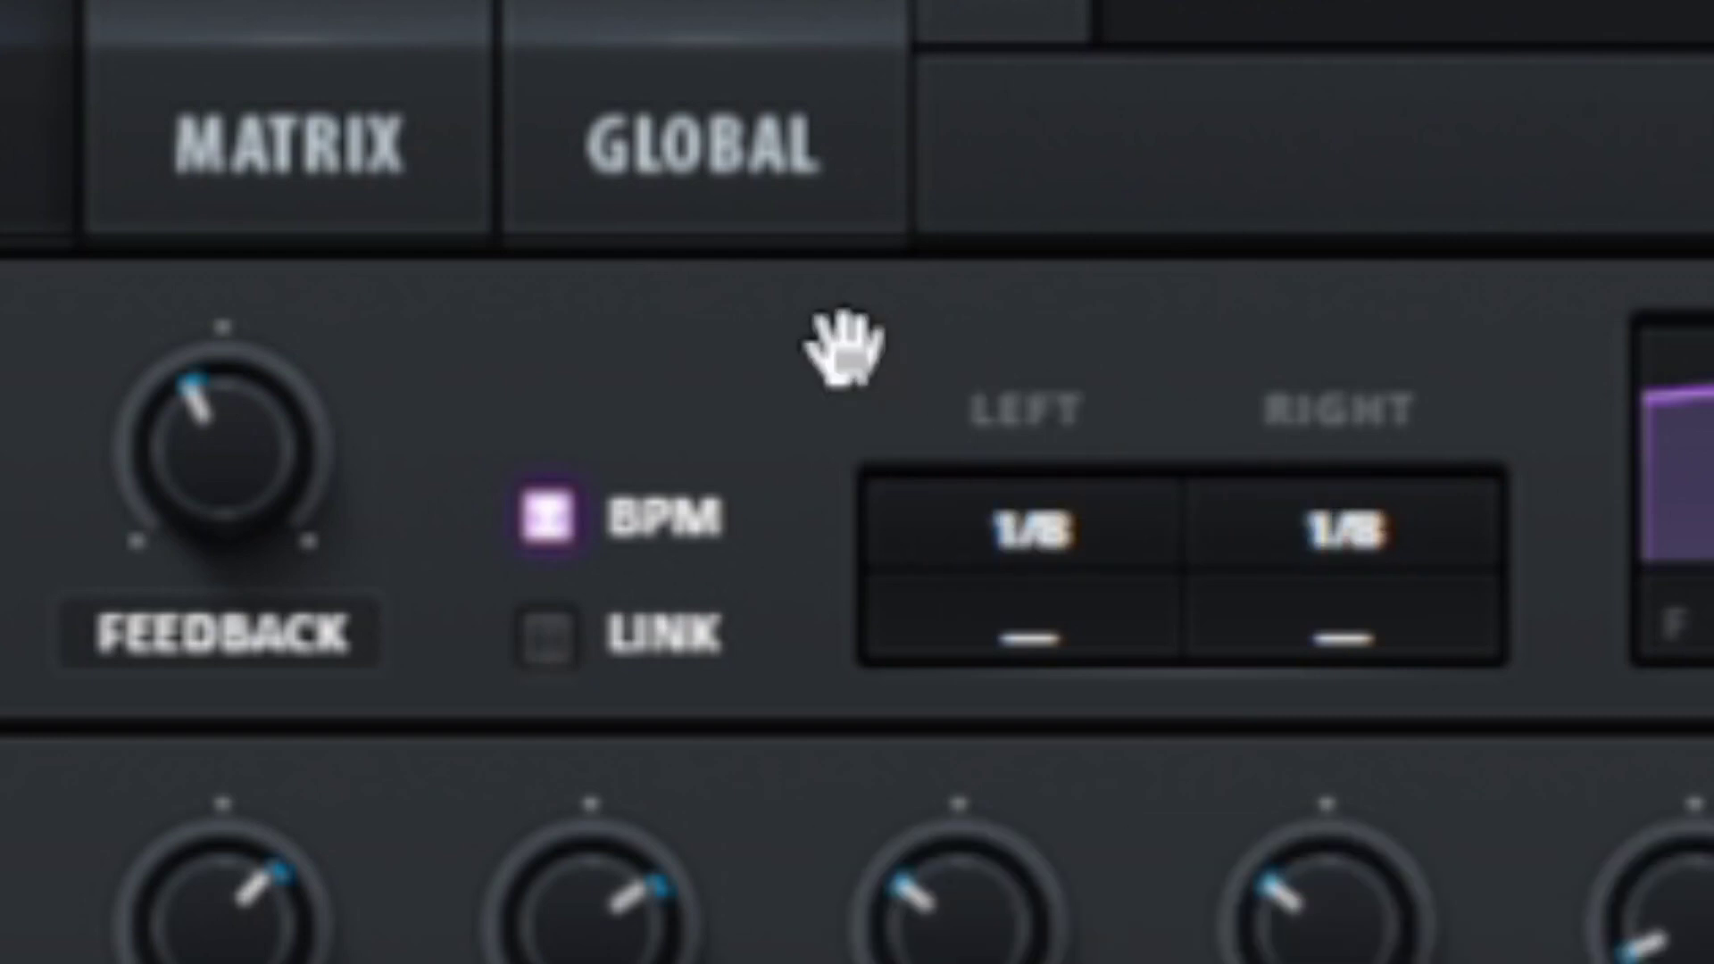
pyautogui.moveTo(277, 464); pyautogui.dragTo(237, 491)
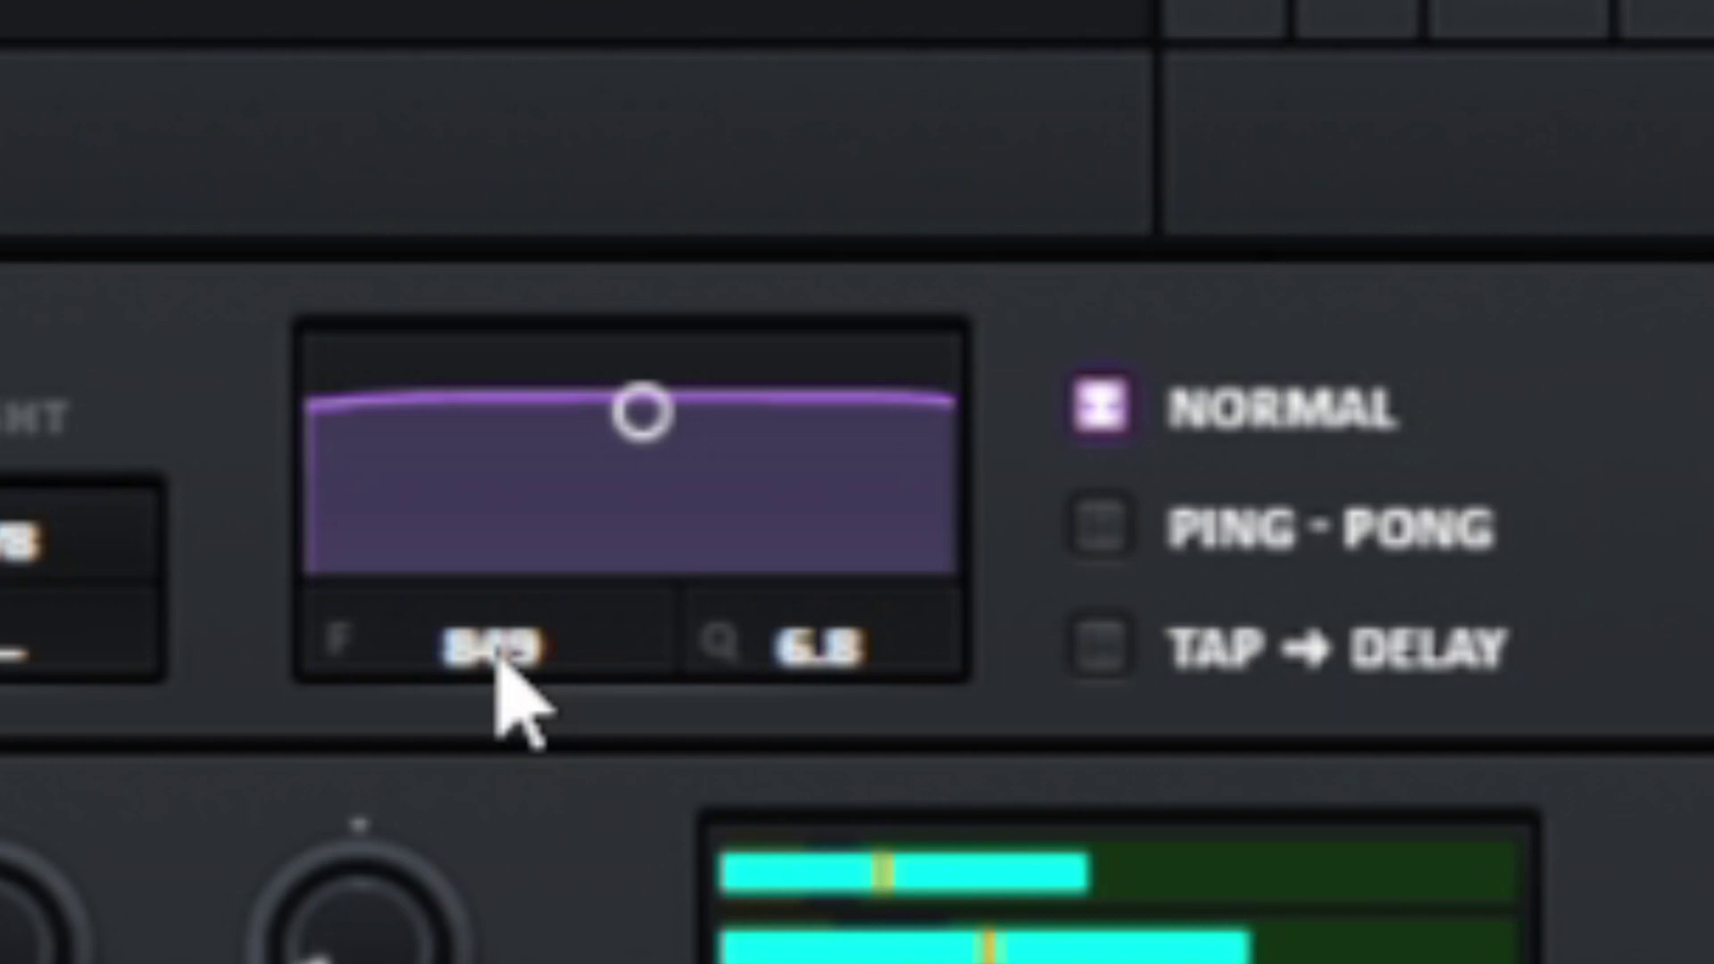
# Step: Open the delay filter to 9771 with Q at 2.7, then bypass-check the delay, leaving it on
pyautogui.scroll(10, 498, 658)
pyautogui.scroll(15, 497, 659)
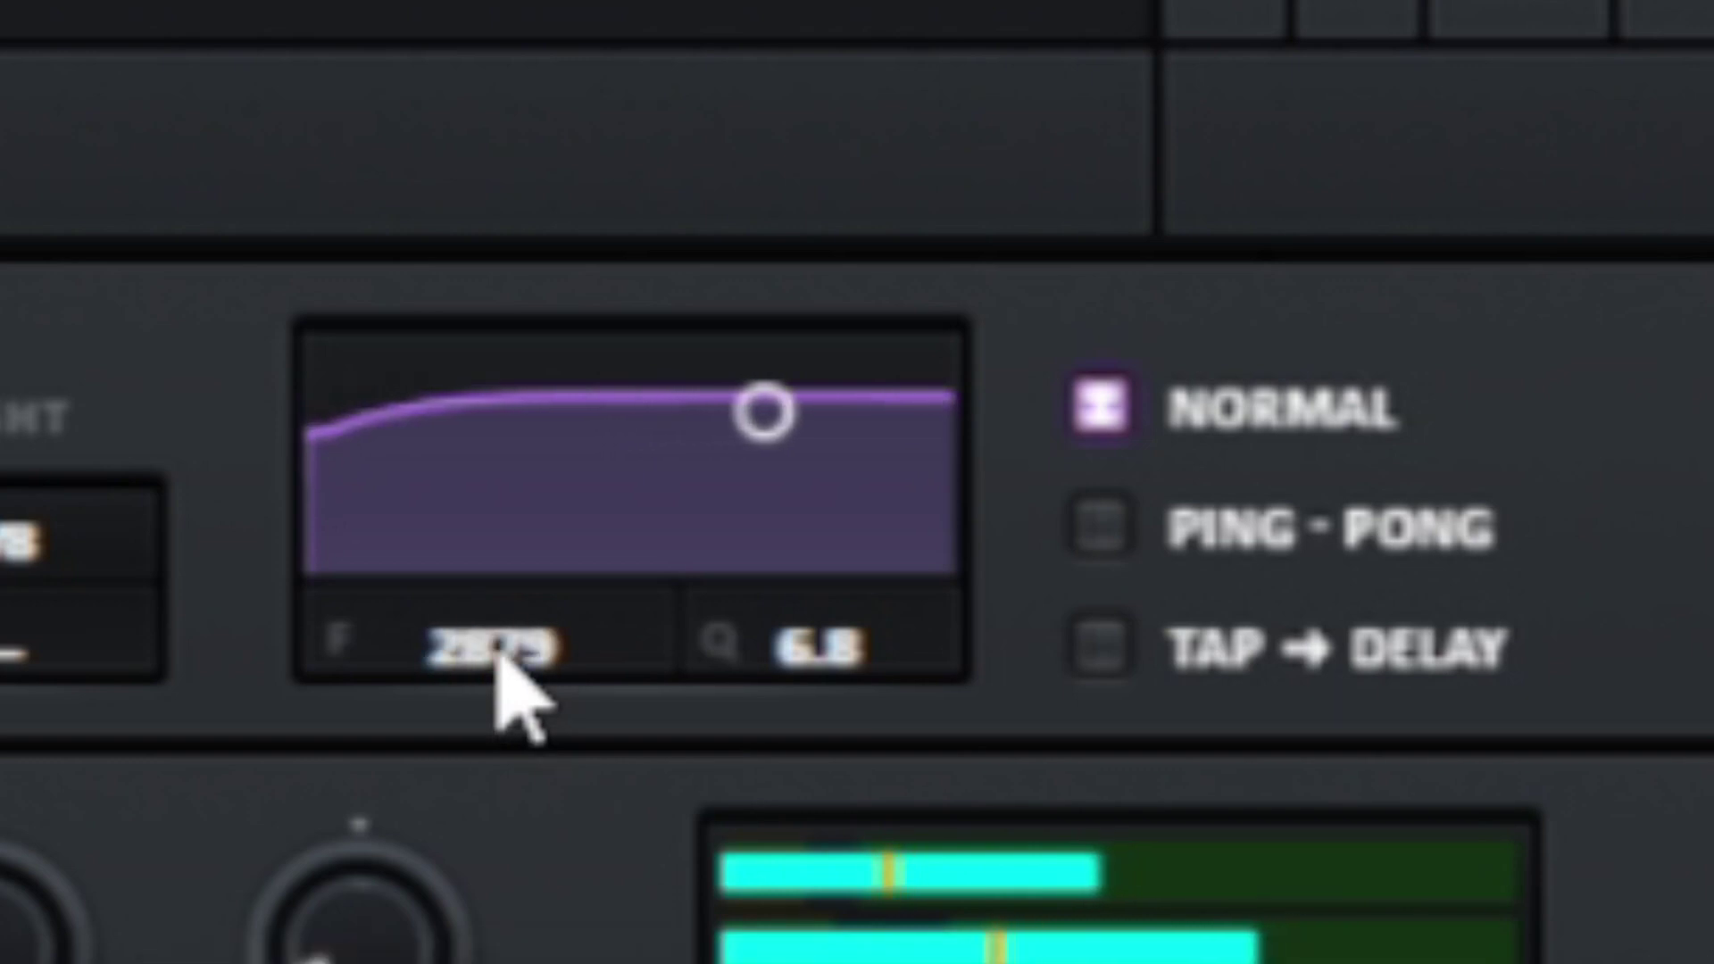
pyautogui.scroll(-1, 518, 655)
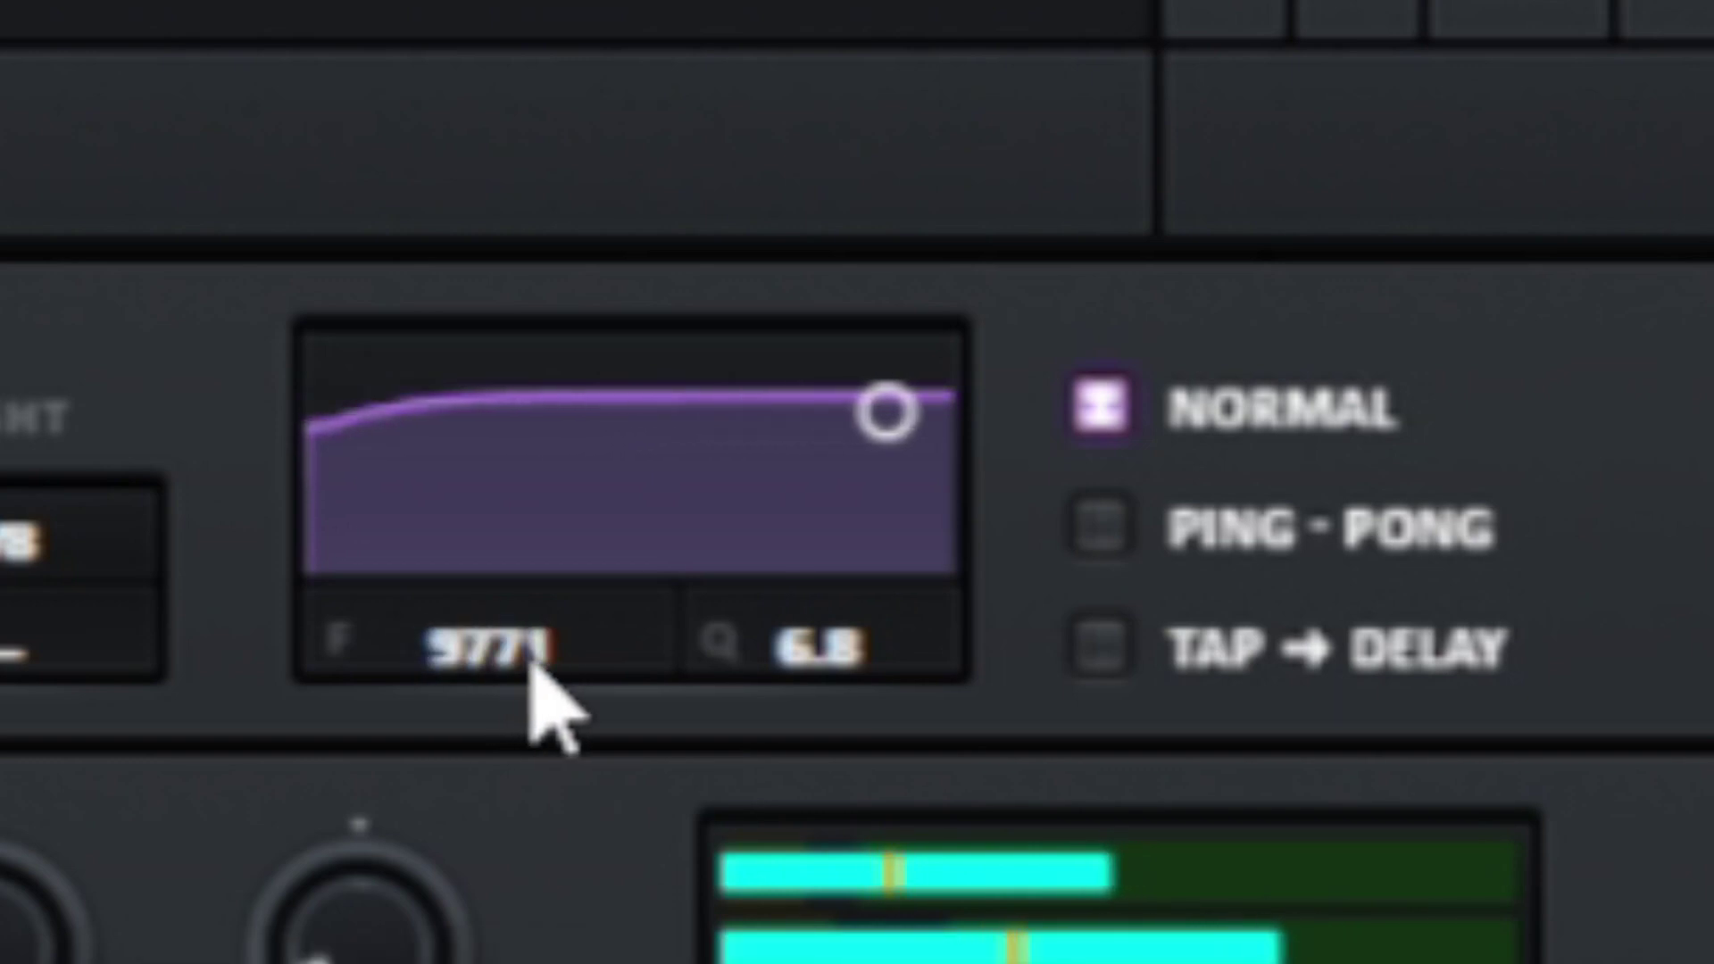
pyautogui.scroll(-8, 812, 661)
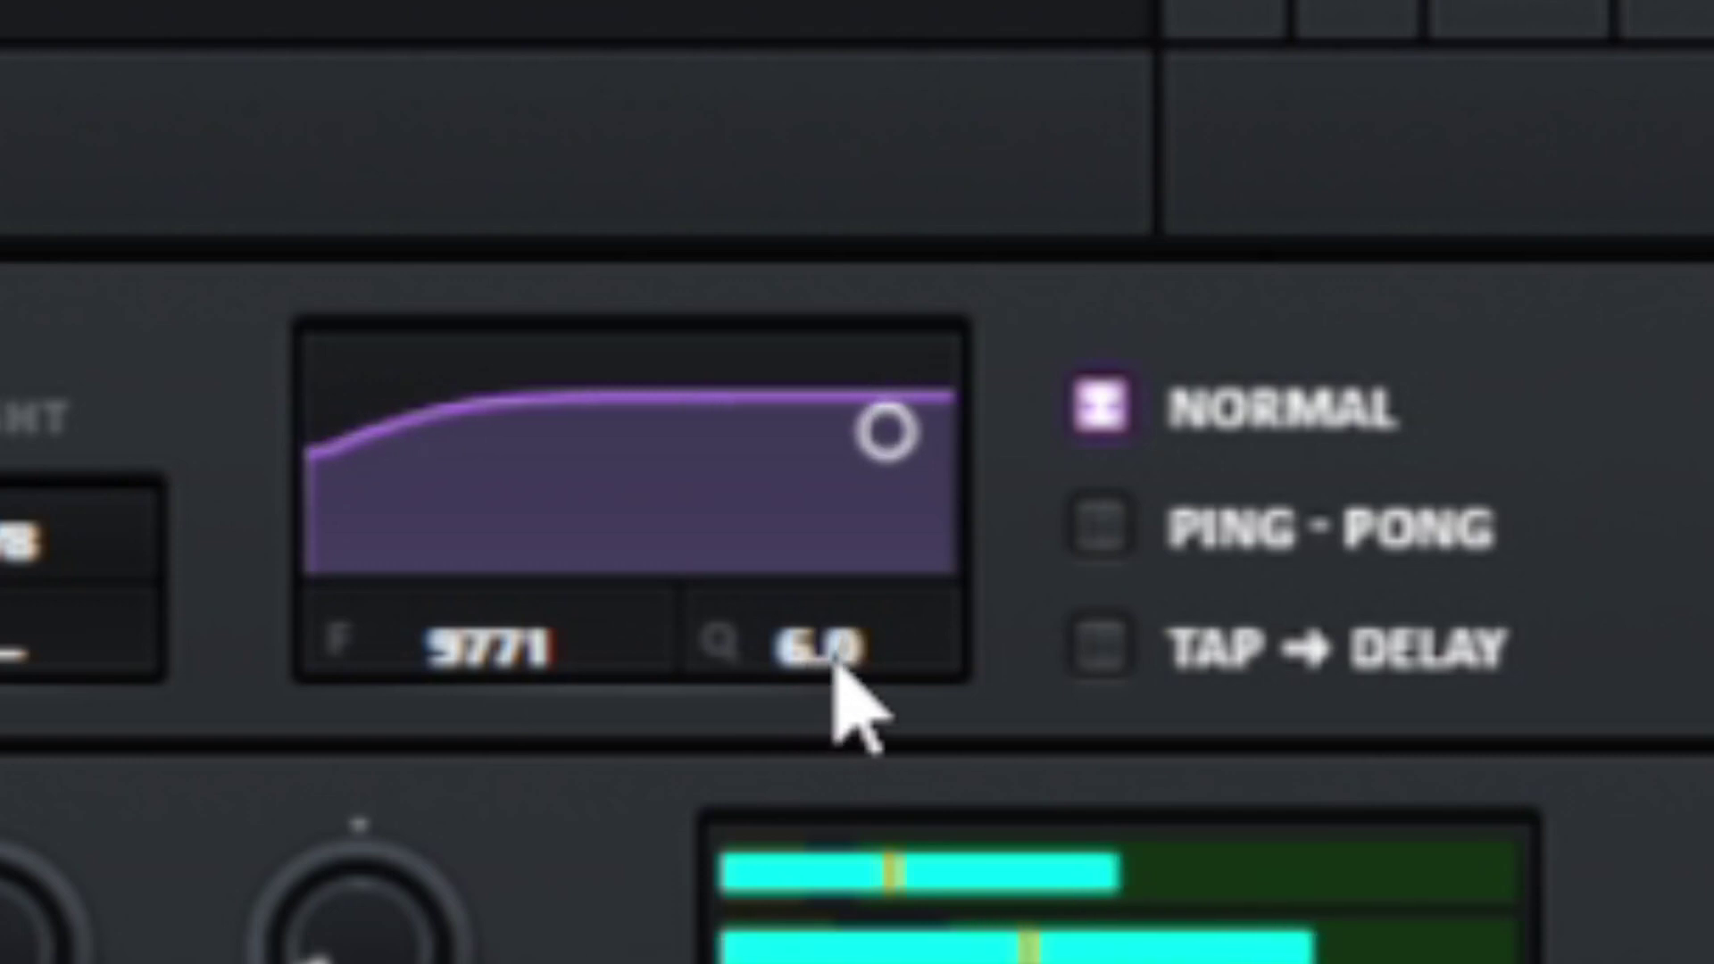
pyautogui.scroll(-5, 836, 668)
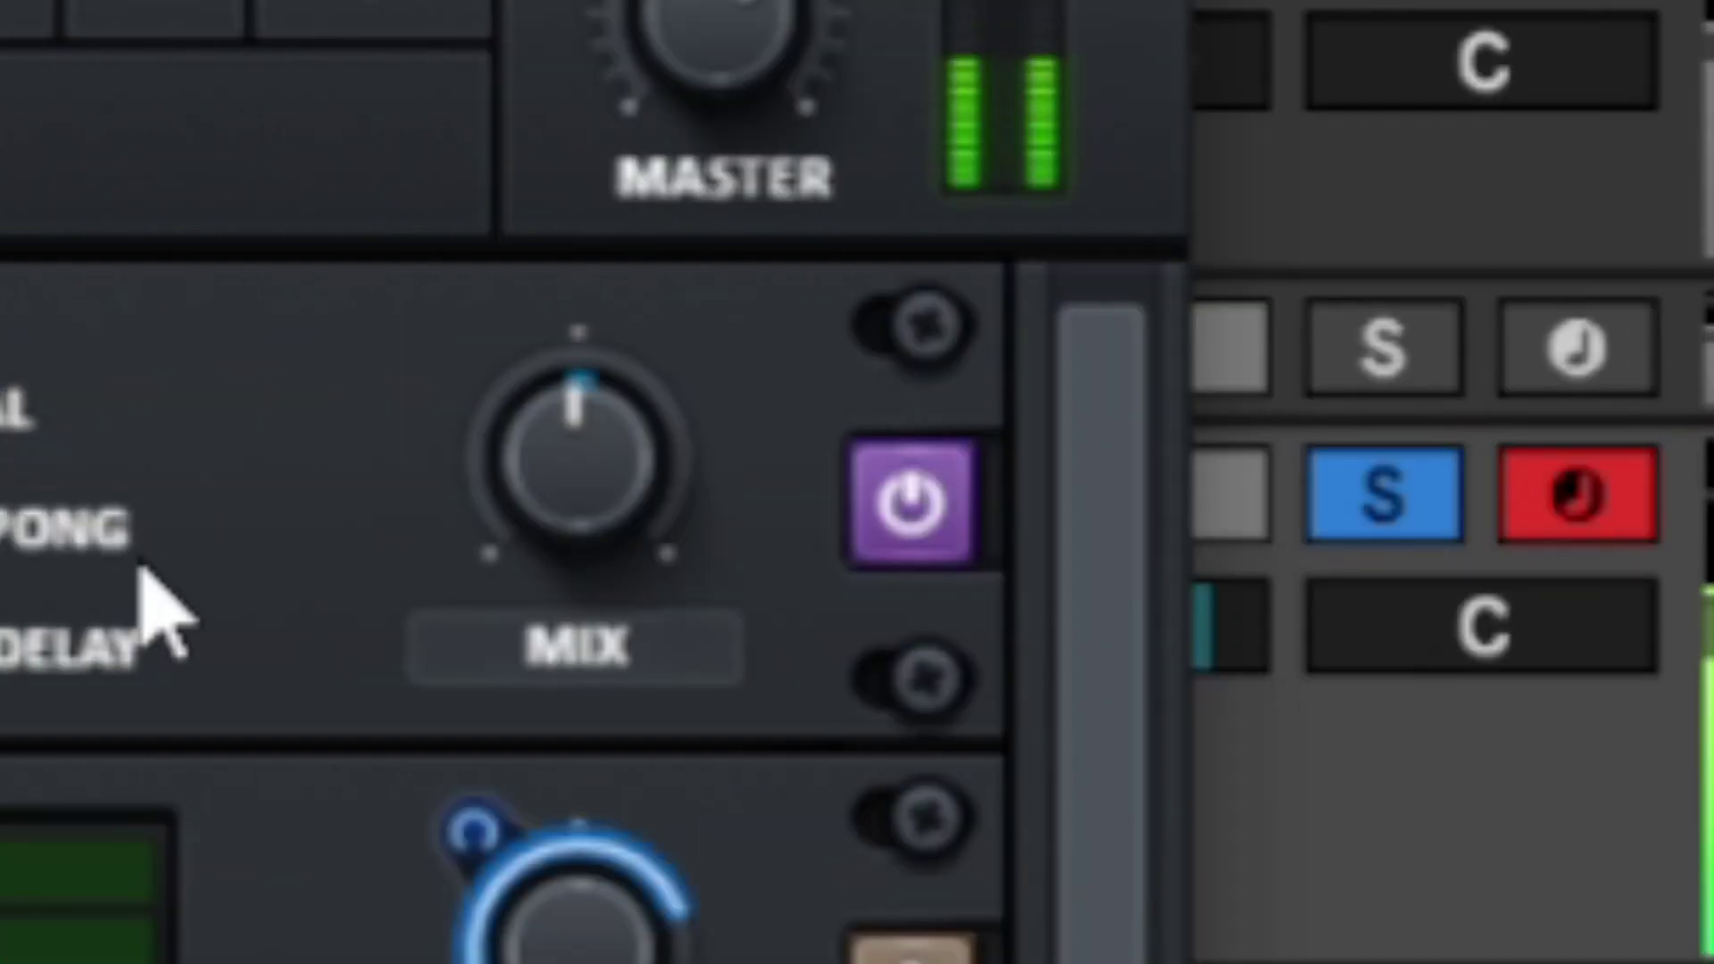
pyautogui.click(921, 525)
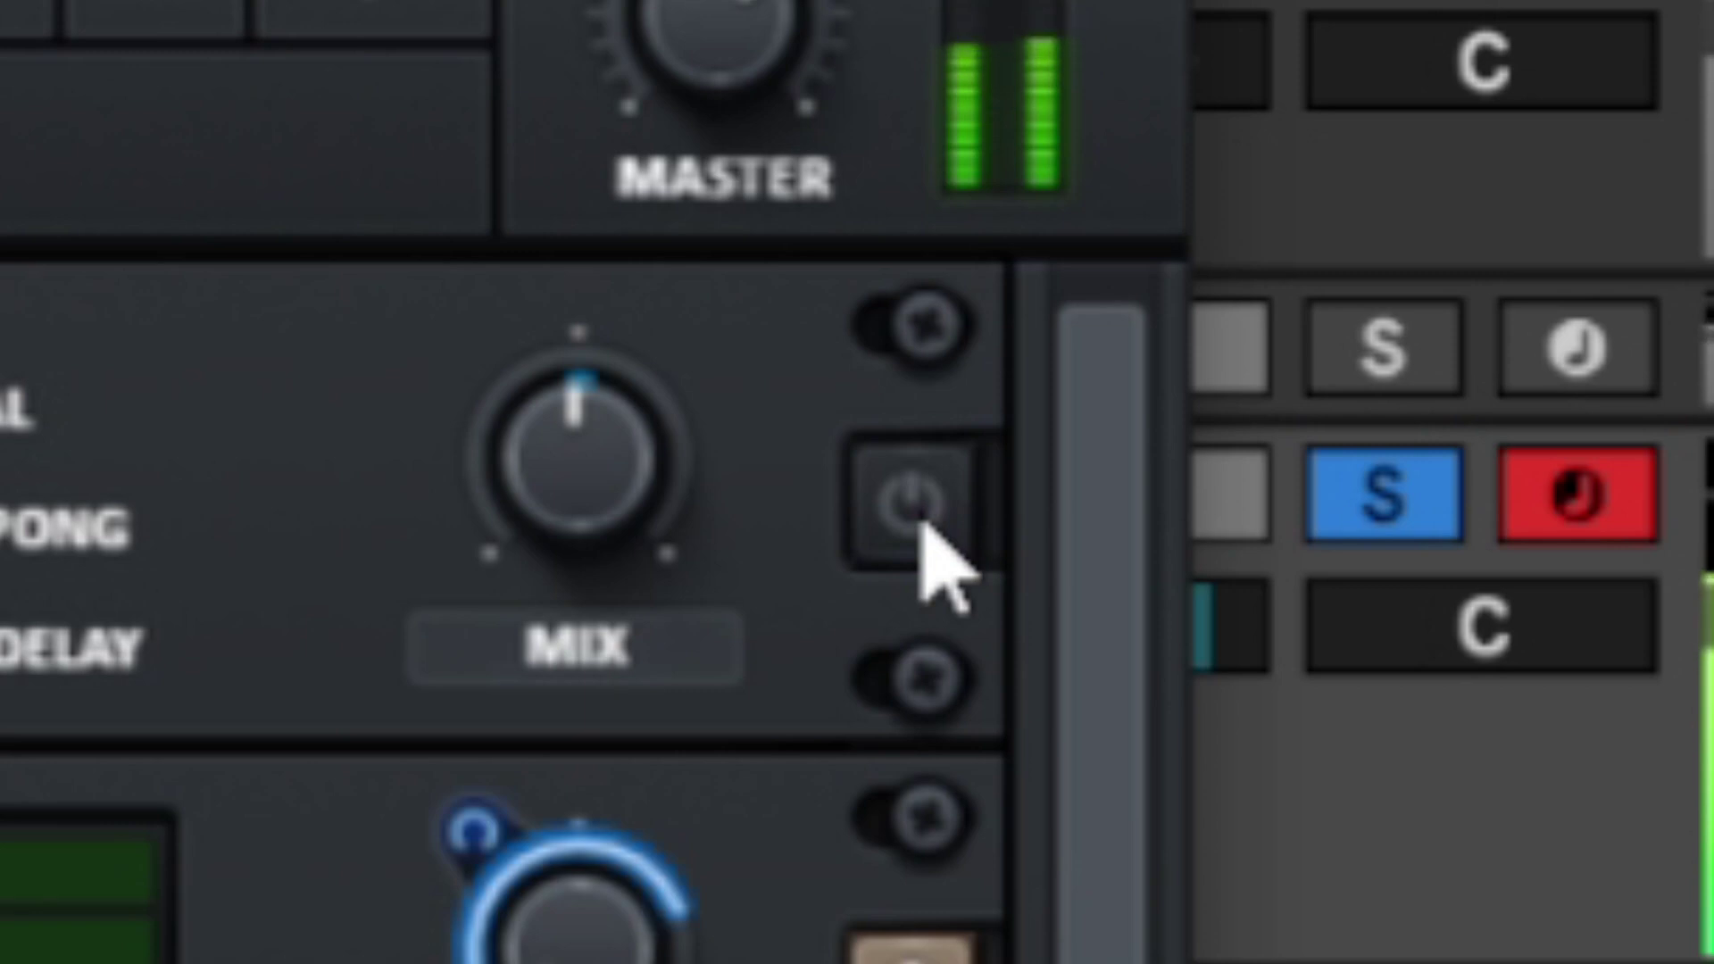
pyautogui.click(922, 525)
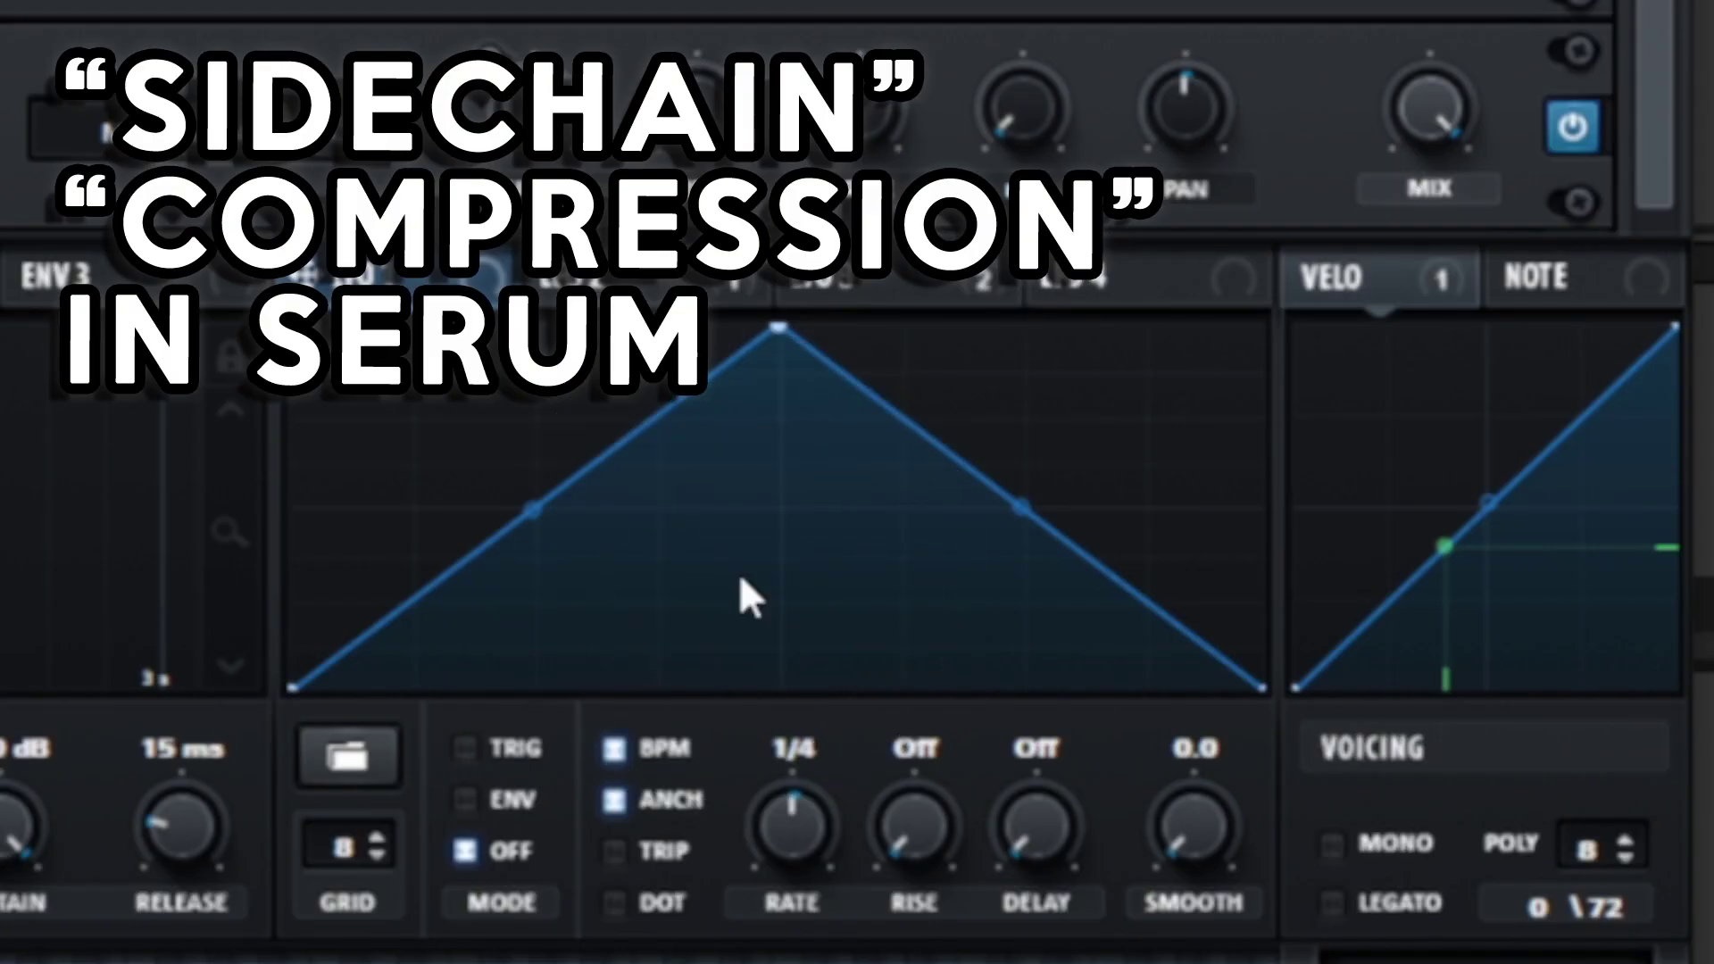
# Step: Load the Basic 'saw up' rising ramp shape into LFO 1, replacing the triangle
pyautogui.click(348, 759)
pyautogui.moveTo(536, 766)
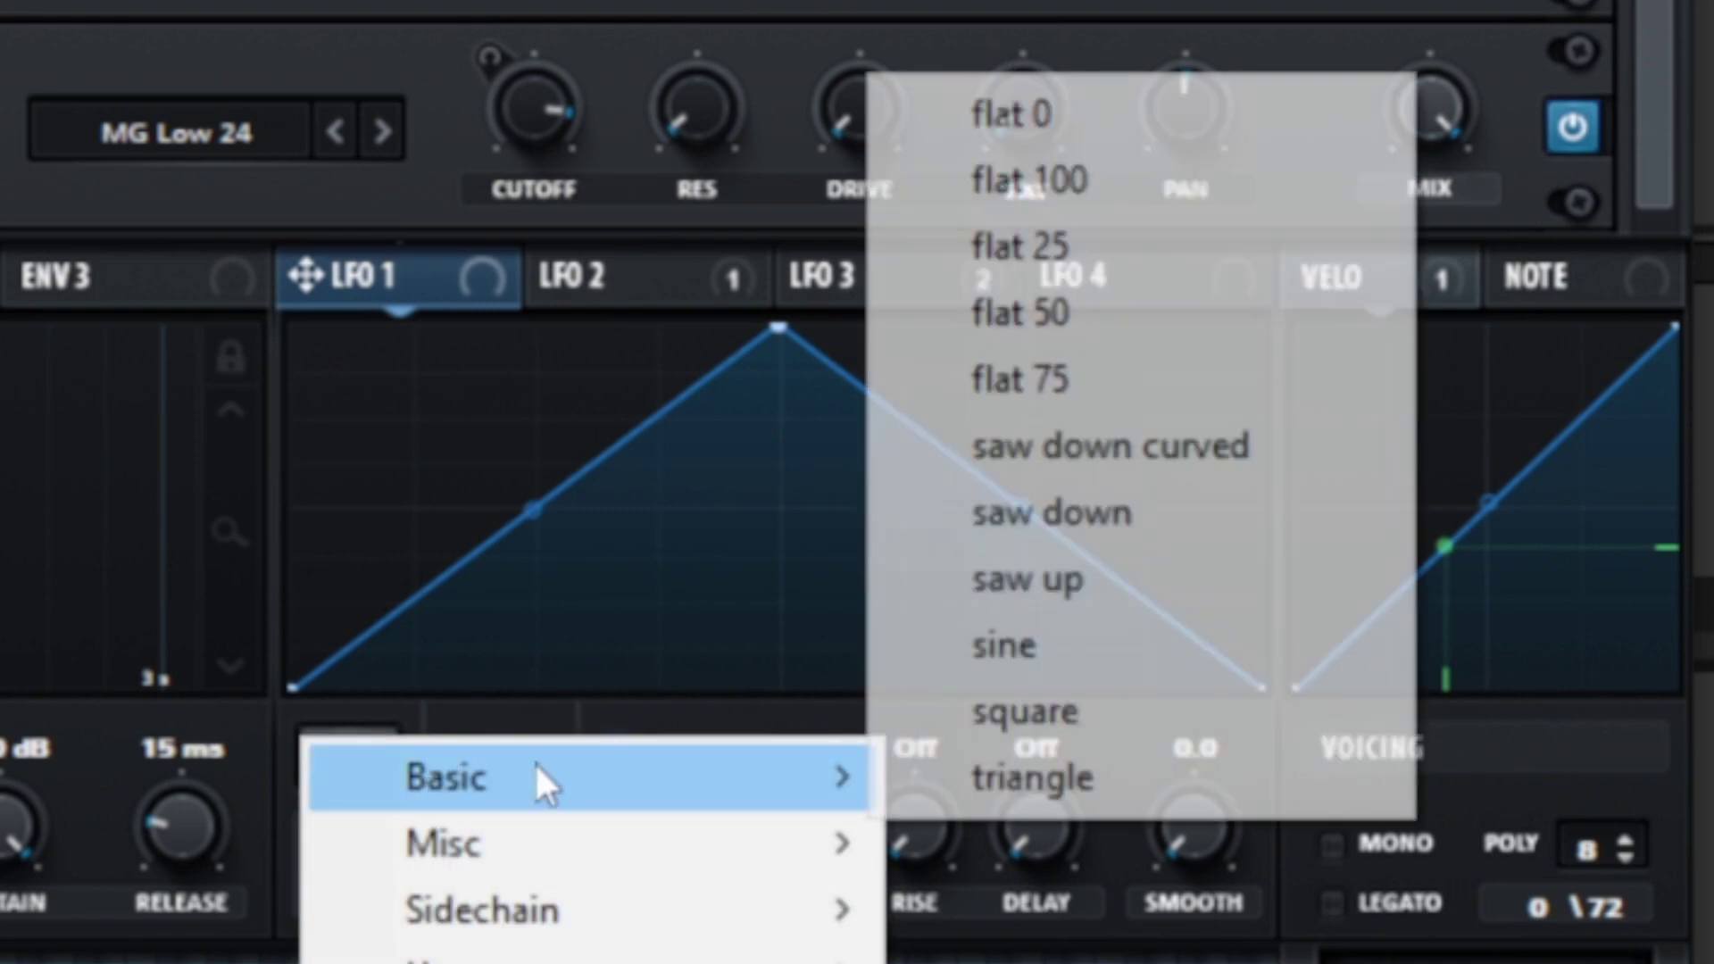
pyautogui.click(1155, 576)
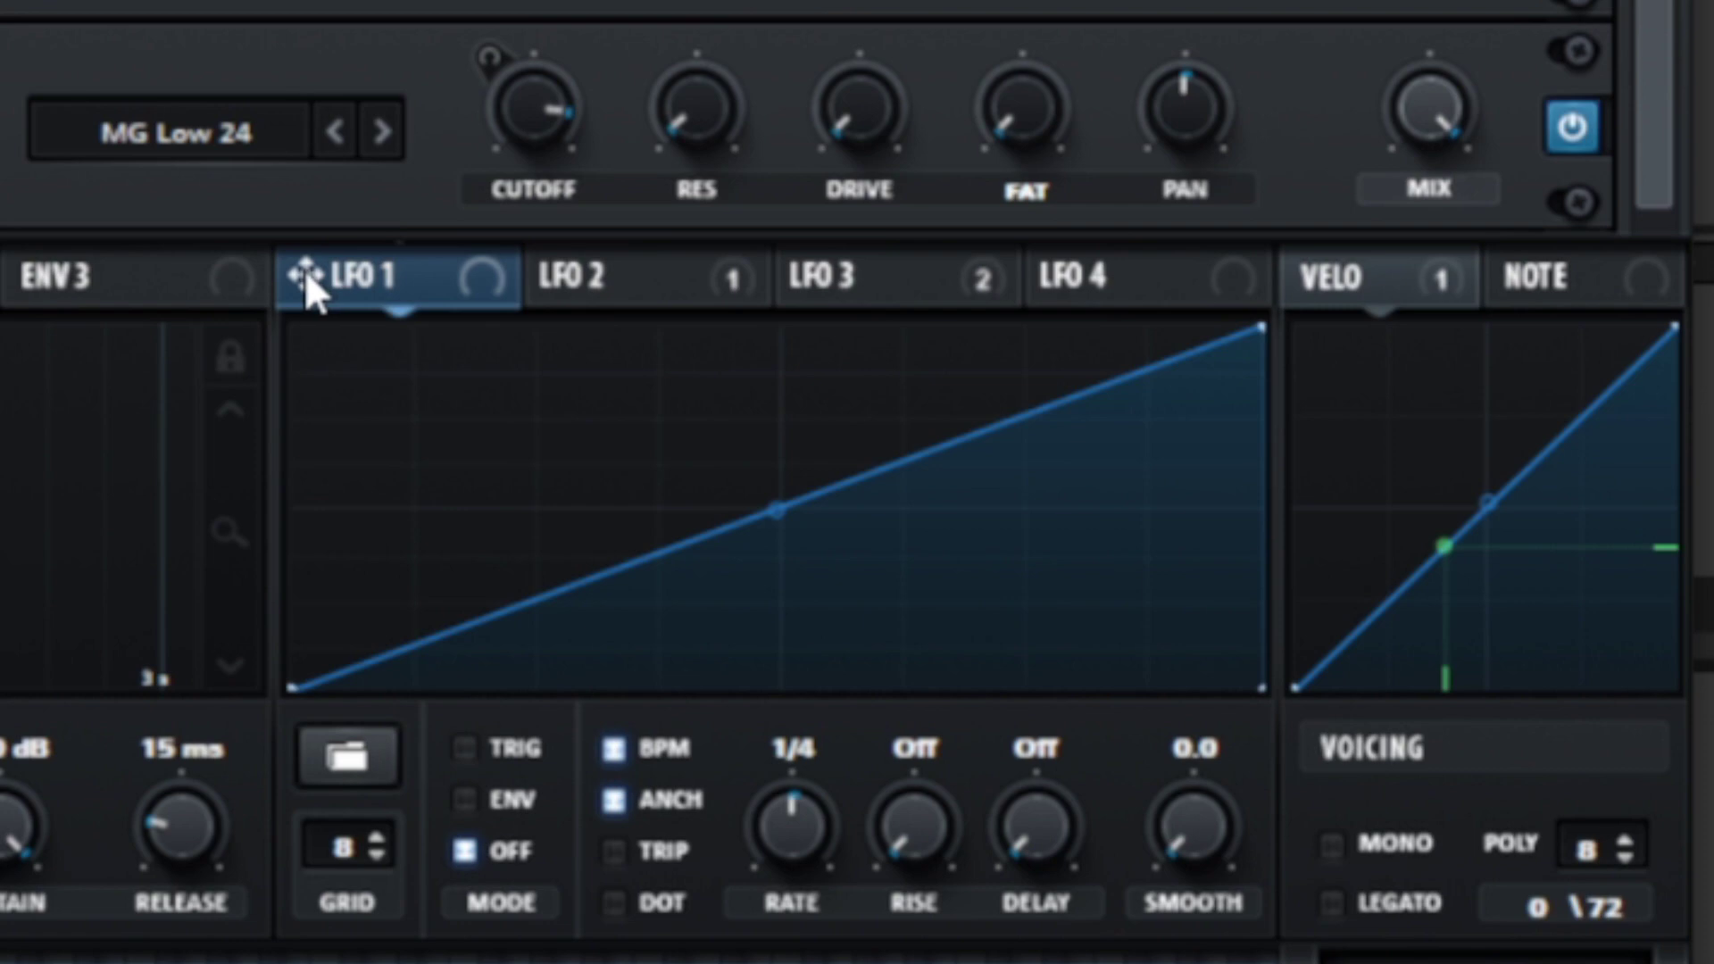
pyautogui.click(7, 115)
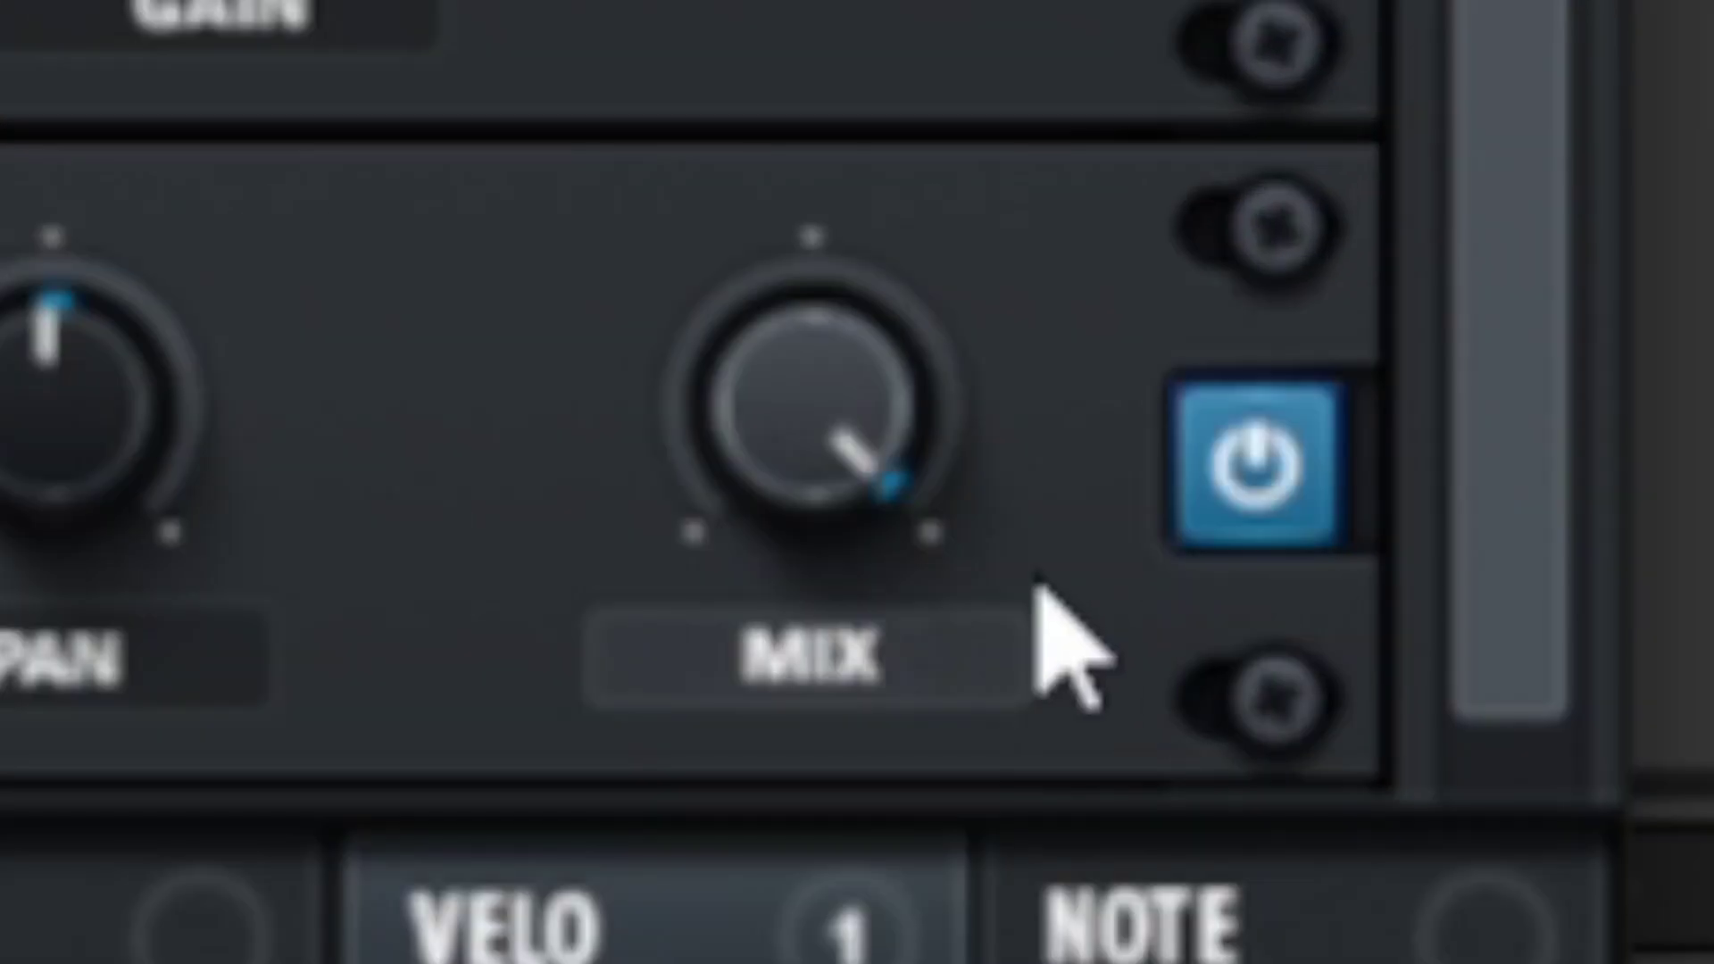
# Step: Switch the filter's MIX control to LEVEL and assign LFO 1 to modulate it
pyautogui.click(844, 646)
pyautogui.click(844, 647)
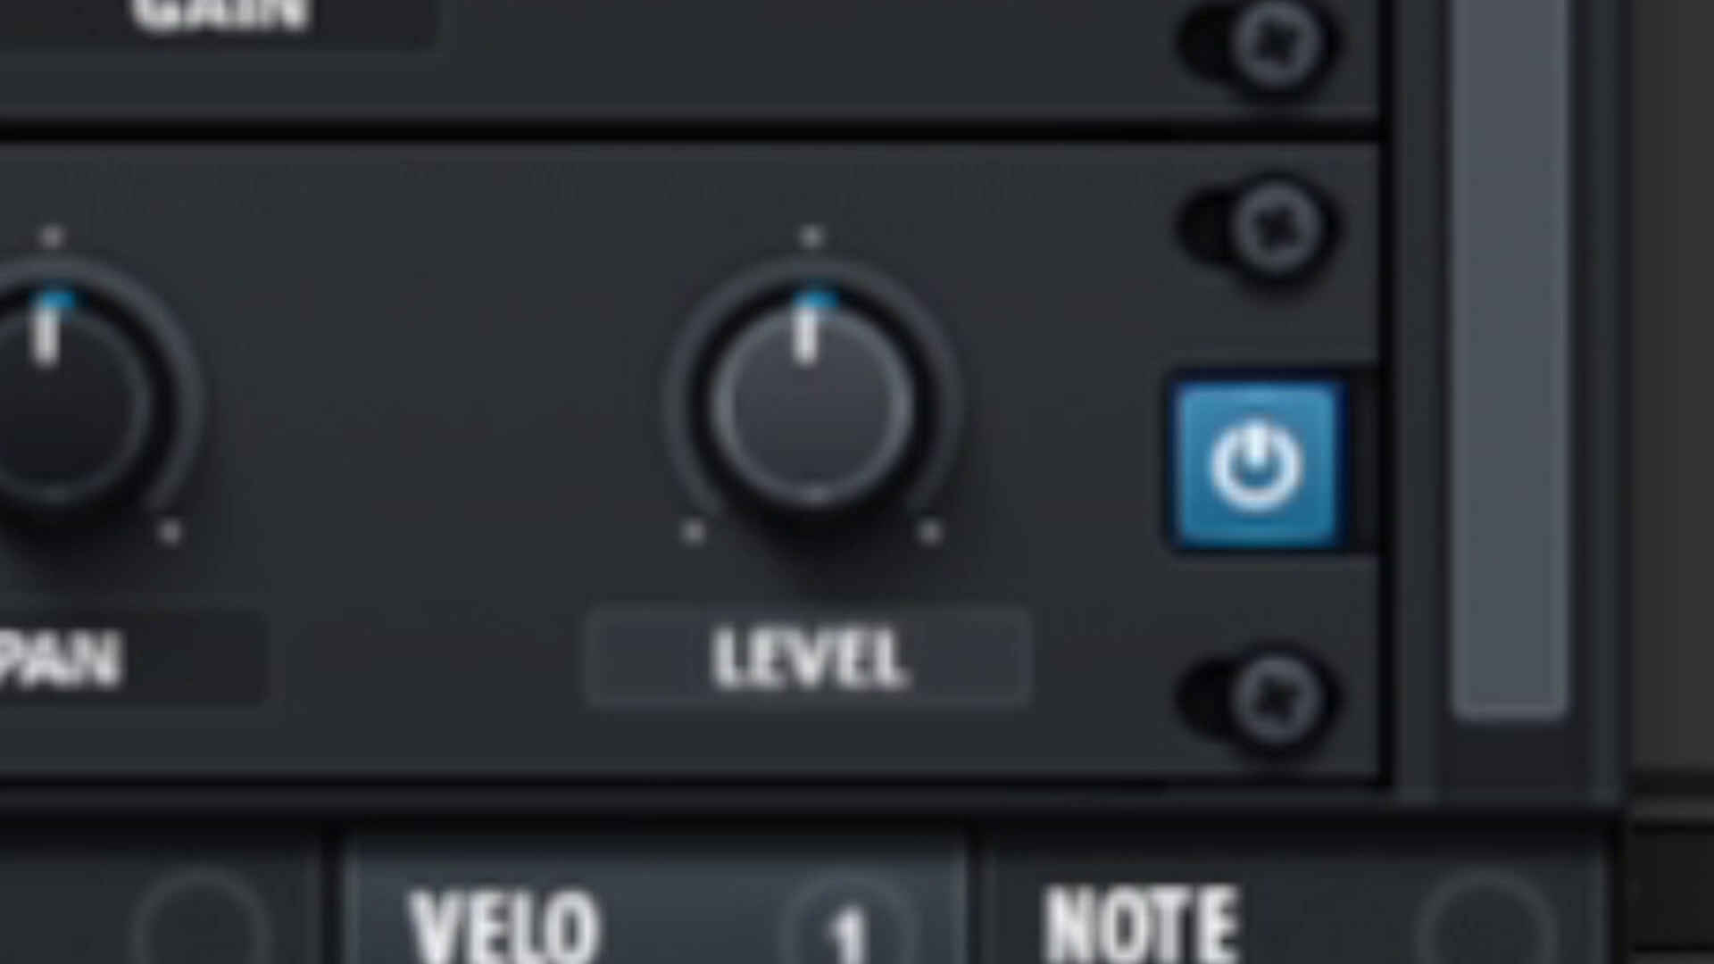
pyautogui.moveTo(500, 929); pyautogui.dragTo(803, 451)
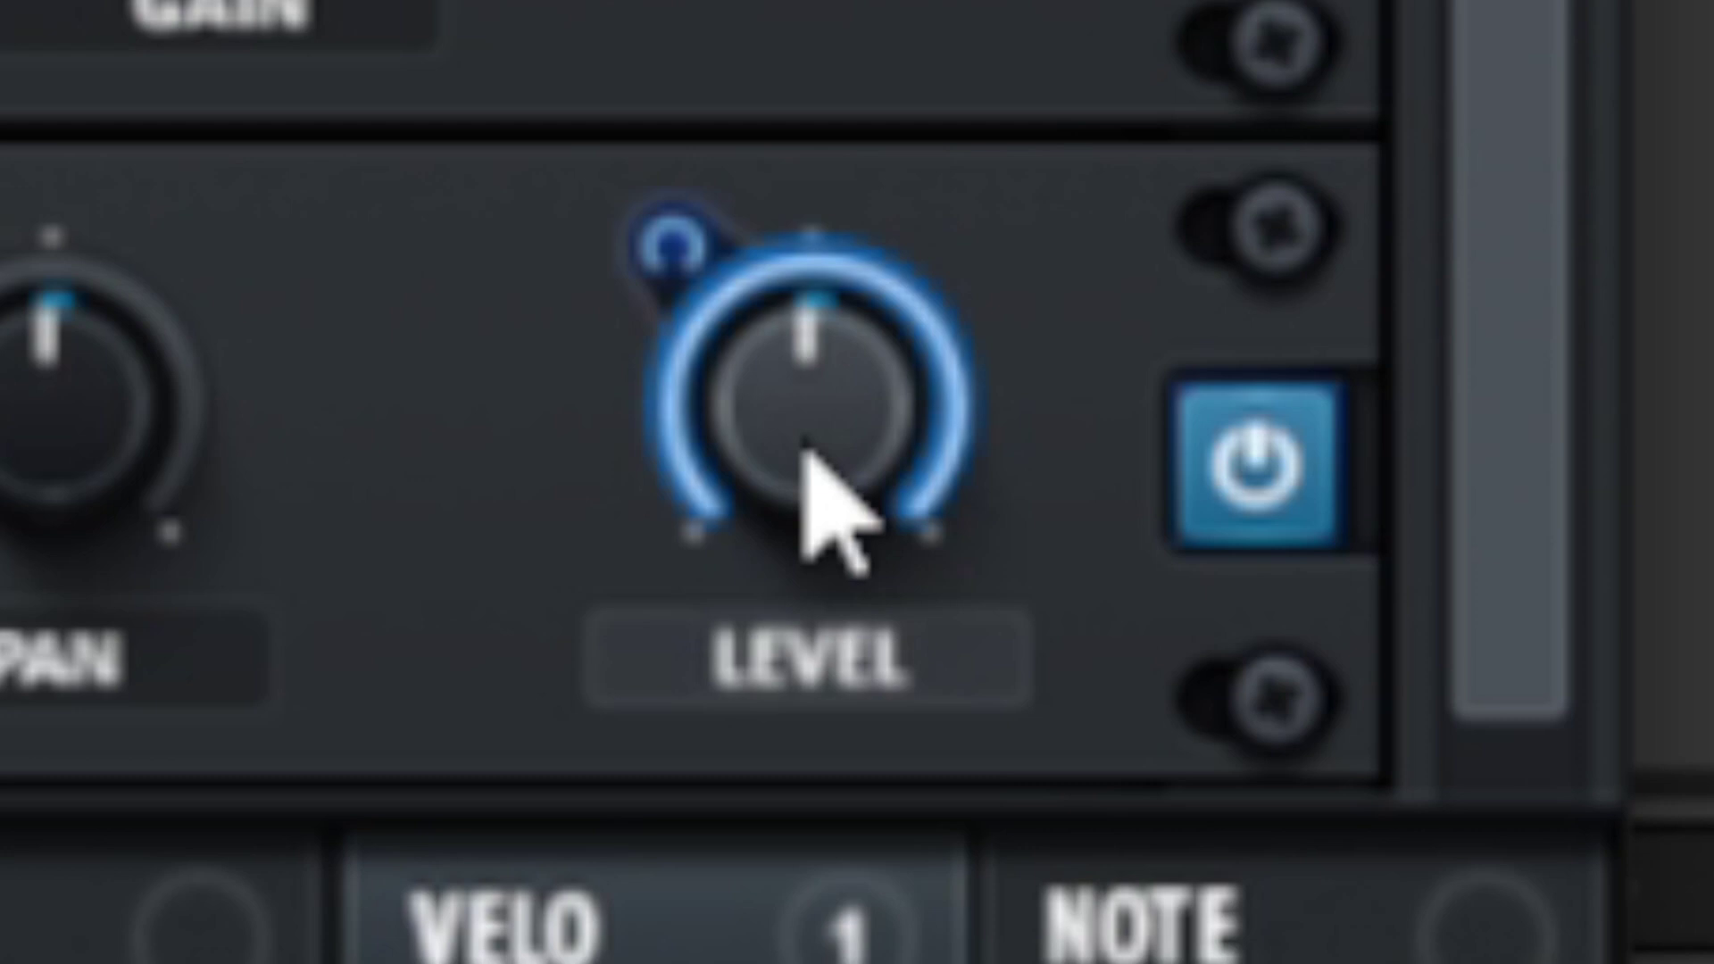
# Step: Set the filter level to about -4.3 dB and the LFO 1 modulation depth to 31
pyautogui.moveTo(808, 455); pyautogui.dragTo(613, 938)
pyautogui.moveTo(797, 341); pyautogui.dragTo(656, 386)
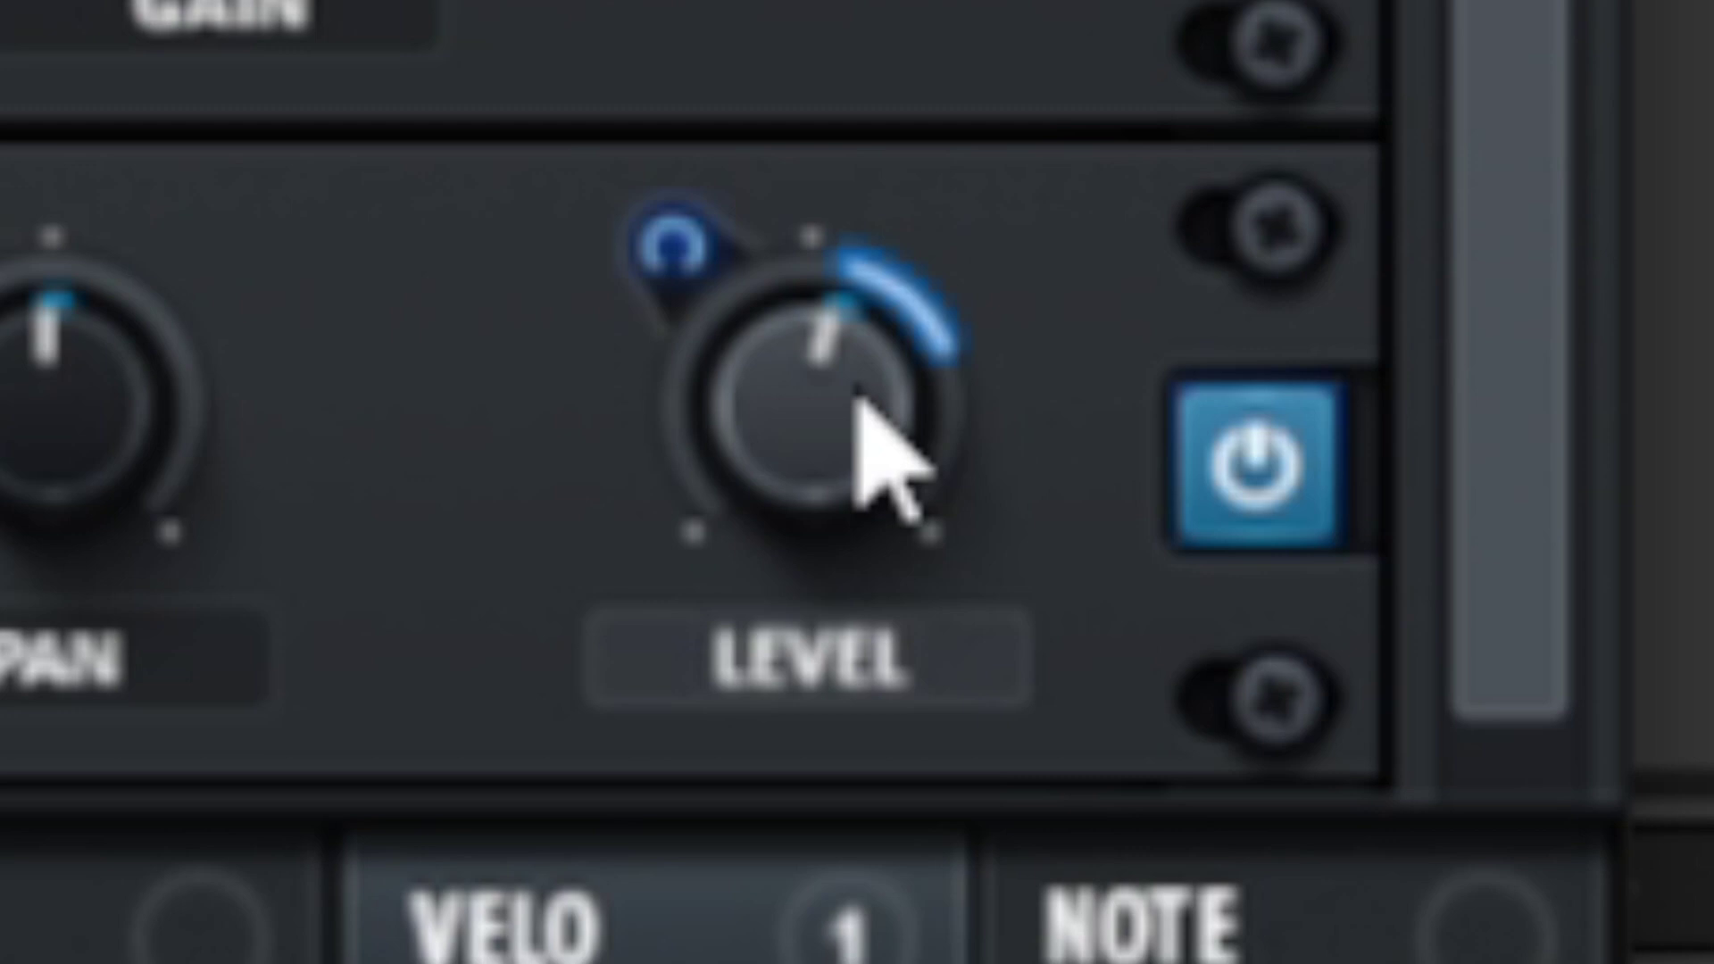
pyautogui.moveTo(747, 452); pyautogui.dragTo(492, 783)
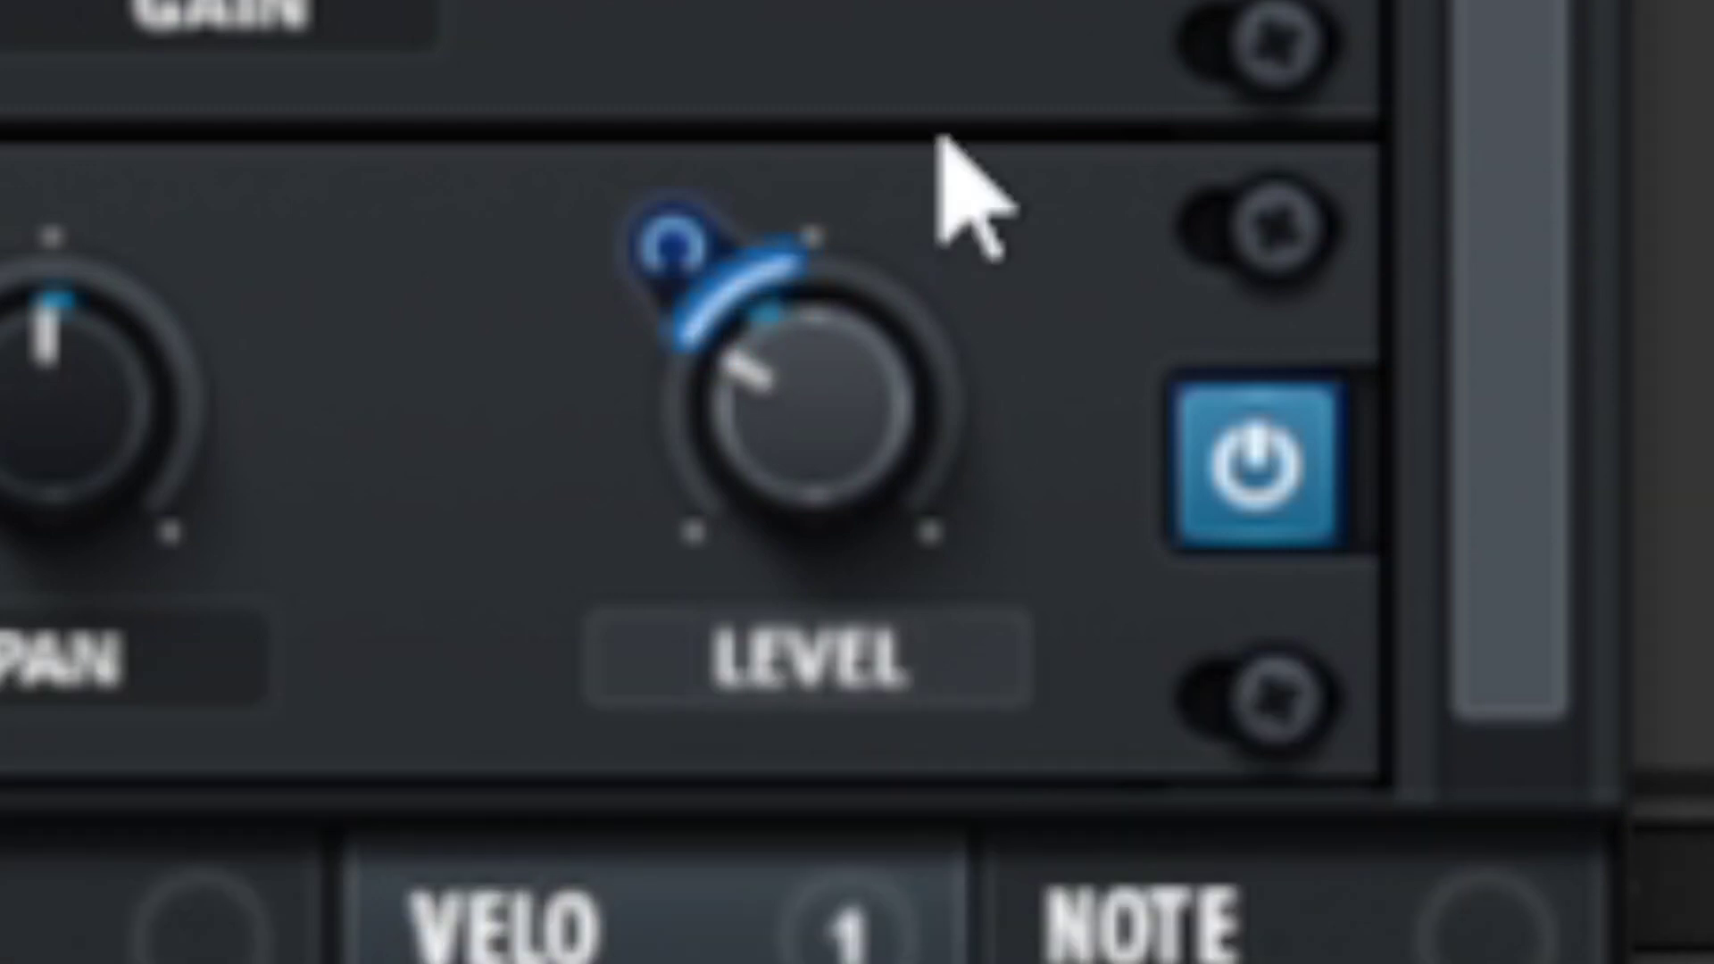
pyautogui.moveTo(630, 237); pyautogui.dragTo(656, 129)
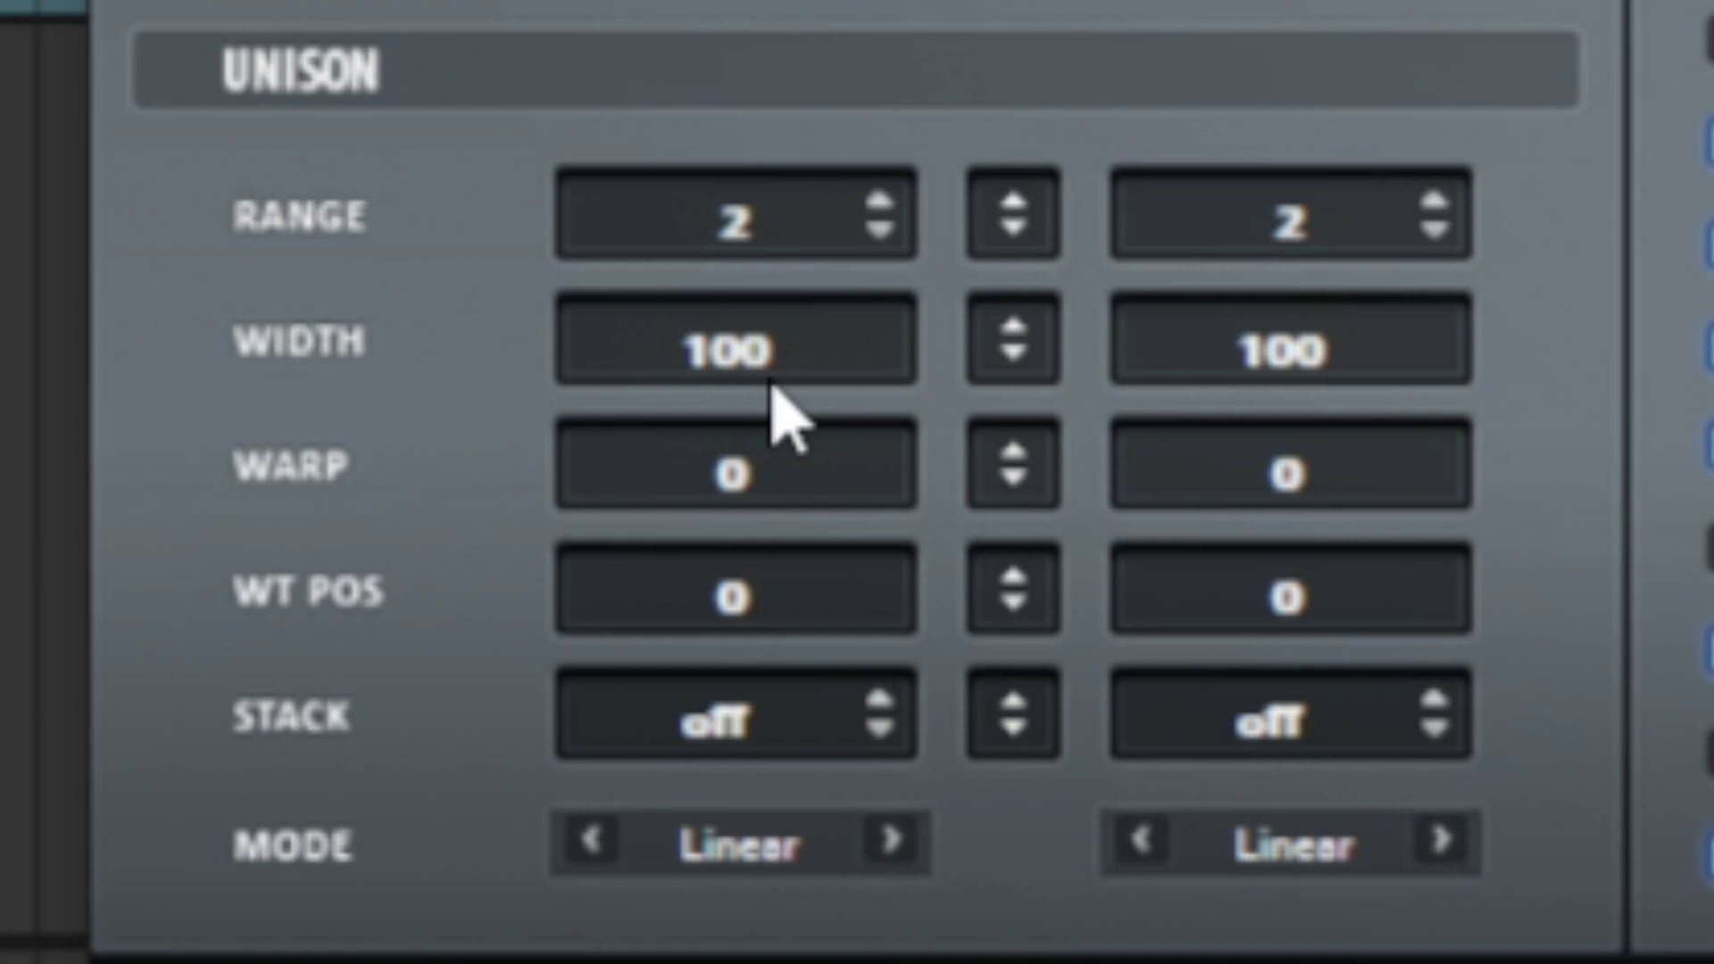
# Step: Lower oscillator A's unison WIDTH value from 100 to 38
pyautogui.moveTo(795, 337); pyautogui.dragTo(768, 824)
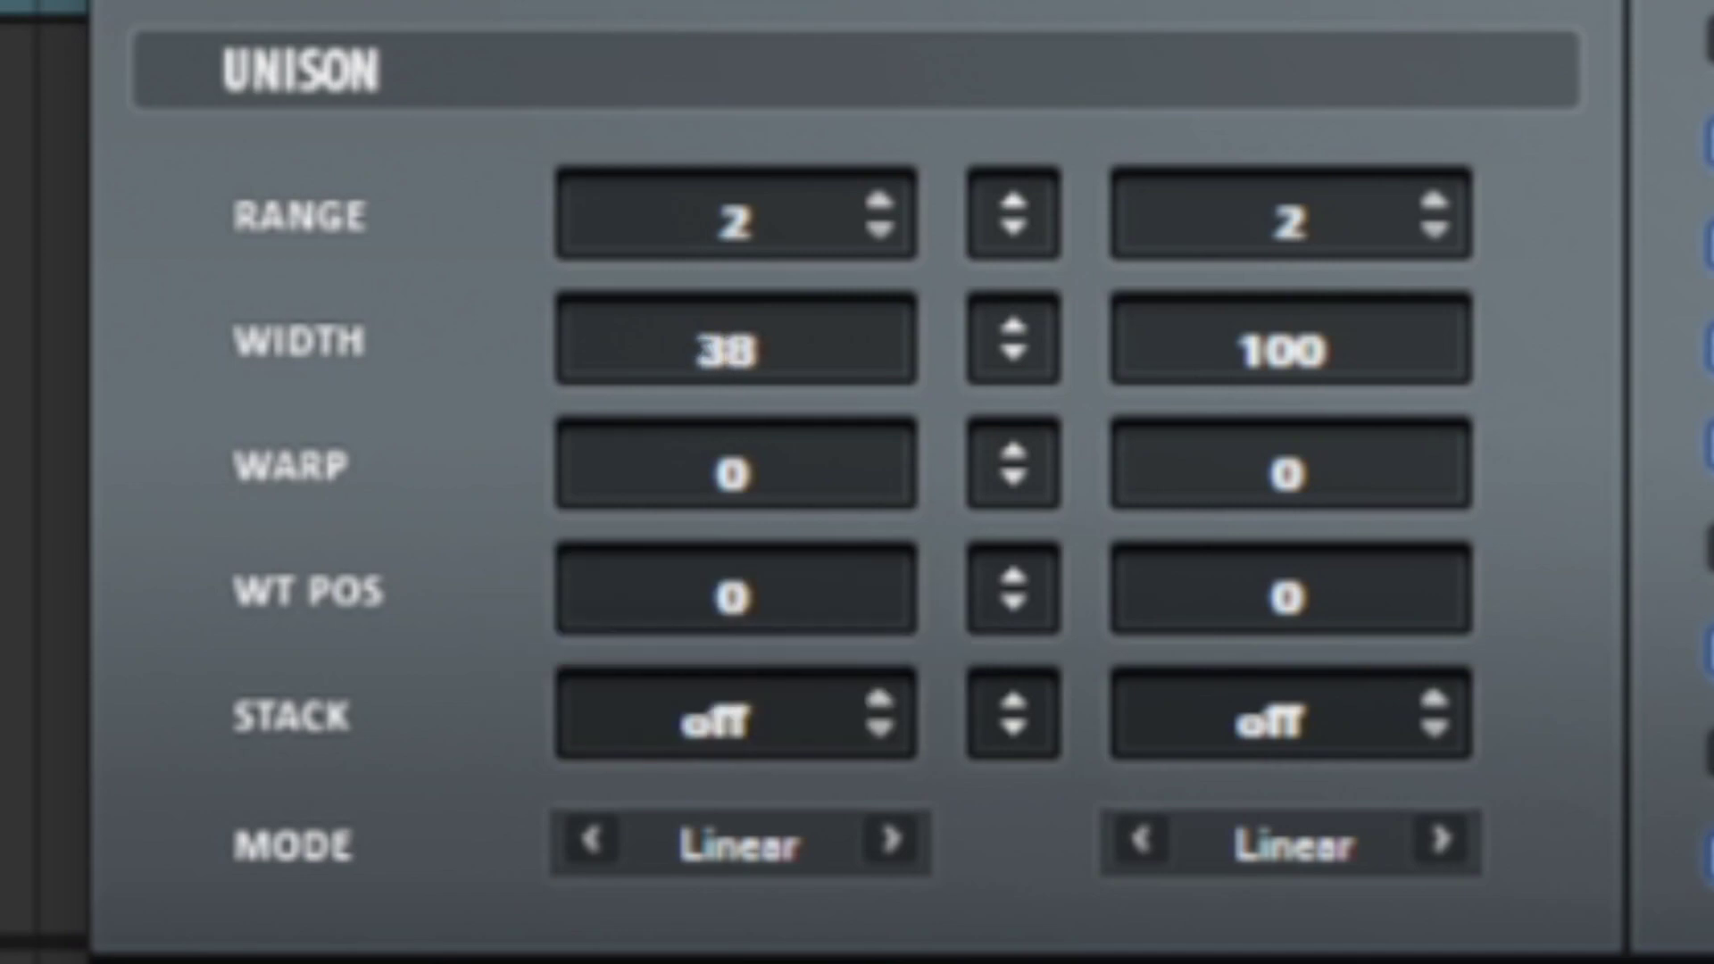